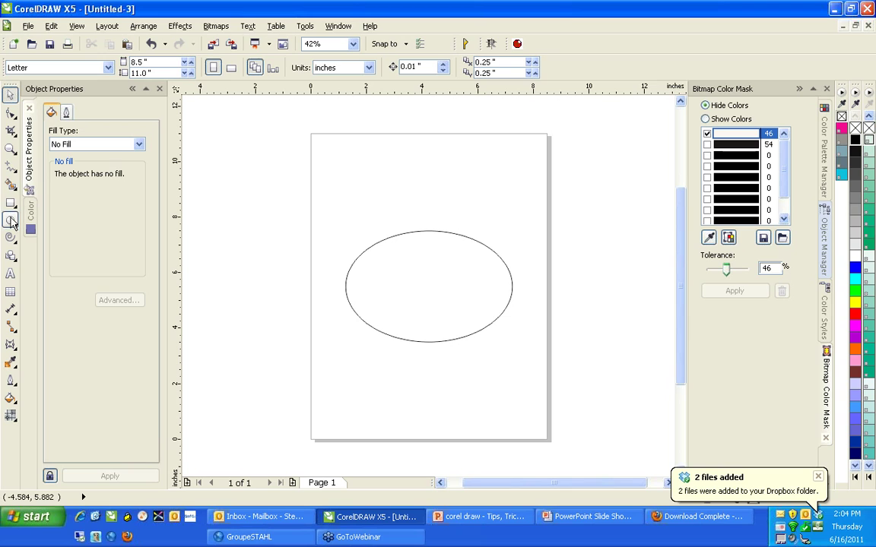
Step: Draw a rectangle about 2.7 by 2.1 inches overlapping the ellipse's upper left, and another about 3.0 by 3.6 inches overlapping its right side
click(11, 204)
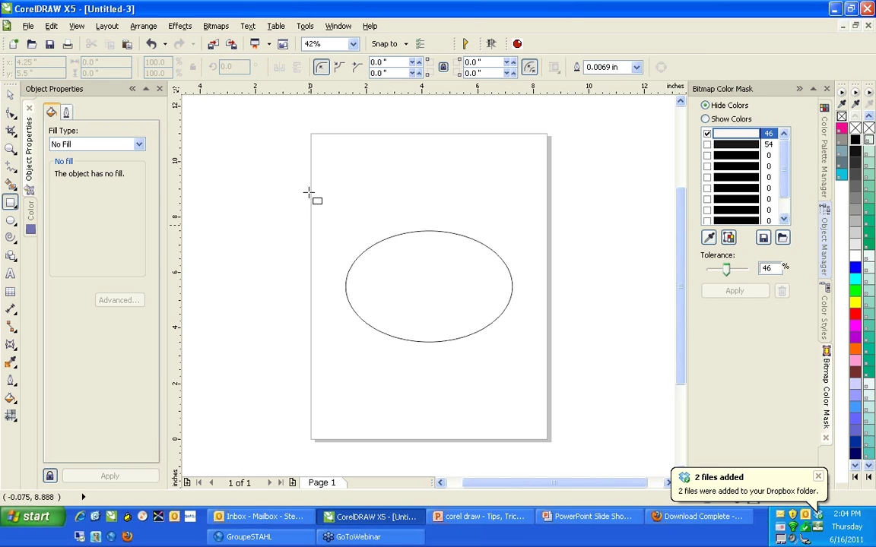
drag(299, 196, 375, 255)
drag(506, 184, 591, 287)
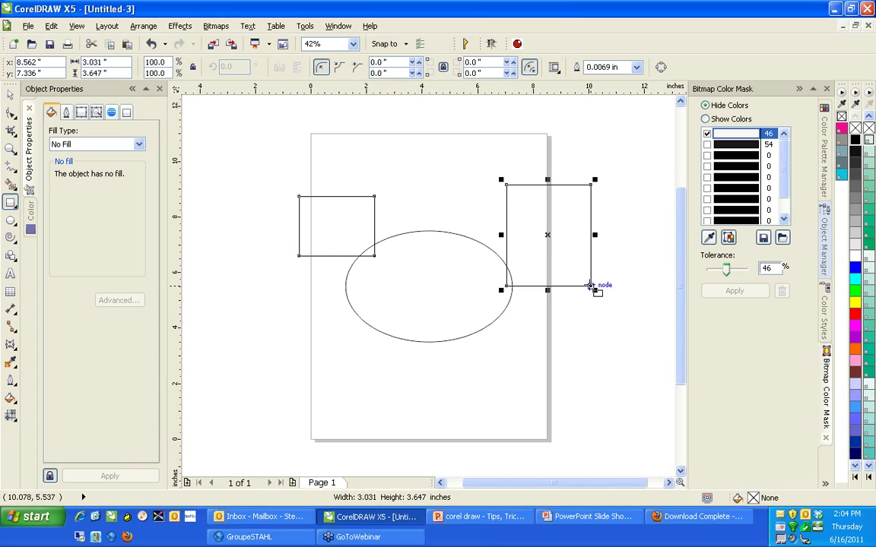
Step: Draw an ellipse about 2.9 by 1.9 inches near the lower left of the page and deselect it
click(11, 221)
mouse_move(341, 379)
mouse_down()
mouse_move(401, 408)
mouse_move(422, 432)
mouse_up()
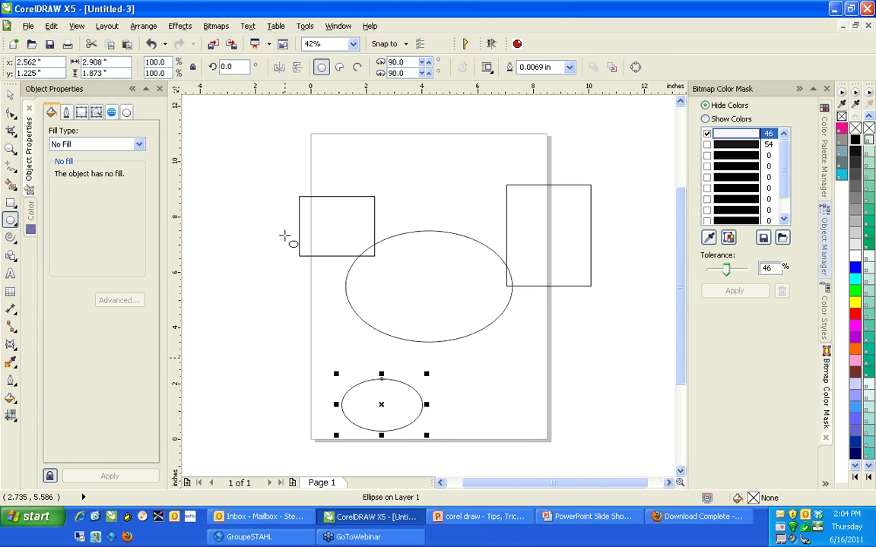
click(11, 94)
click(322, 143)
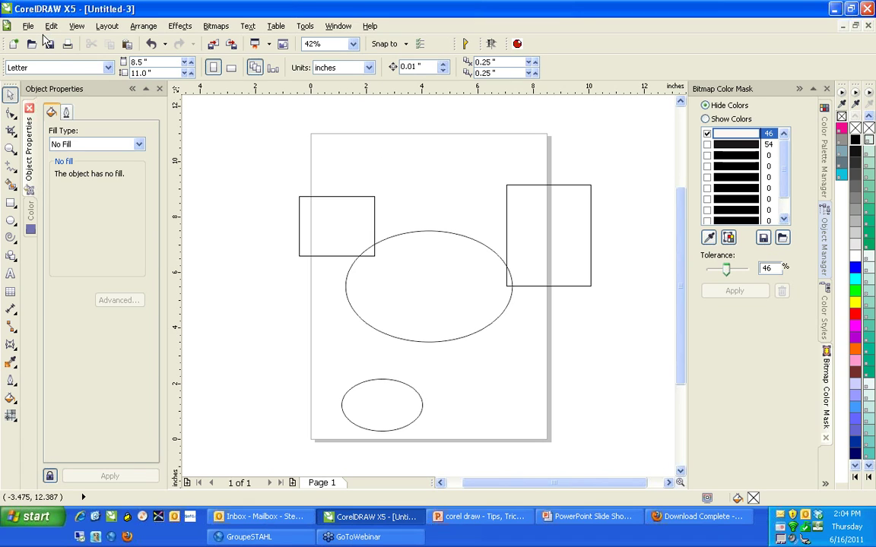
Step: Select both rectangles and apply Align Centers Horizontally to them
click(315, 231)
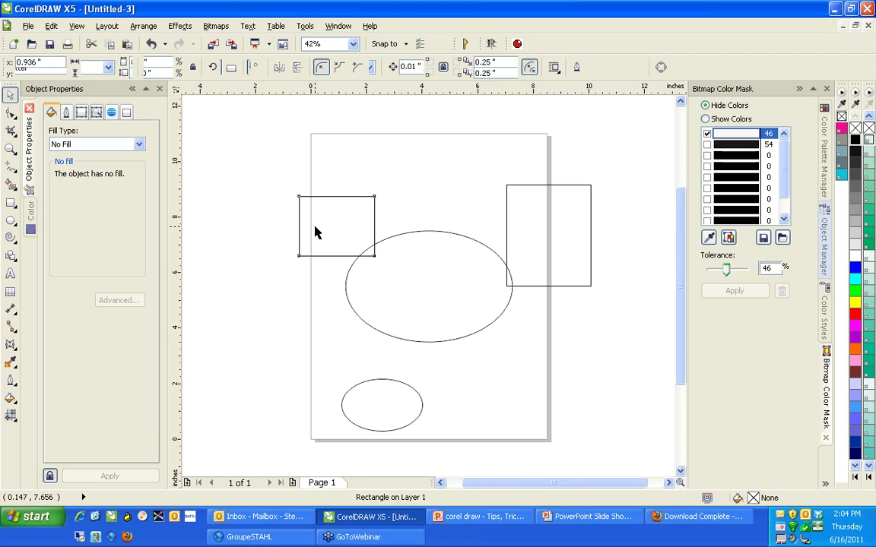
shift+click(543, 226)
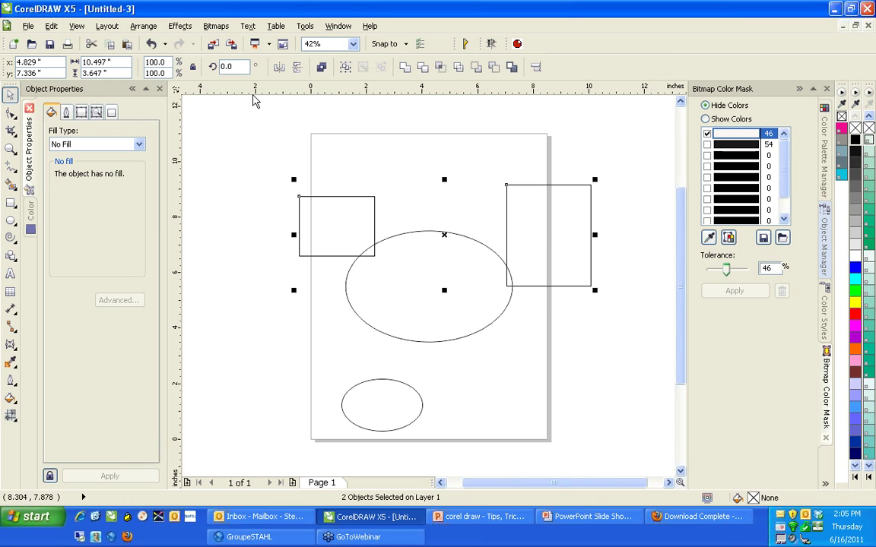
click(154, 28)
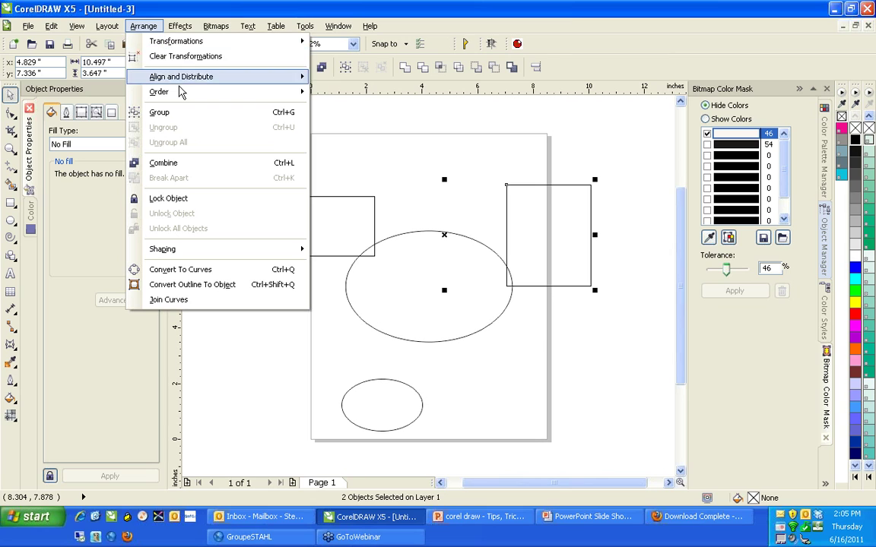
mouse_move(184, 81)
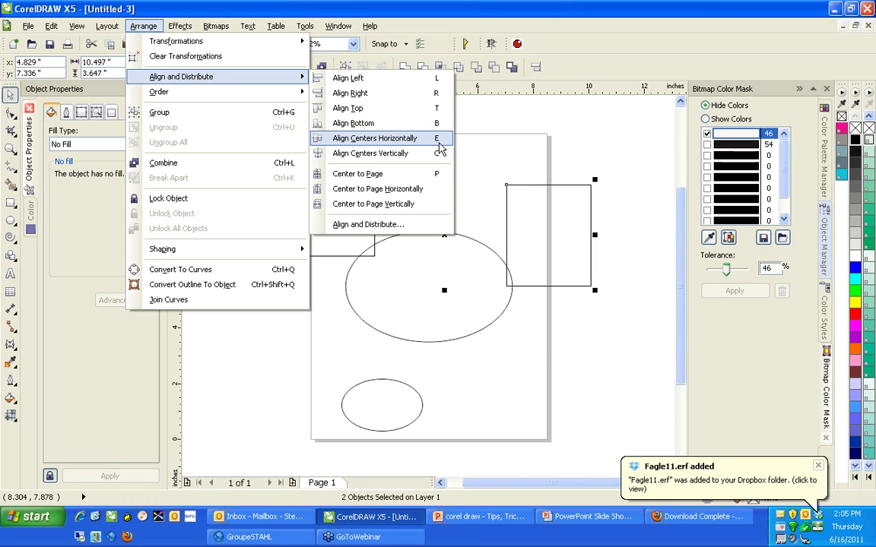
click(523, 135)
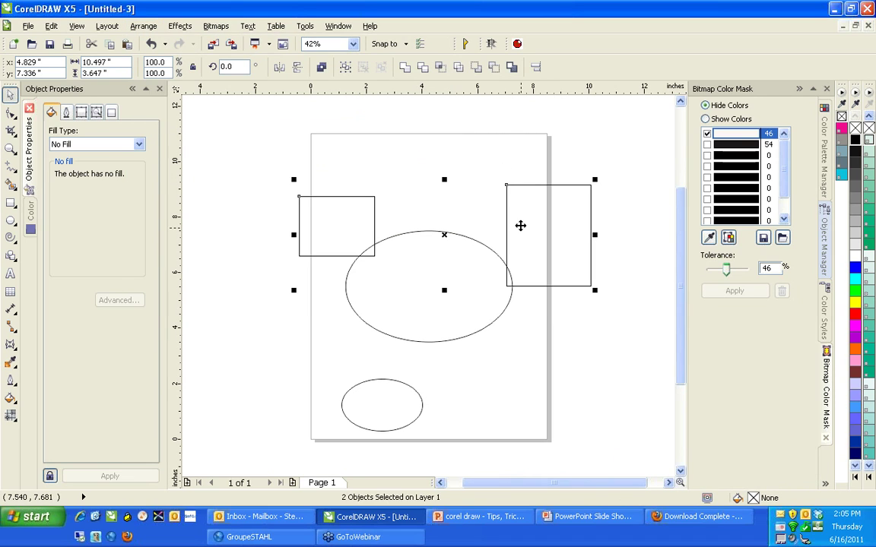
key(e)
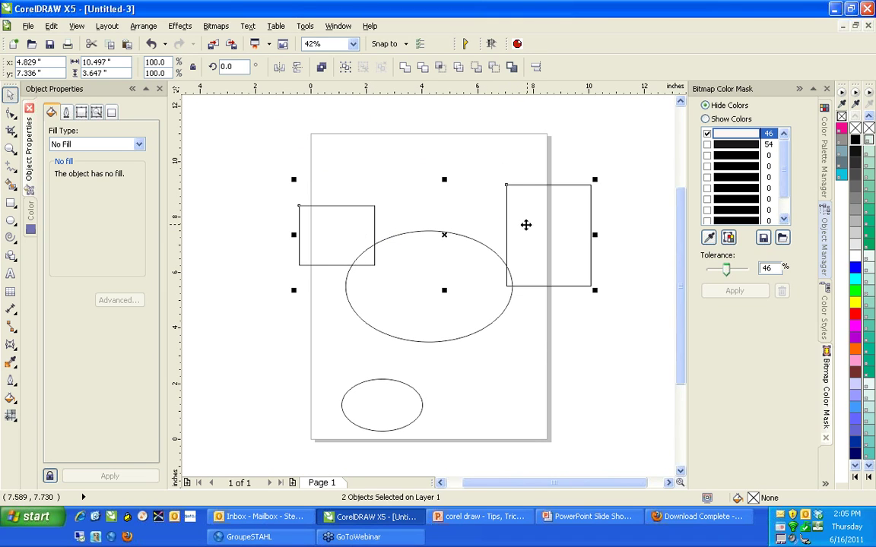
Step: Spread the shapes out: small rectangle at the page's upper left, large rectangle at its lower right, large ellipse shifted right between them
click(616, 237)
drag(364, 228, 360, 160)
drag(542, 242, 528, 411)
drag(430, 307, 508, 294)
drag(358, 180, 412, 183)
Step: Select all four shapes and apply Align Centers Vertically to stack them along one vertical axis
mouse_move(323, 115)
mouse_down()
mouse_move(362, 144)
mouse_move(541, 356)
mouse_move(560, 428)
mouse_move(585, 466)
mouse_up()
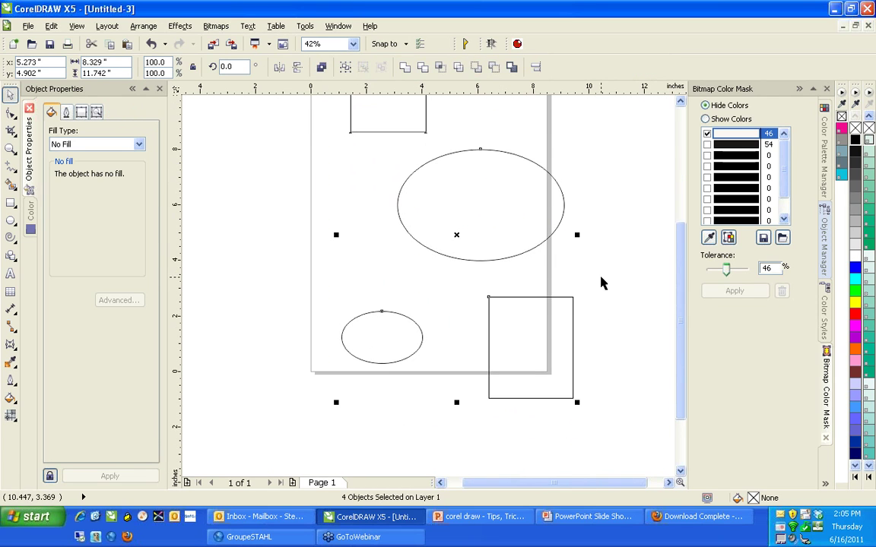
key(shift+F2)
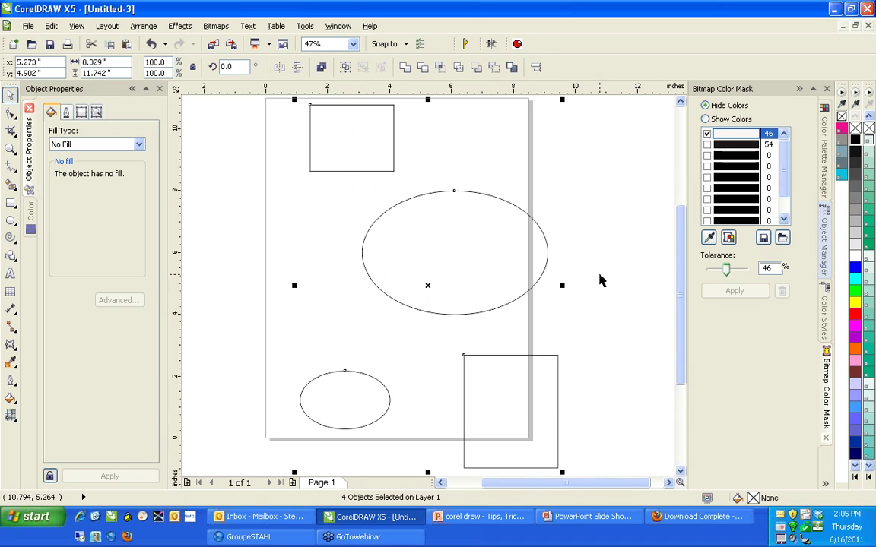
key(c)
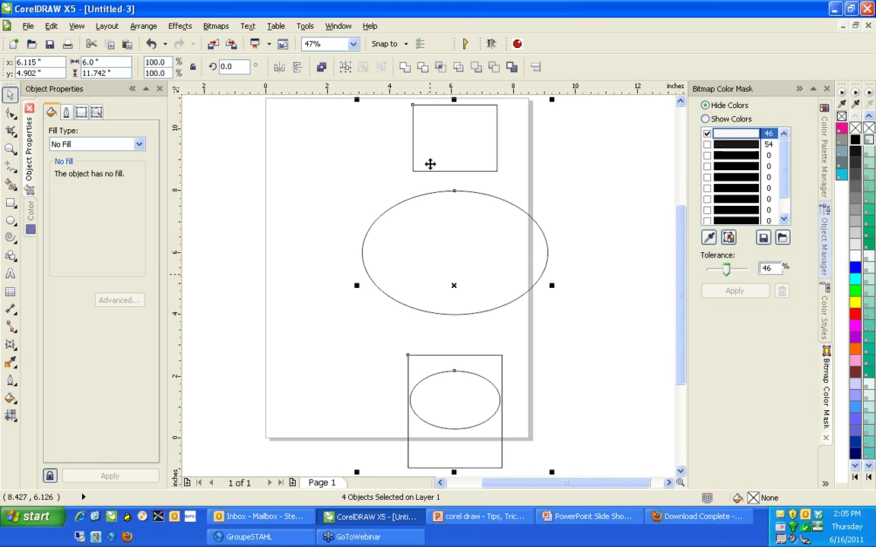
Step: Open the complete list of shortcut keys from the Commands page of the customization options
click(148, 29)
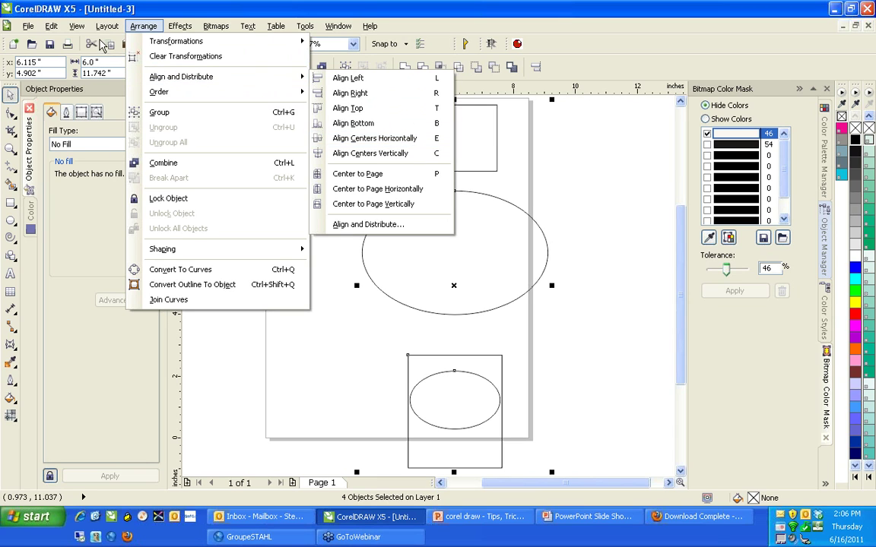
mouse_move(51, 26)
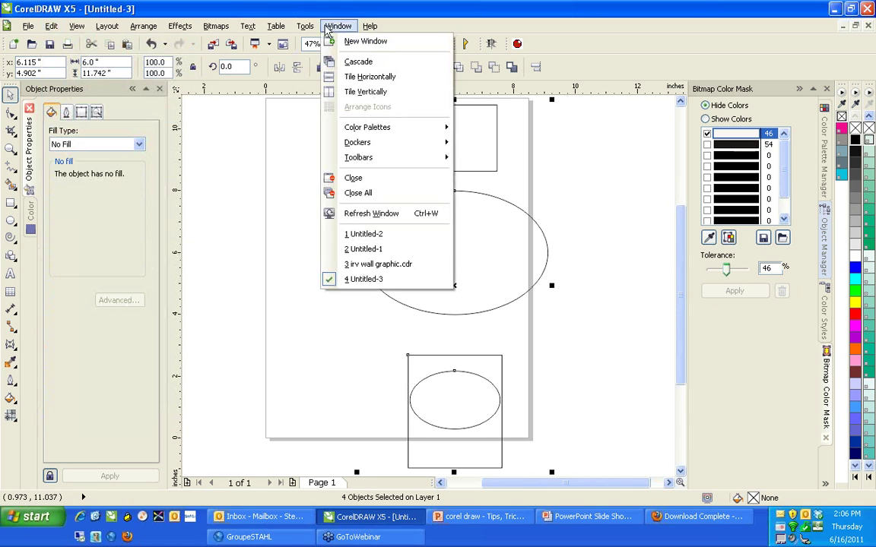
mouse_move(304, 34)
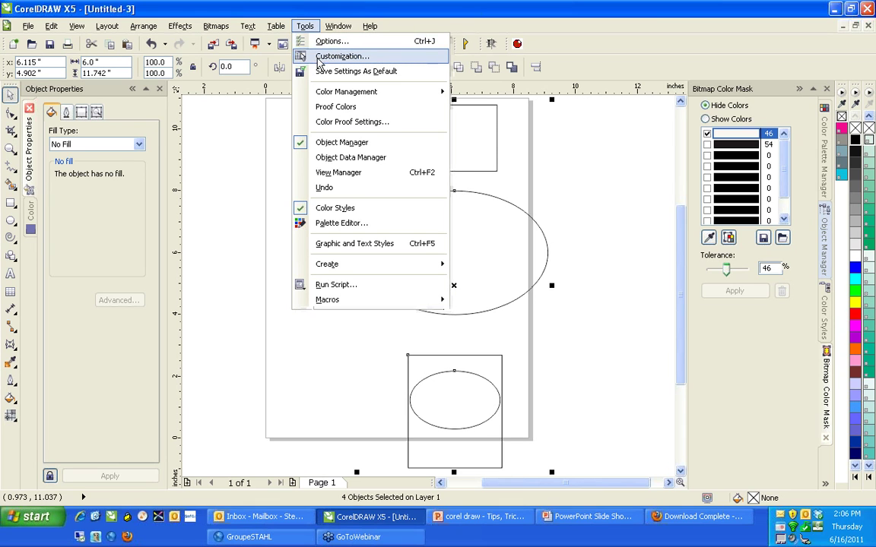
click(319, 57)
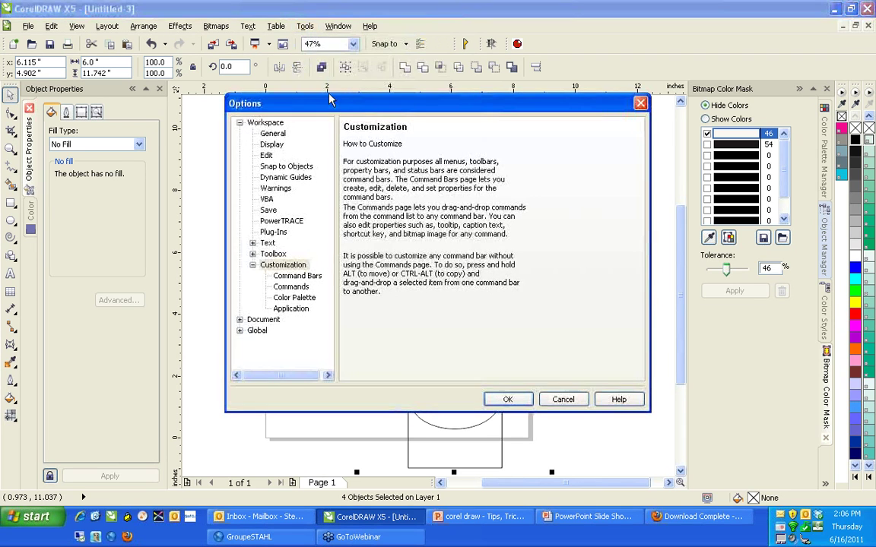
click(285, 287)
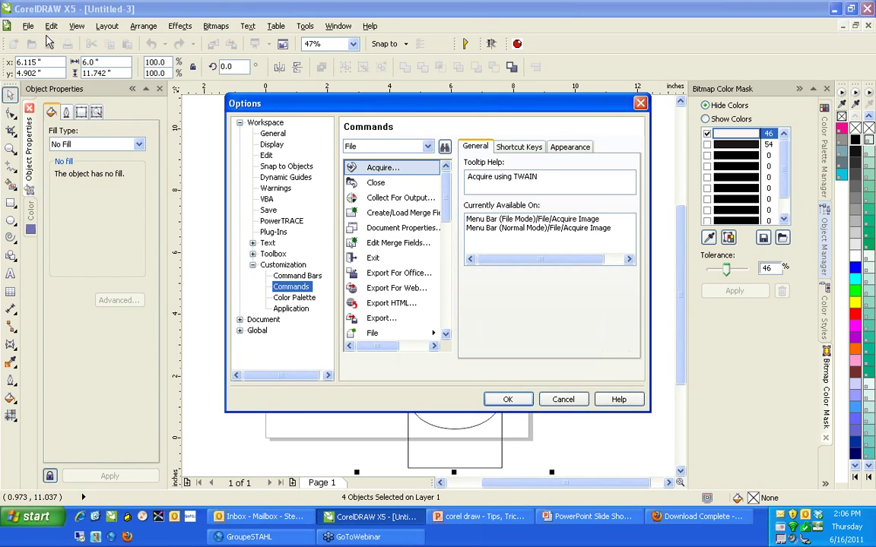
click(519, 147)
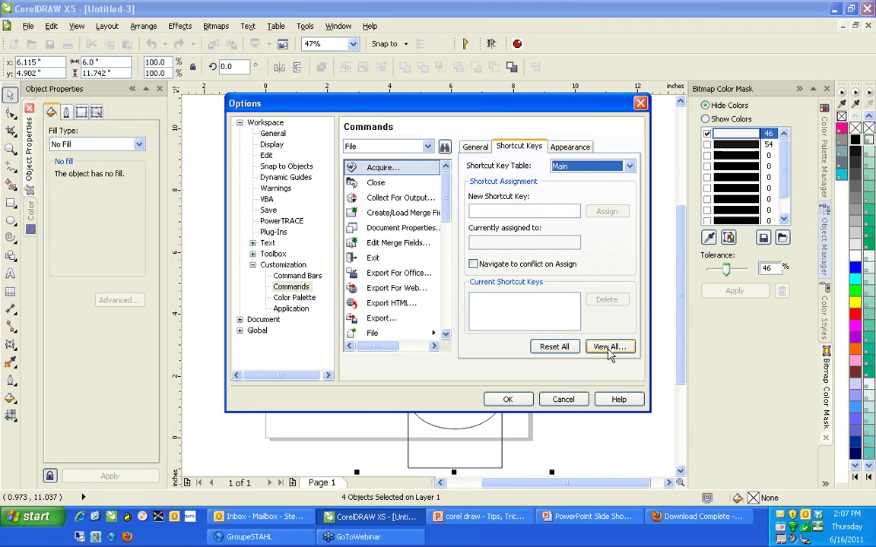
click(609, 348)
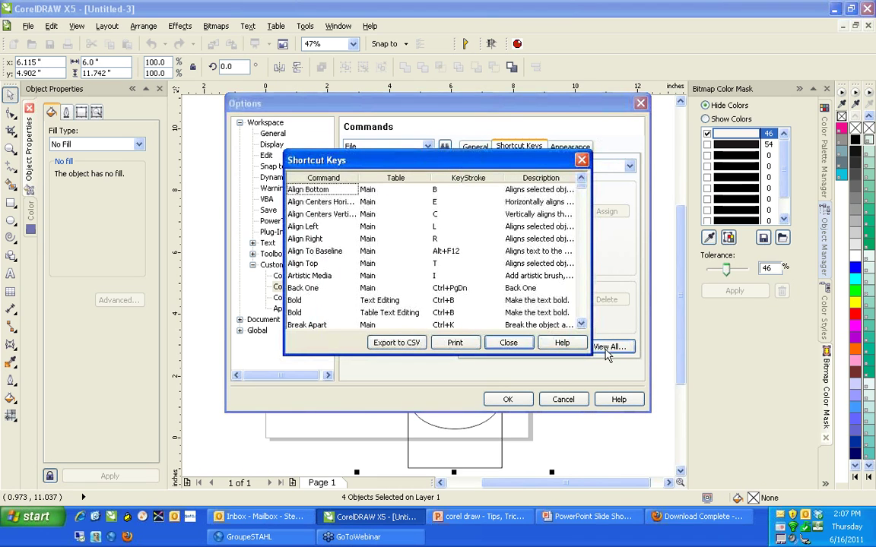
Step: Enlarge the Shortcut Keys list to examine the commands and keystrokes, and leave the options without saving
drag(514, 159, 352, 24)
drag(434, 229, 571, 440)
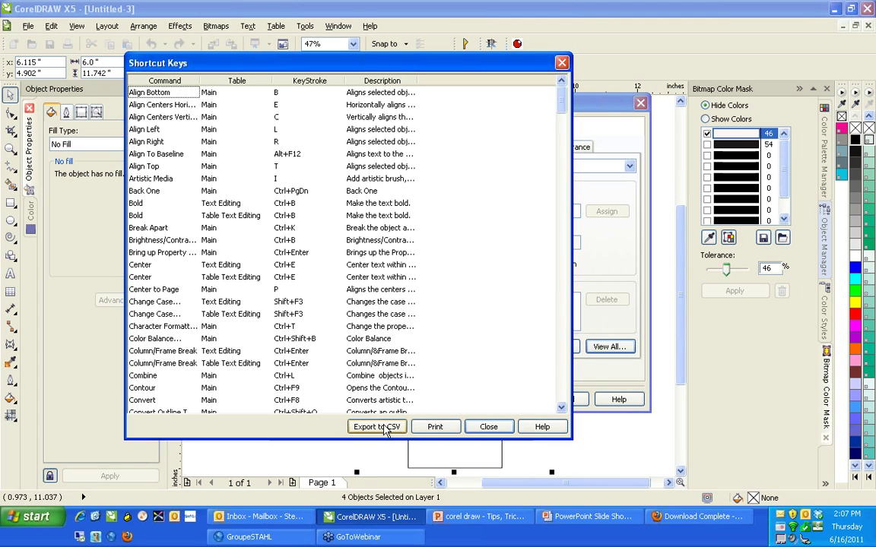
click(494, 428)
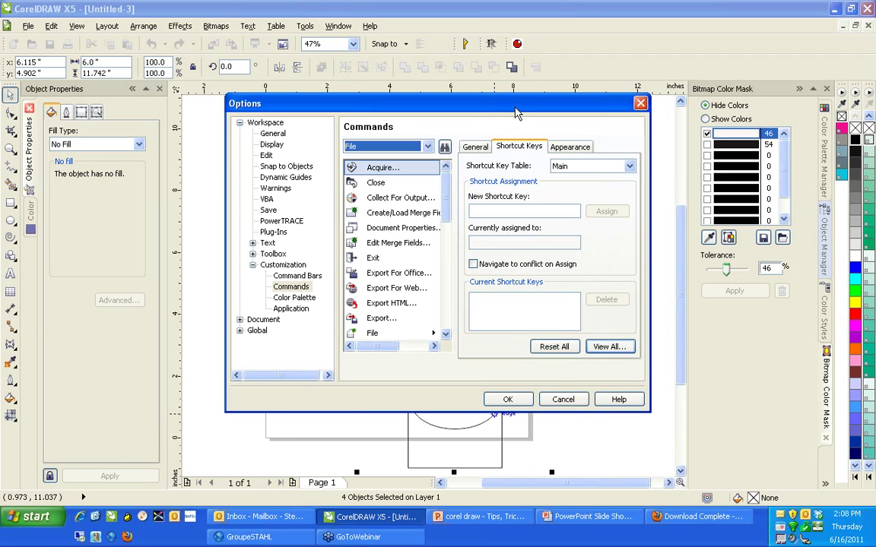
click(563, 401)
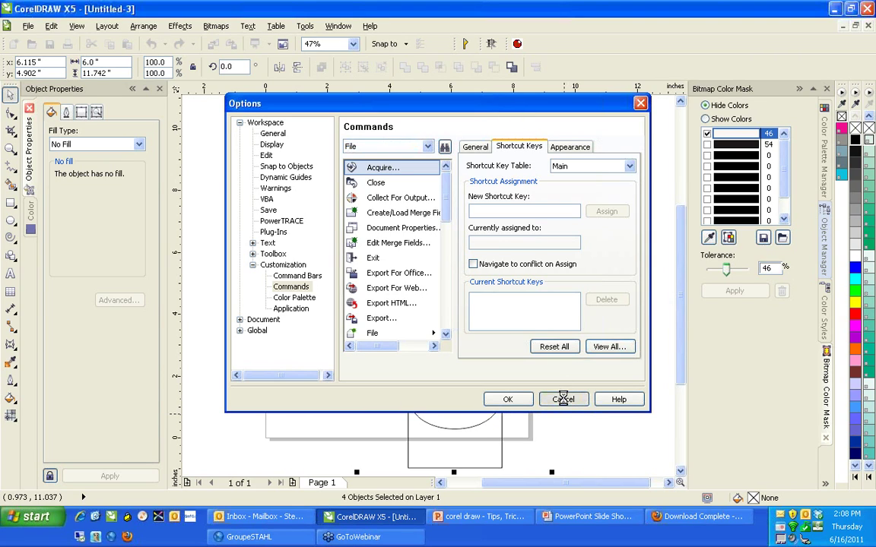
click(563, 402)
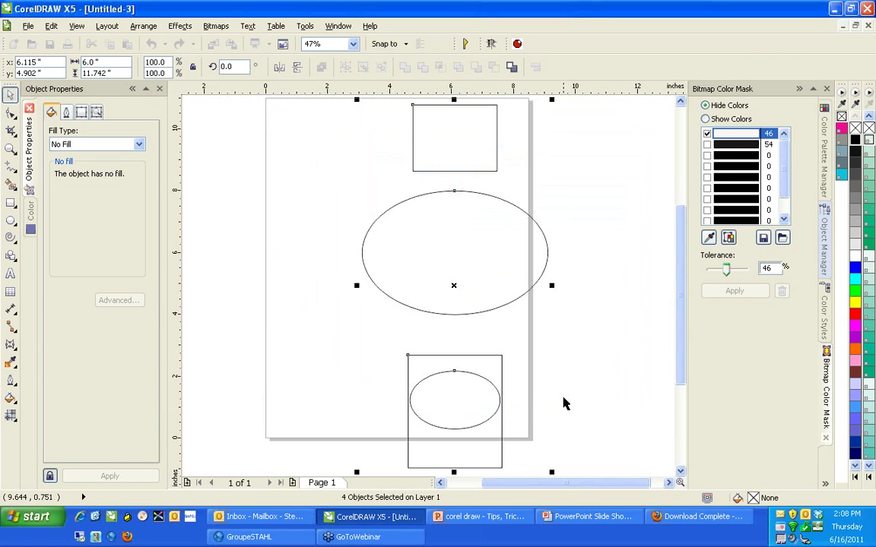
Step: Move the small ellipse inside the large one, the large rectangle to their left, and the small rectangle to their right
click(563, 401)
drag(475, 398, 475, 244)
drag(473, 401, 612, 281)
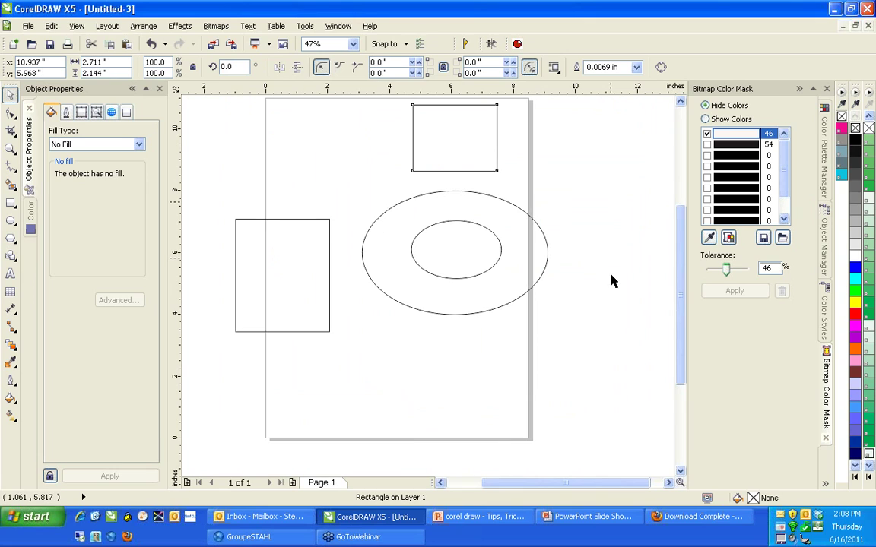
click(495, 355)
Step: Fill the small inner ellipse with red and the large ellipse with blue
click(477, 278)
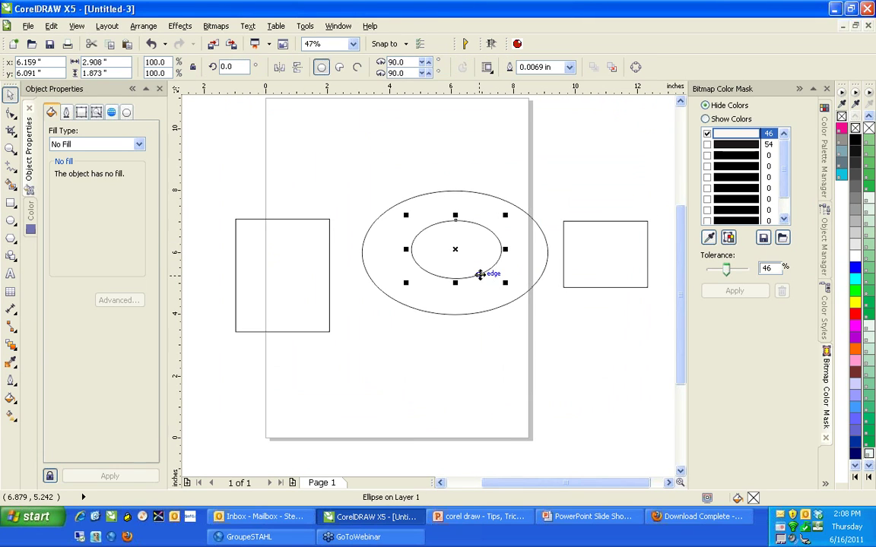
click(855, 314)
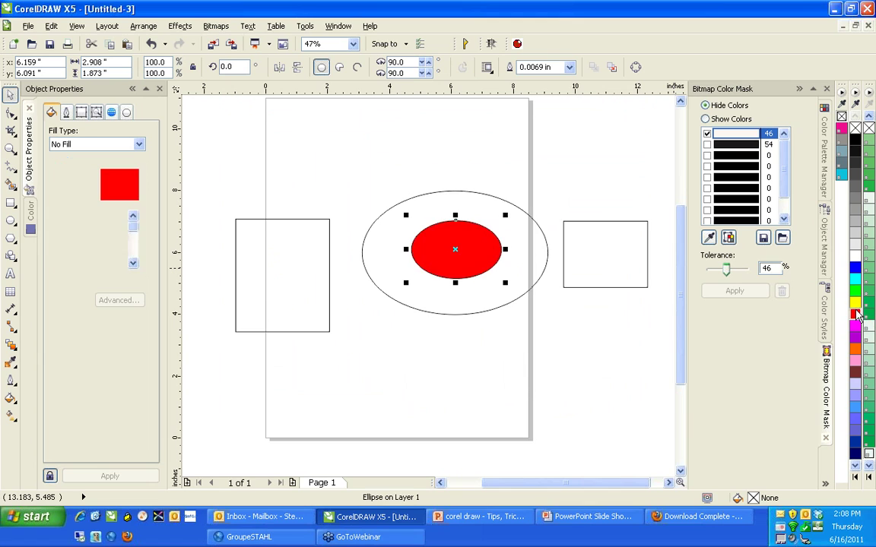
click(520, 241)
click(546, 243)
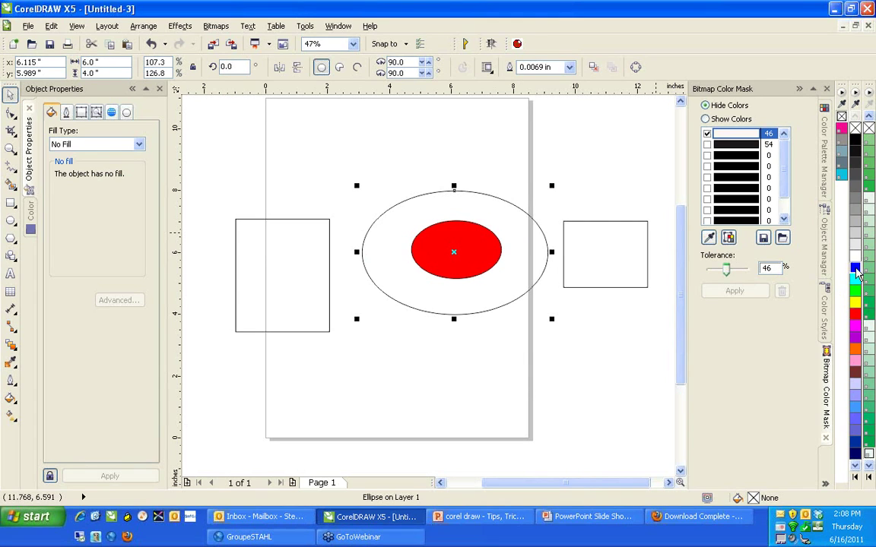
click(854, 268)
Step: Send the red ellipse to the back of the layer, behind the blue ellipse, and deselect it
click(468, 255)
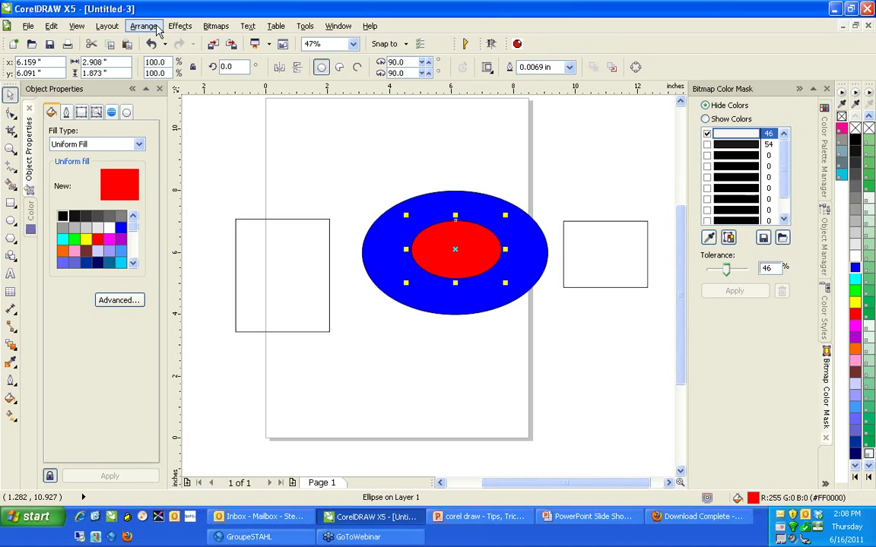
click(143, 26)
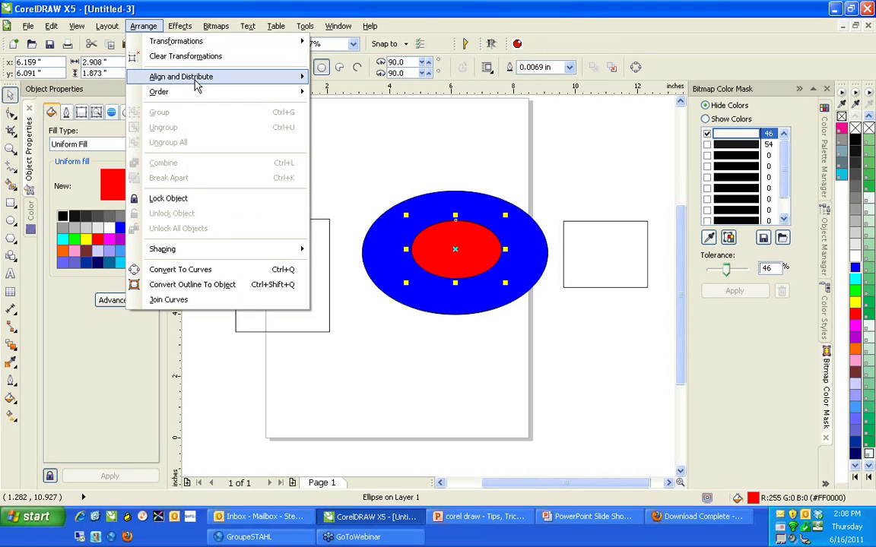
mouse_move(203, 93)
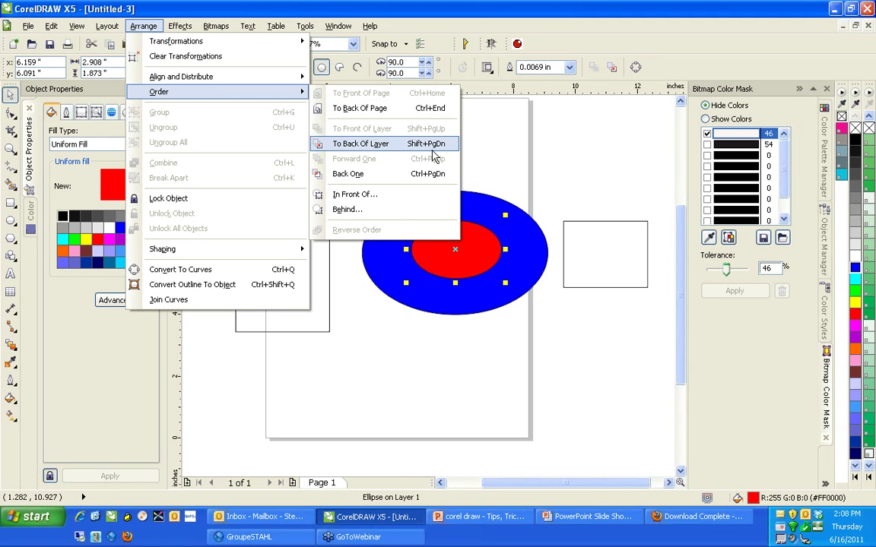
click(521, 143)
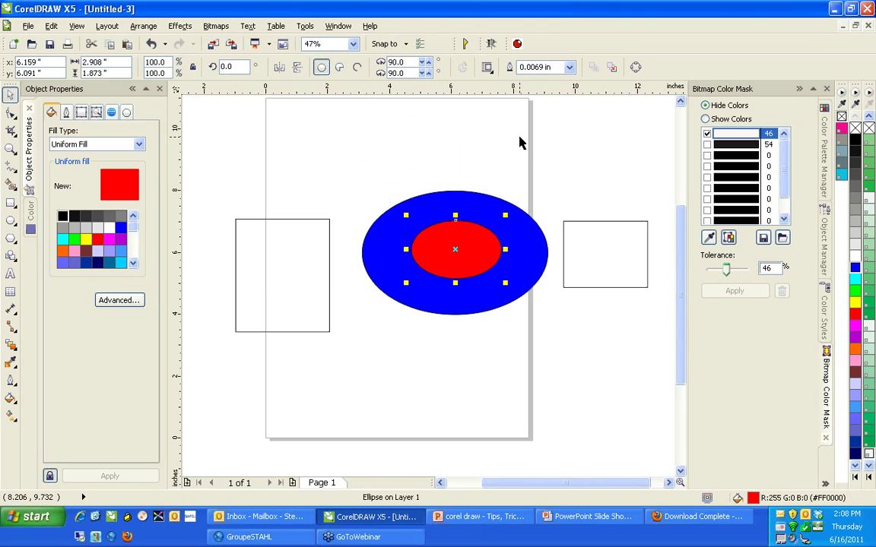
key(shift+Page_Down)
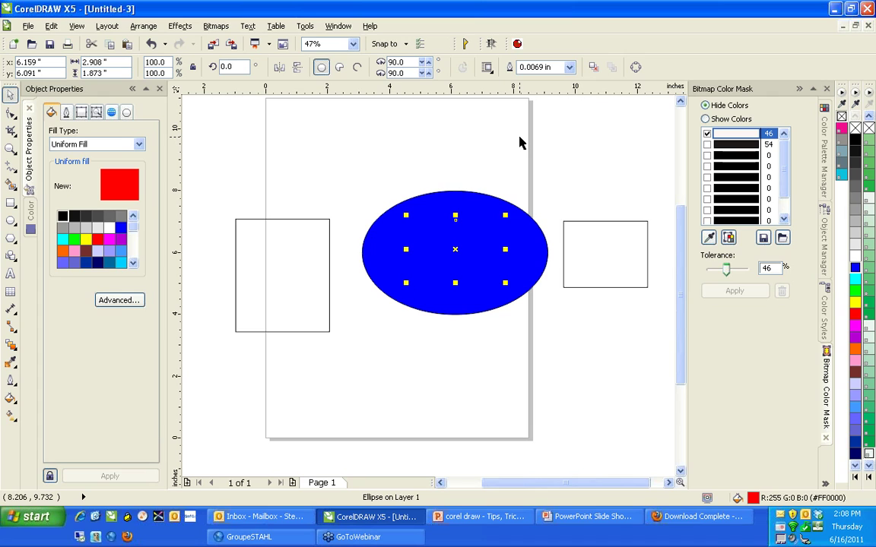
click(509, 138)
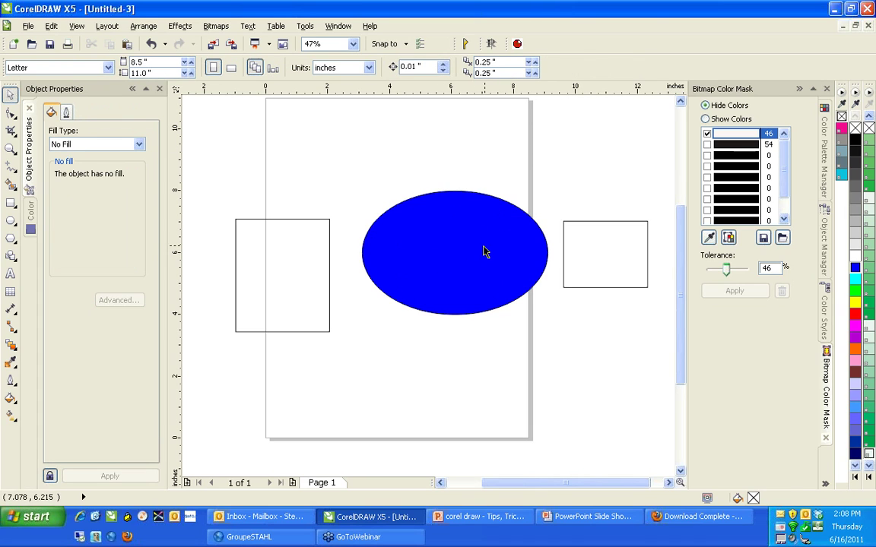
Step: Switch the drawing to Wireframe view to examine the object outlines, and return it to Enhanced view
click(77, 27)
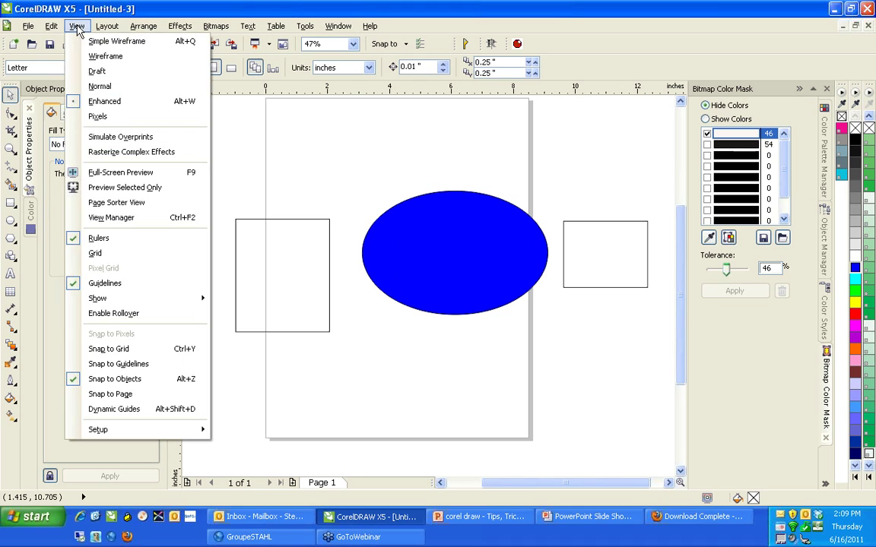
click(105, 57)
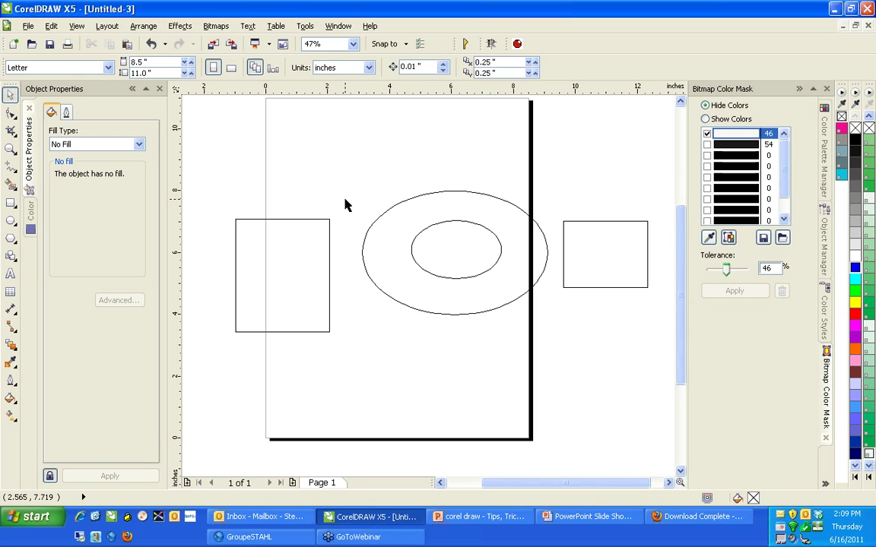
click(77, 27)
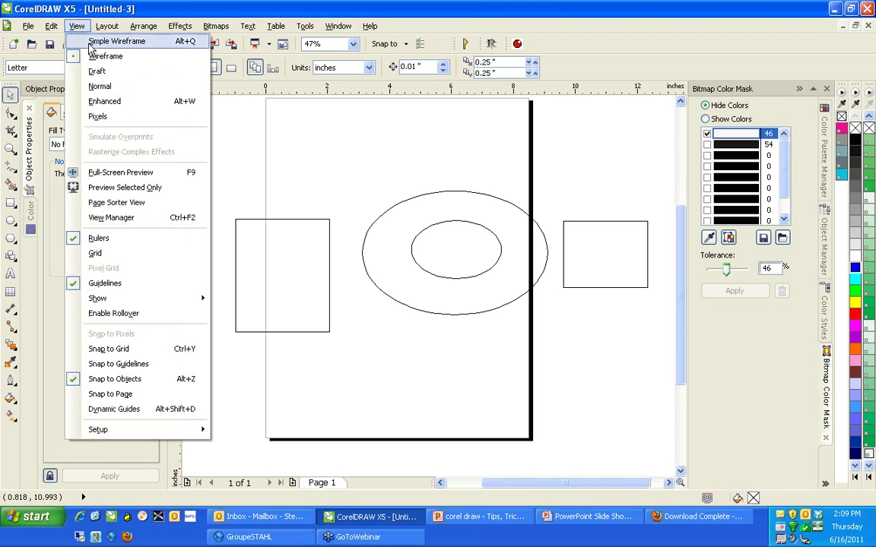
click(114, 102)
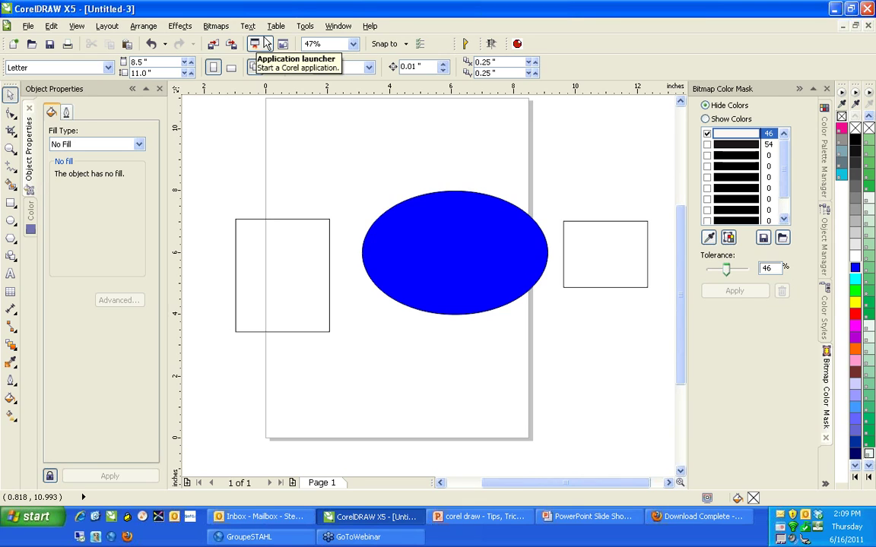
Step: Open the command customization options and show the shortcut key settings of Simple Wireframe in the View category
click(308, 28)
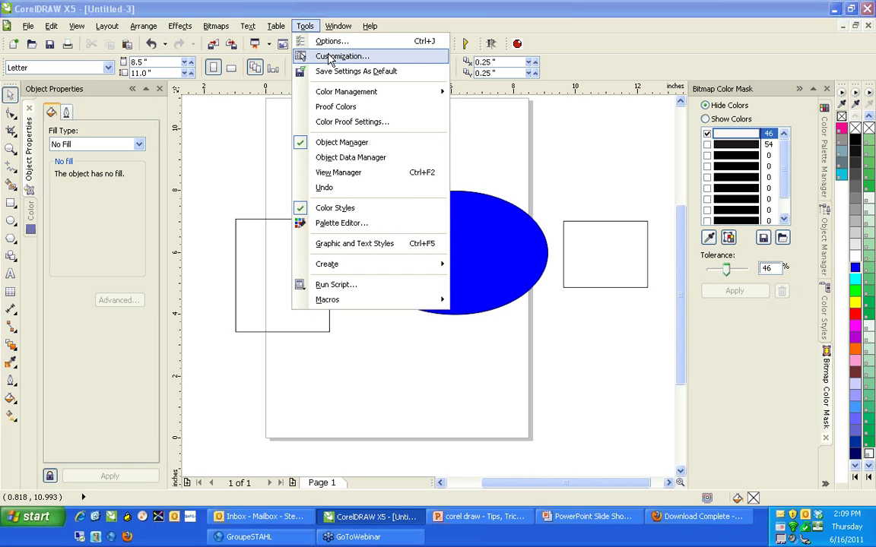
click(329, 60)
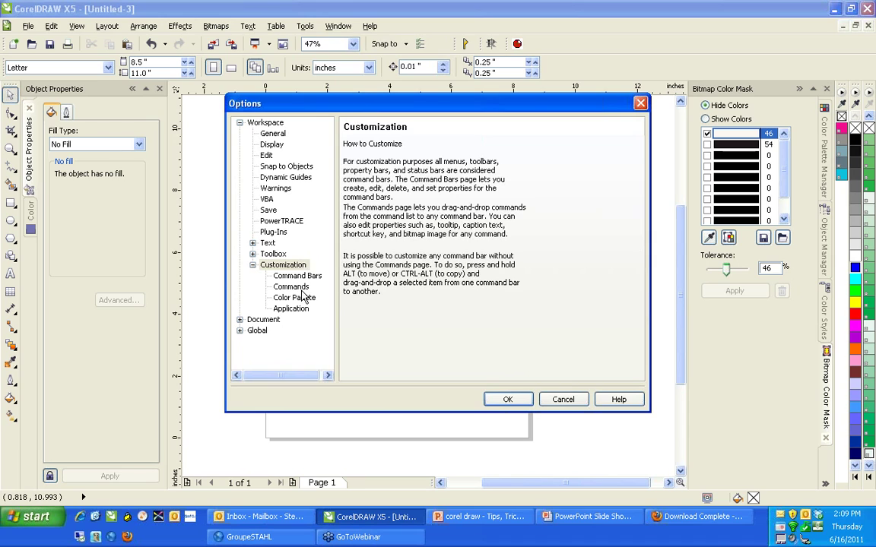
click(291, 286)
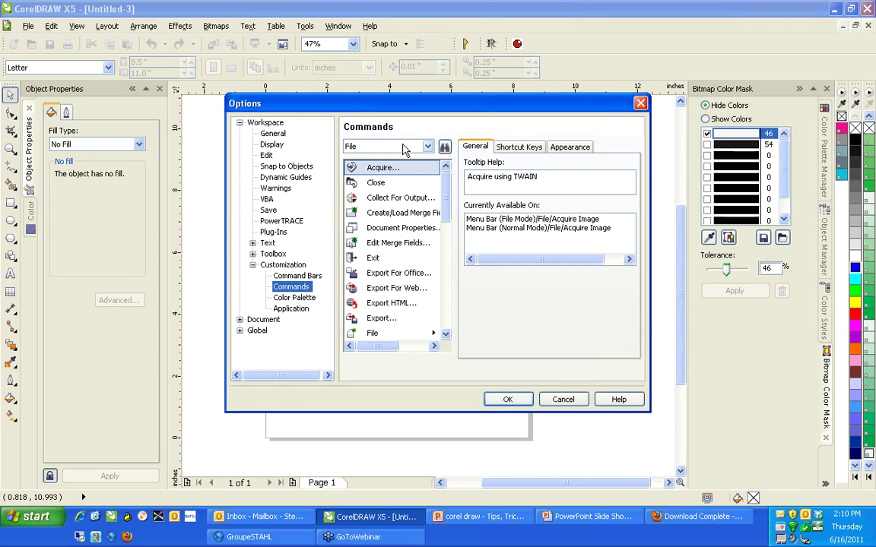
click(427, 147)
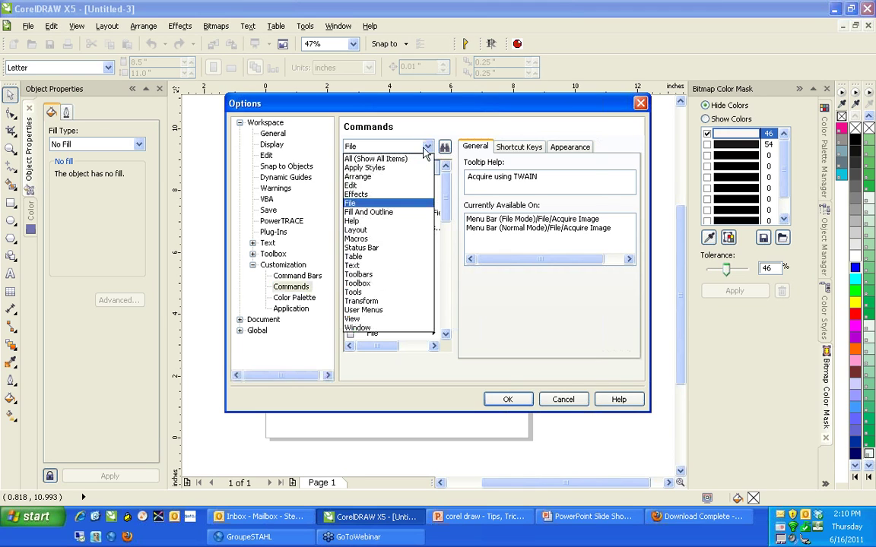
click(371, 319)
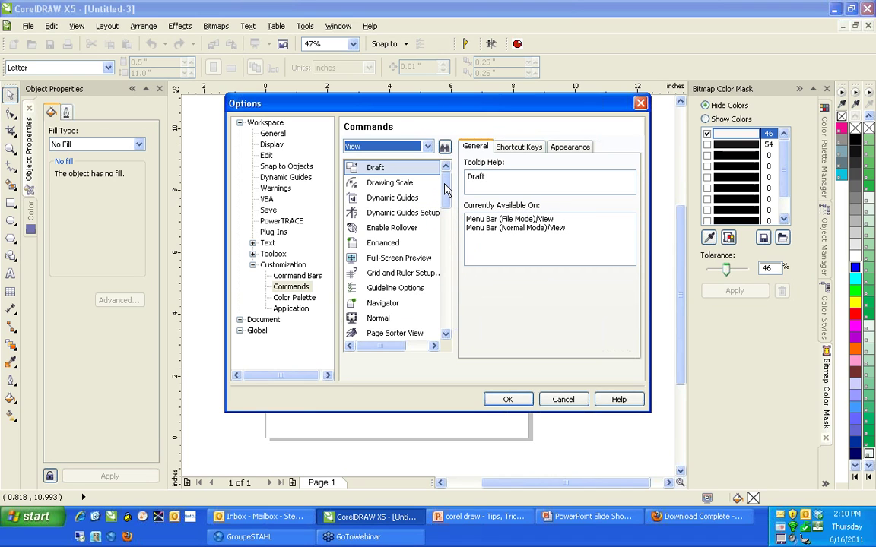
scroll(415, 221, down, 7)
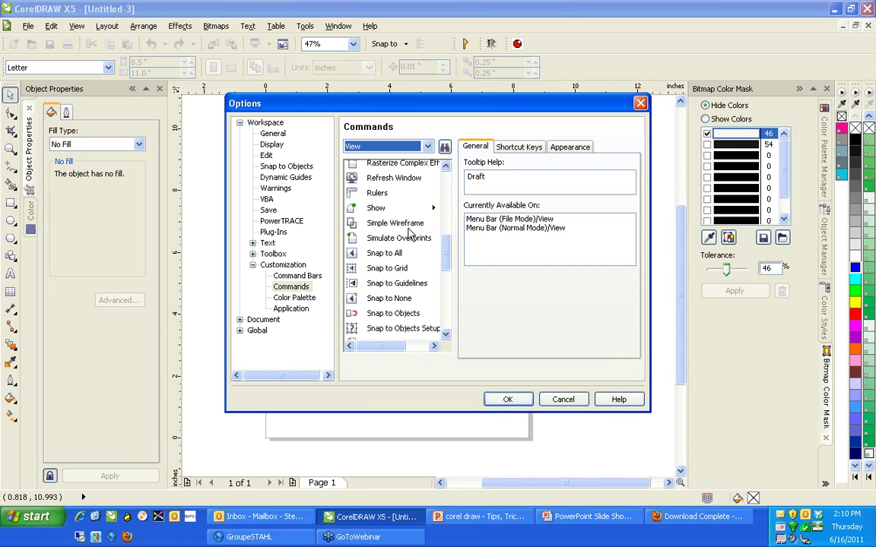
click(409, 226)
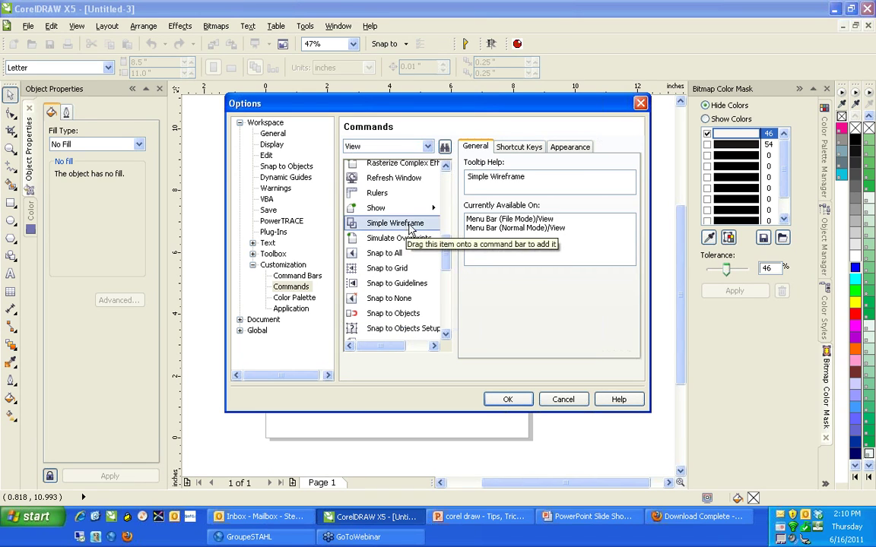
click(519, 149)
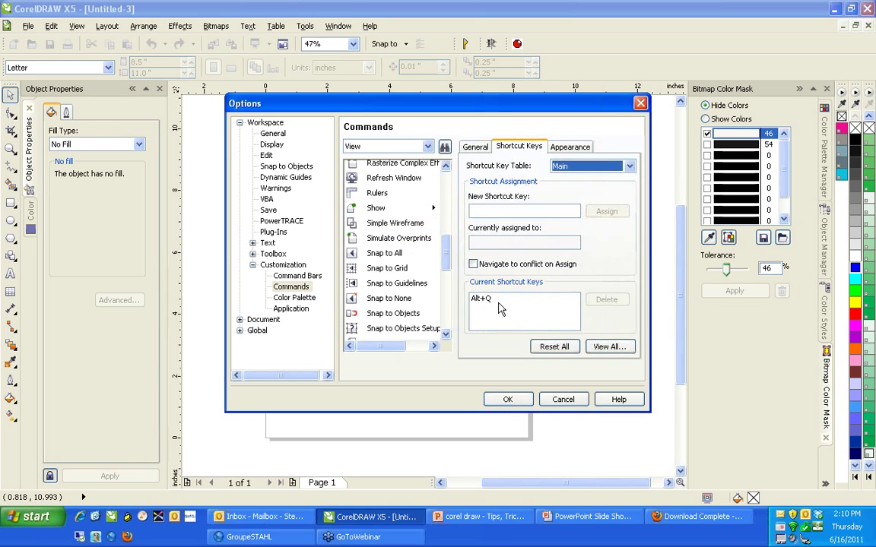
Step: Delete the Alt+Q shortcut from the Simple Wireframe command and assign Alt+Q to it again
click(500, 303)
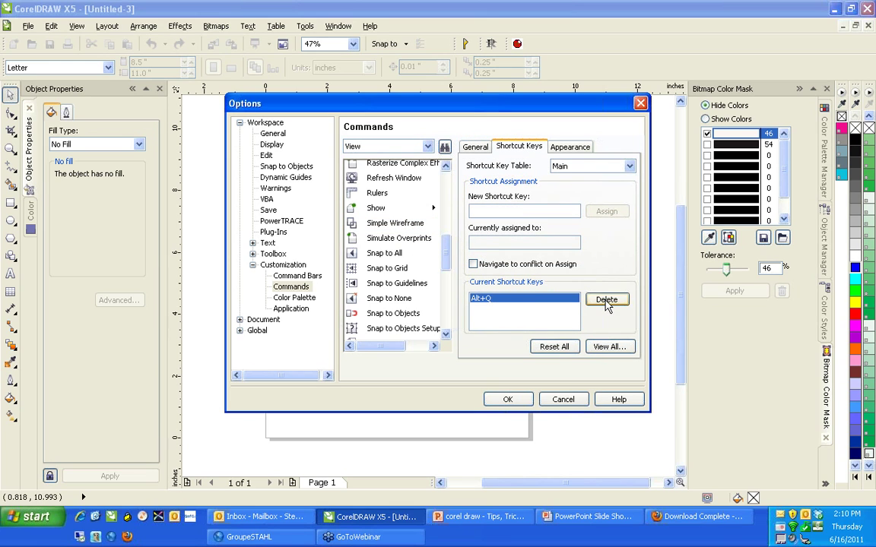
click(606, 301)
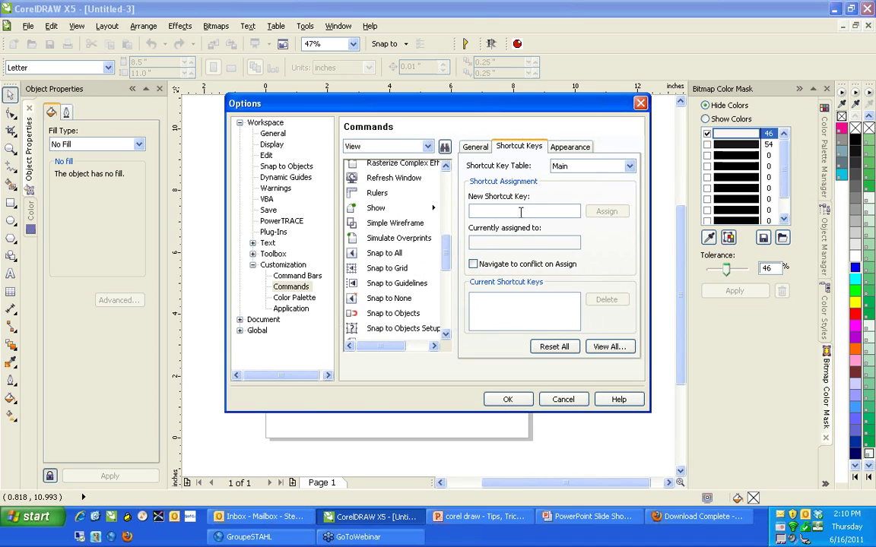
click(494, 211)
key(alt+q)
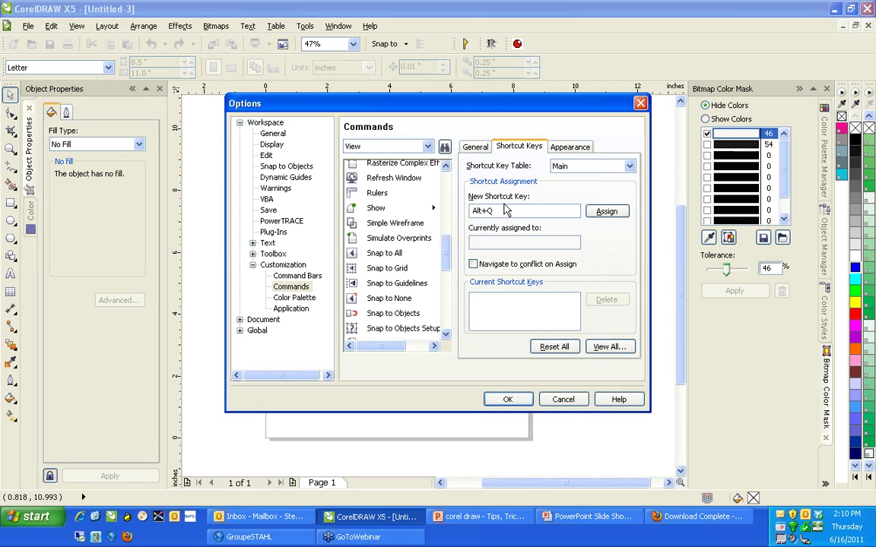
click(607, 213)
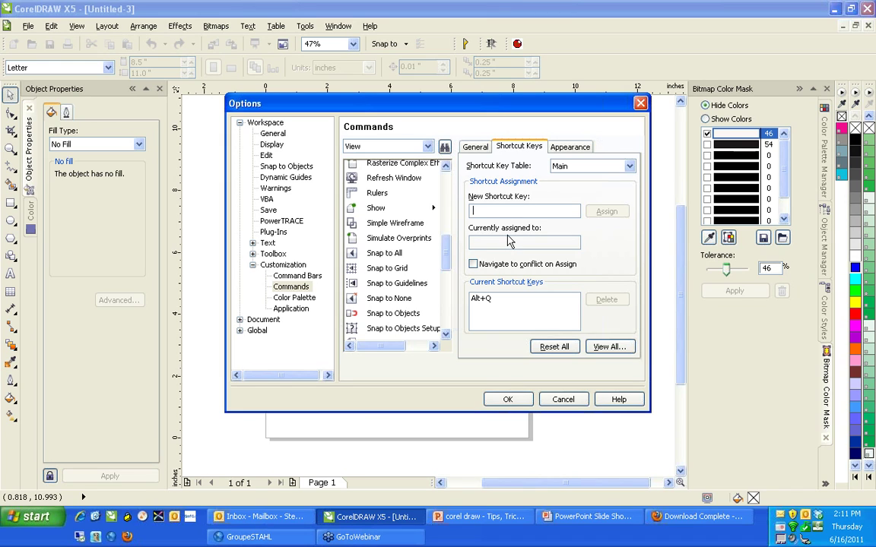
Step: Check whether Alt+W is already assigned to another command, clear the entry, and accept the options
key(alt+w)
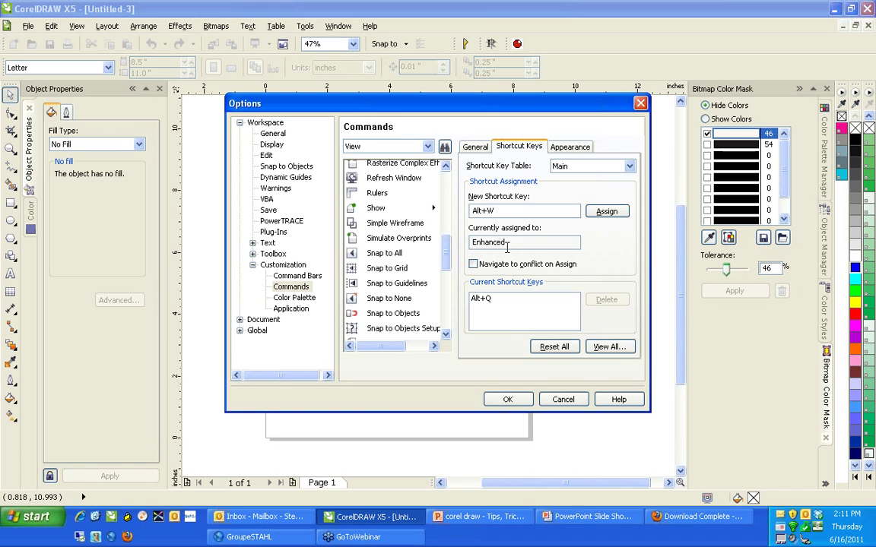
key(BackSpace)
key(BackSpace)
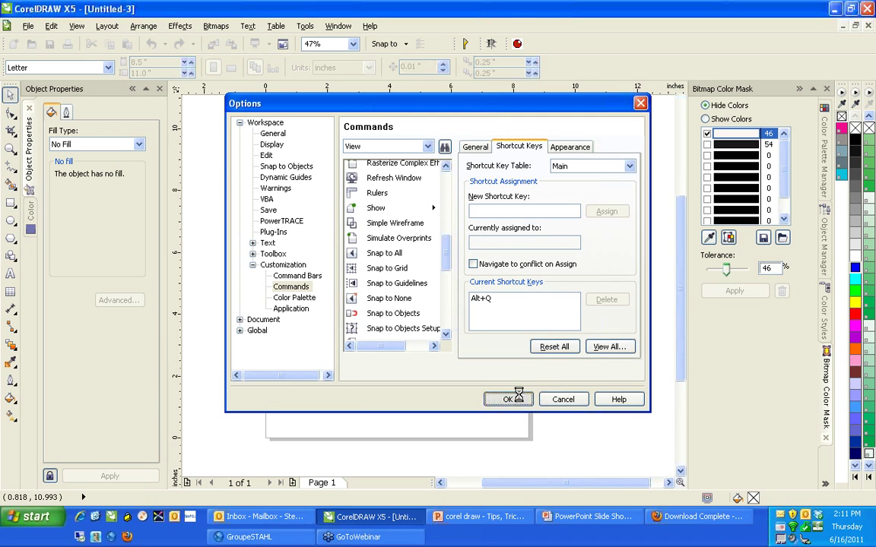
click(520, 400)
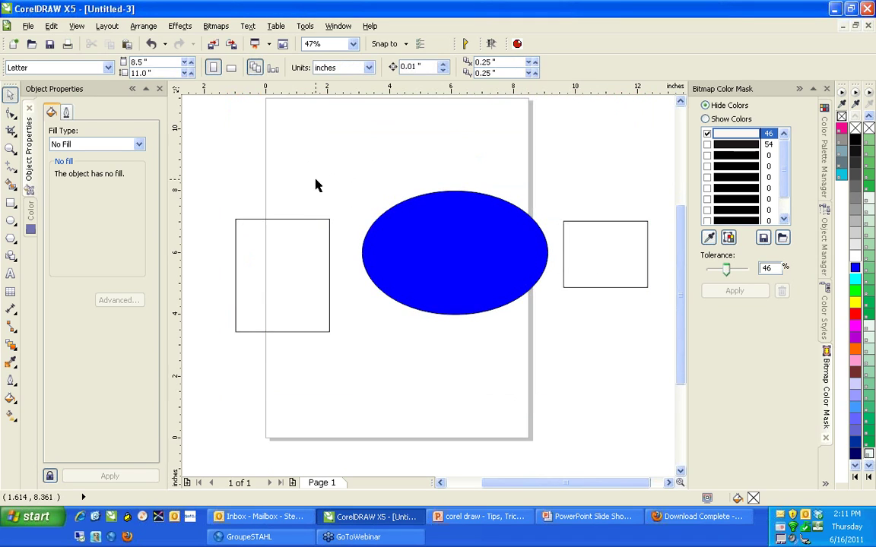
Step: Toggle the drawing between the filled display and the wireframe display using the keyboard shortcut
key(shift+F9)
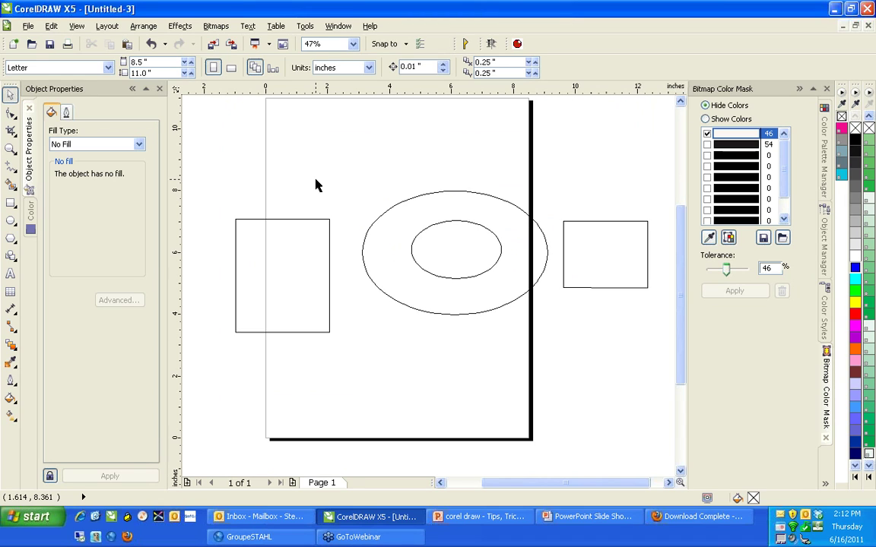
key(shift+F9)
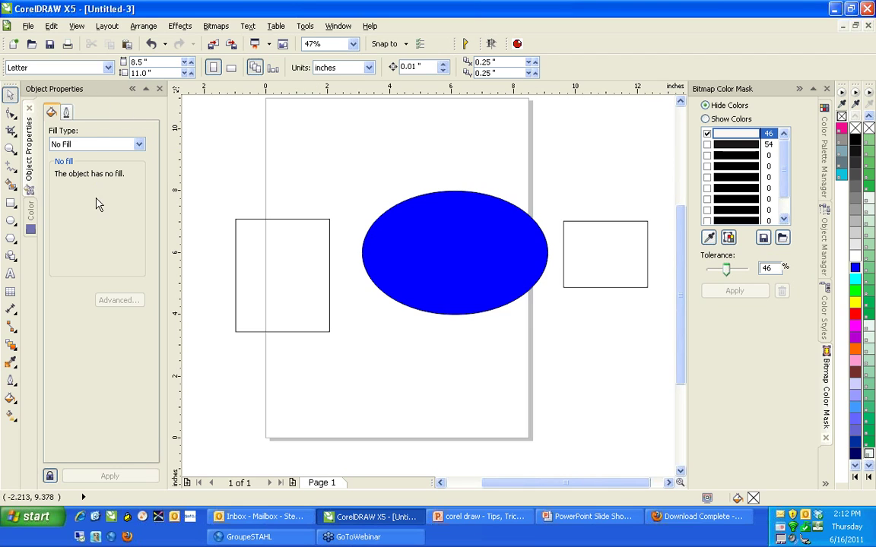
Step: Show the Color docker and look through the list of available dockers without changing any
click(31, 210)
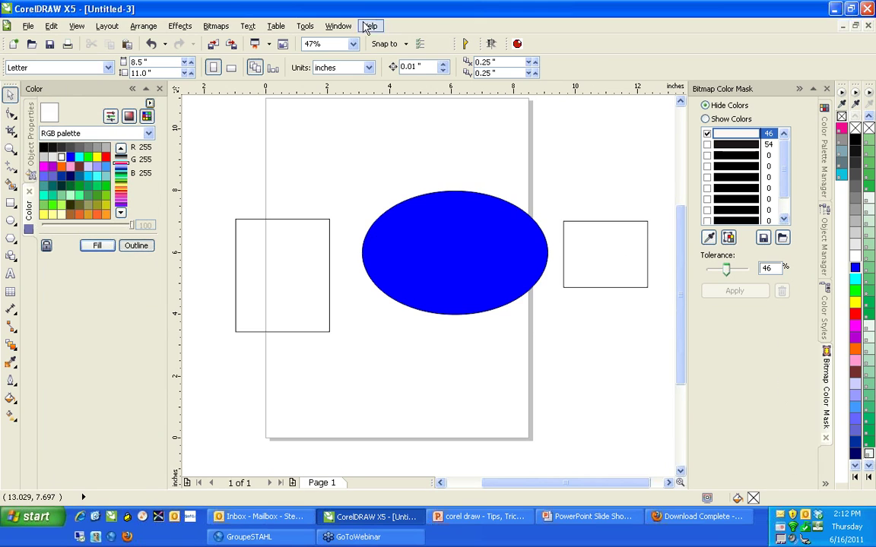
click(337, 29)
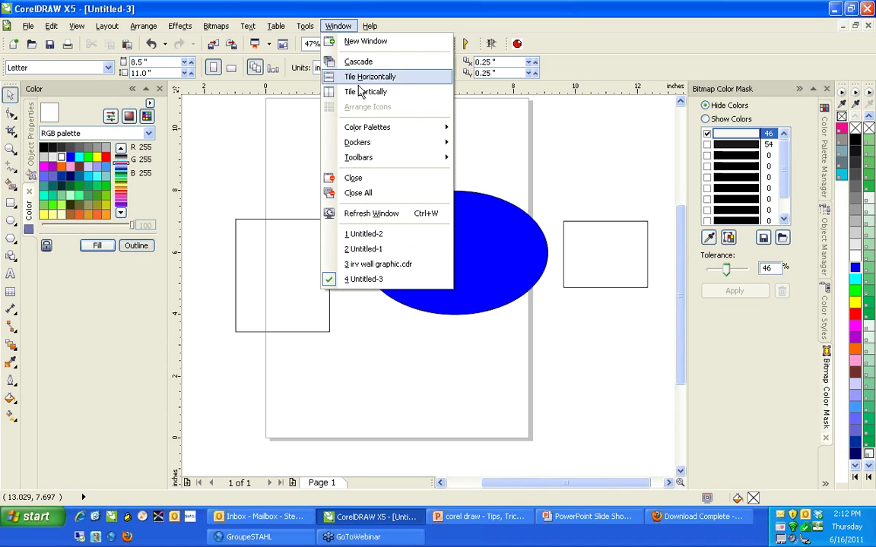
mouse_move(383, 144)
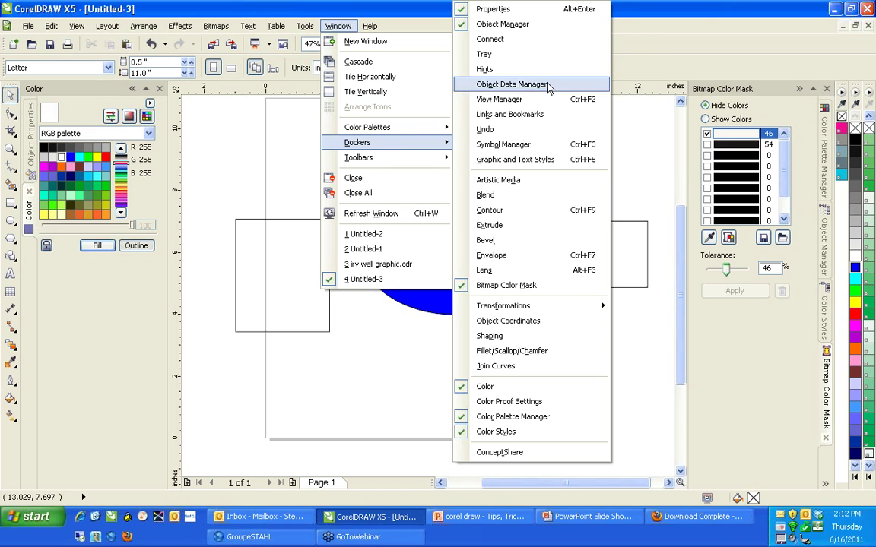
click(655, 52)
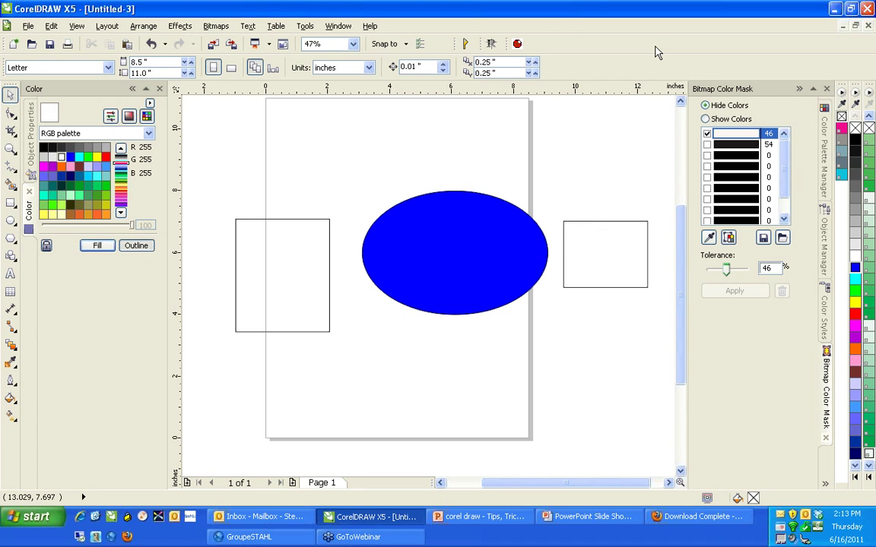
Step: Create a current workspace based on Apparel Designer, named with the designer's first name and described as "Default grphic editing space"
click(305, 26)
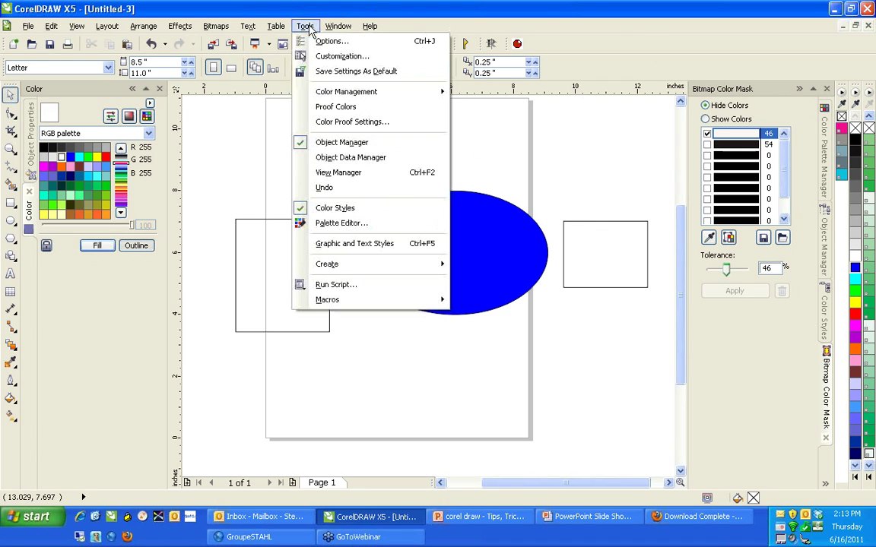
click(342, 57)
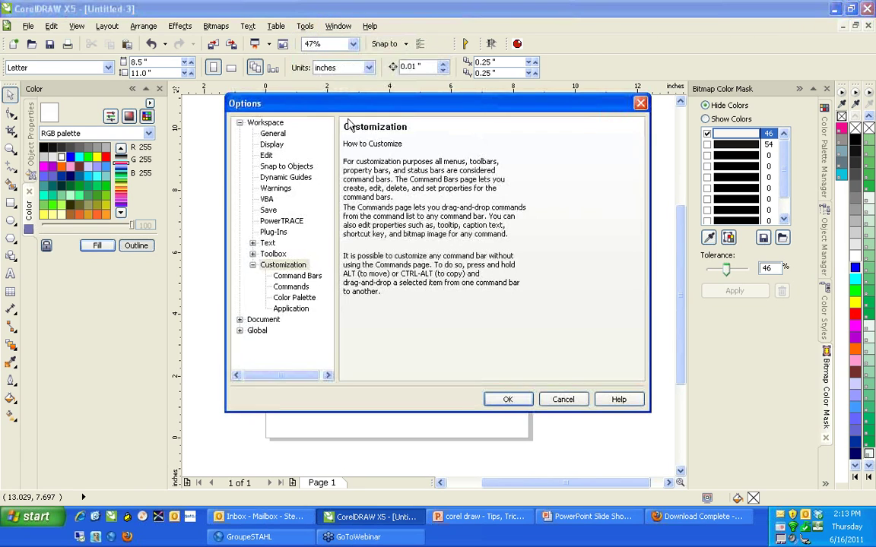
click(263, 123)
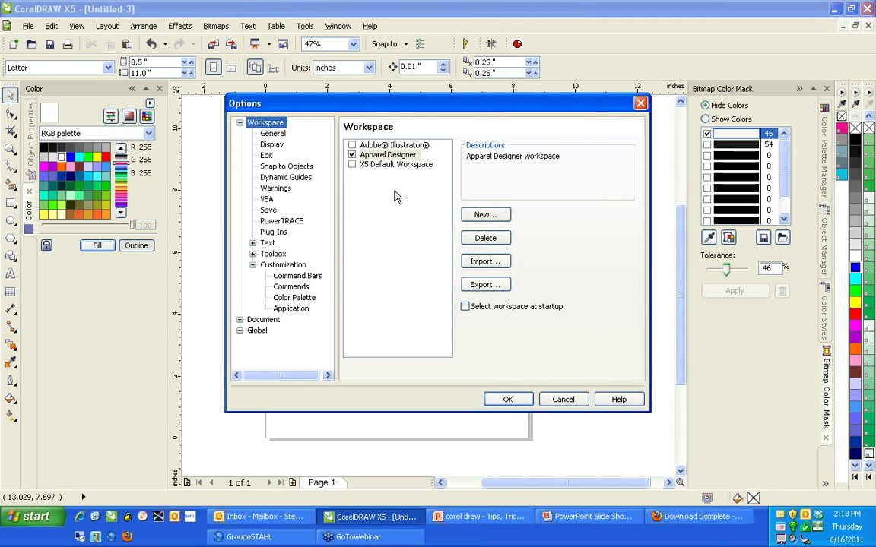
click(485, 215)
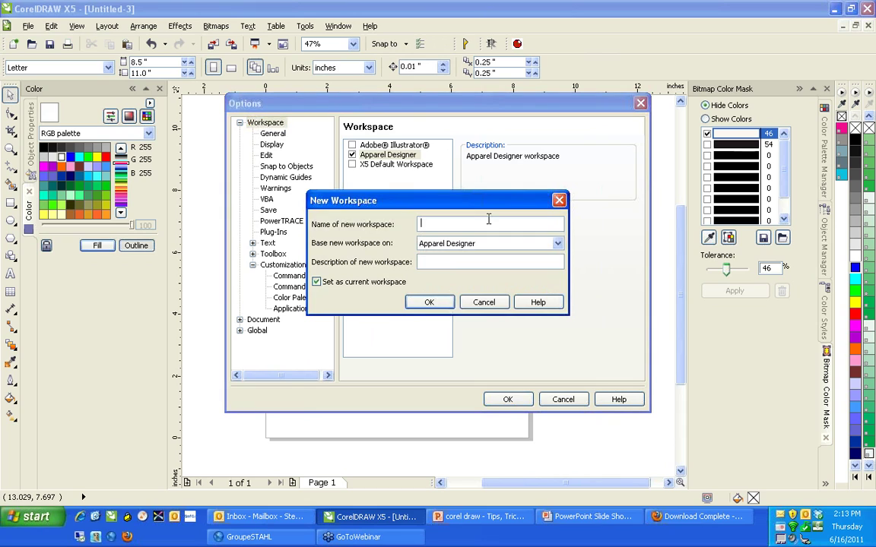
text(Steven)
text(Defa)
text(ult grphic editing )
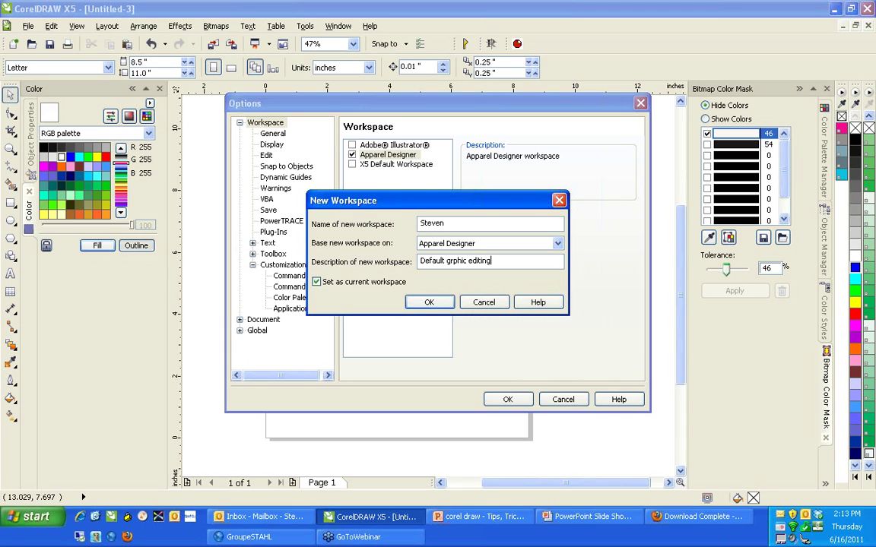
text(space)
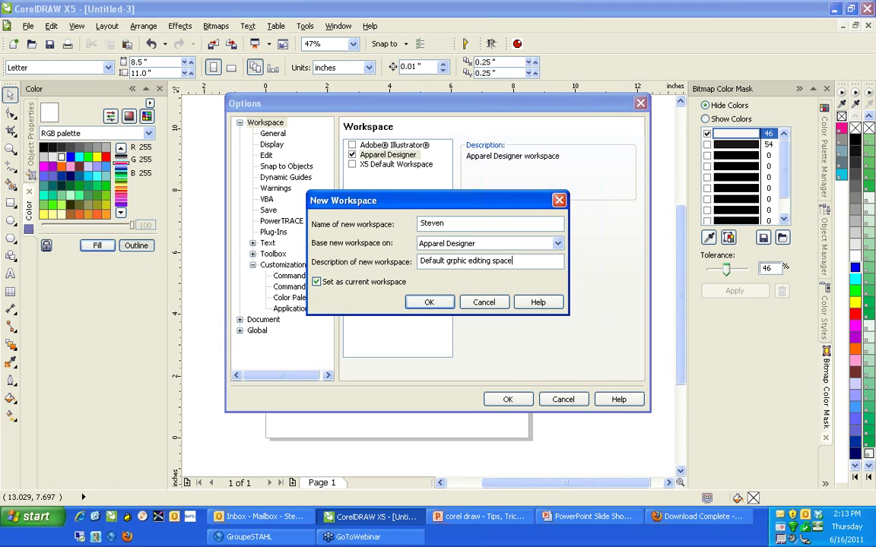
click(429, 303)
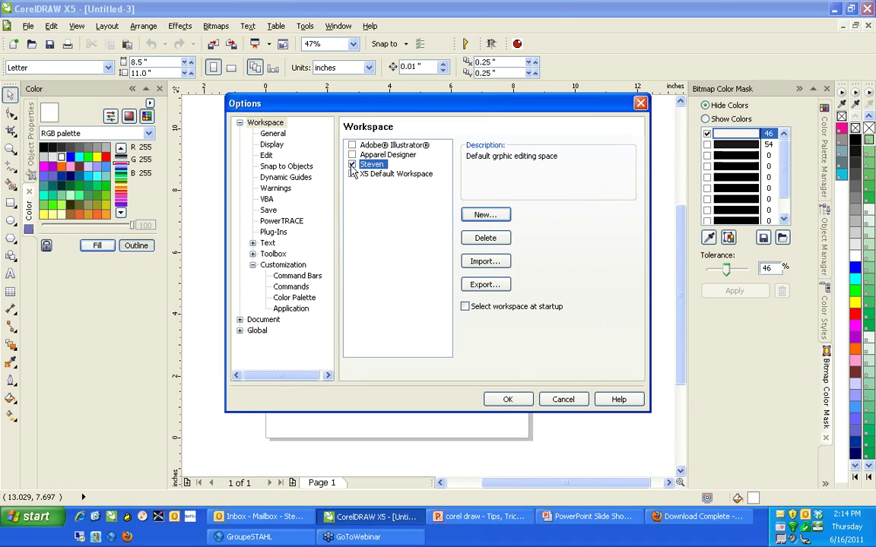
Step: Turn on workspace selection at startup and turn it off again
click(465, 308)
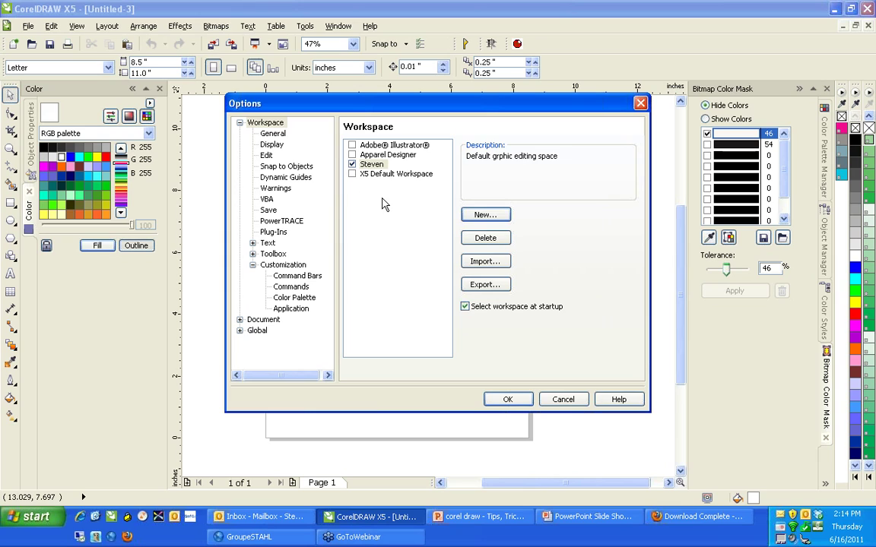
click(464, 306)
Step: Mark Dockers, Menus, Shortcut Keys, Status Bar and Toolbars for a workspace export, and close the export without saving
click(498, 287)
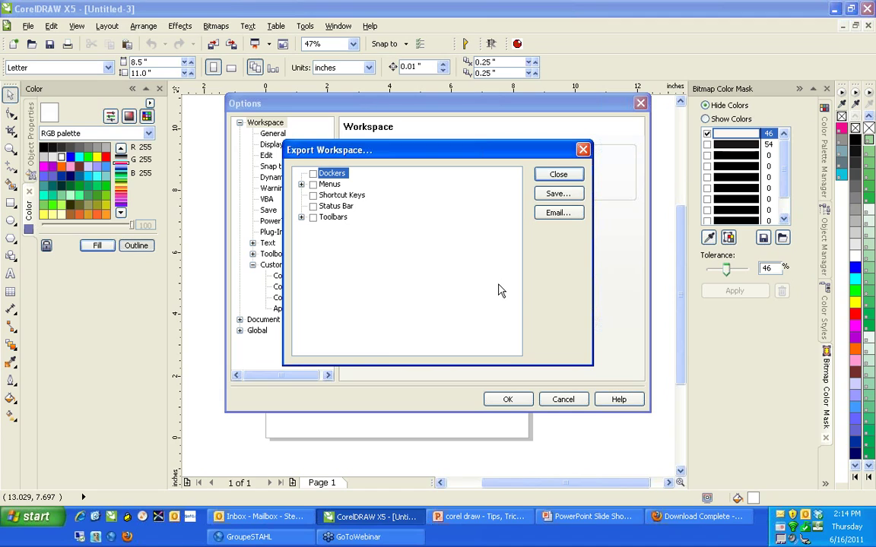
click(312, 174)
click(313, 185)
click(312, 195)
click(312, 206)
click(312, 218)
click(558, 175)
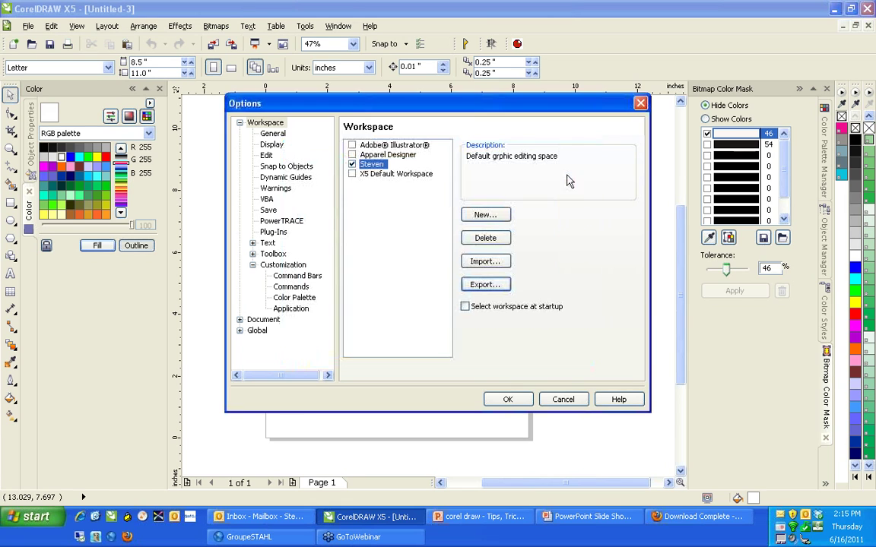
Step: Show the workspace import wizard and cancel it, closing the options without saving any changes
click(491, 263)
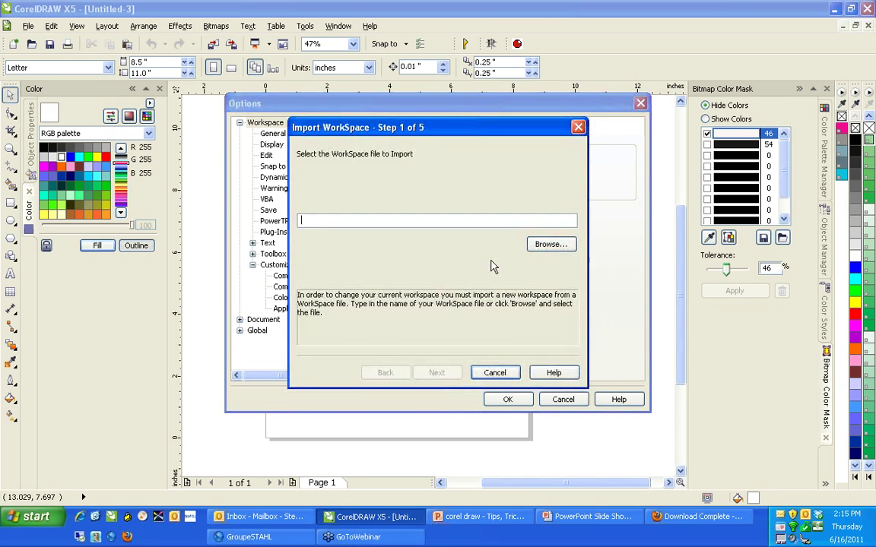
click(495, 371)
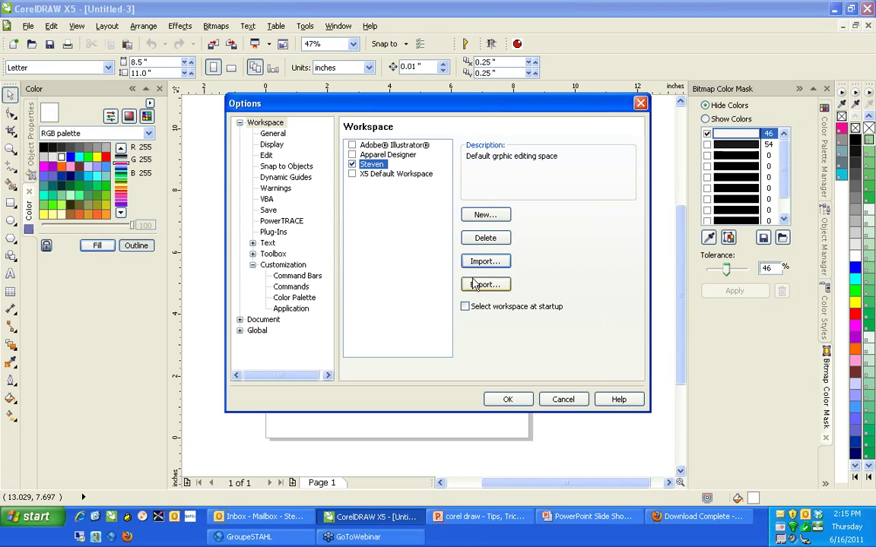
click(551, 399)
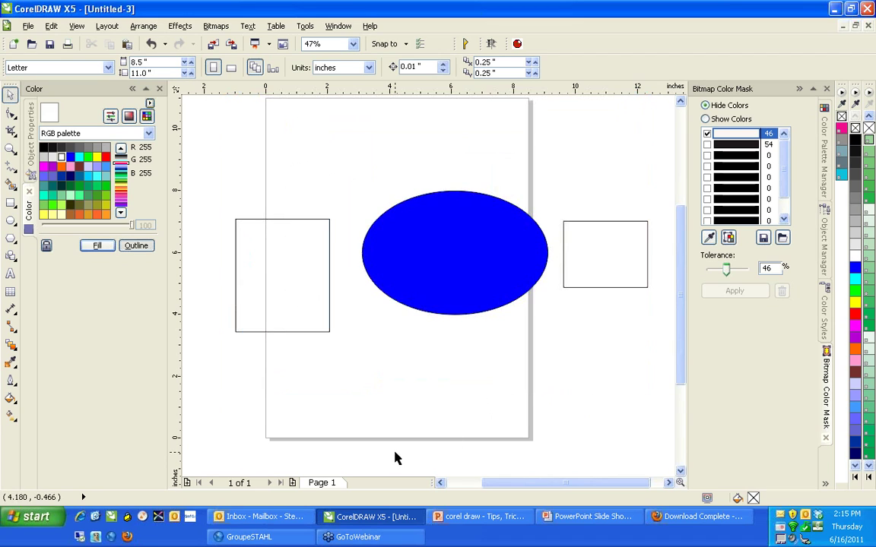
key(alt+Tab)
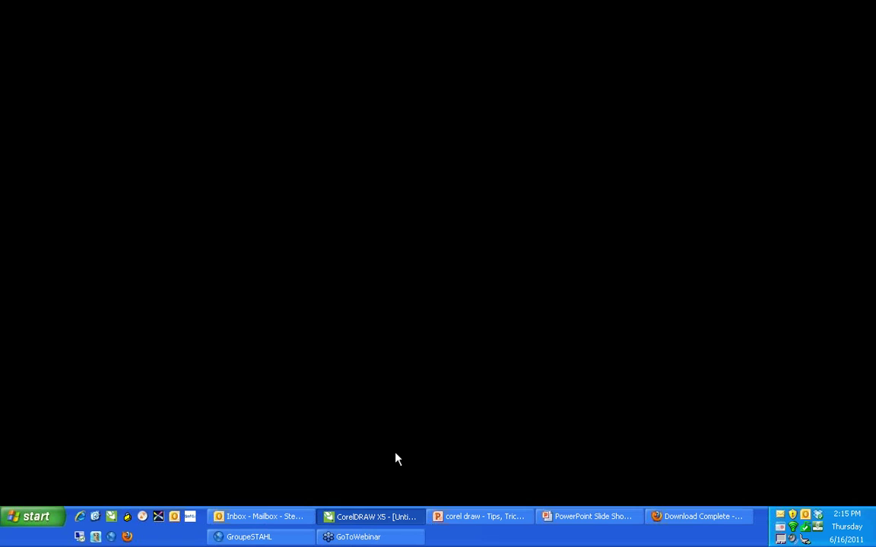
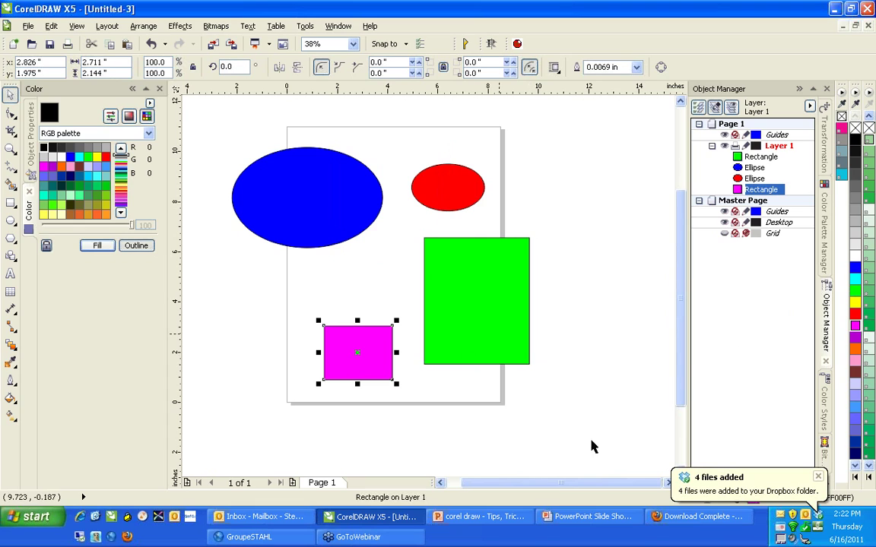
Step: Dismiss the Dropbox notification and place two copies of the magenta rectangle, one above it and one to its upper left
click(818, 477)
click(386, 371)
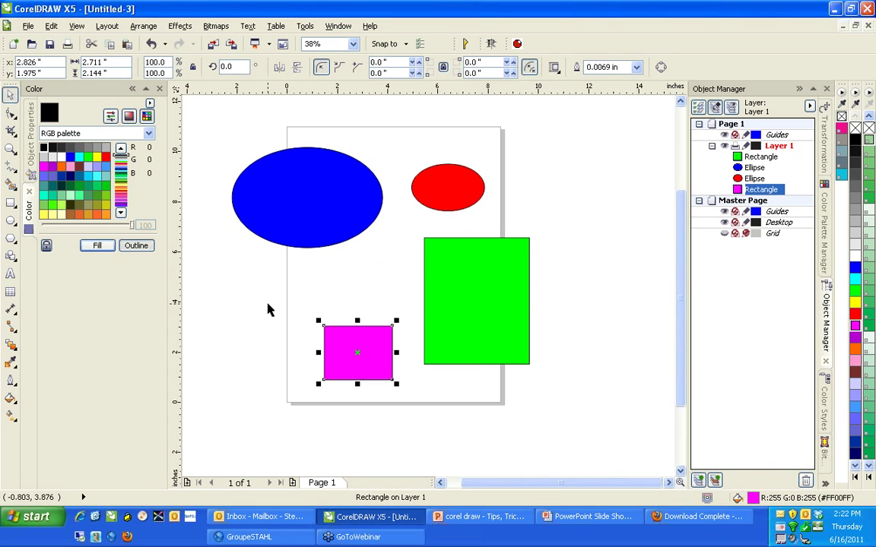
drag(355, 352, 381, 293)
click(551, 219)
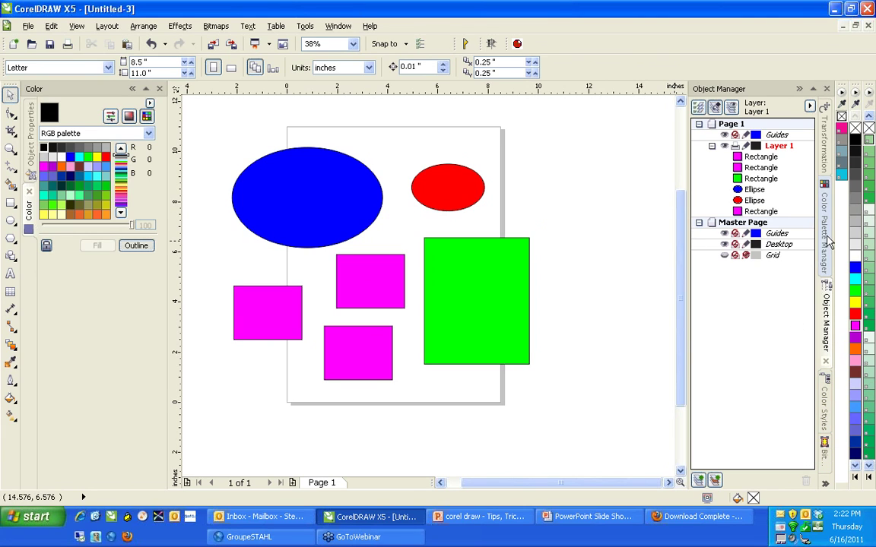
Step: Select the large blue ellipse and look through the list of available dockers without changing any
click(289, 193)
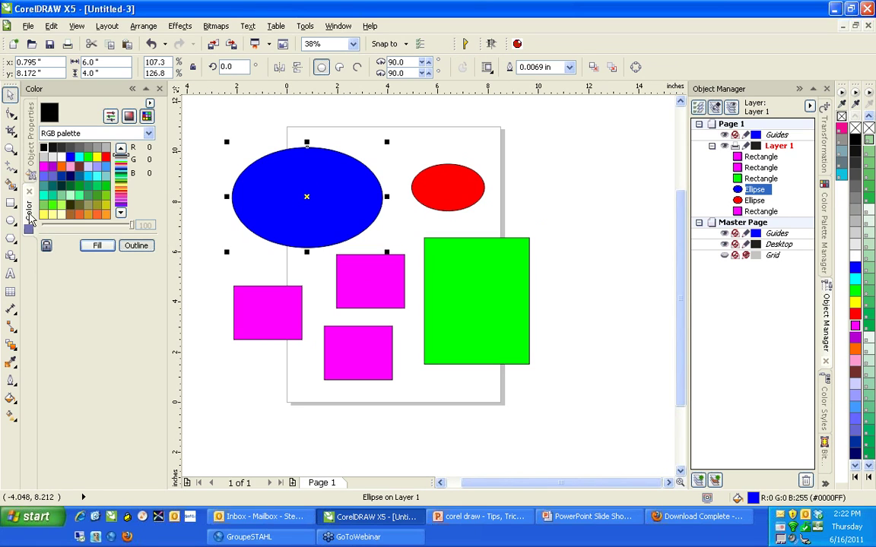
click(339, 28)
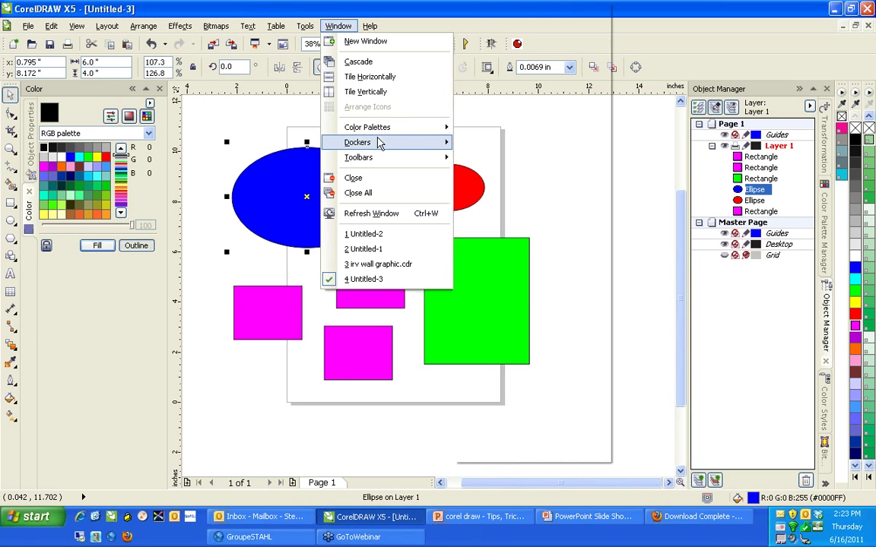
mouse_move(378, 142)
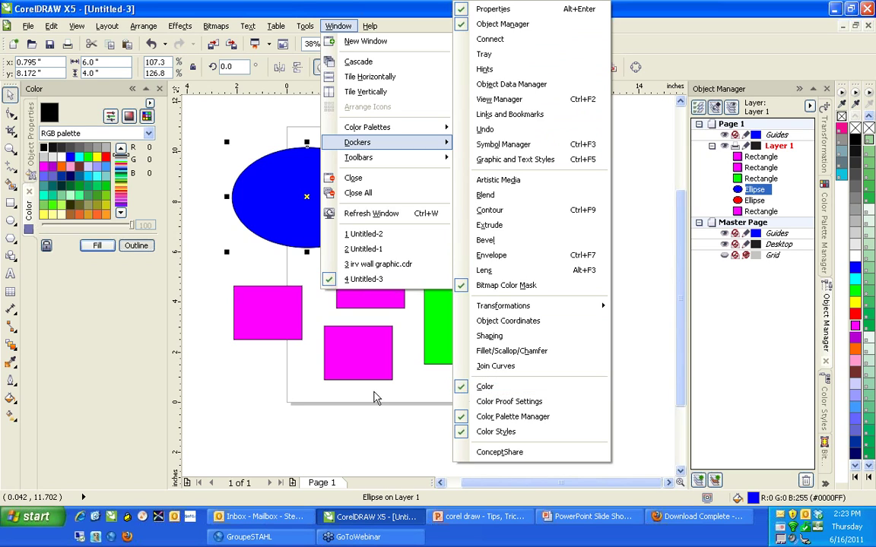
click(275, 416)
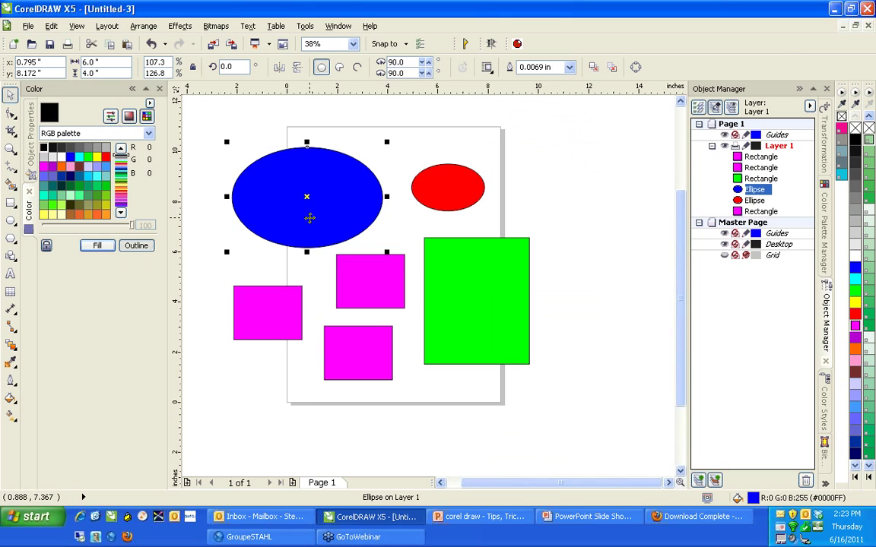
Step: Switch the Color docker to the RGB color viewer and pick the red shade #C74C4C for the large ellipse
click(129, 119)
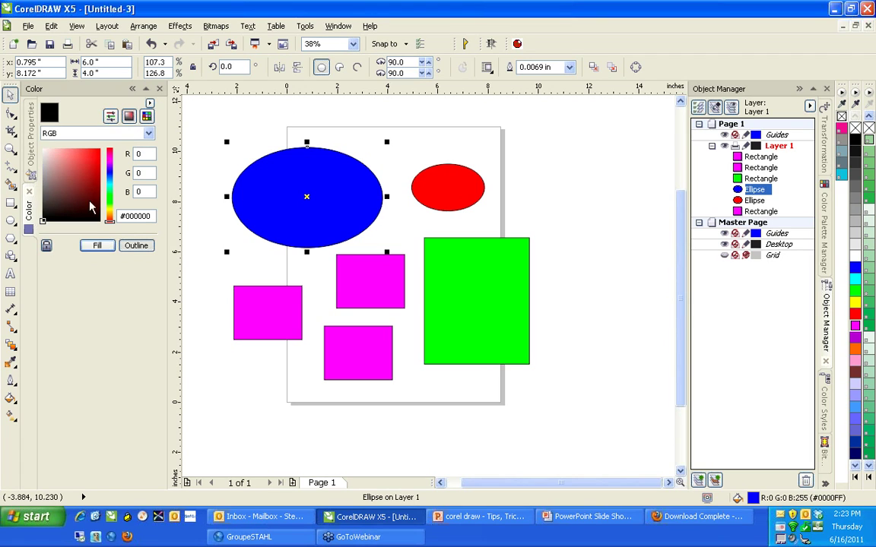
click(48, 215)
mouse_move(48, 215)
mouse_down()
mouse_move(51, 190)
mouse_move(74, 162)
mouse_move(84, 172)
mouse_move(78, 164)
mouse_up()
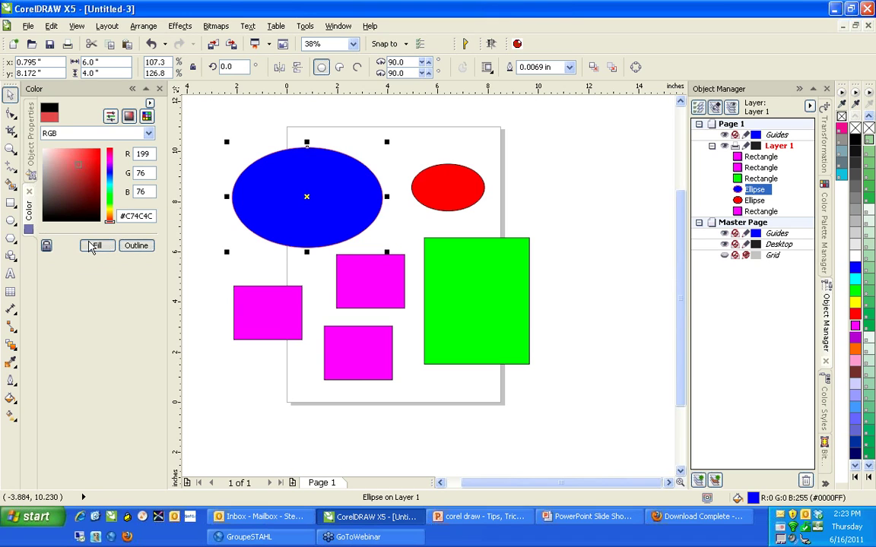
click(89, 246)
click(127, 114)
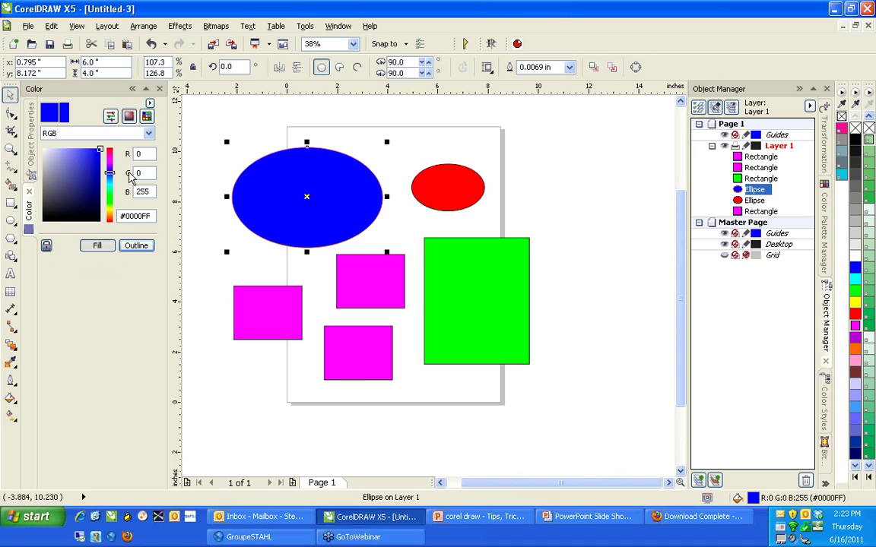
Step: Recolor the large ellipse's fill to dark green #406644 in the color viewer, keeping the RGB model
mouse_move(95, 150)
mouse_down()
mouse_move(86, 132)
mouse_move(75, 202)
mouse_move(76, 161)
mouse_move(111, 184)
mouse_move(111, 196)
mouse_up()
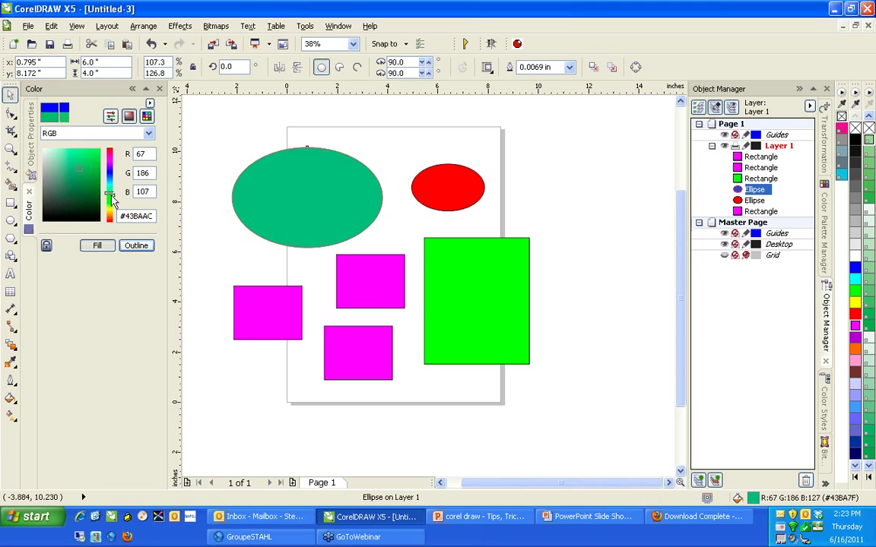
mouse_move(73, 151)
mouse_down()
mouse_move(82, 166)
mouse_move(79, 140)
mouse_move(86, 165)
mouse_move(63, 192)
mouse_up()
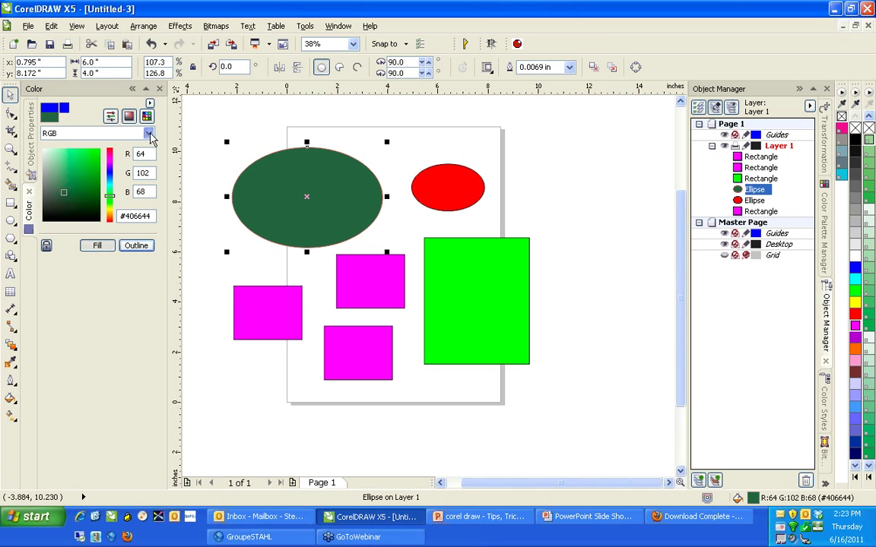
click(149, 134)
click(150, 135)
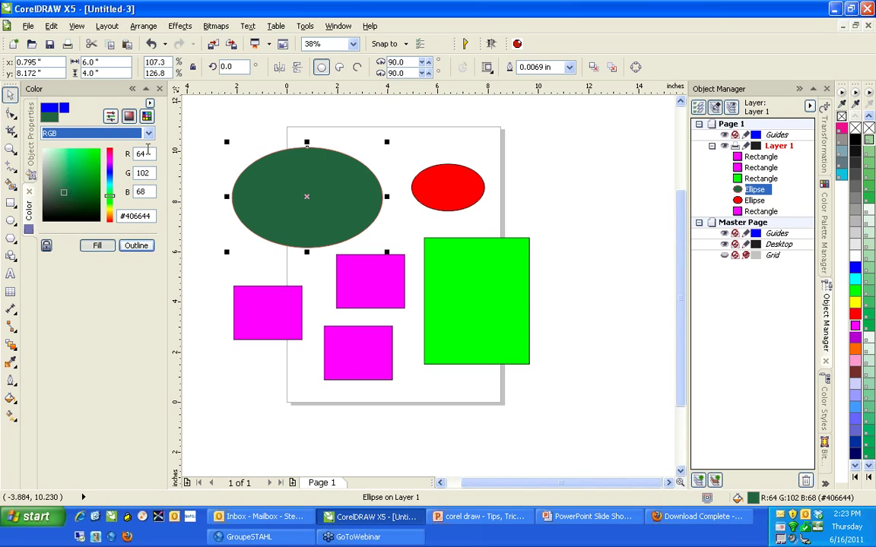
Step: Set the red value of the large ellipse's fill to 100 and deselect the ellipse
double_click(149, 154)
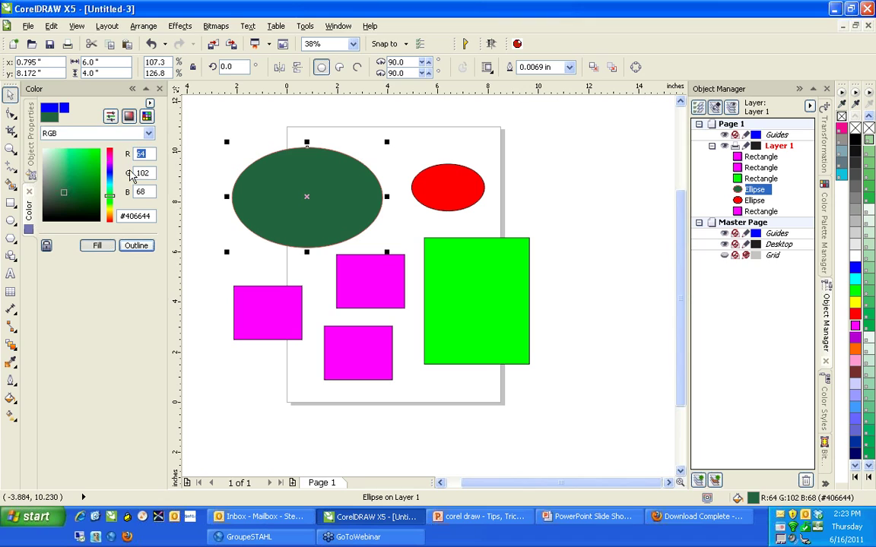
text(100)
key(Return)
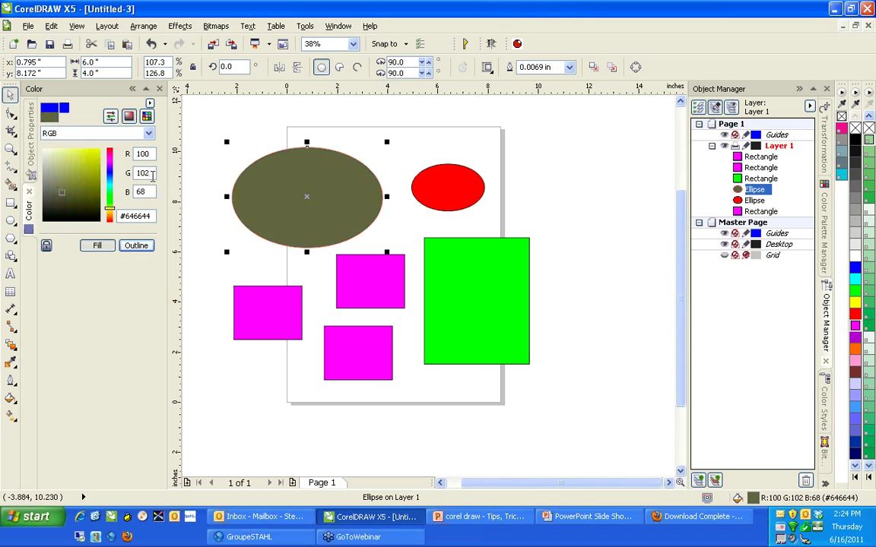
click(152, 175)
click(226, 121)
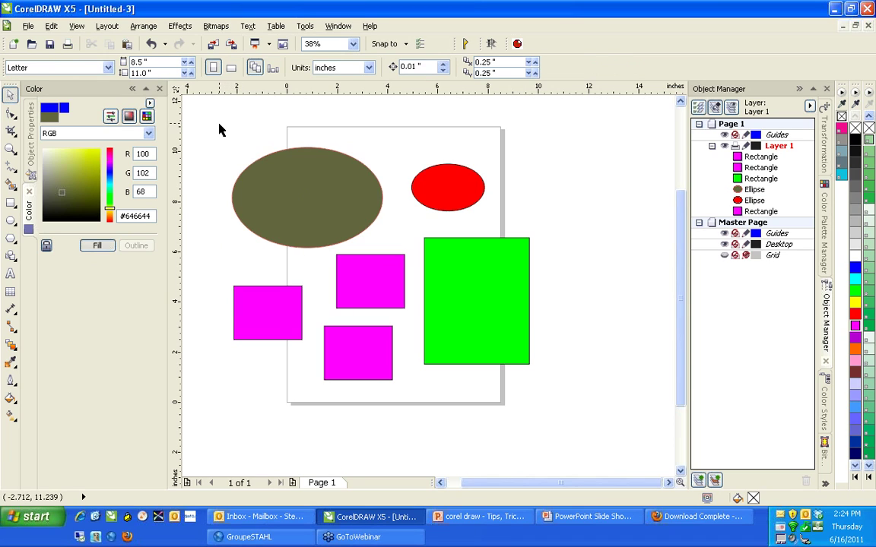
Step: Fill the large ellipse with yellow #EDFA35, then shift its hue to blue #3542FA with automatic color application
click(126, 245)
click(276, 199)
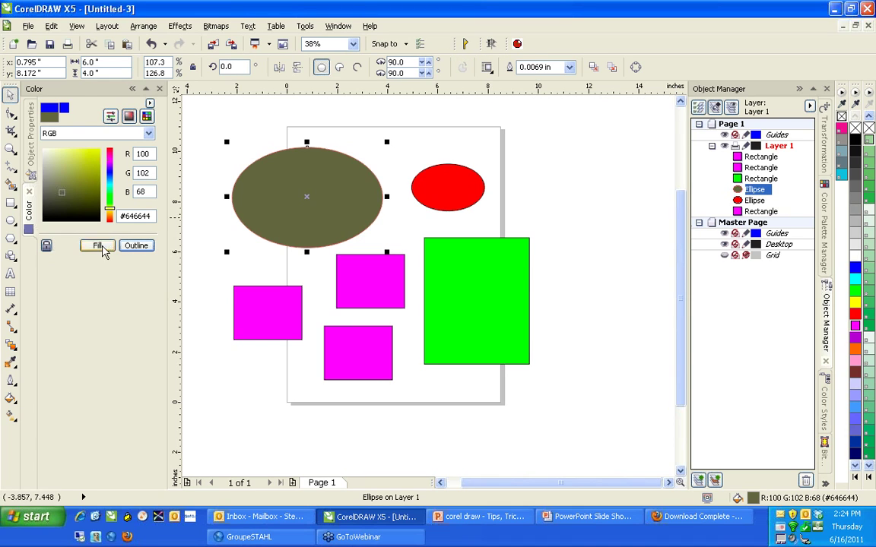
mouse_move(63, 203)
mouse_down()
mouse_move(57, 171)
mouse_move(73, 137)
mouse_move(86, 167)
mouse_up()
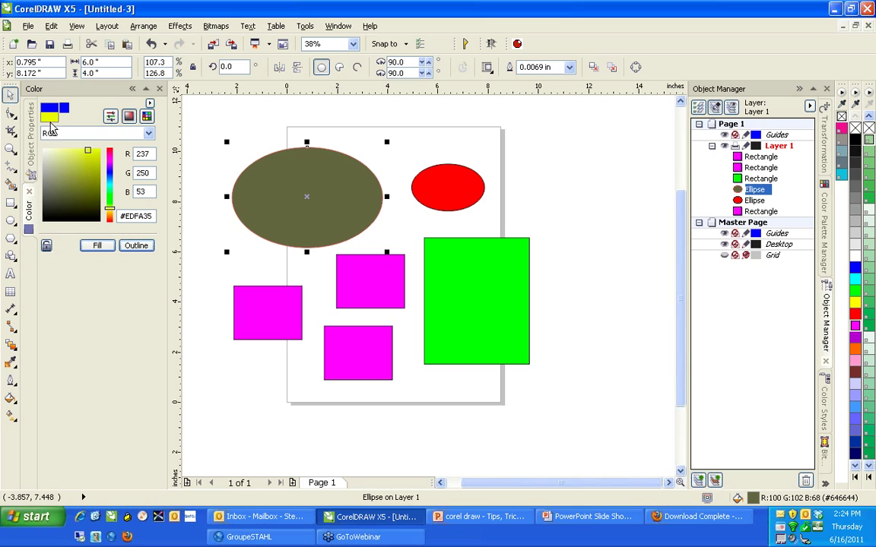
click(95, 246)
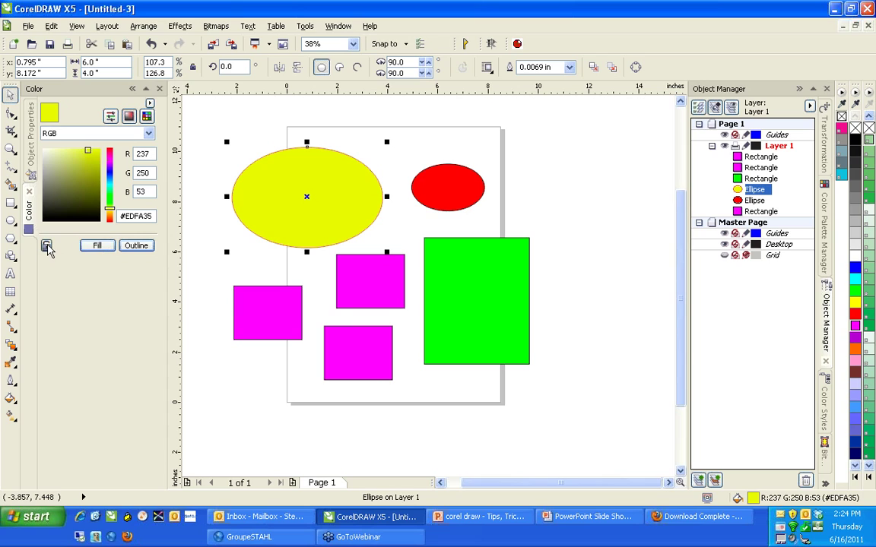
drag(110, 217, 111, 173)
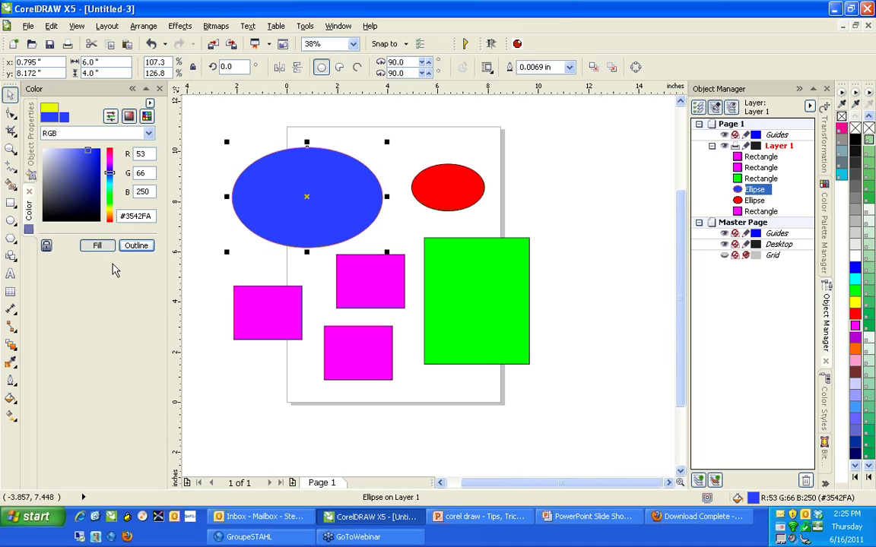
click(186, 271)
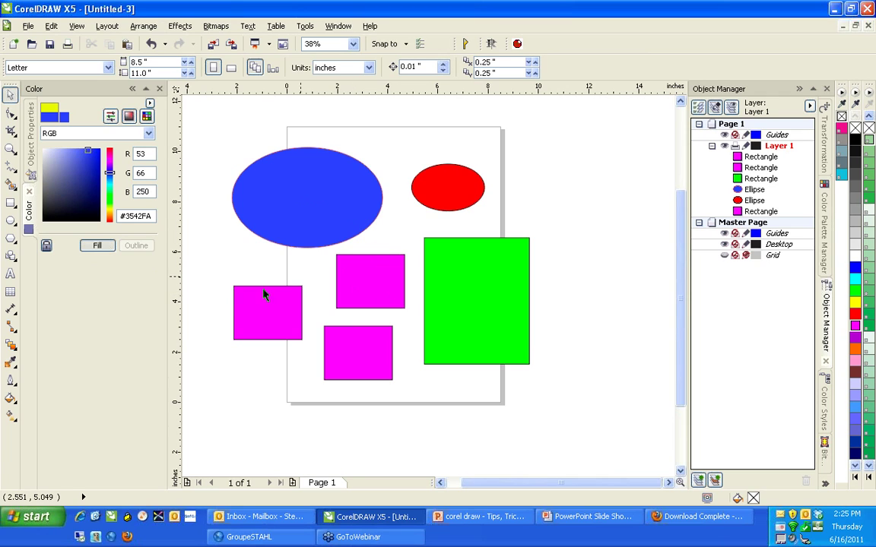
Step: Sample the large ellipse's blue with the Color Eyedropper and fill the magenta rectangle directly below it to the right
click(11, 364)
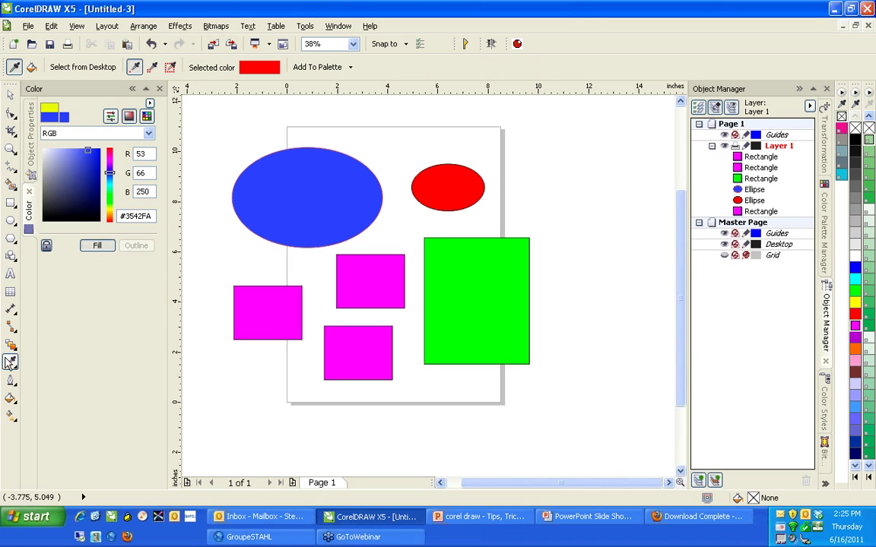
click(304, 195)
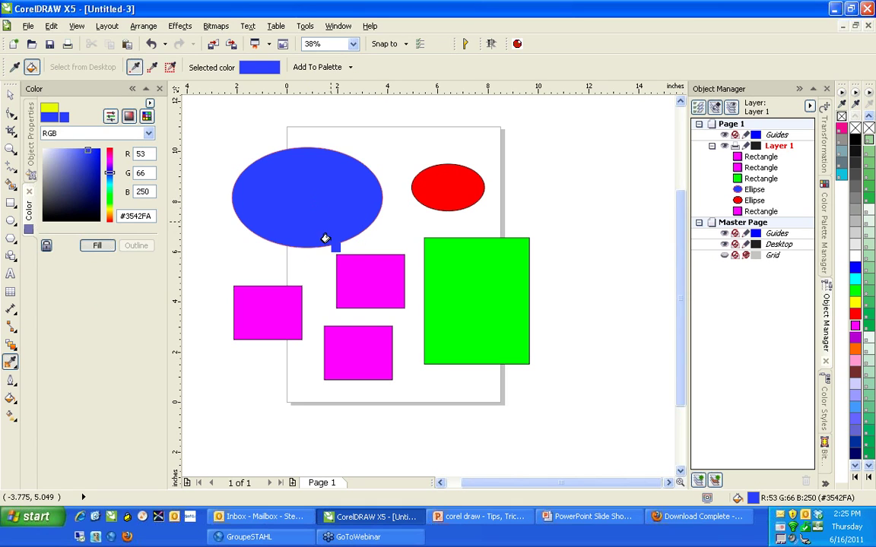
click(355, 277)
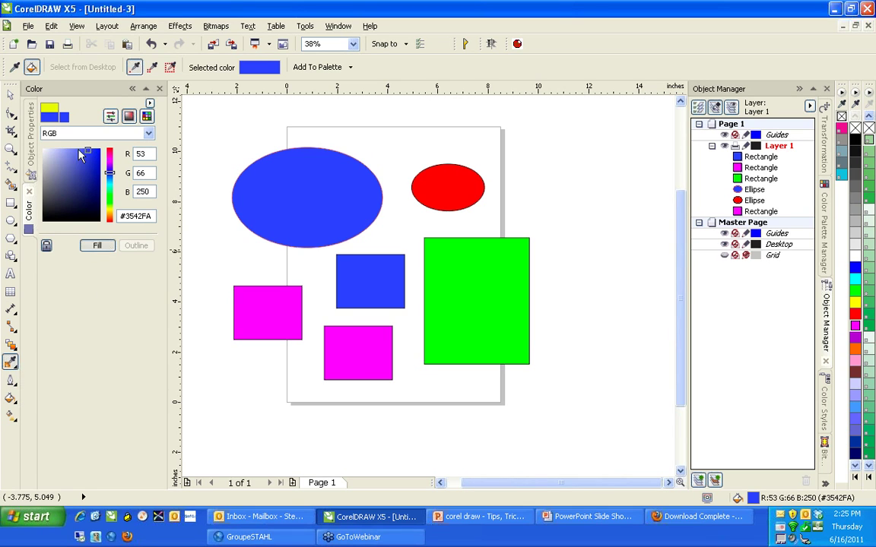
Step: Place two more magenta rectangle copies near the page's lower edge, then move one magenta rectangle behind the ellipse and another below the blue rectangle
click(12, 95)
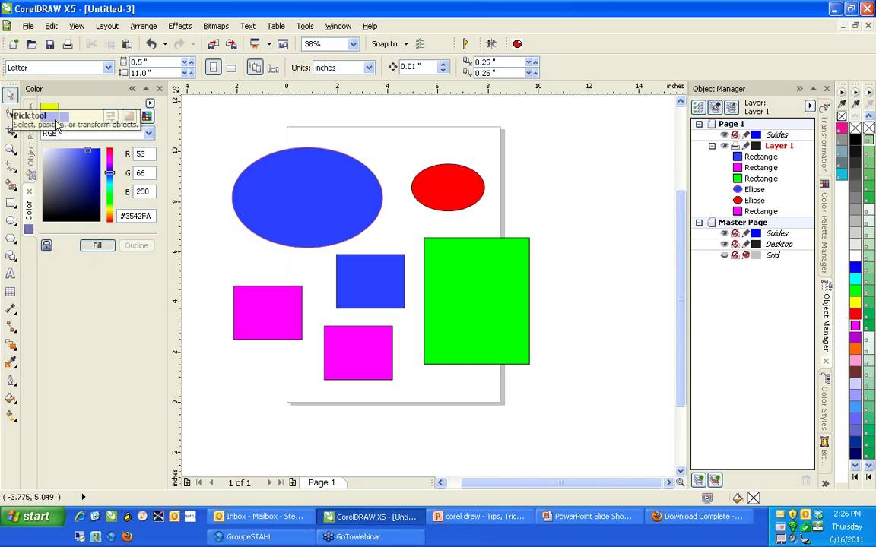
drag(344, 366, 270, 403)
drag(267, 326, 389, 434)
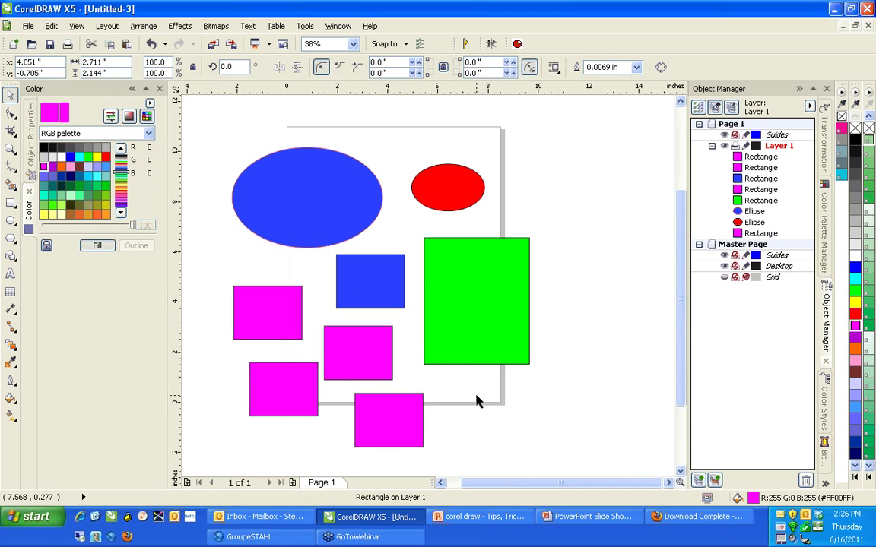
click(475, 400)
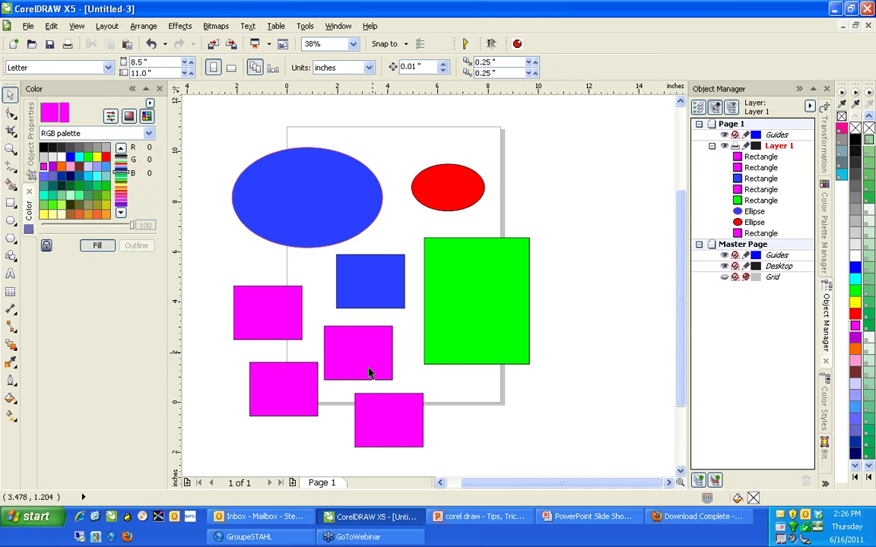
drag(368, 366, 389, 245)
drag(400, 425, 389, 357)
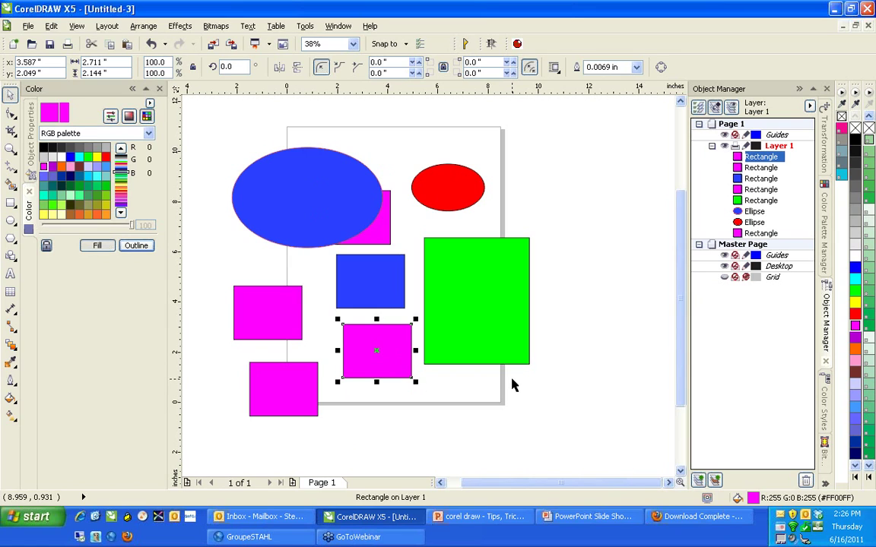
Step: Bring up the Color Palette Manager docker, then switch to the Color Styles docker
click(825, 485)
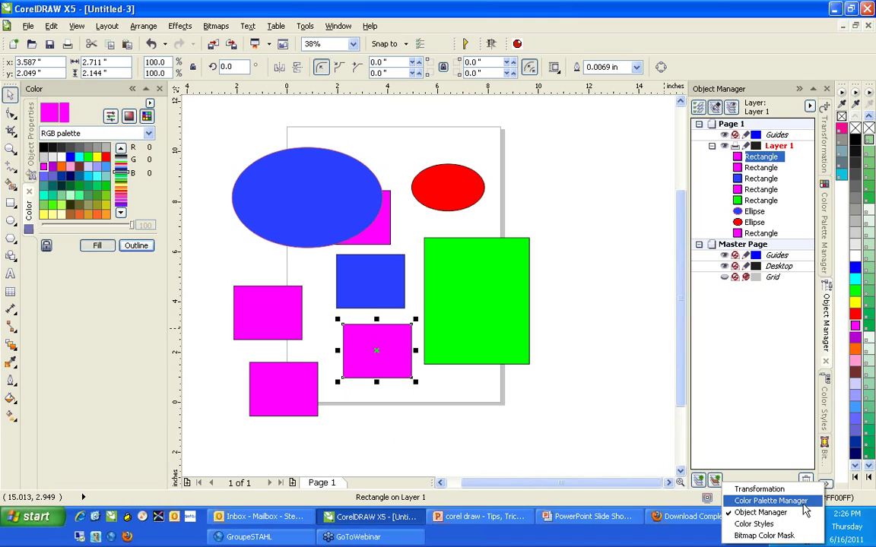
click(806, 503)
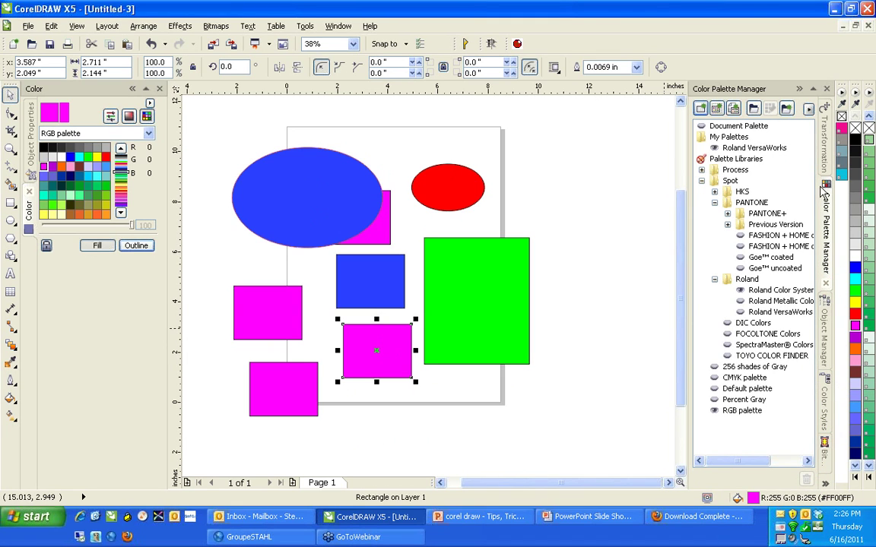
click(823, 483)
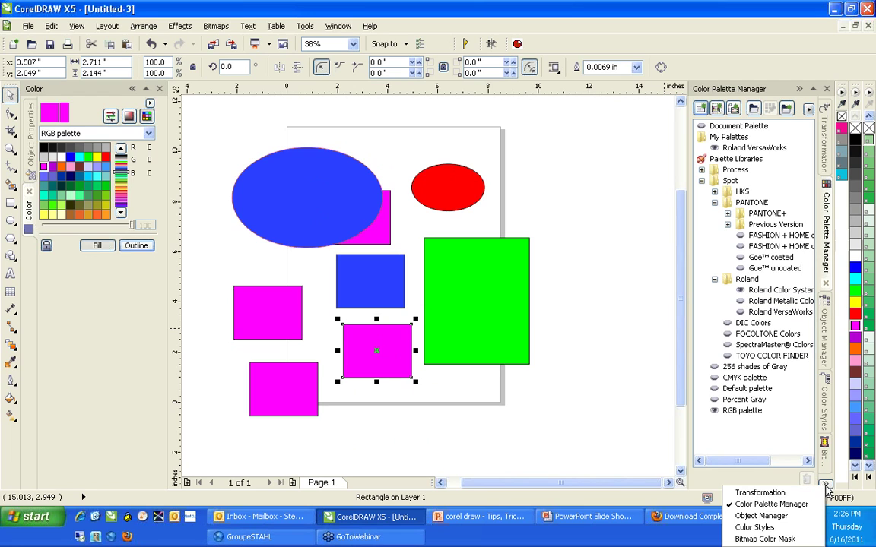
click(789, 528)
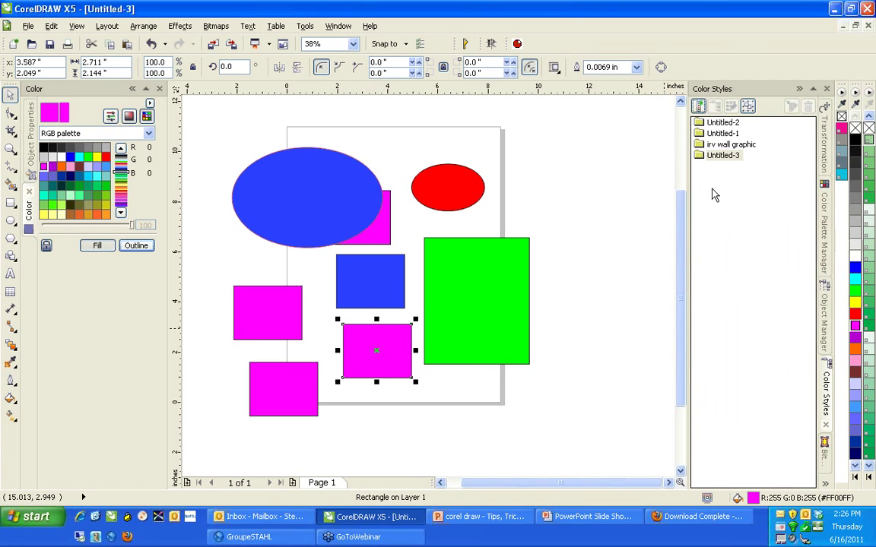
Step: Select all eight objects on the page and create color styles from them in the Untitled-3 folder
click(708, 158)
click(562, 284)
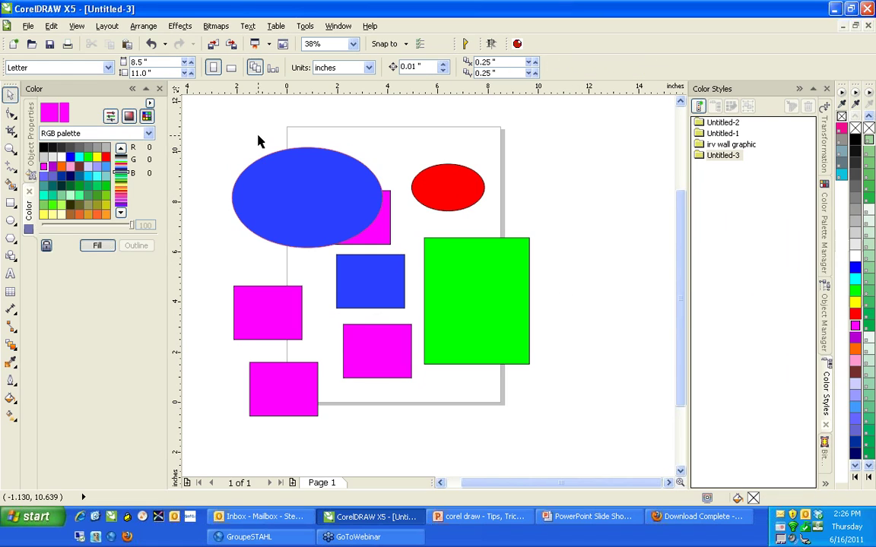
drag(202, 120, 589, 441)
drag(469, 297, 758, 305)
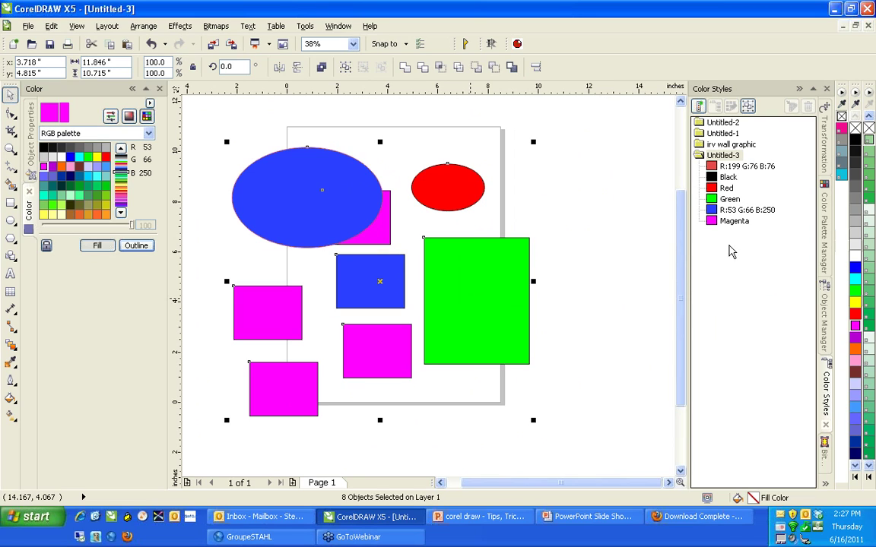
Step: Edit the Magenta color style of Untitled-3 to yellow #FFFF00 from the RGB palette
click(733, 222)
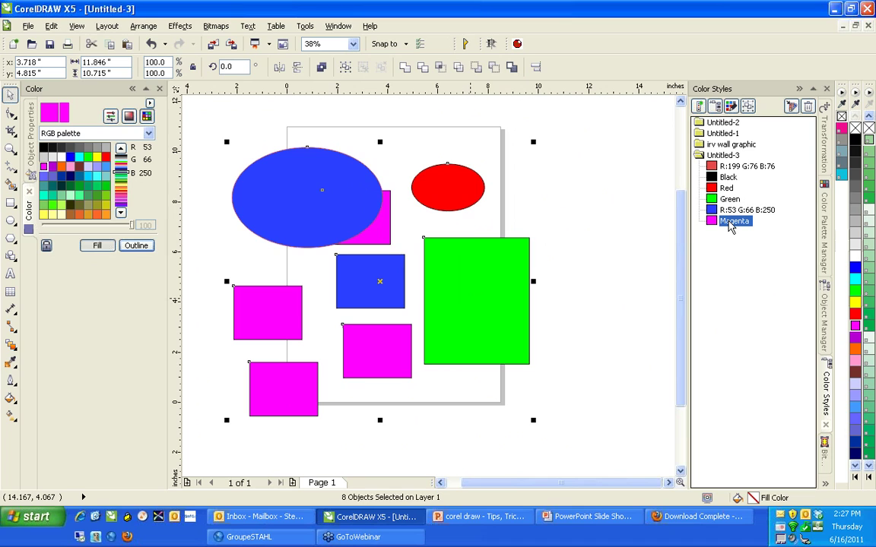
right_click(730, 228)
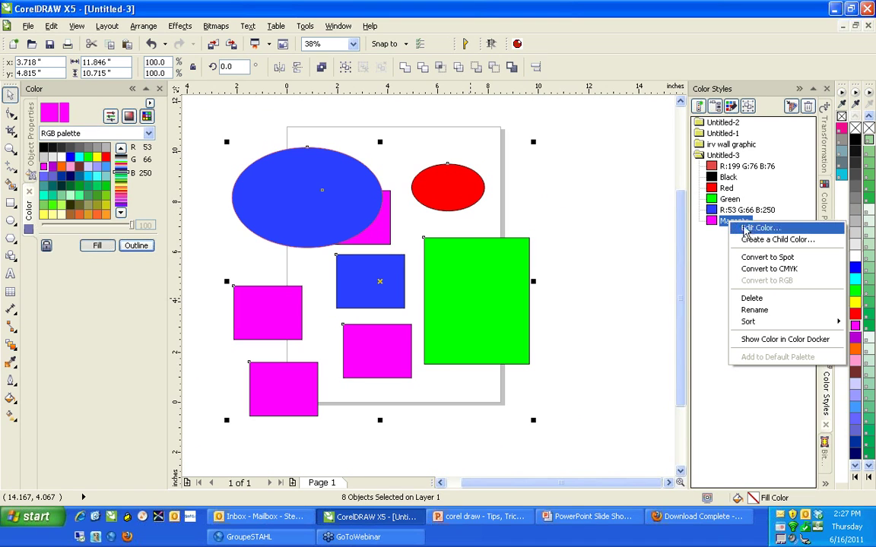
click(749, 230)
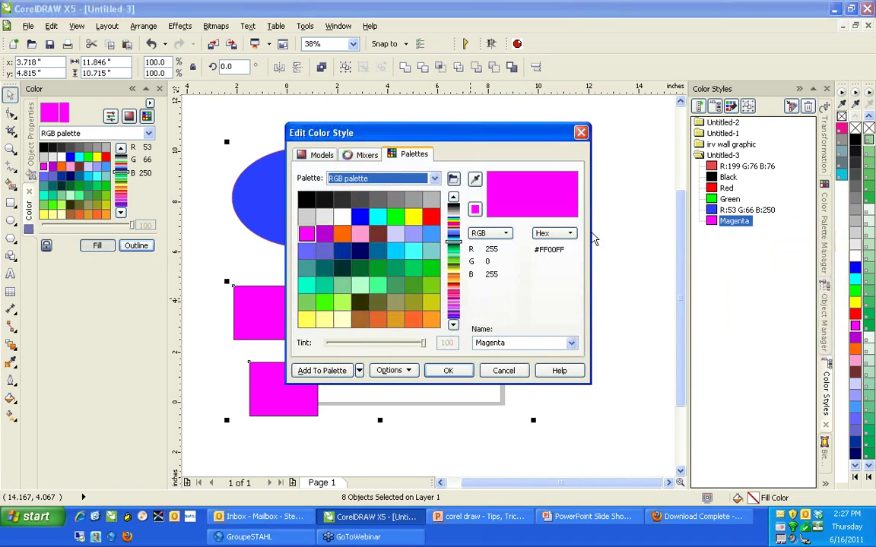
click(412, 219)
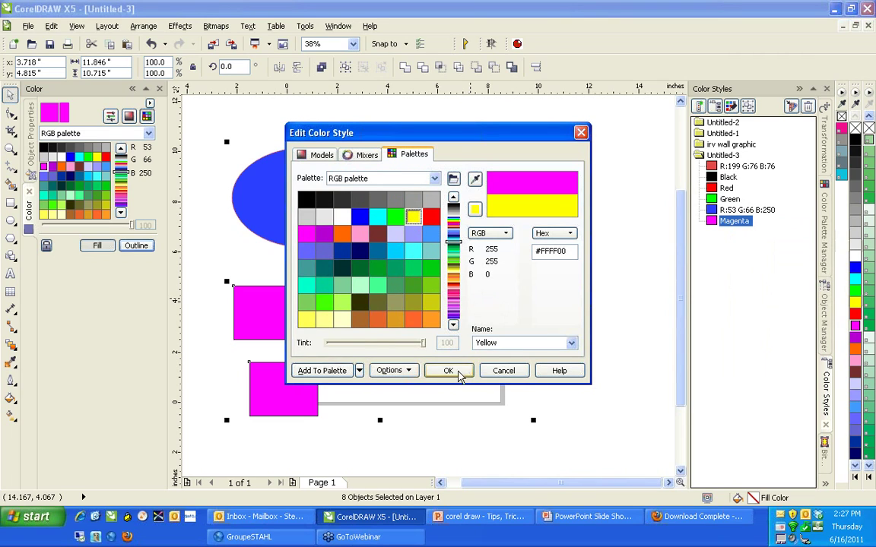
click(449, 371)
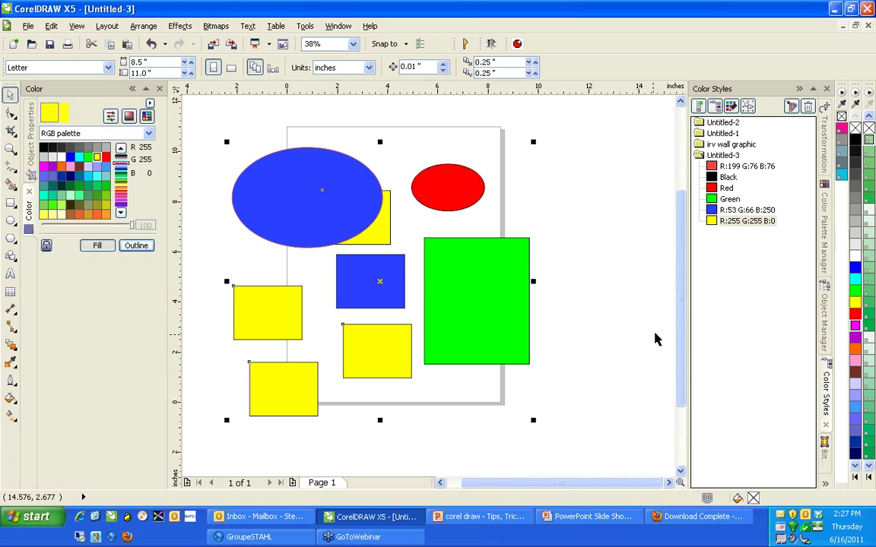
Step: Change the yellow color style to the green R:46 G:194 B:78 using the RGB color model, and deselect all objects
right_click(749, 225)
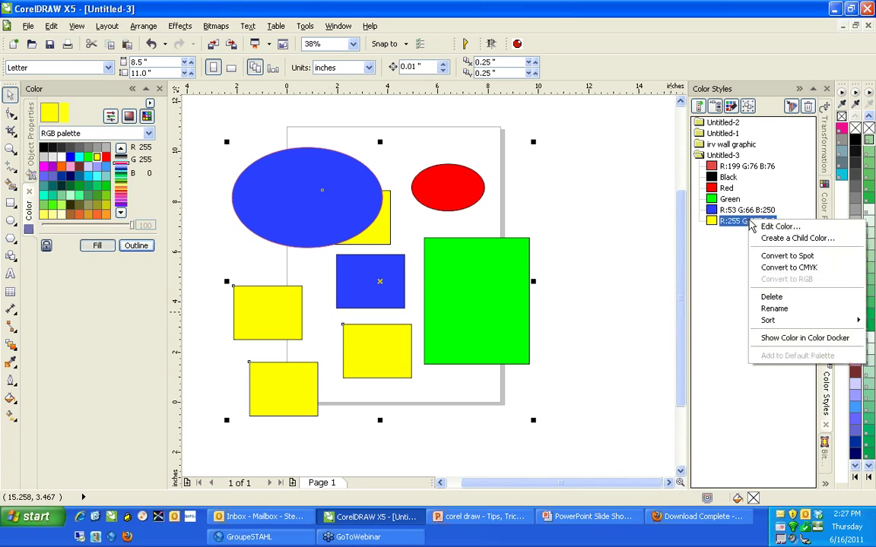
click(776, 228)
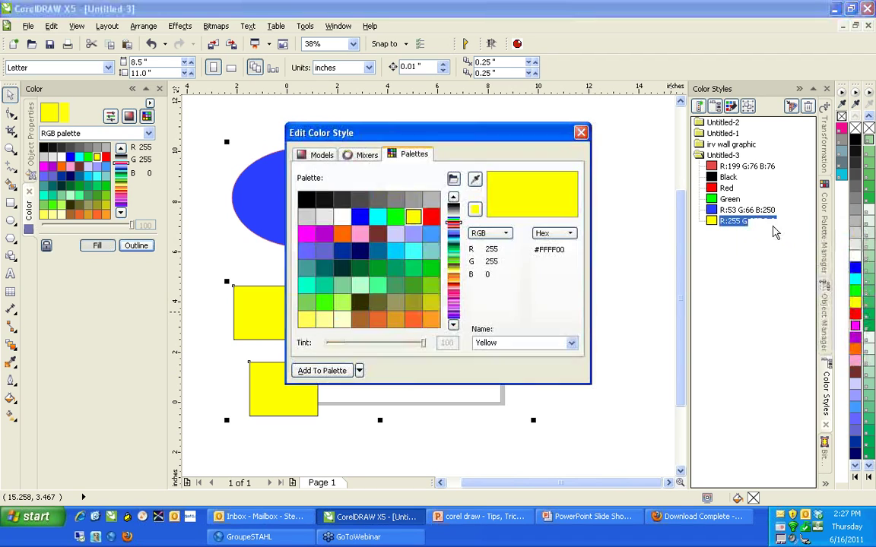
click(316, 155)
click(456, 214)
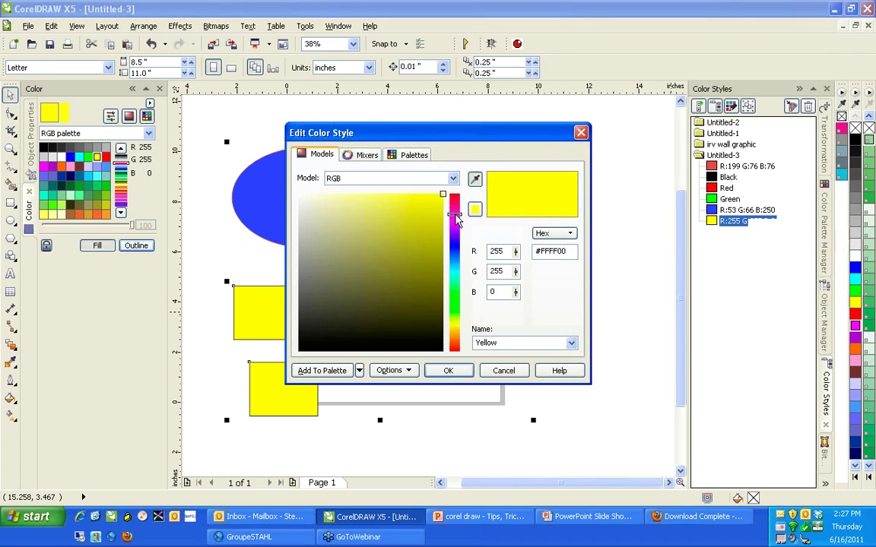
click(454, 295)
mouse_move(426, 207)
mouse_down()
mouse_move(432, 216)
mouse_move(412, 229)
mouse_up()
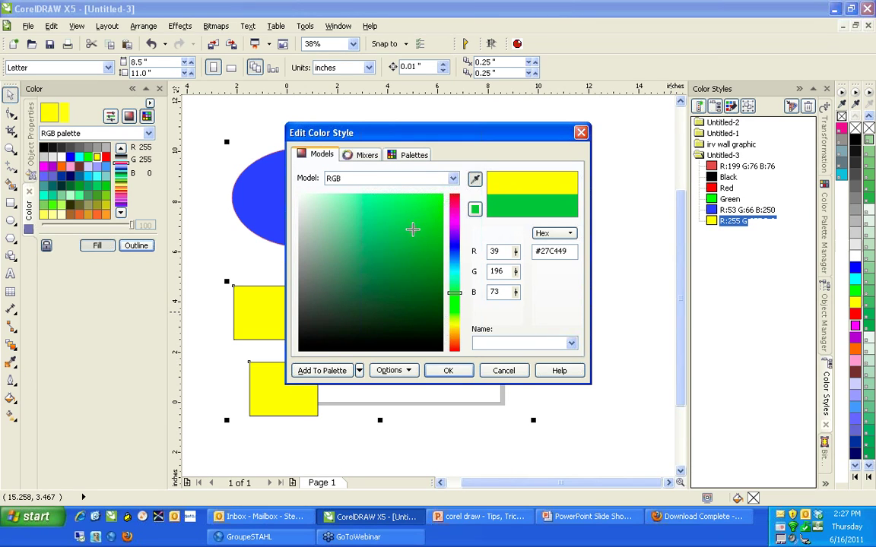
click(459, 372)
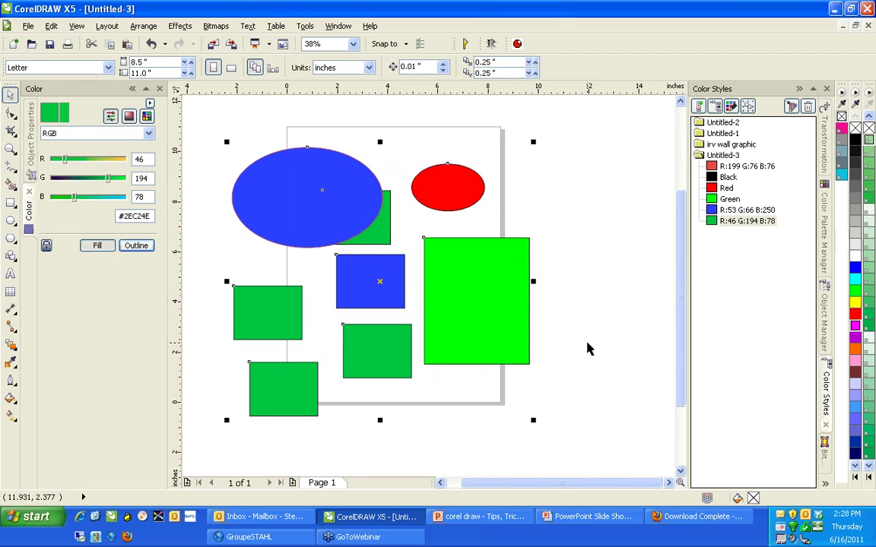
click(587, 328)
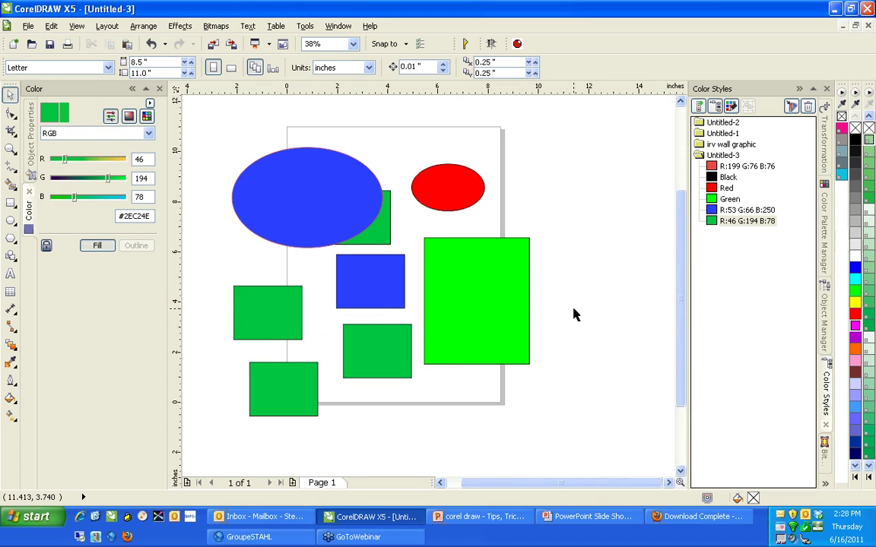
Step: Return to the Color Palette Manager docker and look over the list of available dockers
click(828, 240)
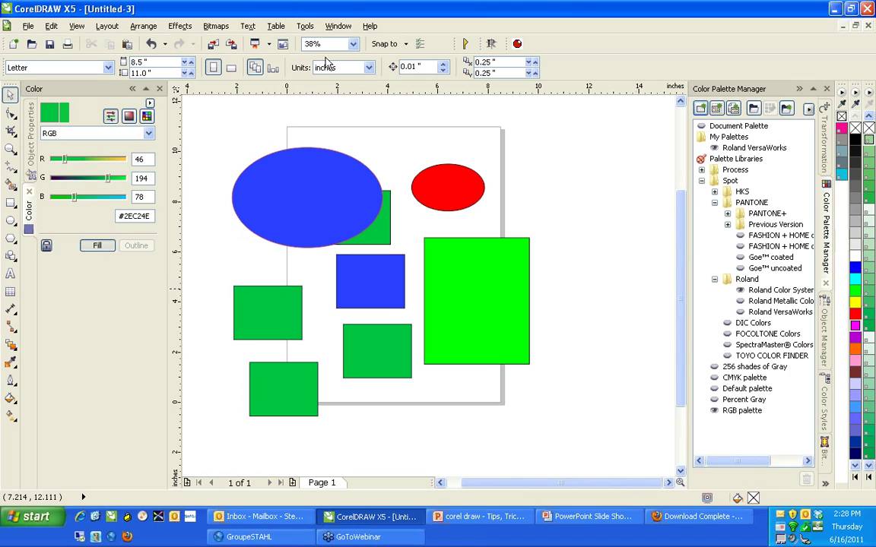
click(336, 26)
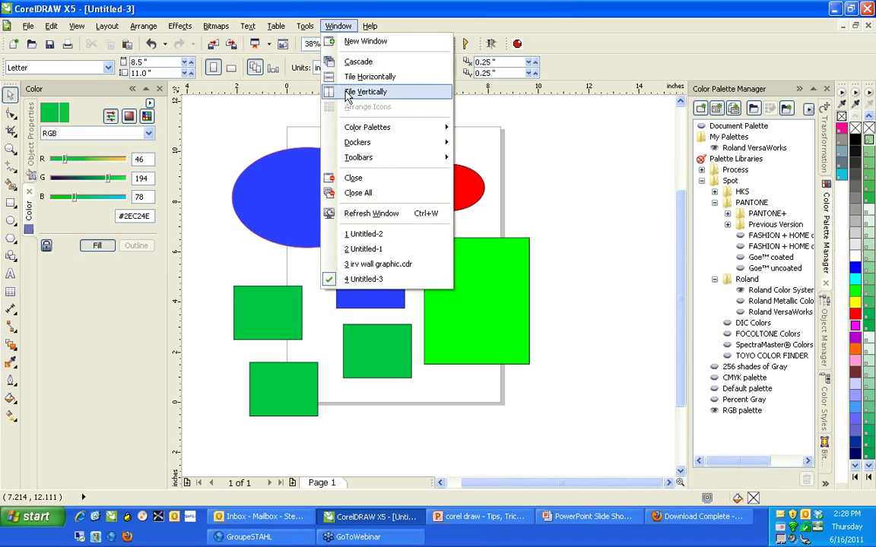
mouse_move(361, 146)
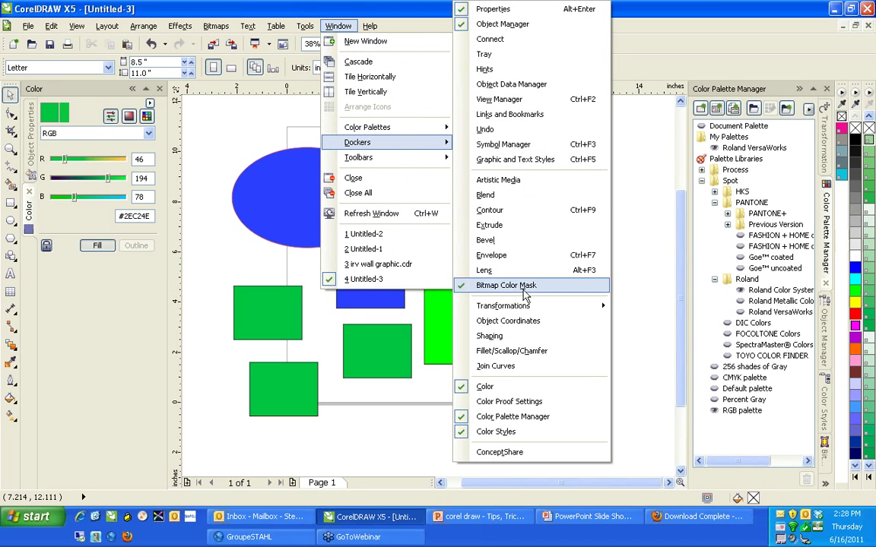
click(642, 250)
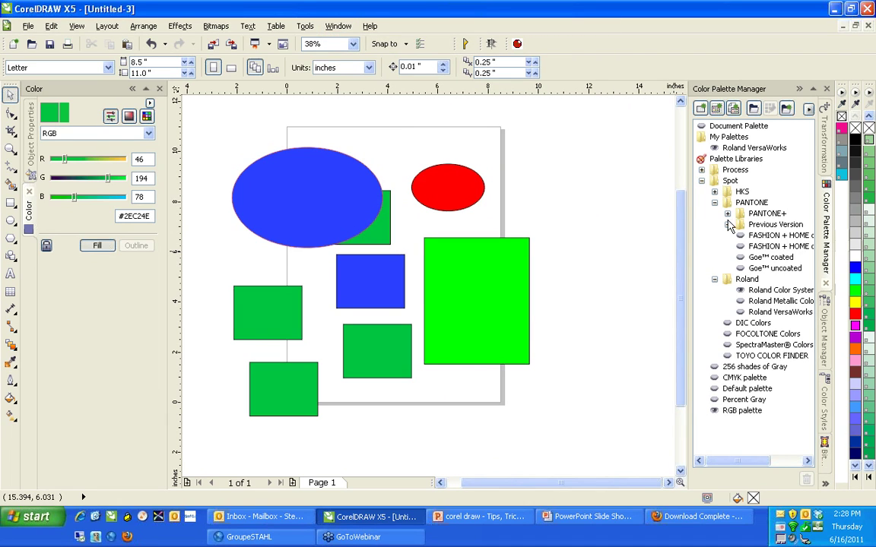
Step: Hide the RGB palette in the Color Palette Manager and display it again
click(714, 412)
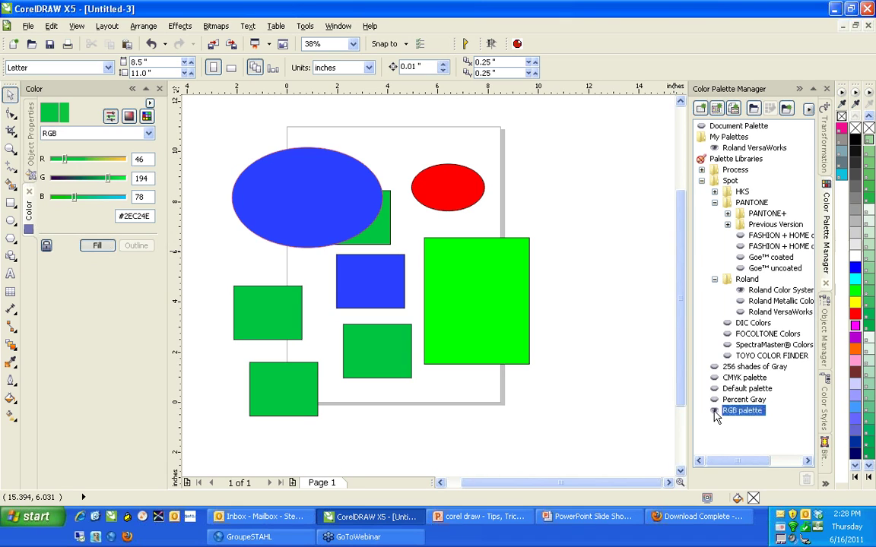
click(714, 411)
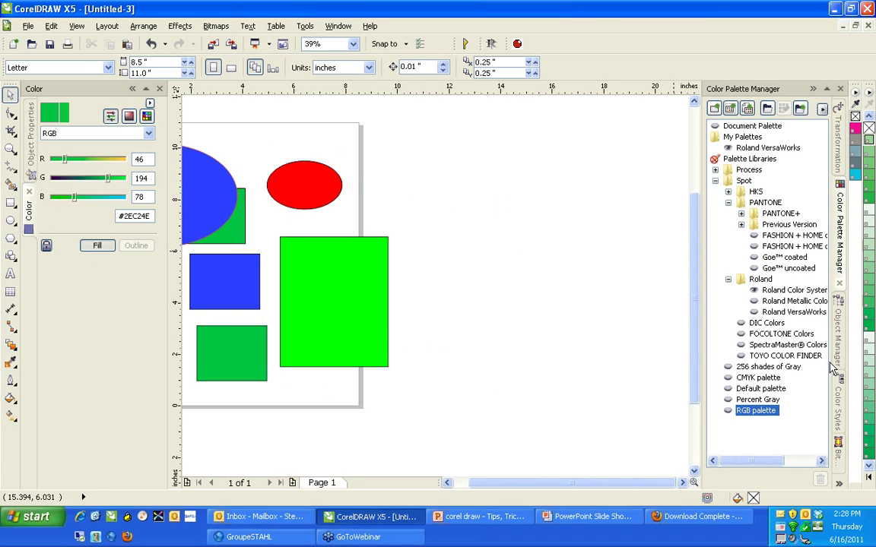
click(729, 412)
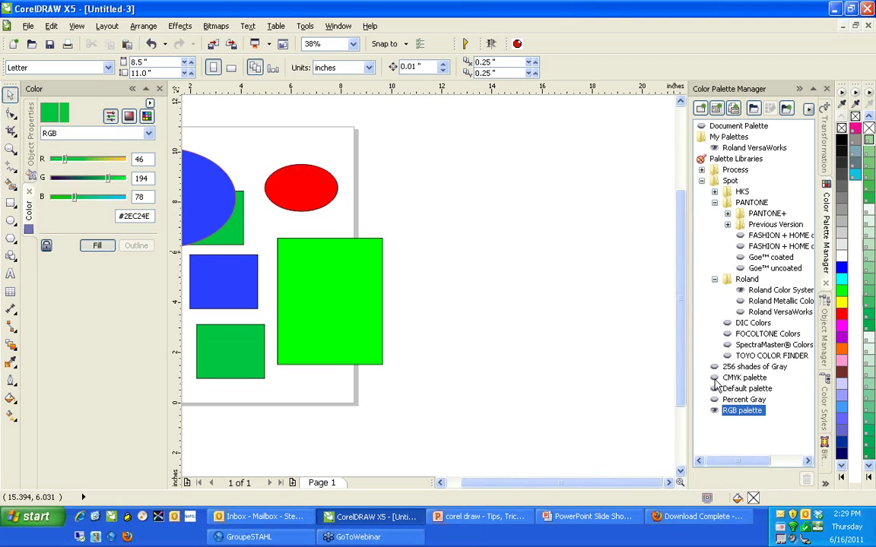
Step: Show and hide the CMYK palette, then show and hide the PANTONE Goe coated palette
click(715, 380)
click(715, 379)
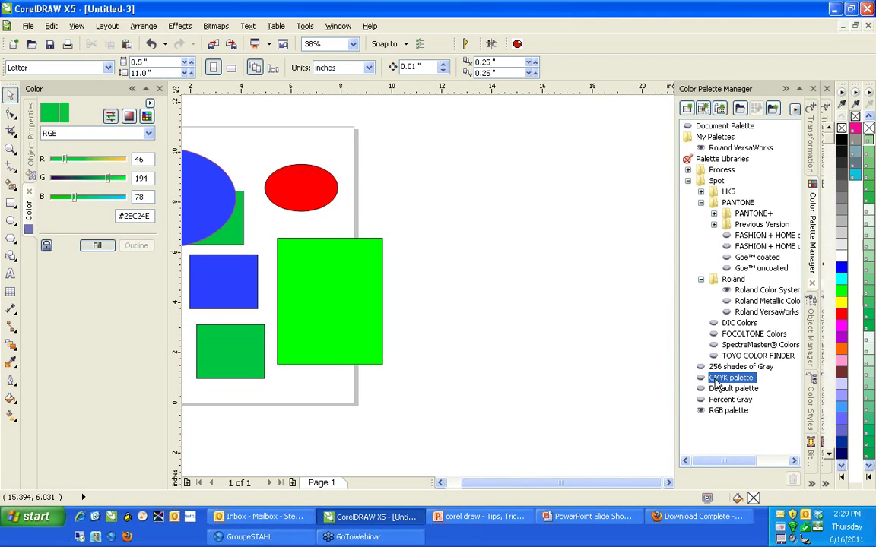
click(702, 379)
click(702, 379)
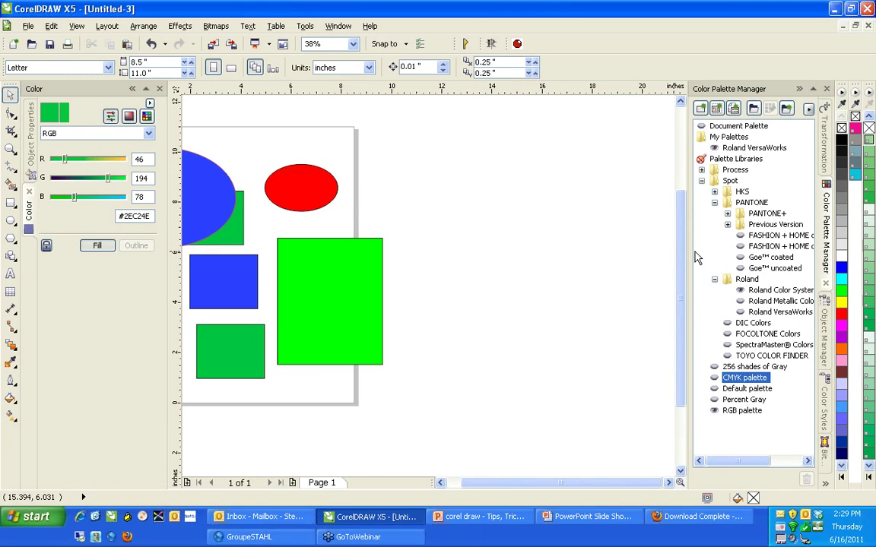
click(742, 259)
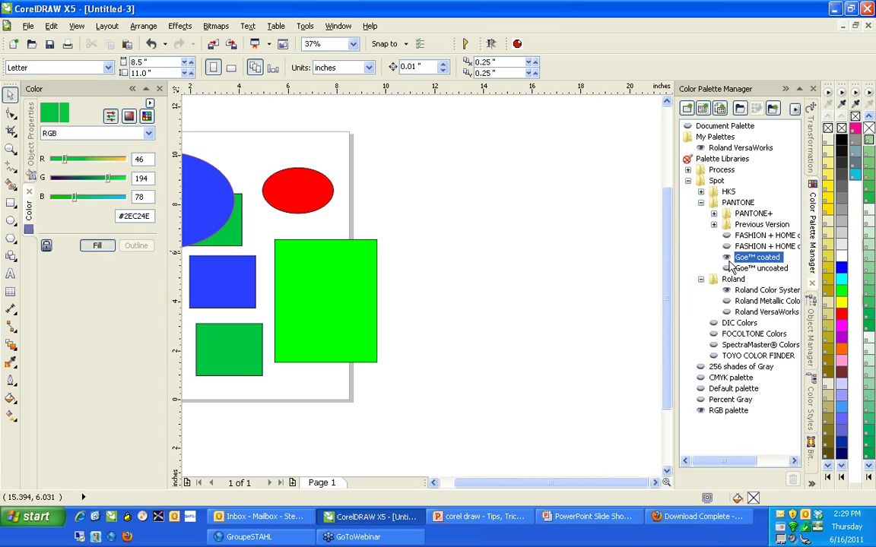
drag(674, 241, 688, 242)
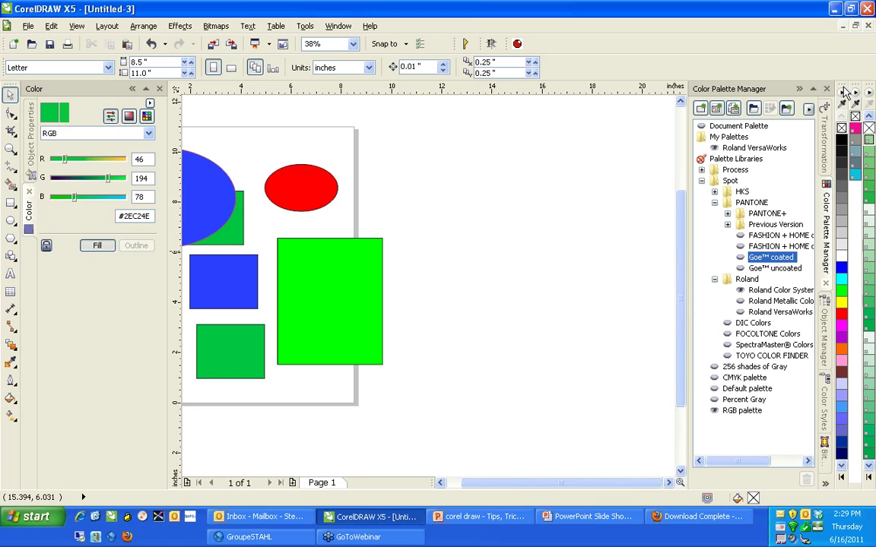
Step: Undock the RGB palette as a floating palette over the drawing, then dock it as the outermost color palette
drag(842, 86, 580, 219)
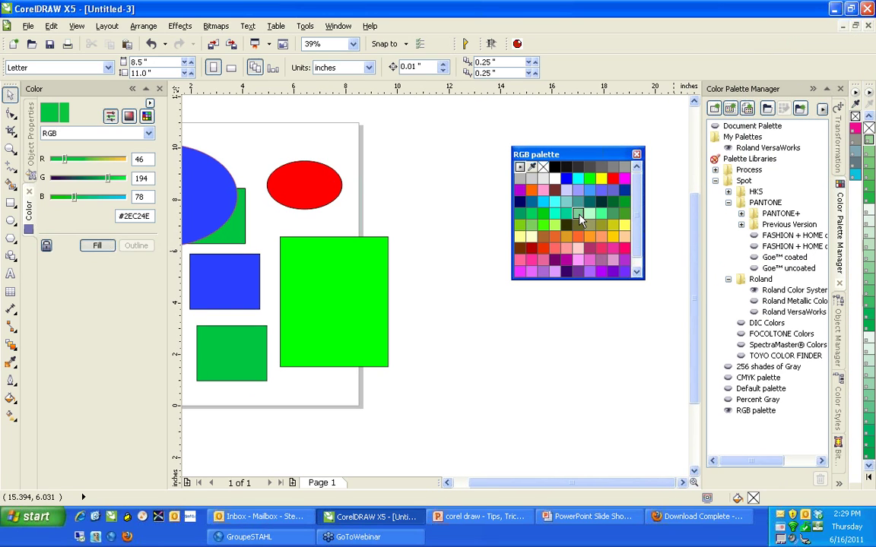
drag(595, 156, 861, 182)
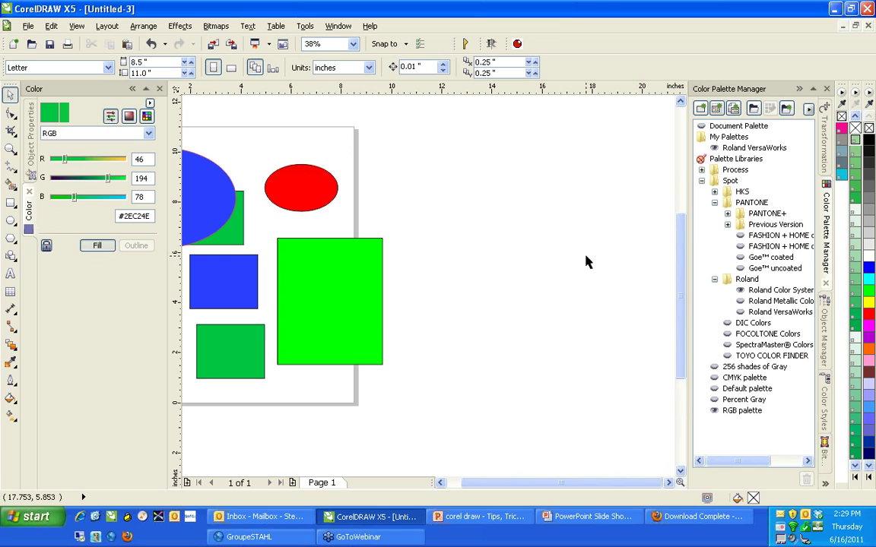
Step: Set up the Smart Fill tool with a specified orange fill and the No Outline option
key(F4)
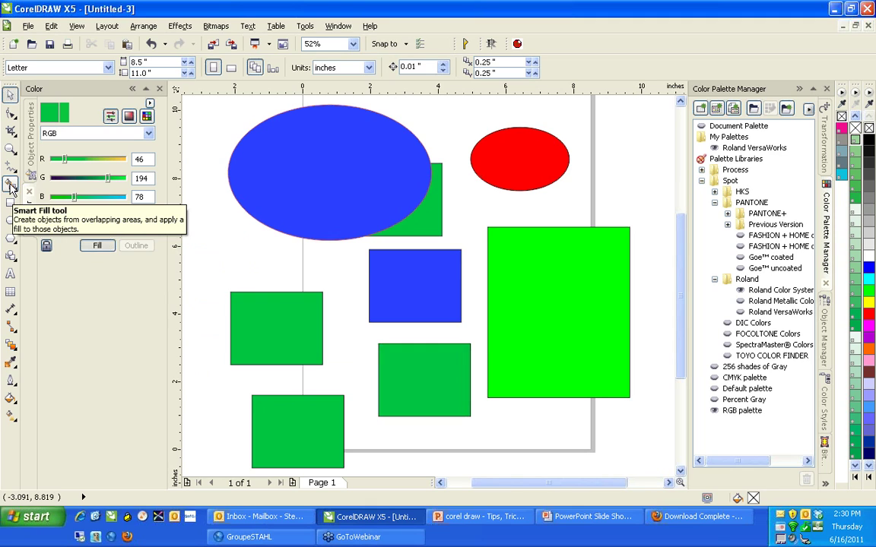
click(10, 185)
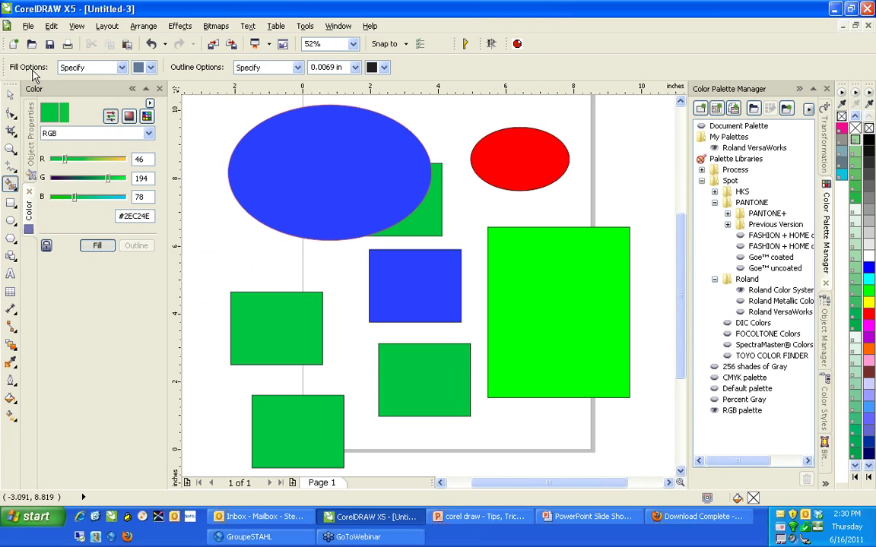
click(119, 68)
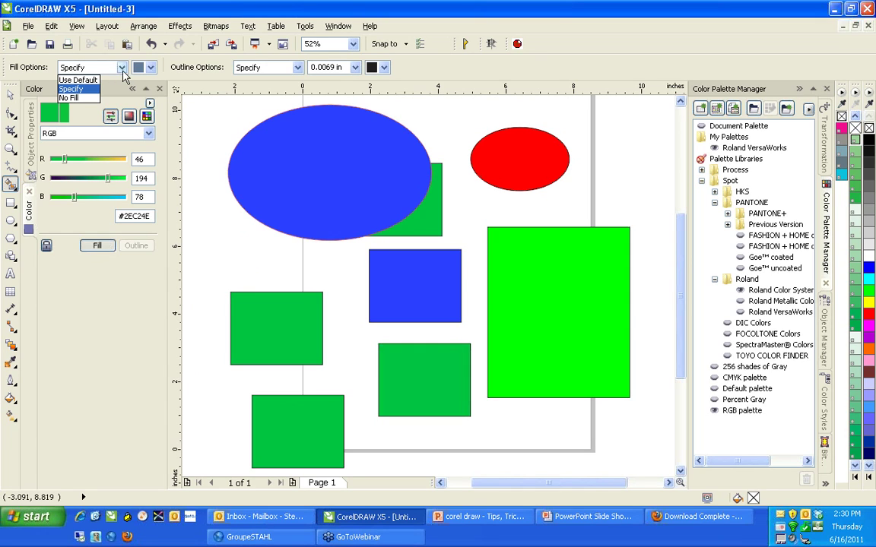
click(85, 89)
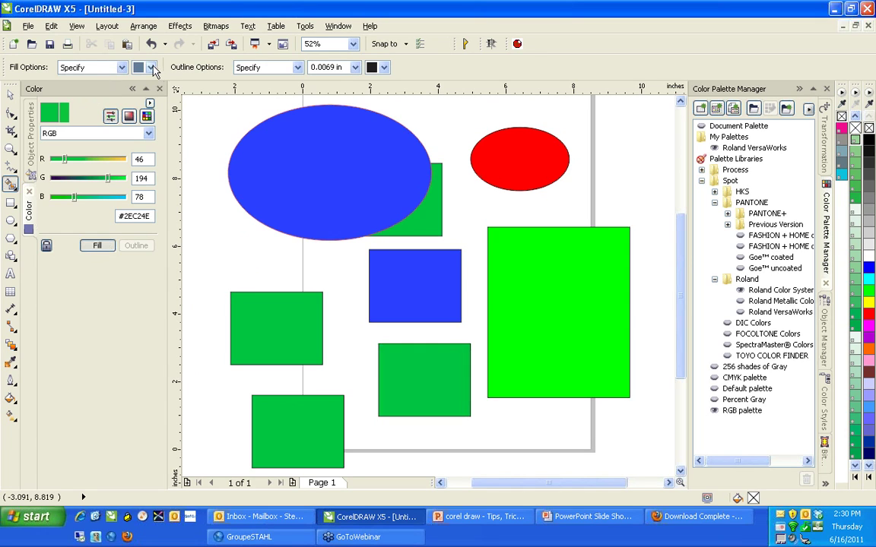
click(152, 68)
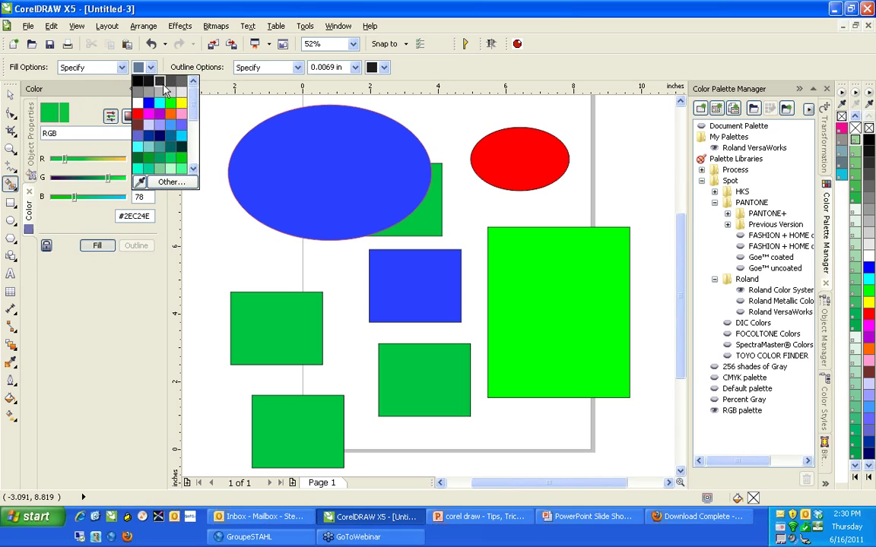
drag(194, 112, 194, 149)
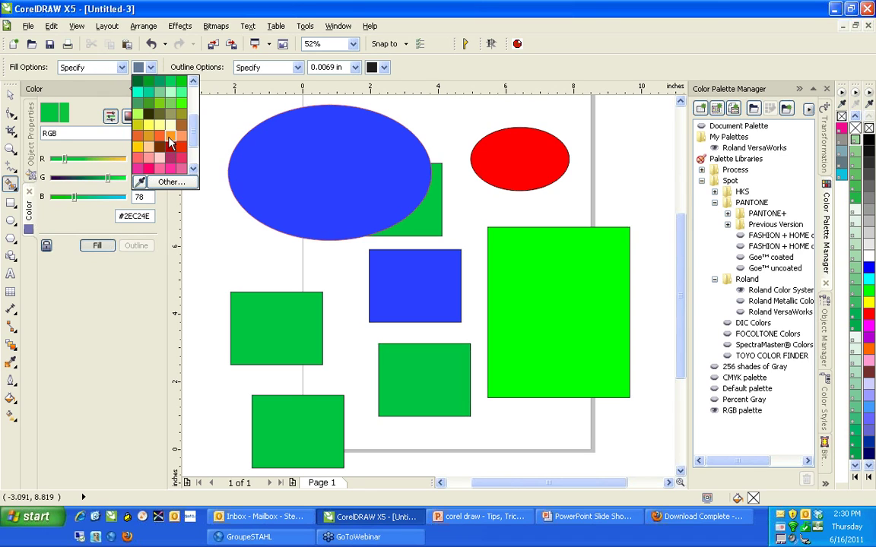
click(170, 143)
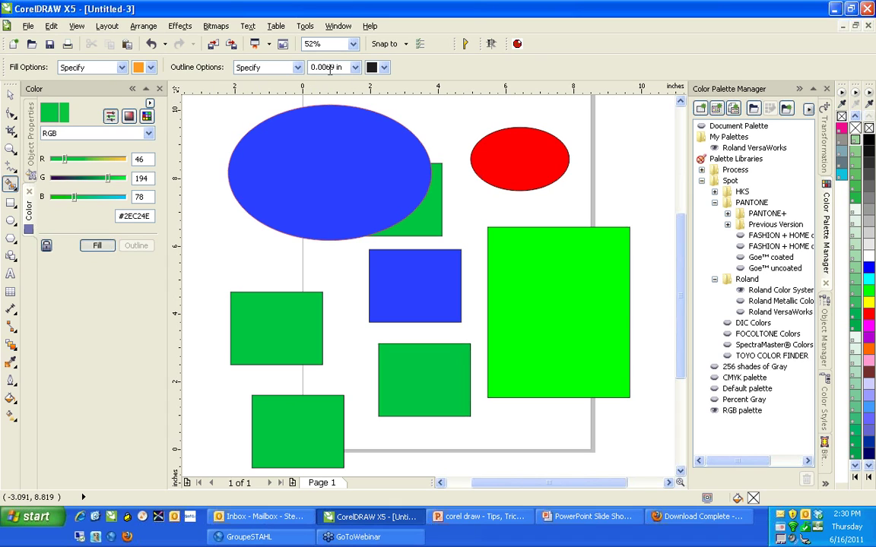
click(298, 70)
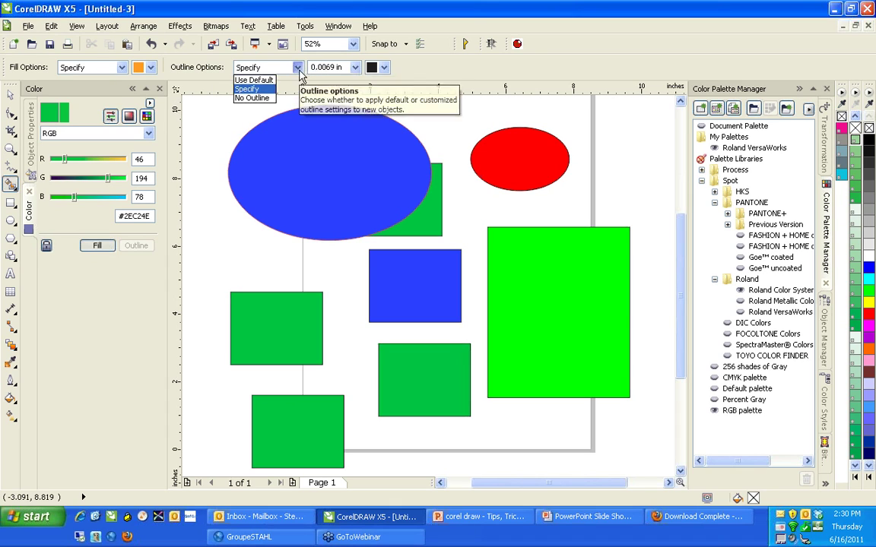
click(251, 98)
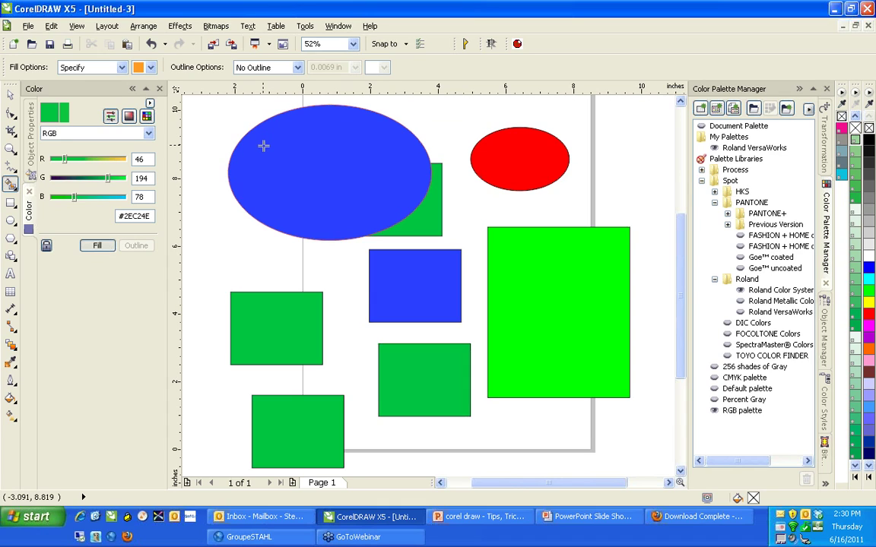
Step: Smart-fill the exposed part of the green rectangle behind the blue ellipse, and move the new orange shape beyond the red ellipse
click(418, 219)
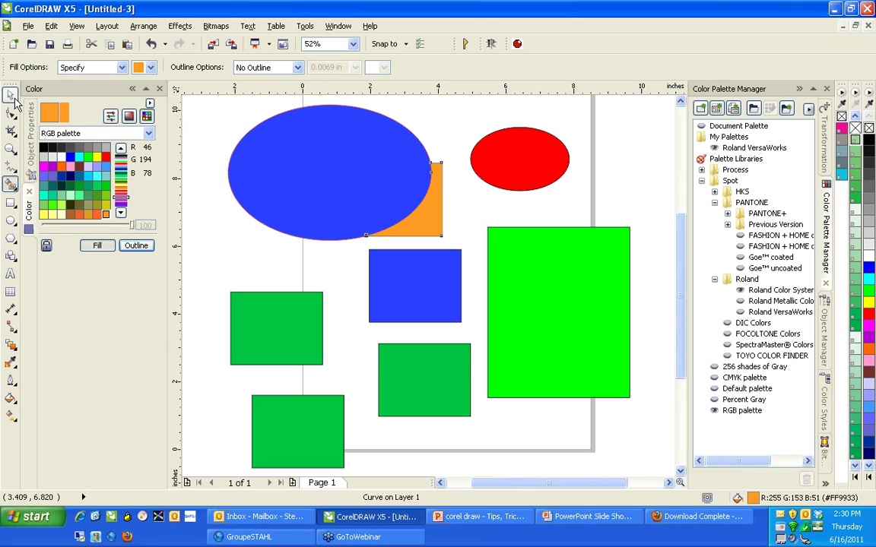
click(10, 98)
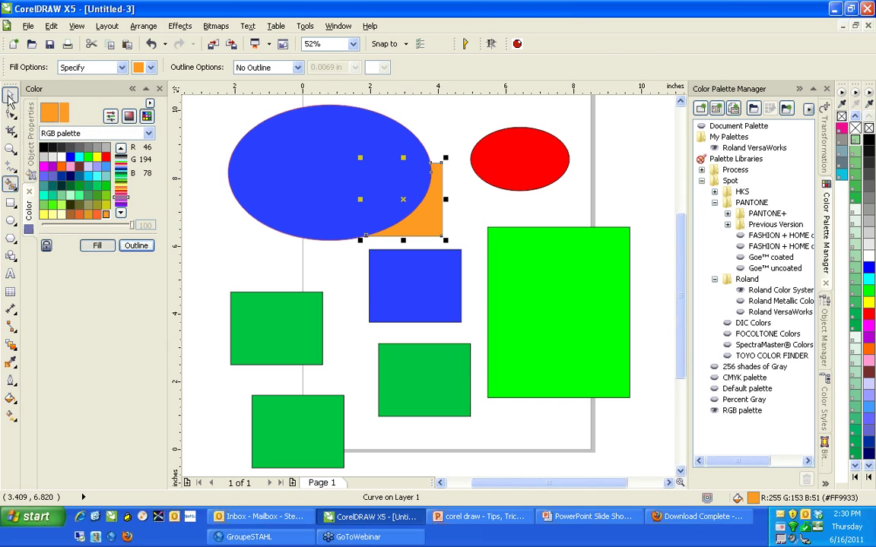
drag(404, 200, 582, 174)
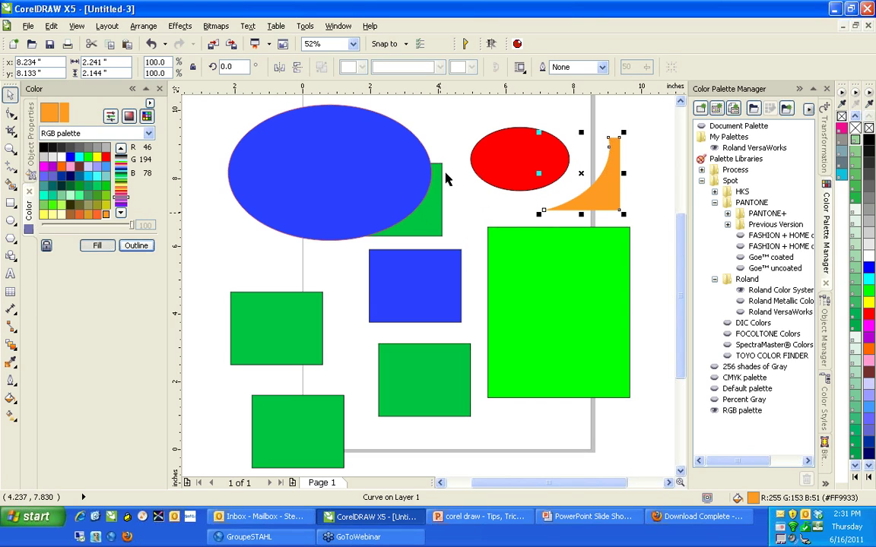
Step: Shift the green rectangle behind the blue ellipse slightly outward, and move the blue rectangle and two green rectangles over the ellipse's edges
click(437, 217)
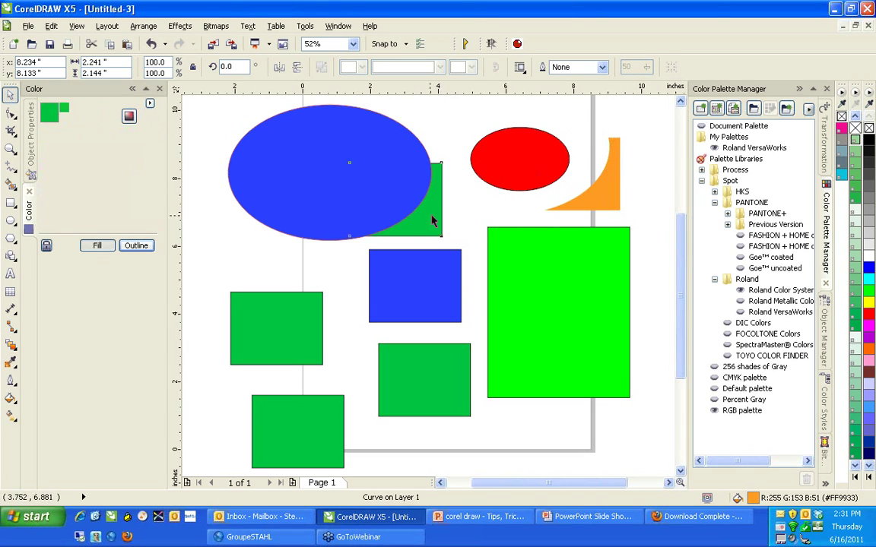
drag(431, 216, 448, 213)
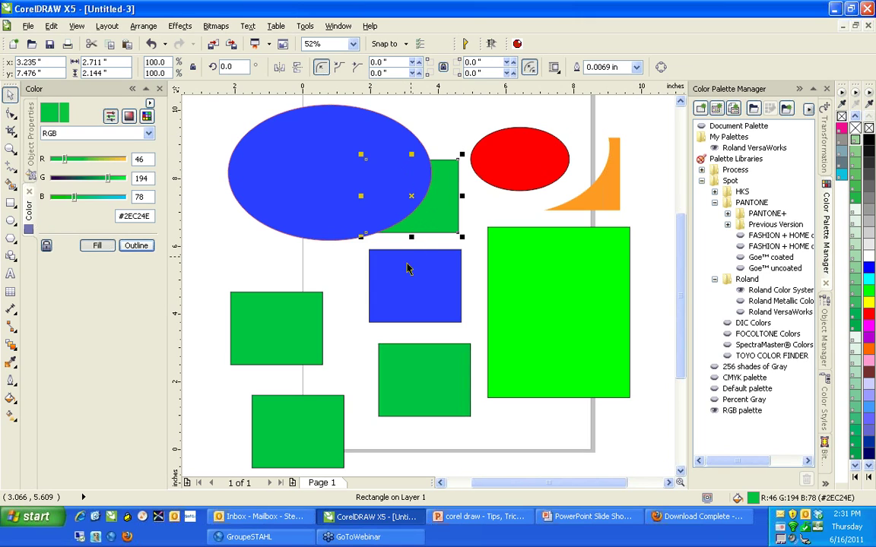
drag(398, 276, 227, 223)
drag(289, 346, 392, 241)
drag(386, 351, 257, 102)
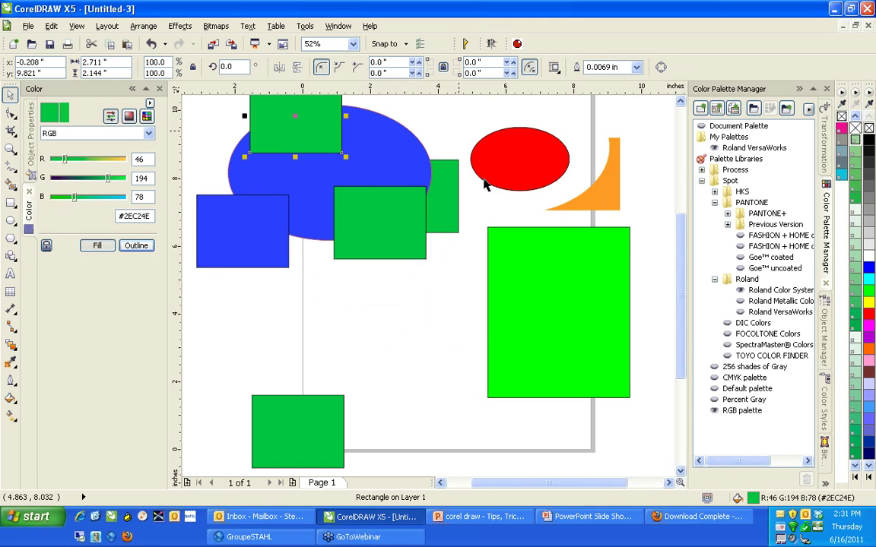
Step: Move the red ellipse over the upper-right edge of the blue ellipse and bring it to the front
drag(494, 170, 435, 149)
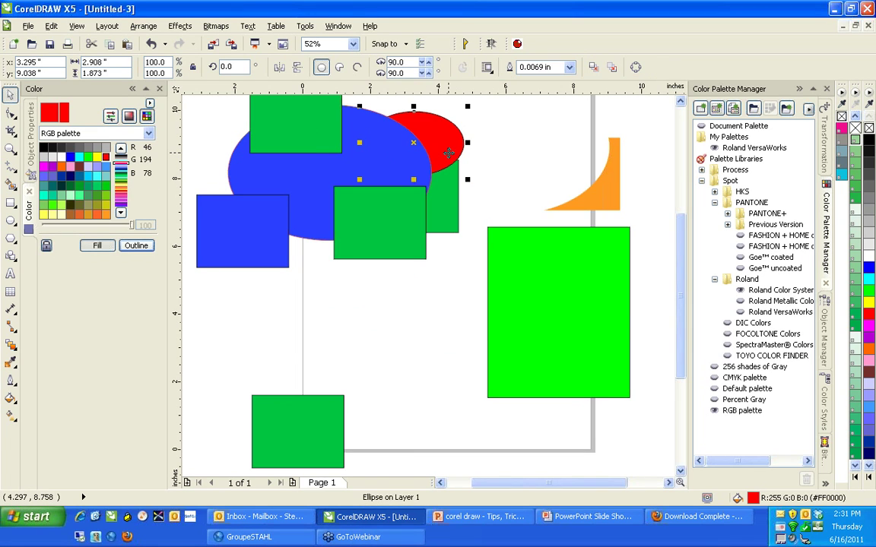
key(shift+Page_Up)
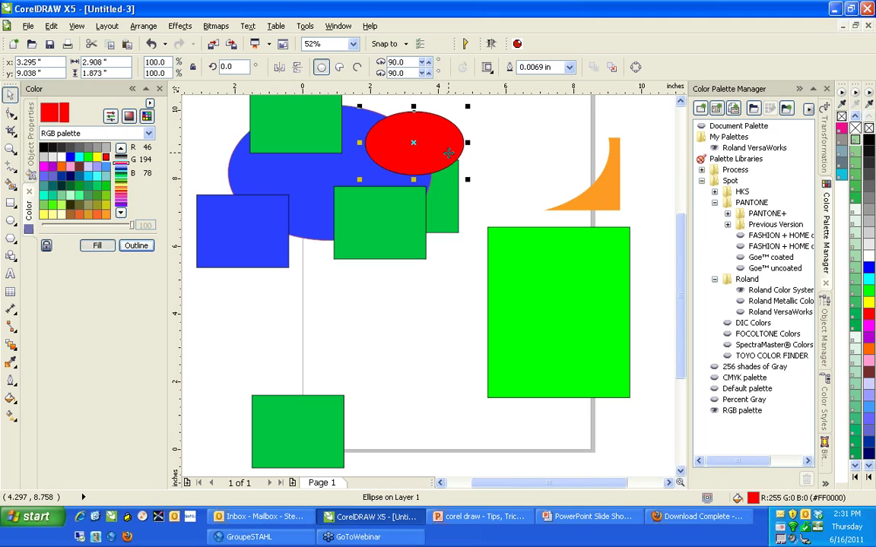
click(488, 188)
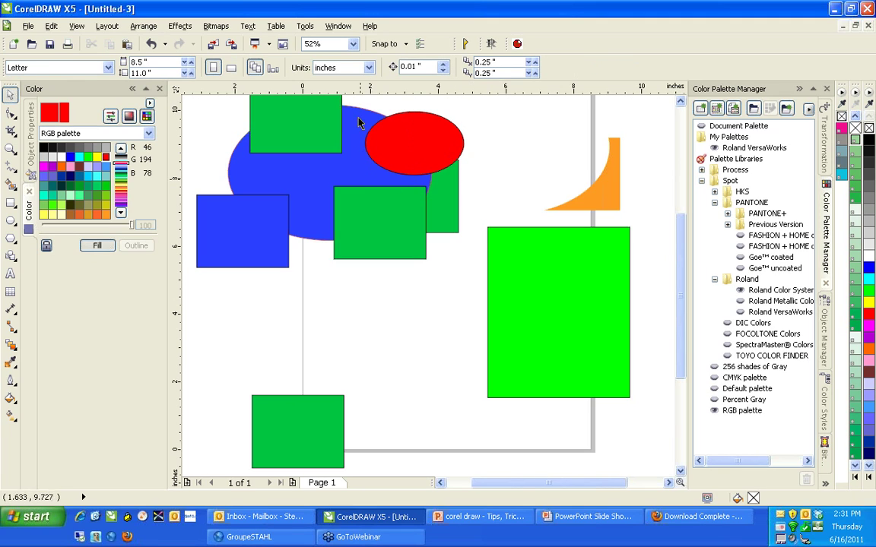
Step: Fill the blue rectangle overlapping the large ellipse with yellow
click(281, 223)
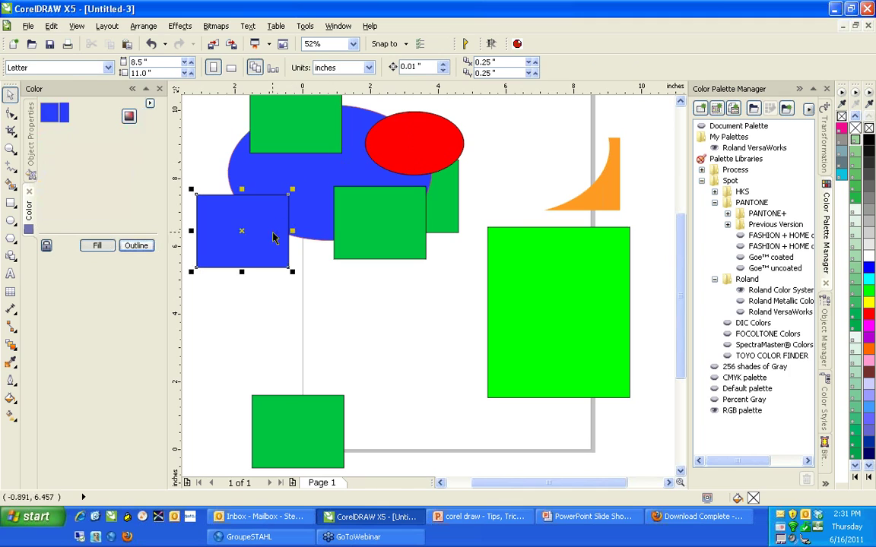
click(869, 303)
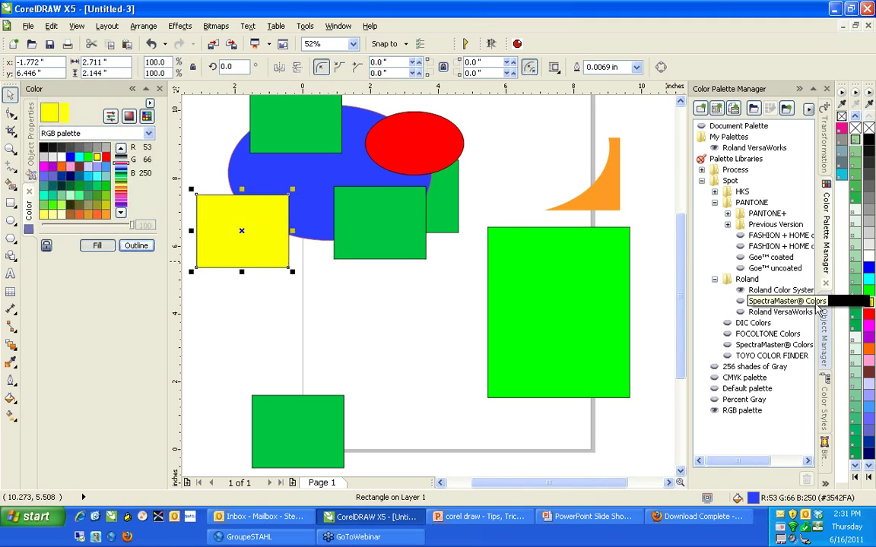
click(460, 319)
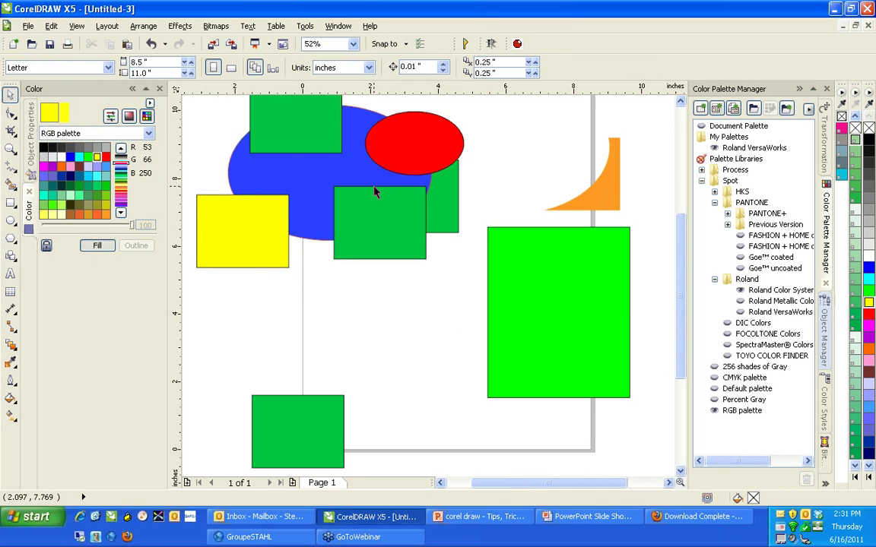
Step: Smart-fill the uncovered area of the blue ellipse with orange, and move the resulting shape onto the empty area below
click(11, 184)
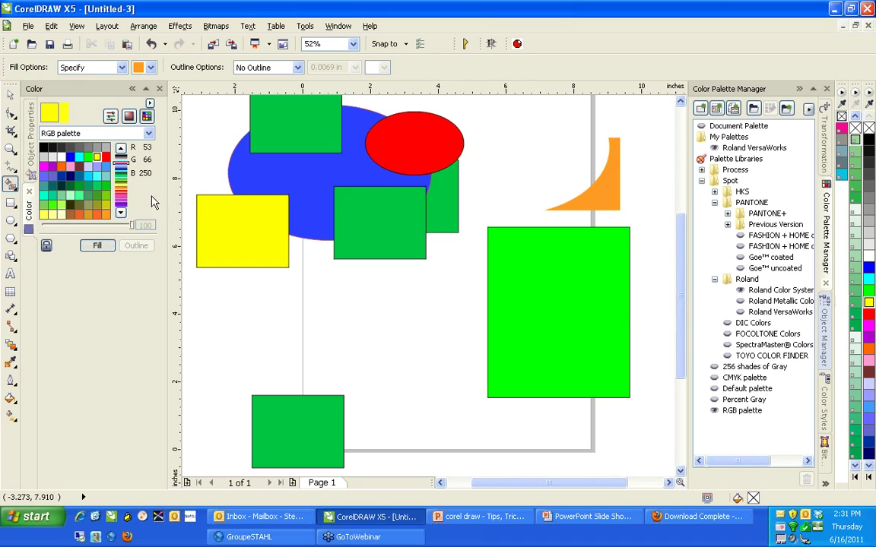
click(299, 177)
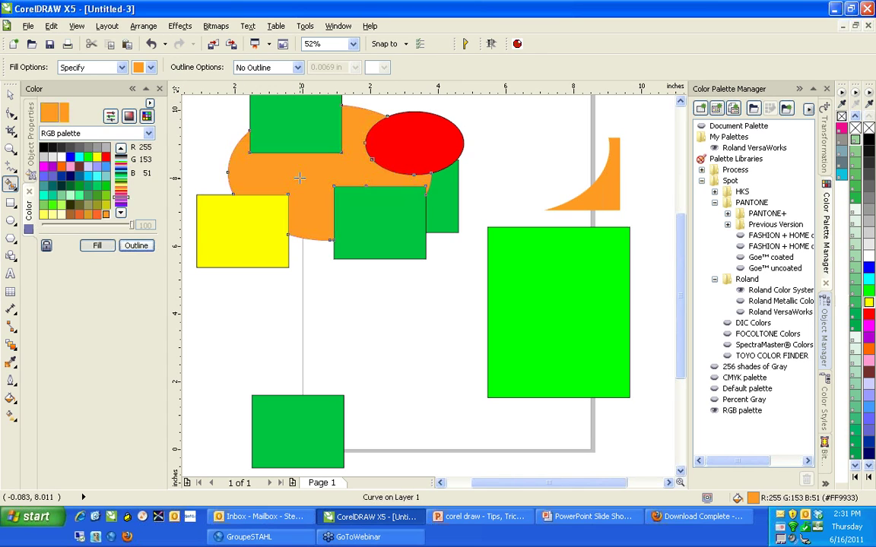
click(10, 93)
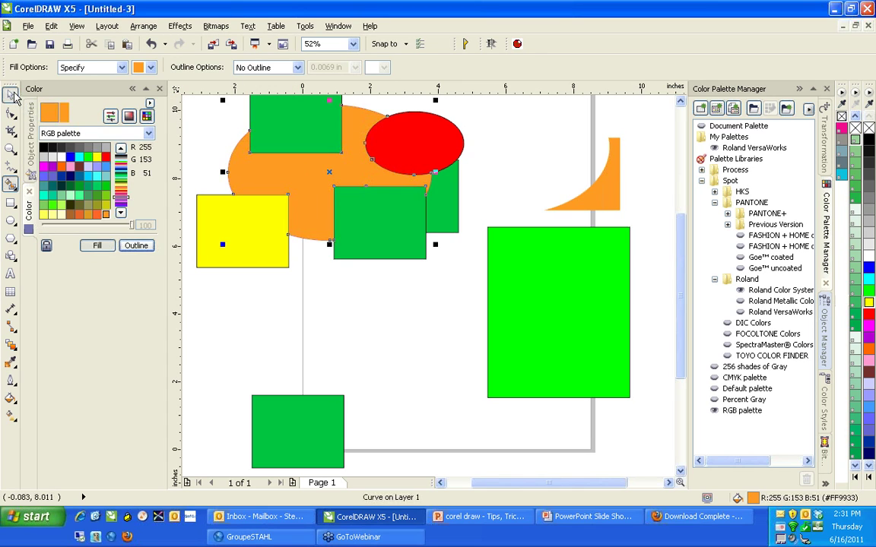
drag(324, 172, 382, 337)
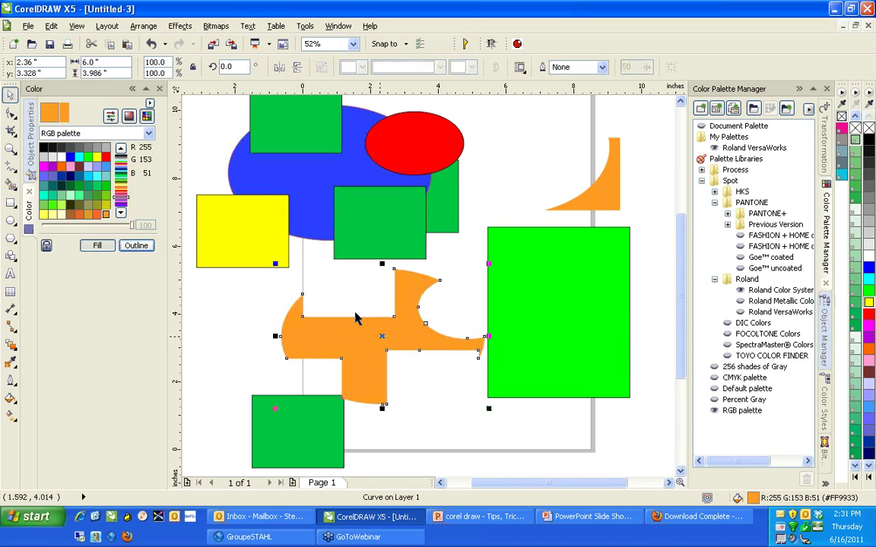
click(244, 319)
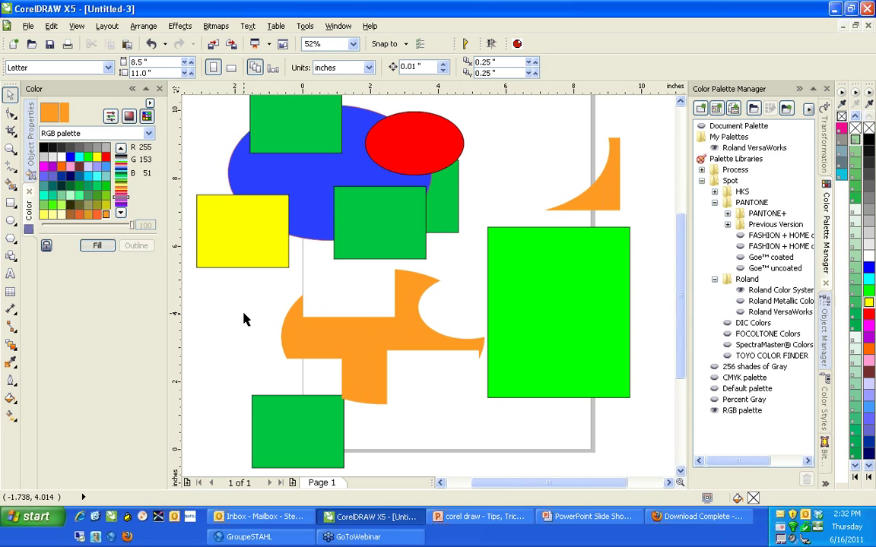
Step: Switch to the slide show, advance it to the Find and Replace slide, and return to CorelDRAW
key(alt+Tab)
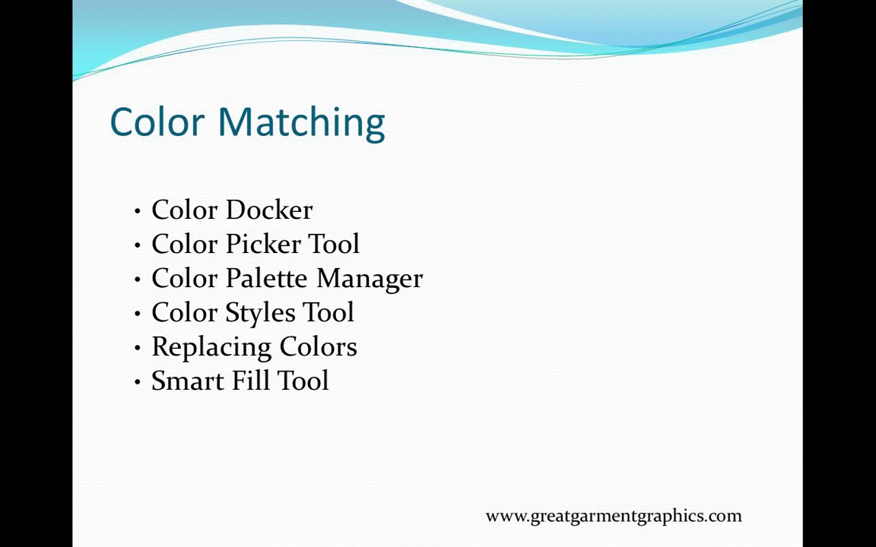
key(Right)
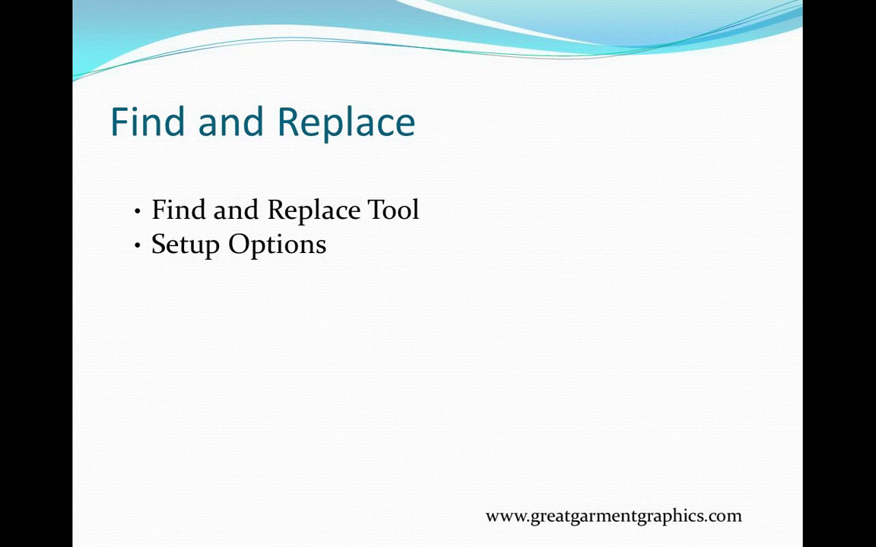
key(alt+Tab)
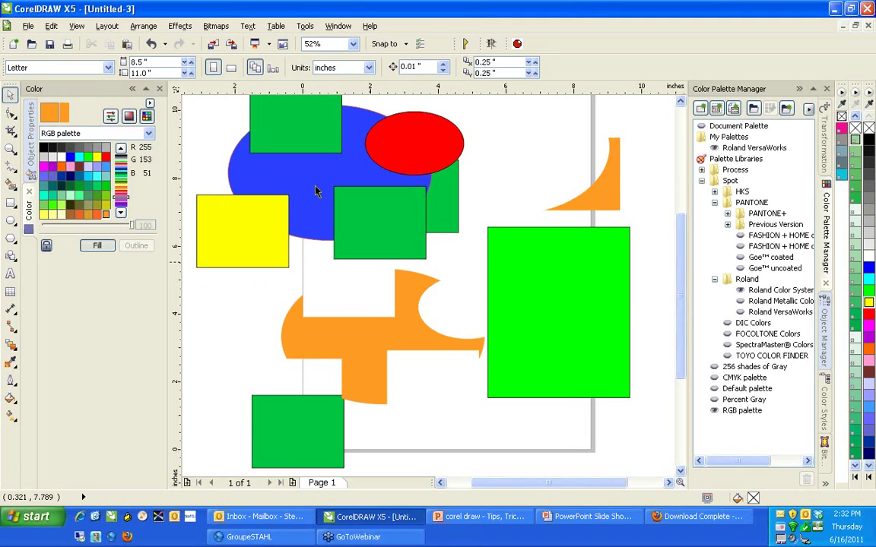
Step: Delete all the rectangles, ellipses and orange shapes to leave the page empty
drag(636, 451, 211, 135)
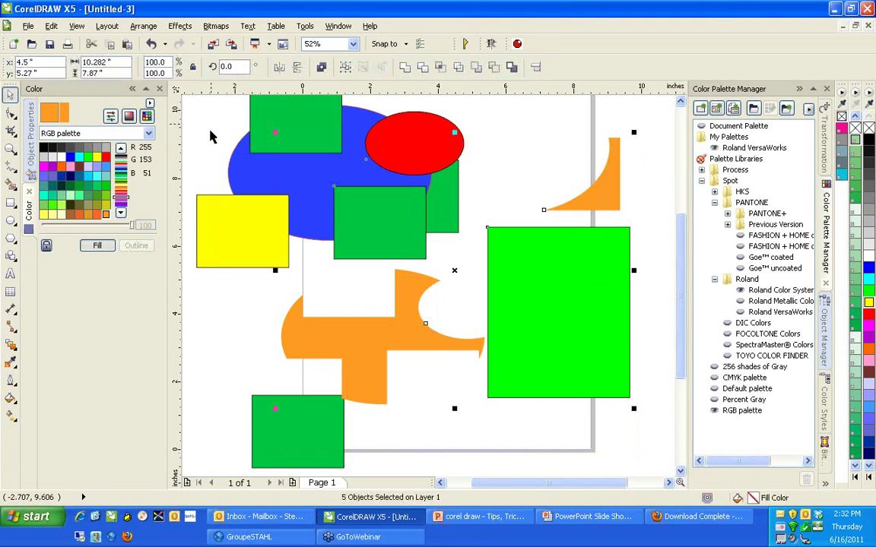
key(Delete)
click(257, 226)
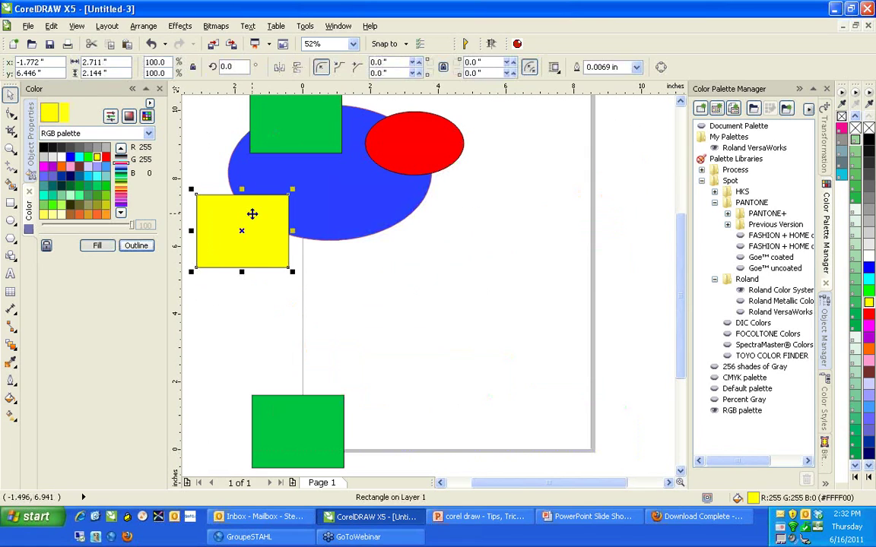
key(Delete)
key(Tab)
key(Delete)
click(330, 199)
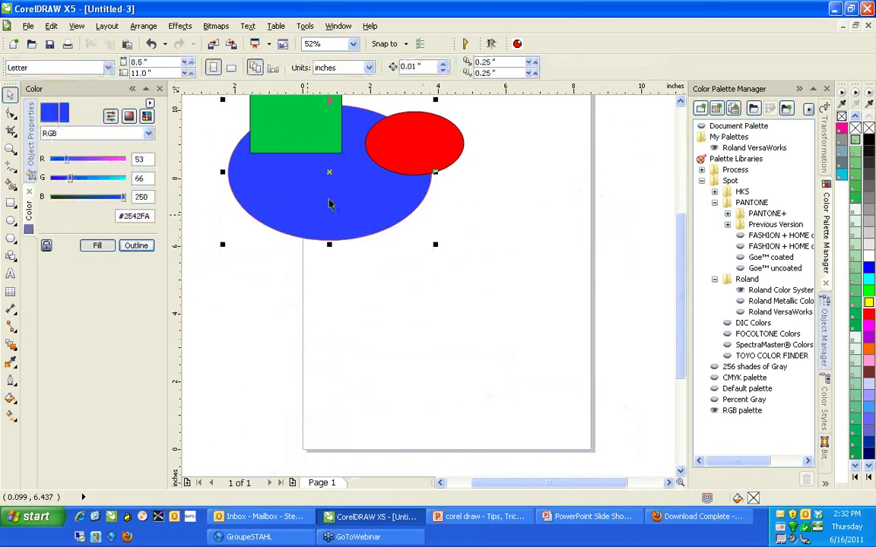
shift+click(393, 168)
key(Delete)
click(308, 140)
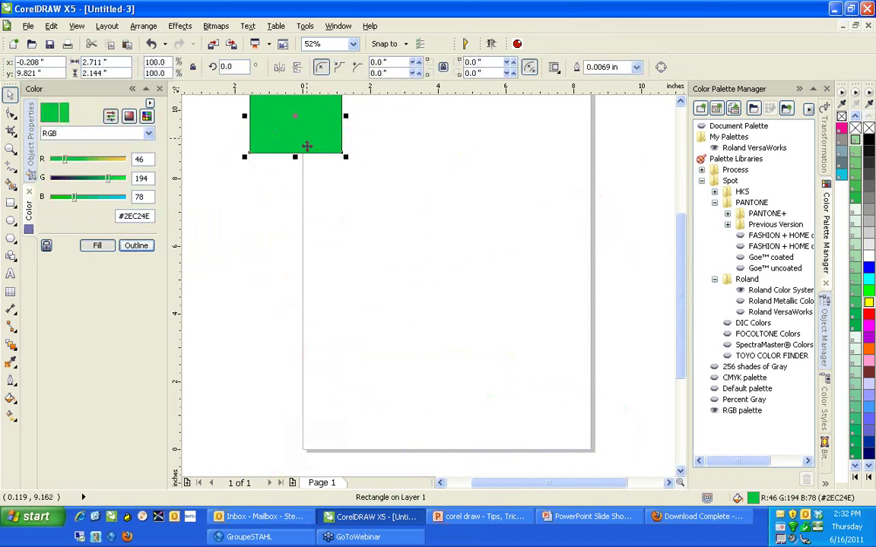
key(Delete)
Step: Draw a small ellipse about 0.24 by 0.26 inches on the upper part of the page and undo the extra ellipses
click(11, 220)
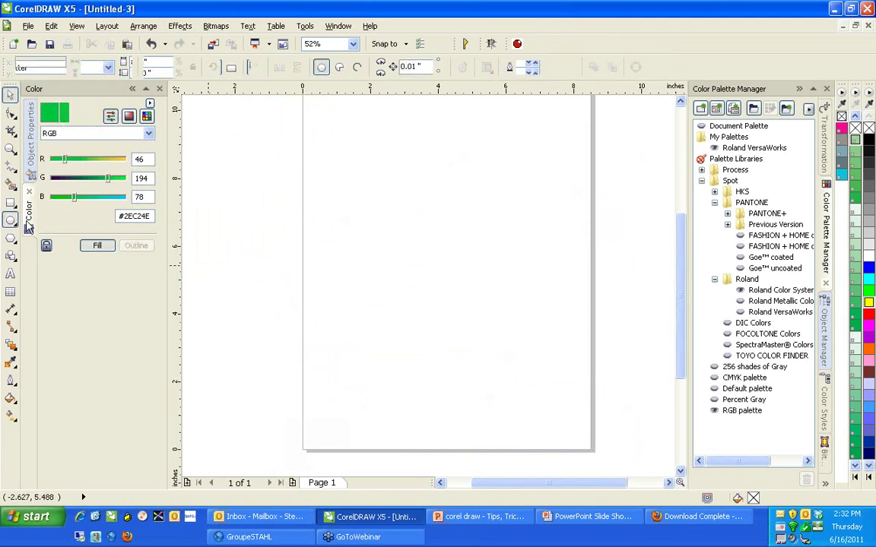
drag(341, 203, 400, 214)
key(ctrl+z)
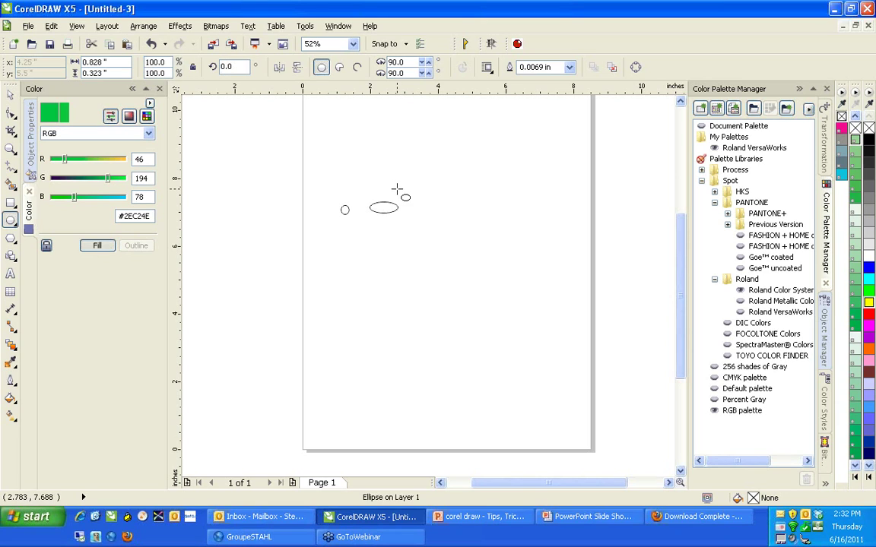
key(space)
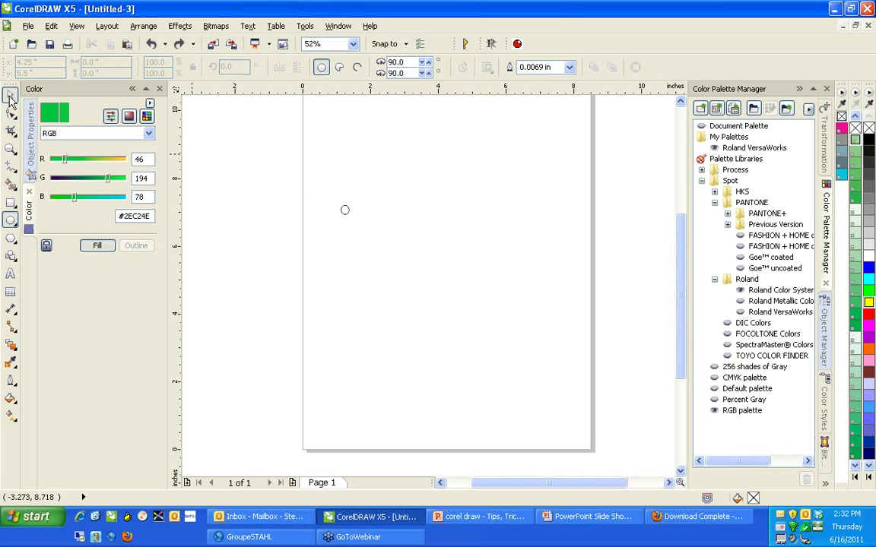
Step: Copy the small ellipse into a scattered set of seven, and place a duplicate of the whole set just above it
click(345, 211)
drag(344, 211, 454, 222)
key(space)
key(space)
key(space)
key(space)
key(space)
key(space)
drag(394, 199, 395, 158)
key(space)
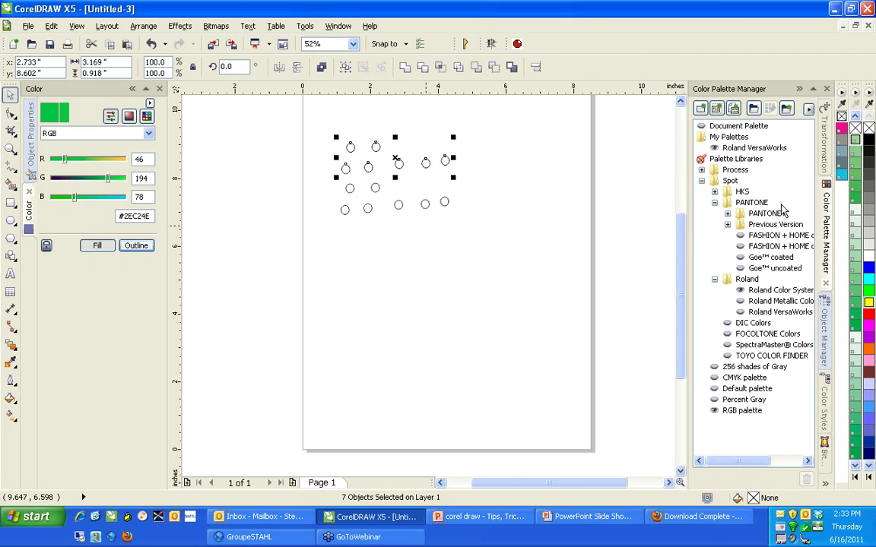
Step: Fill the upper set of seven ellipses with blue and the lower set with yellow
click(868, 267)
click(558, 231)
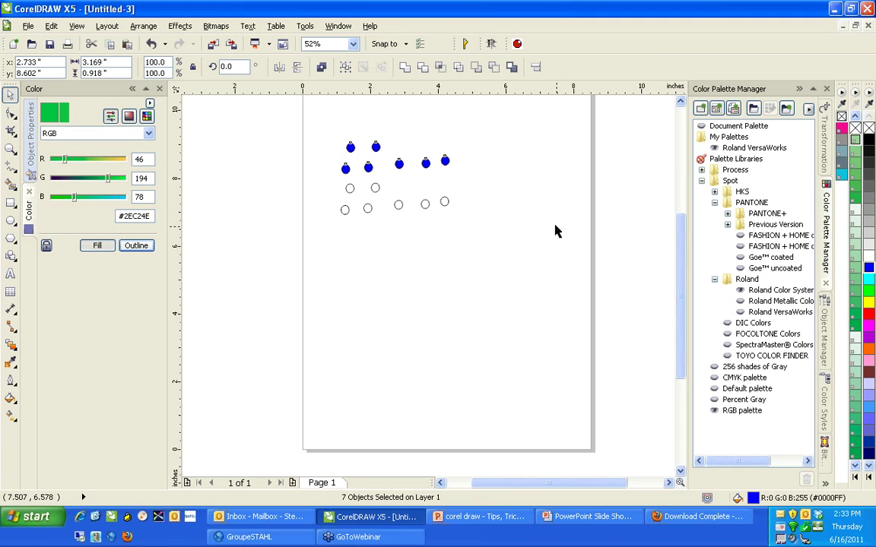
drag(326, 181, 468, 228)
click(868, 302)
click(522, 262)
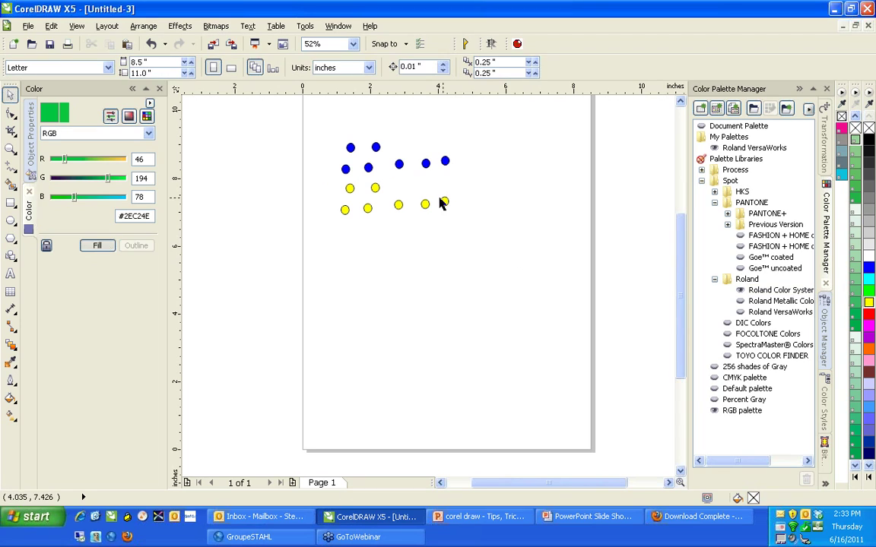
Step: Move two of the yellow ellipses up among the blue ones
drag(375, 166, 365, 156)
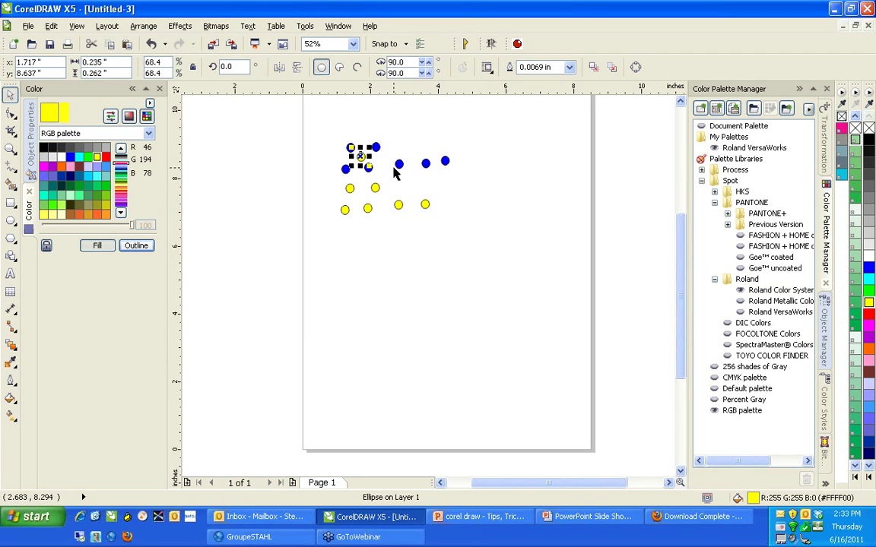
scroll(393, 169, up, 2)
drag(564, 377, 490, 157)
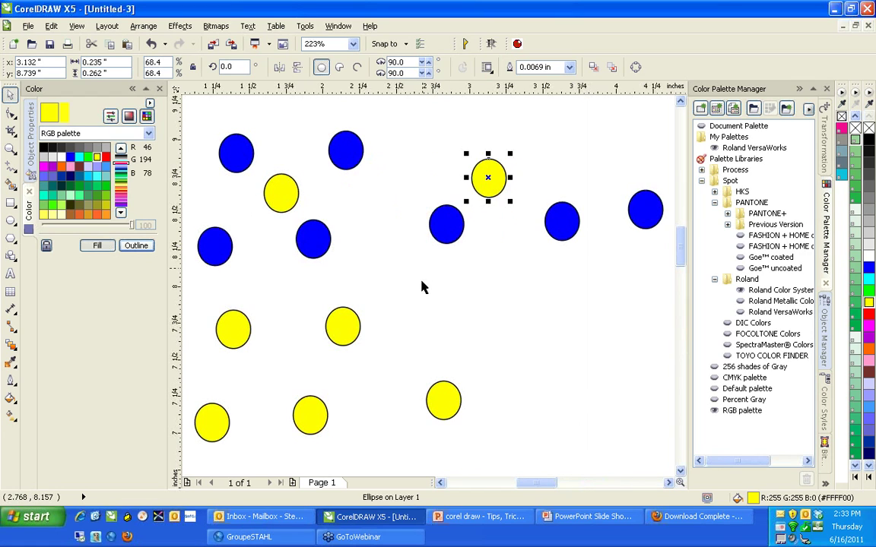
click(531, 318)
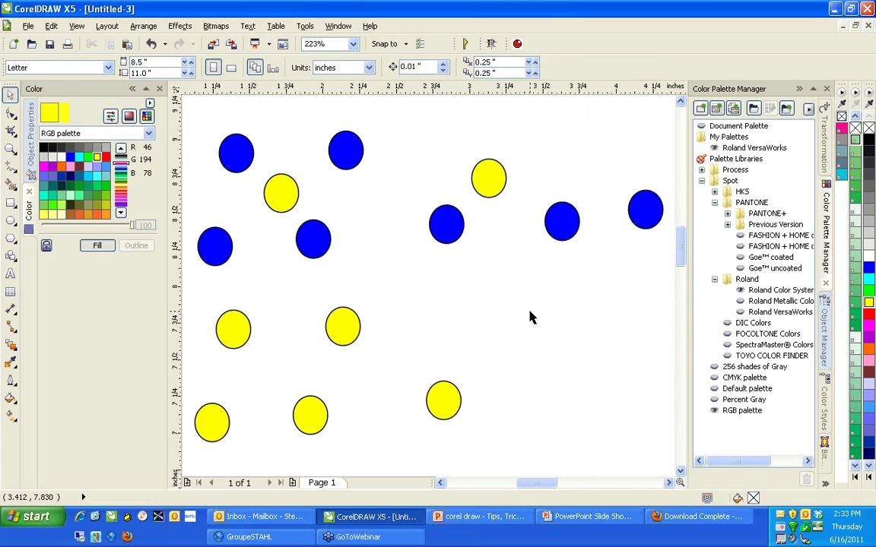
Step: Run the Find Wizard to find objects that match the yellow ellipse among the right-hand blue ones
click(498, 189)
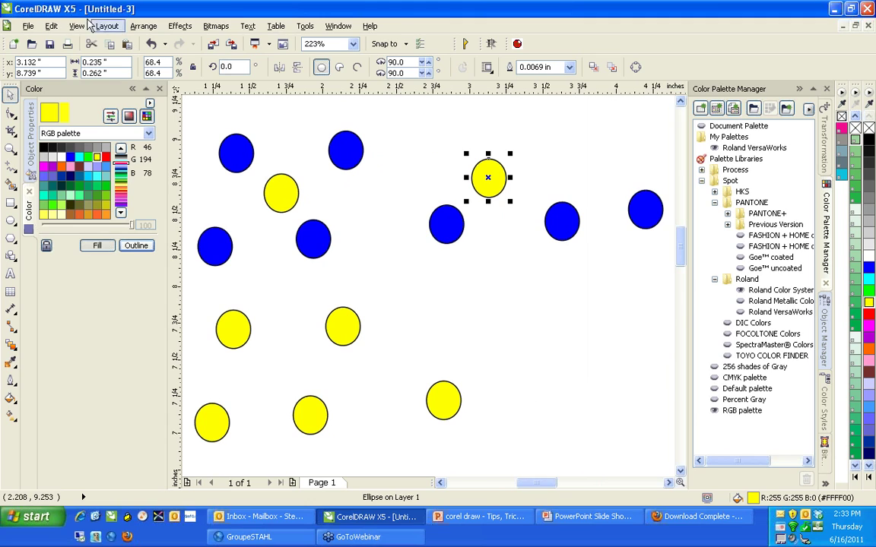
click(51, 26)
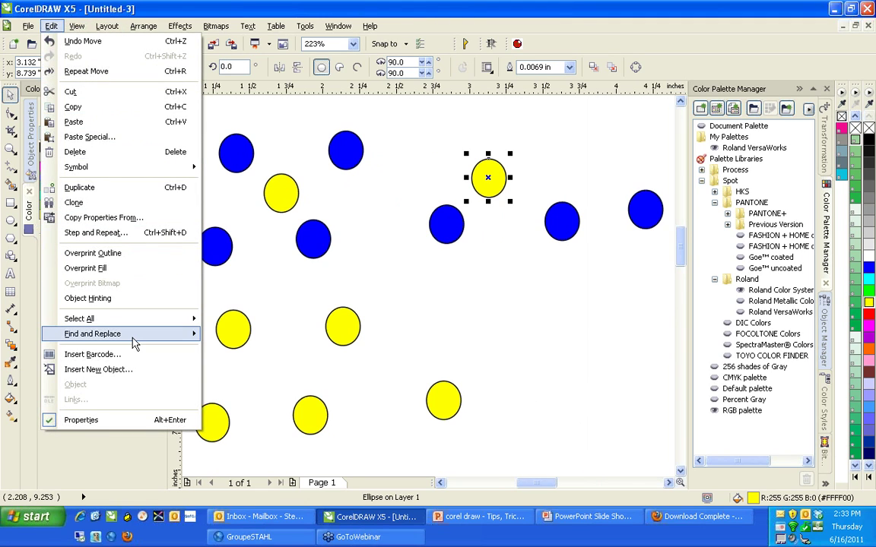
mouse_move(136, 340)
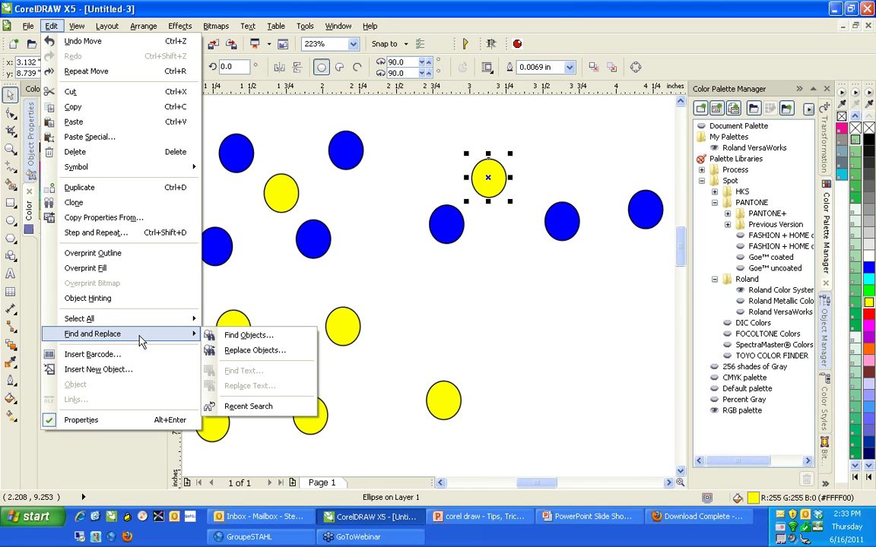
click(243, 337)
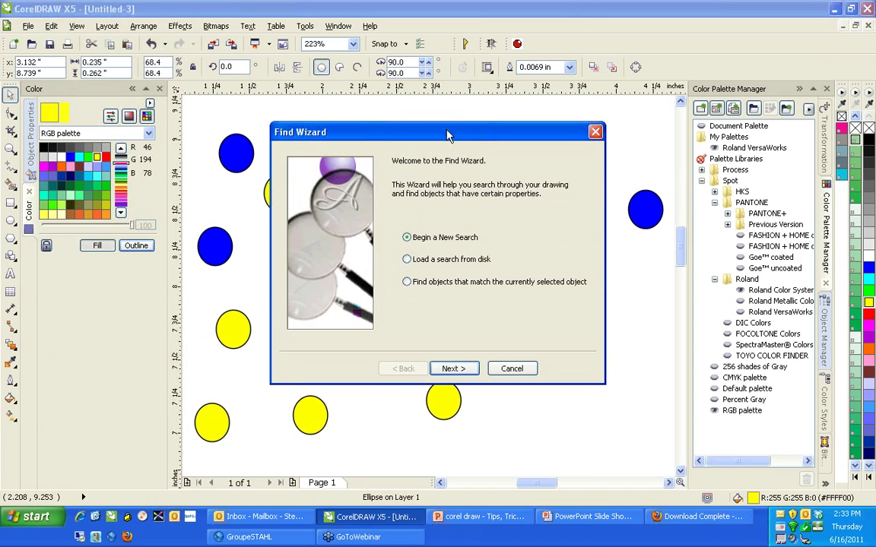
drag(447, 136, 256, 89)
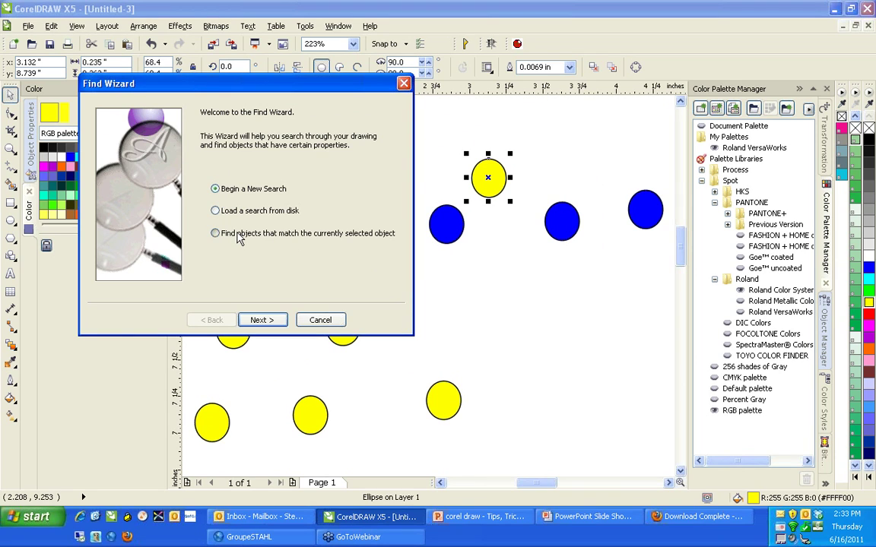
click(259, 321)
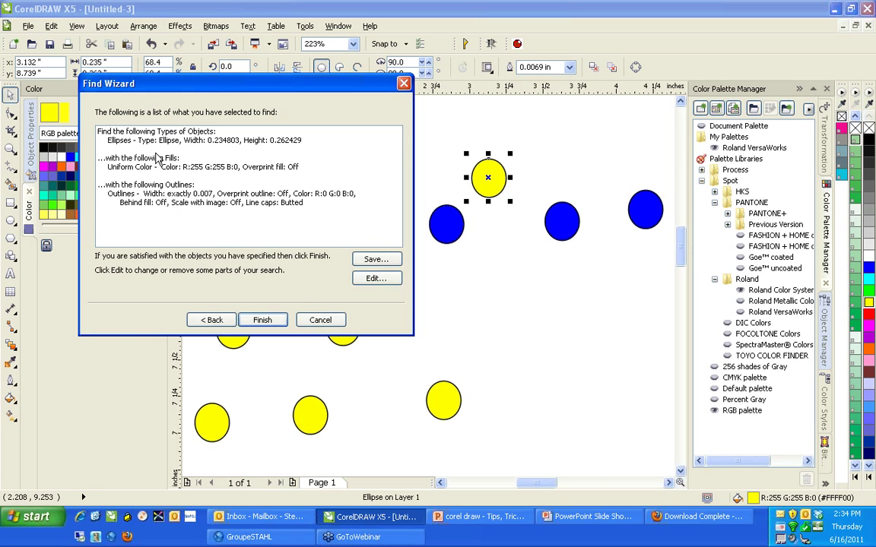
click(262, 320)
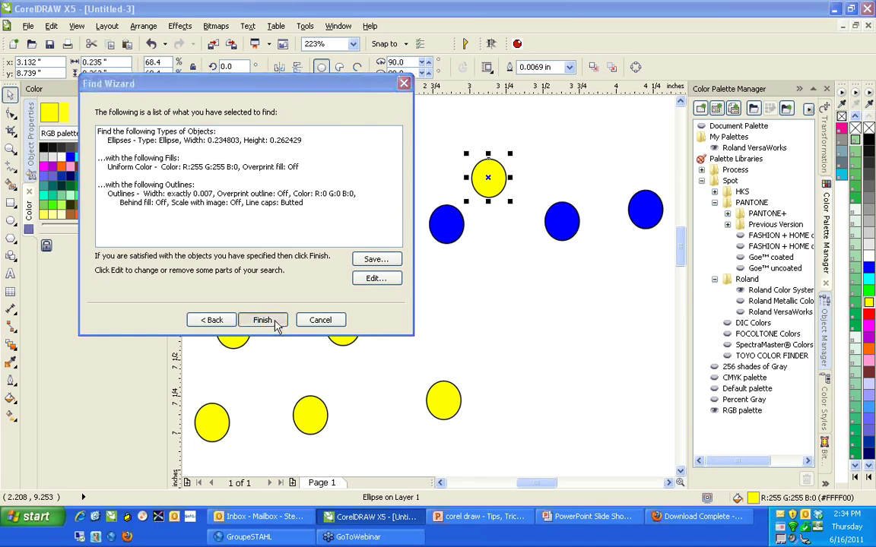
Step: Go to the next matching ellipse, select all matching yellow ellipses at once, and close the Find window
drag(415, 246, 368, 124)
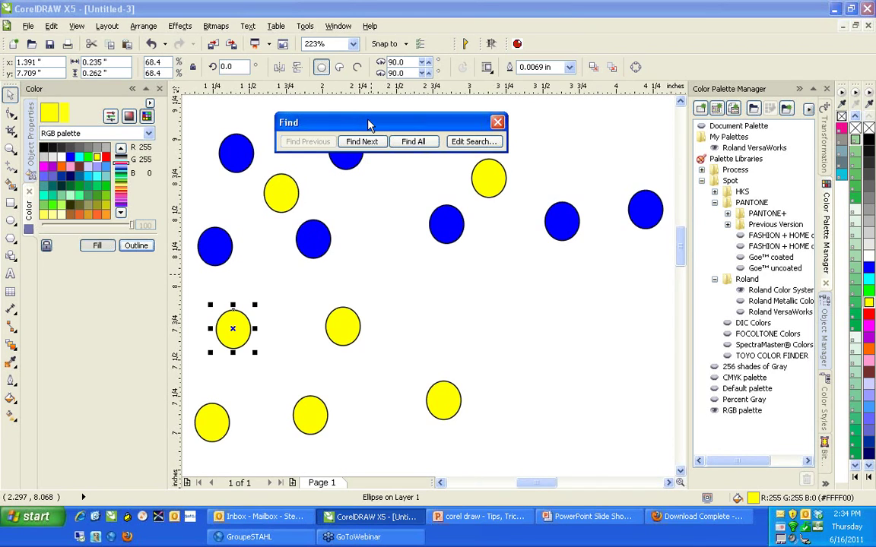
click(375, 144)
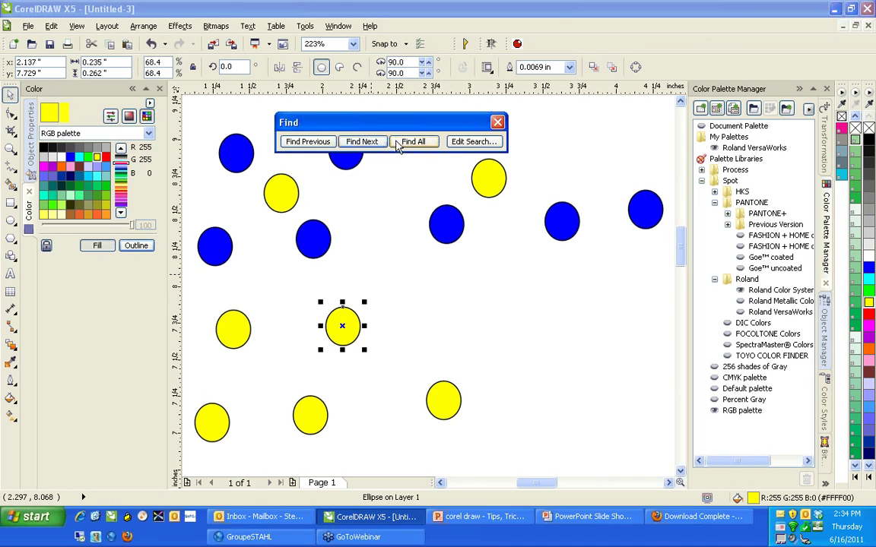
click(404, 145)
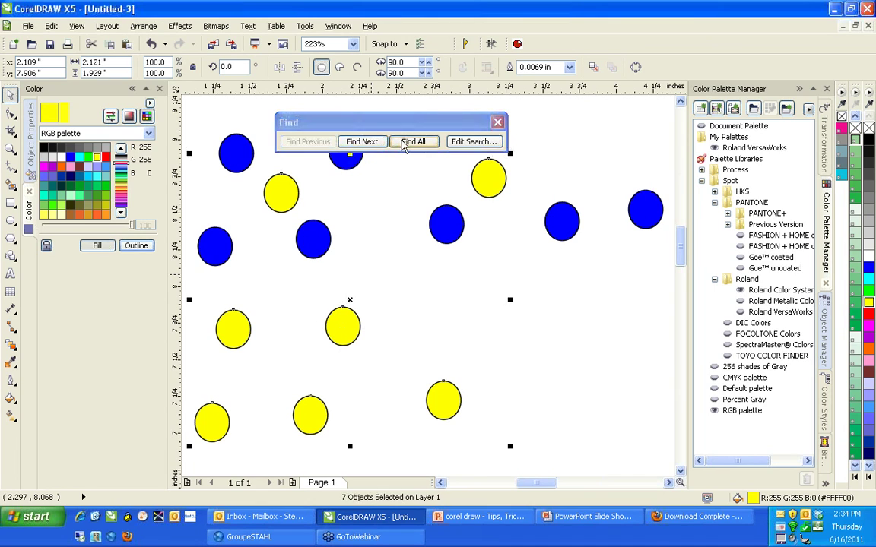
click(498, 123)
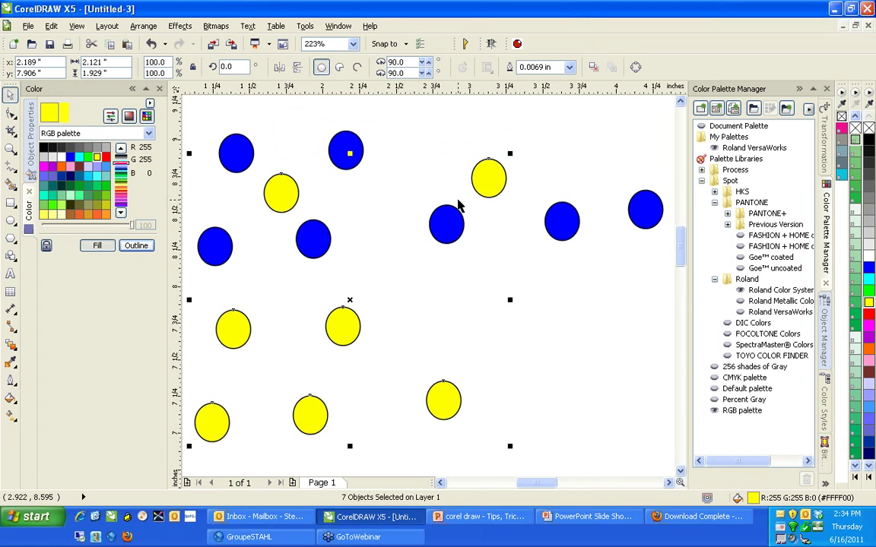
Step: Move the selected yellow ellipses away from the blue ones, and undo the move
scroll(441, 228, down, 4)
drag(407, 251, 523, 317)
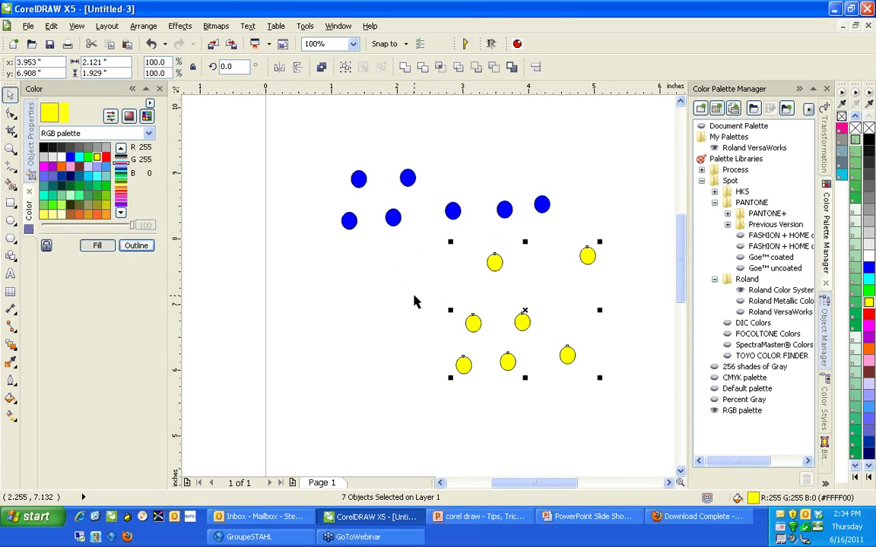
click(415, 302)
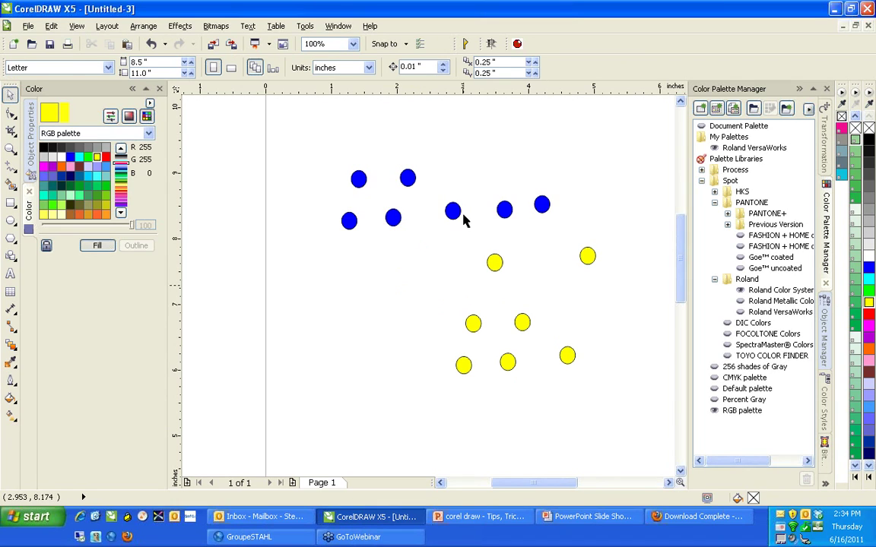
key(ctrl+z)
click(530, 310)
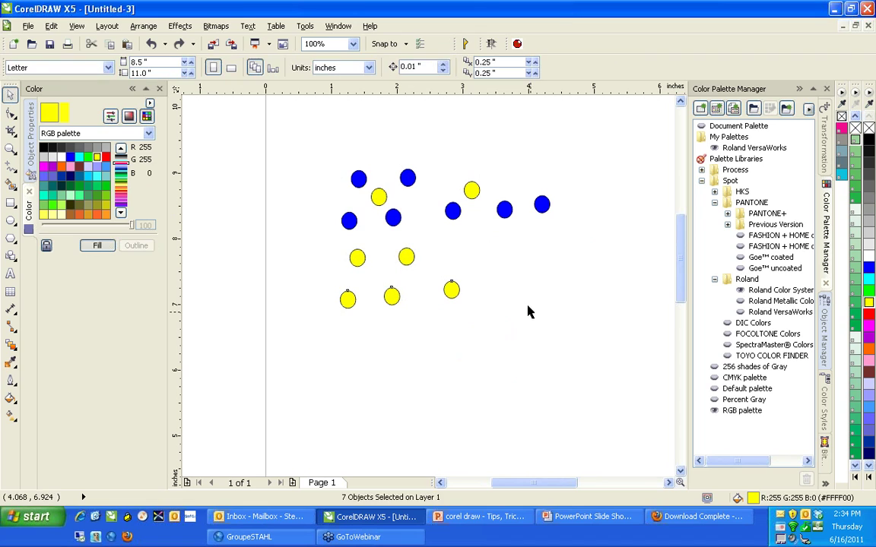
Step: Select the yellow ellipse between the left-hand blue ones and start the Replace Wizard with the Replace a color option
click(378, 197)
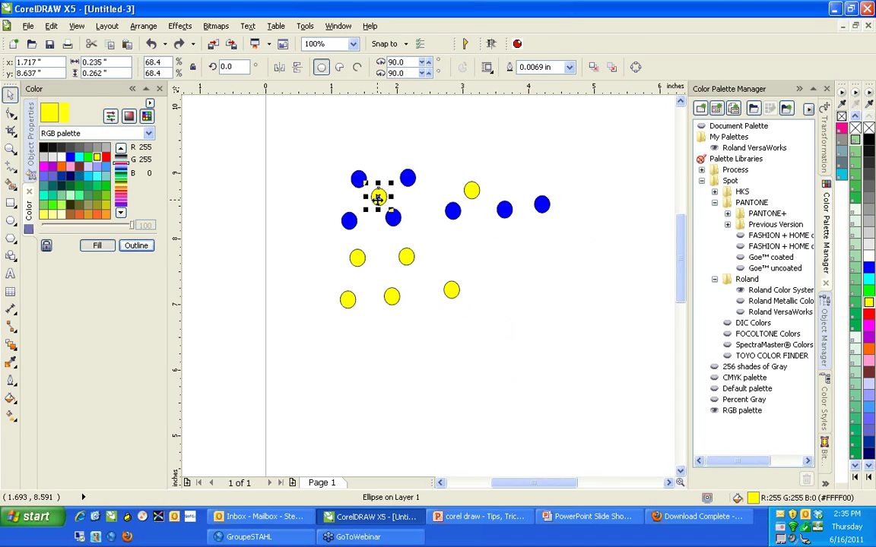
click(51, 26)
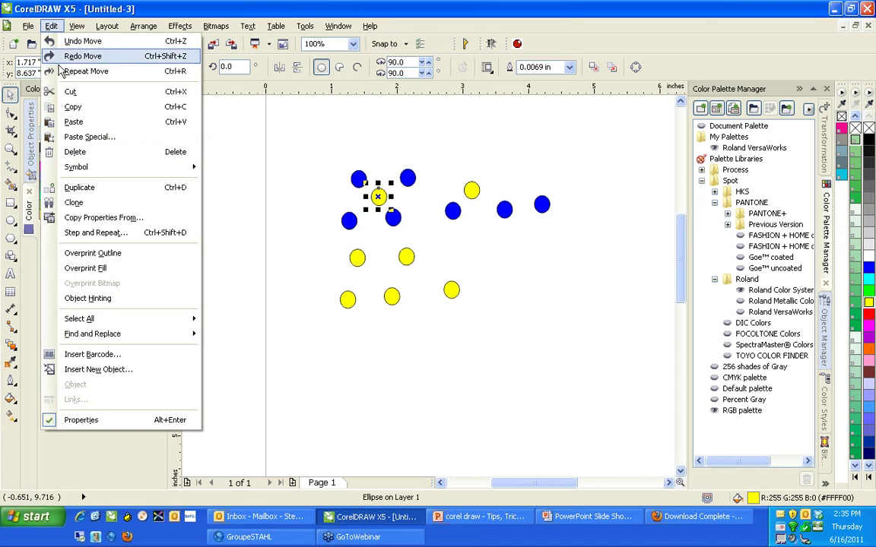
mouse_move(122, 335)
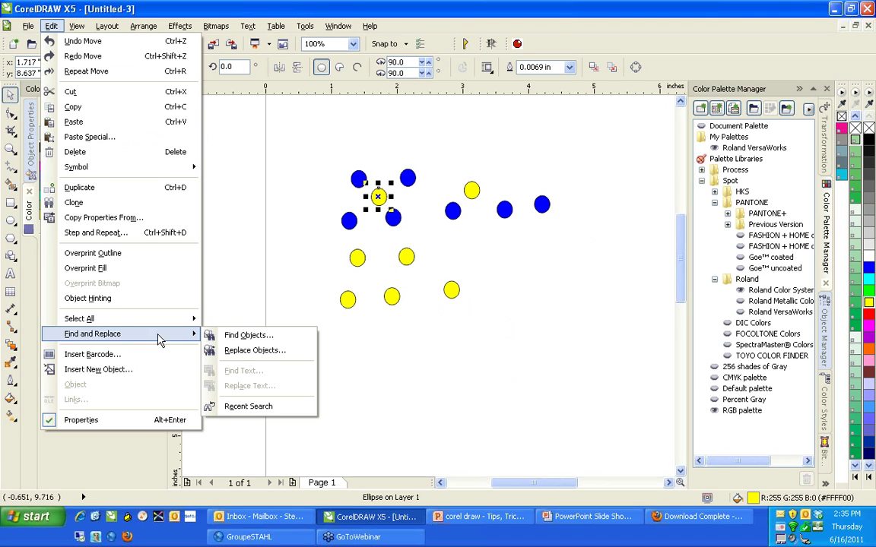
click(239, 352)
drag(487, 142, 260, 76)
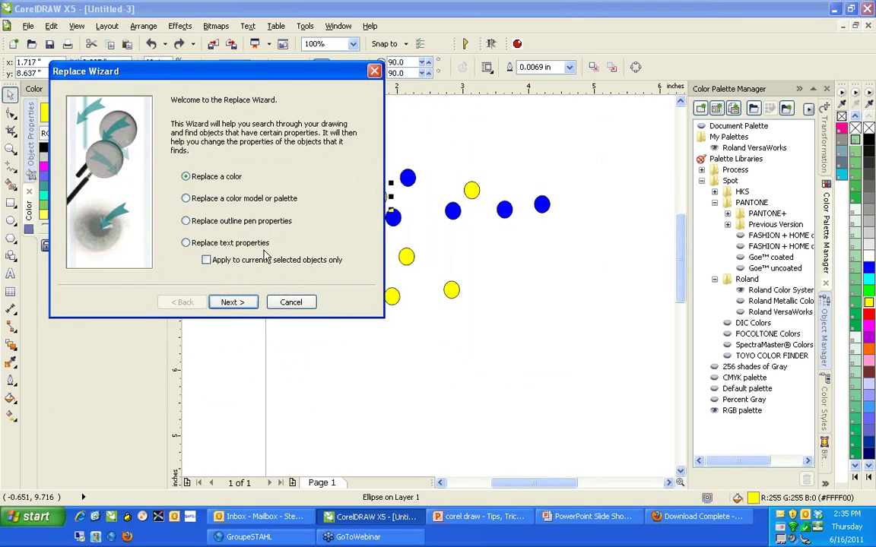
click(247, 307)
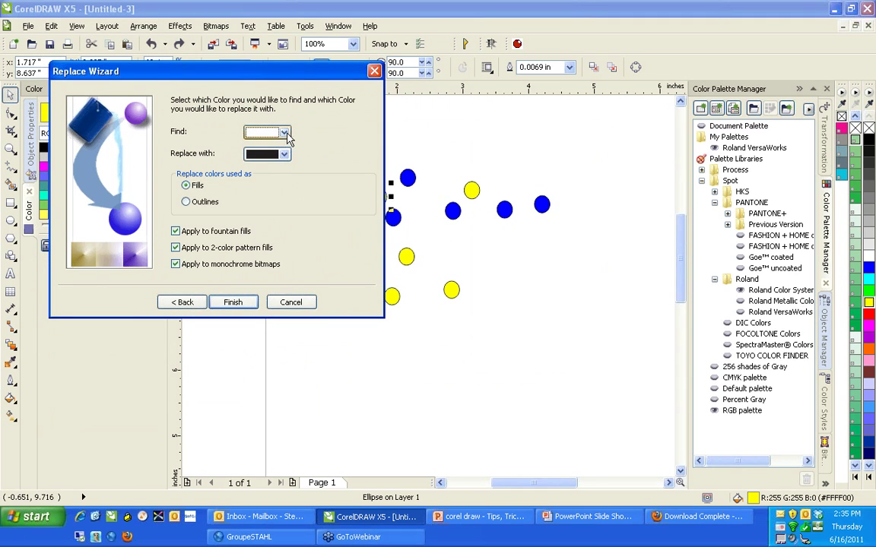
Step: Sample yellow from an ellipse as the color to find, and choose red as the replacement color for fills
click(283, 133)
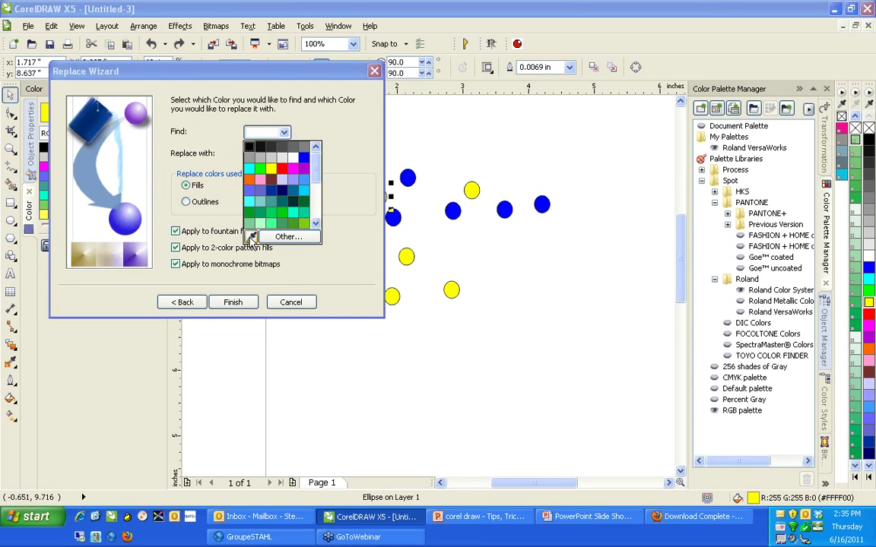
click(252, 238)
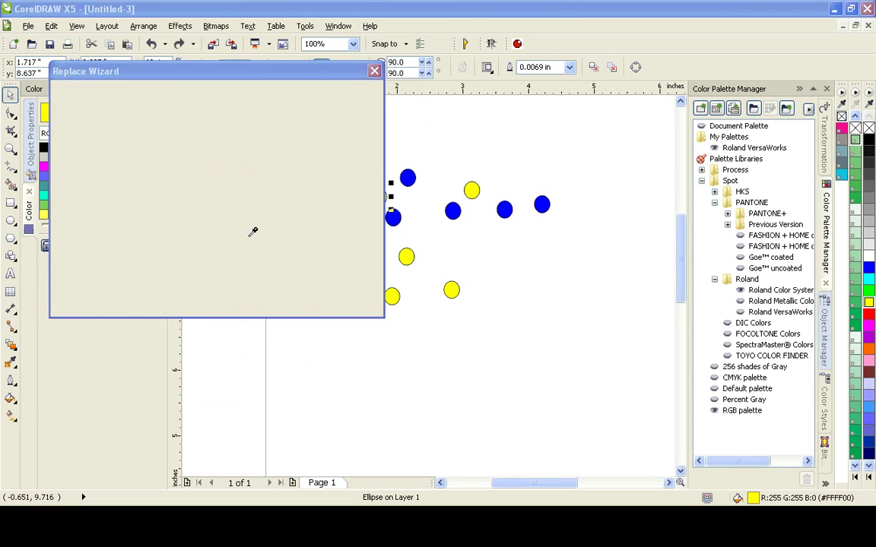
click(472, 187)
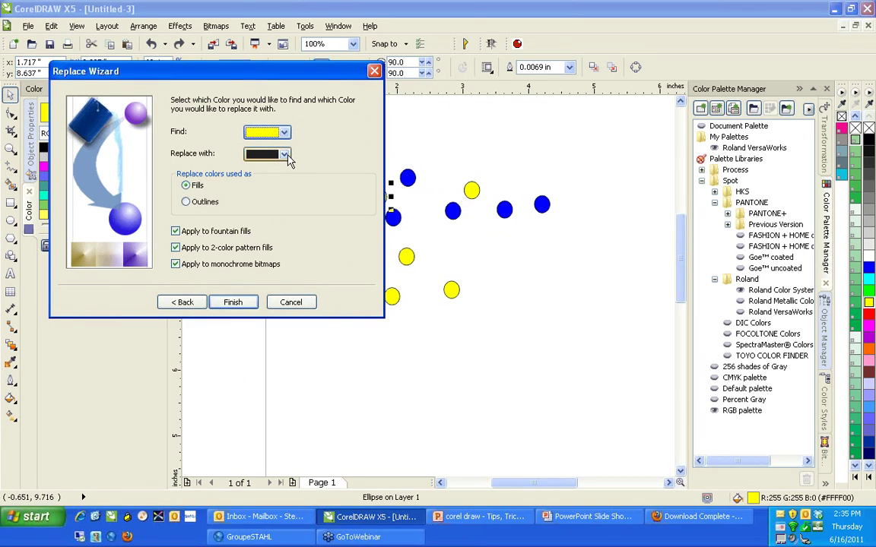
click(286, 155)
click(253, 175)
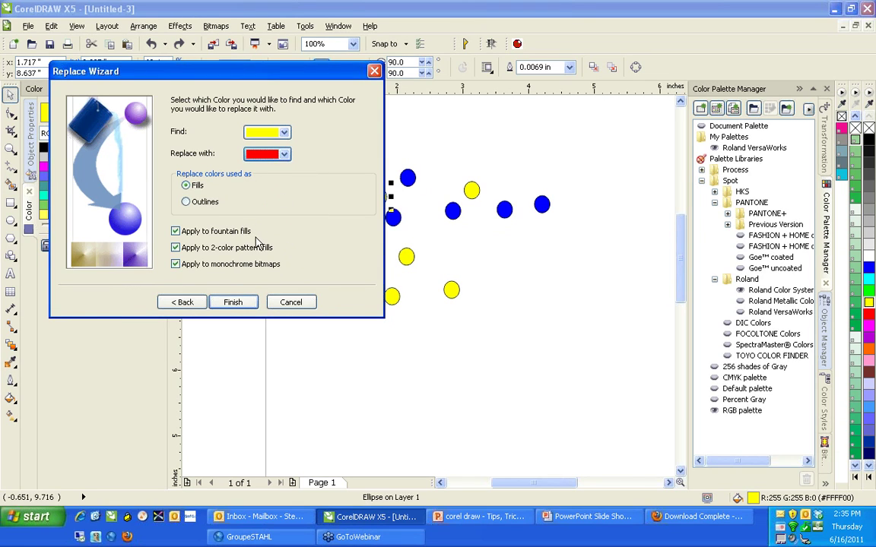
Step: Finish the wizard, find all yellow-filled objects, and replace all of their fills with red
click(242, 305)
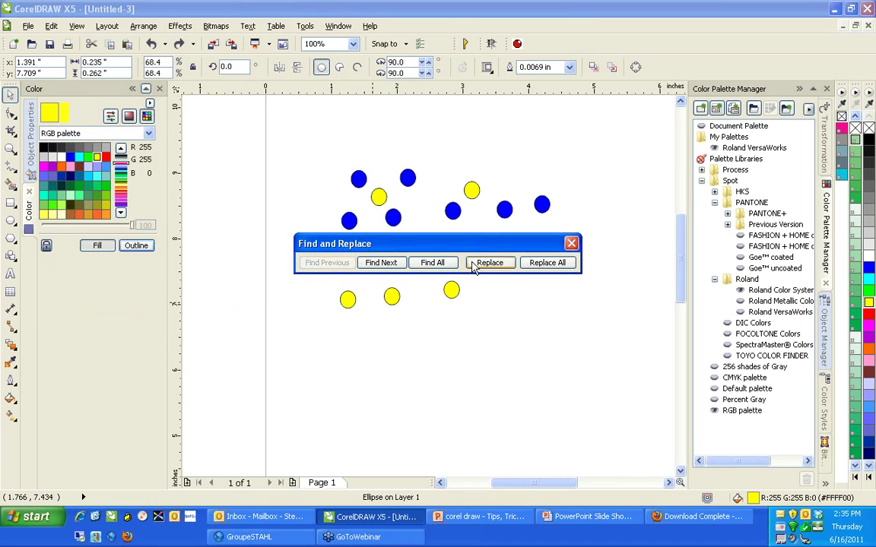
click(449, 263)
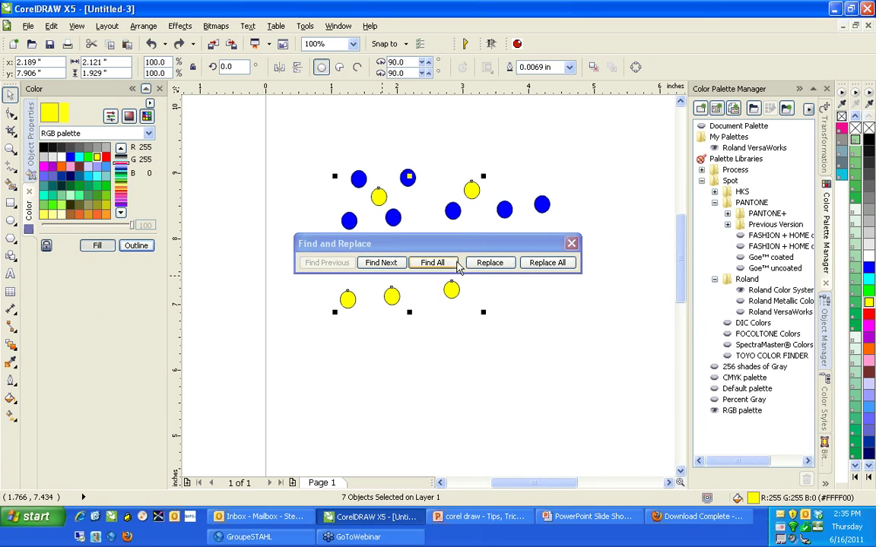
click(538, 264)
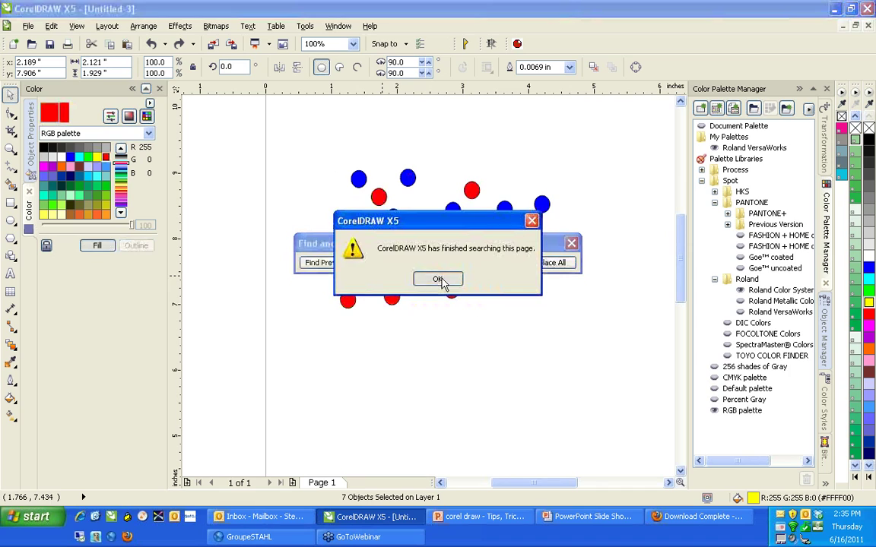
Step: Close the finished find-and-replace search, and switch to the PowerPoint slide show to advance to the Bitmap Masking slide
click(438, 280)
click(571, 245)
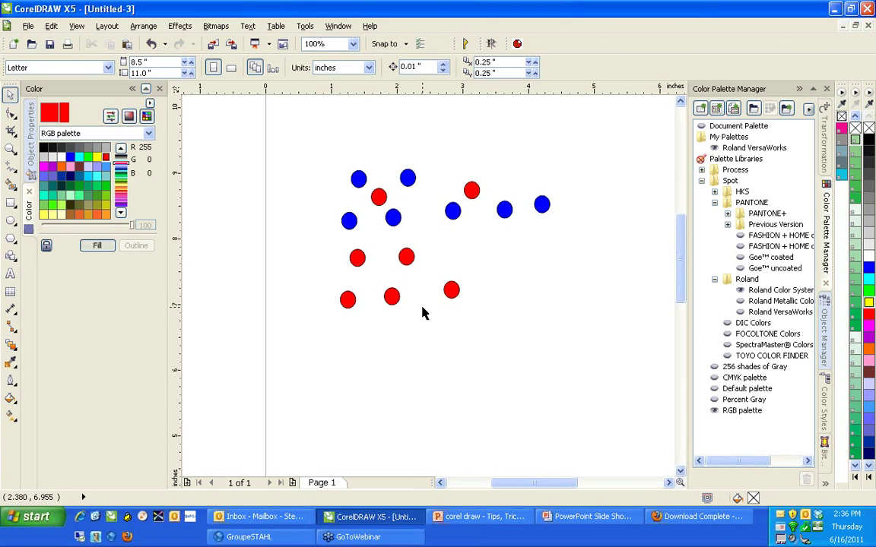
key(alt+Tab)
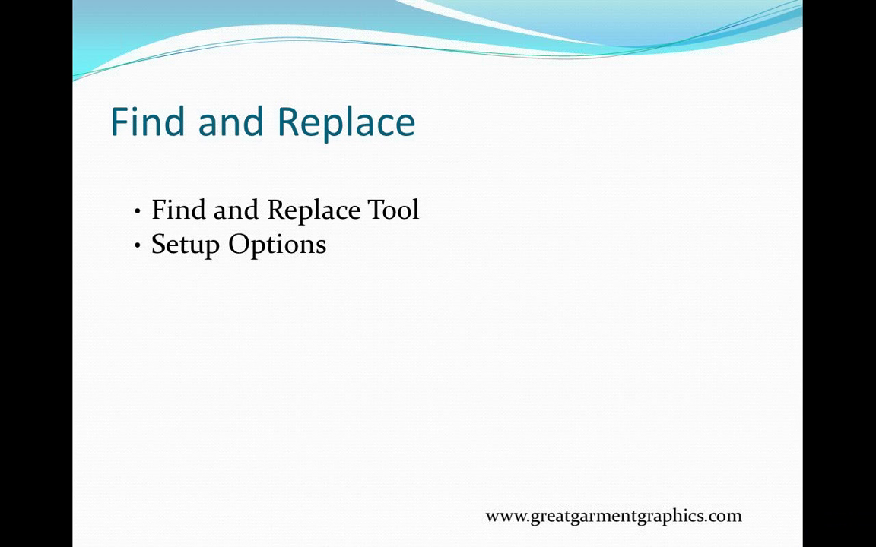
key(Right)
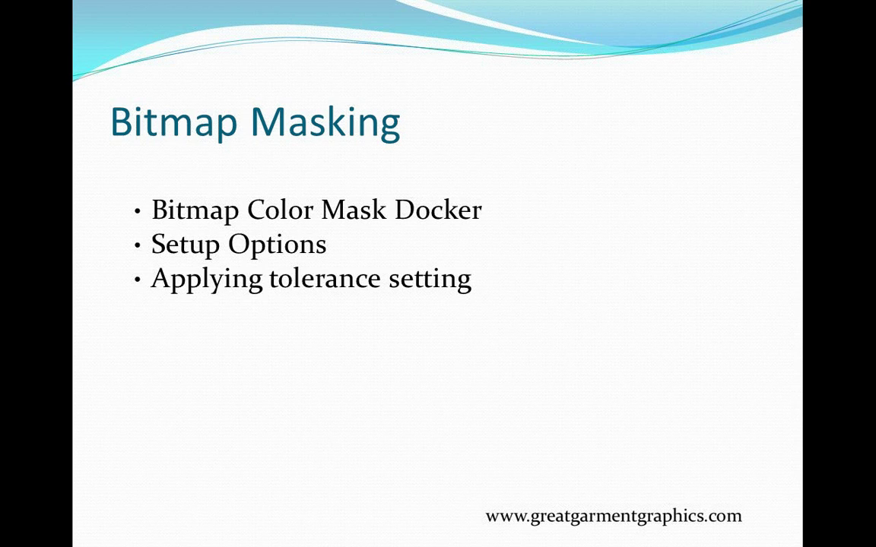
Step: Switch back to CorelDRAW and close the Untitled-3 drawing without saving its changes
key(alt+Tab)
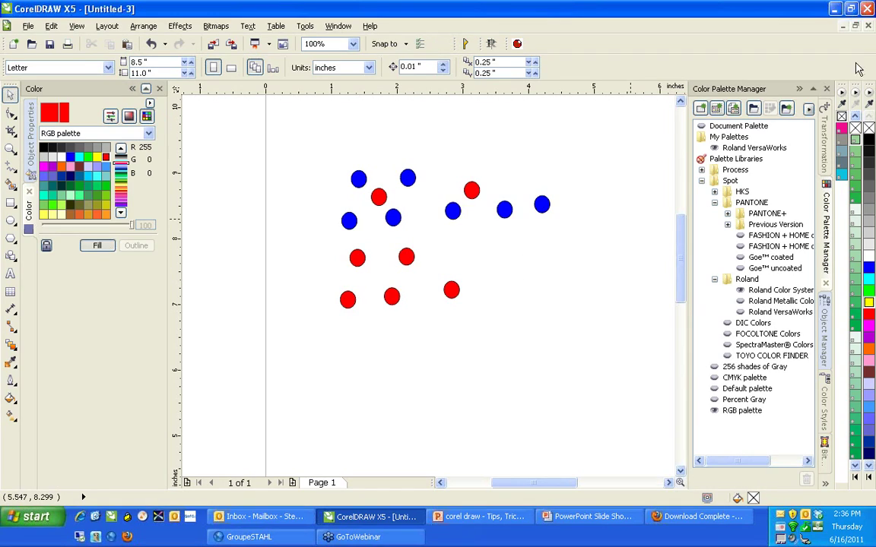
click(868, 26)
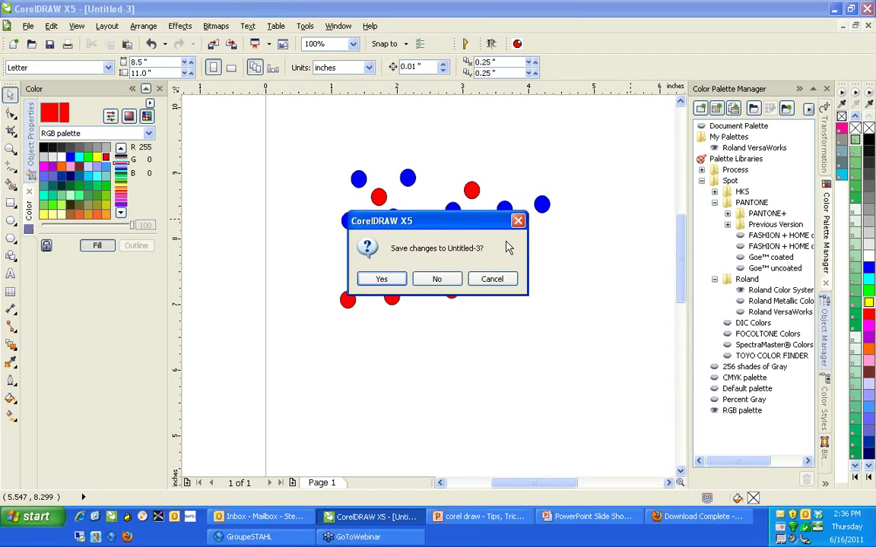
click(447, 279)
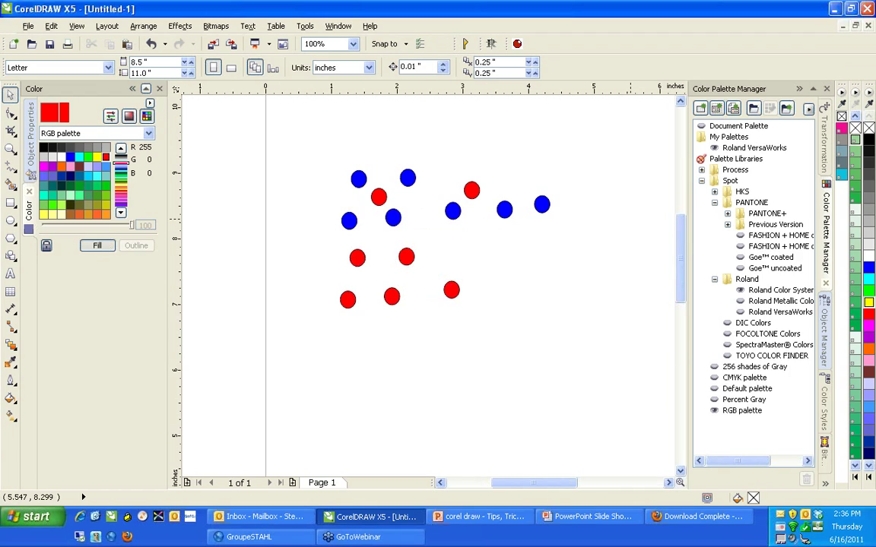
Step: Maximize the Untitled-2 document and bring up the Bitmap Color Mask settings for its portrait photo
click(856, 27)
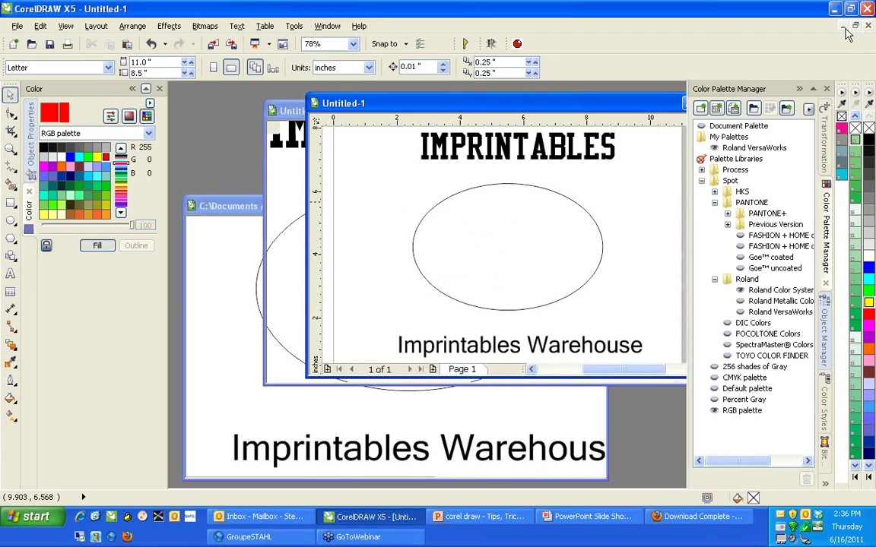
click(304, 109)
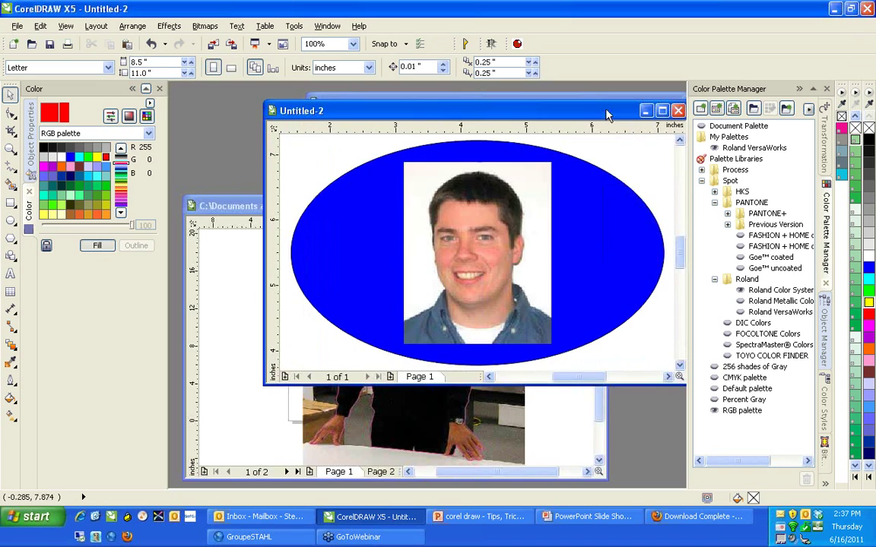
double_click(566, 114)
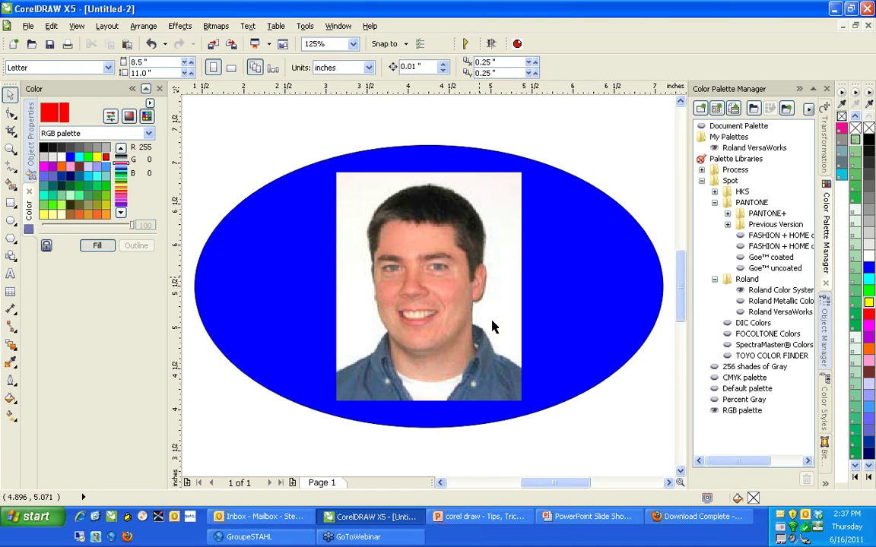
click(825, 457)
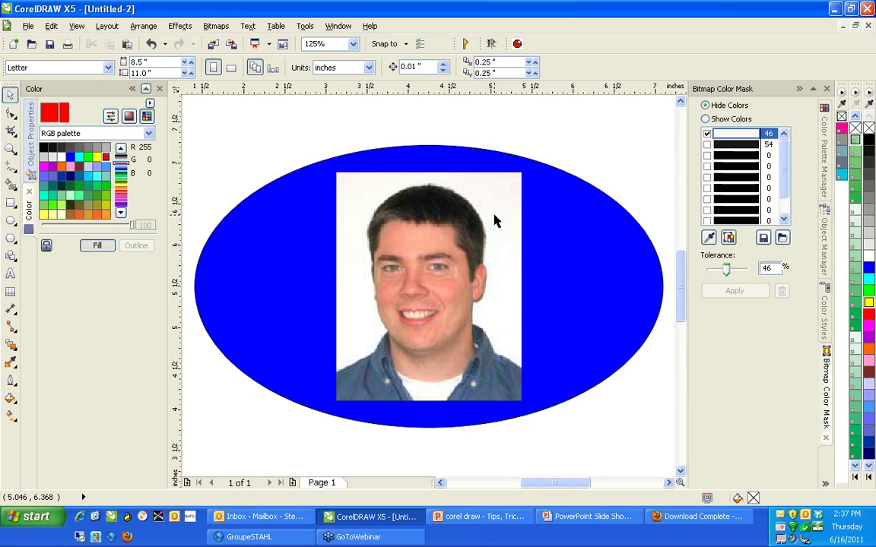
click(492, 182)
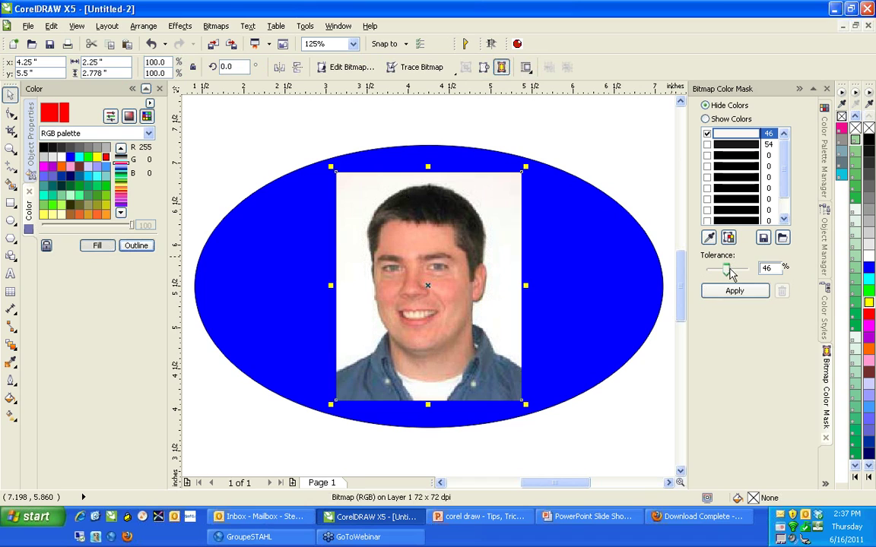
Step: Hide the sampled blue shirt color in the portrait with a bitmap color mask at 0% tolerance
drag(726, 271, 706, 273)
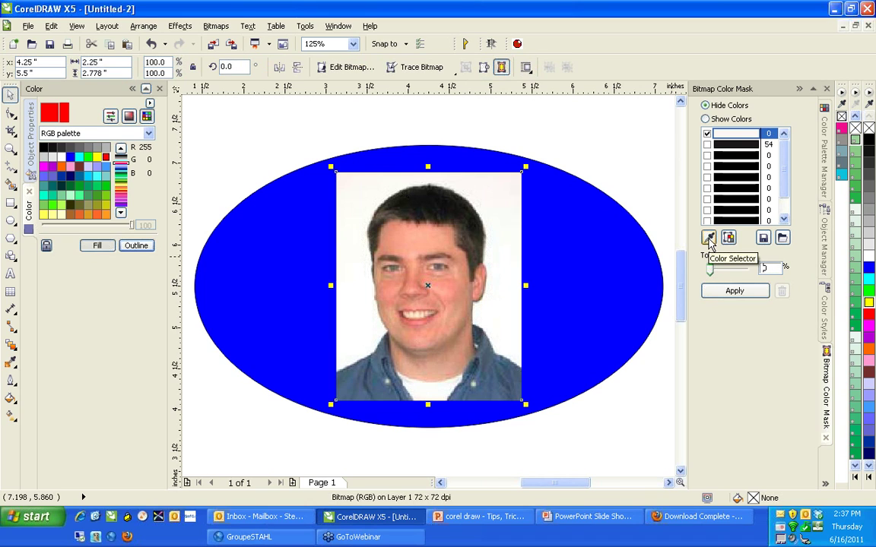
click(708, 239)
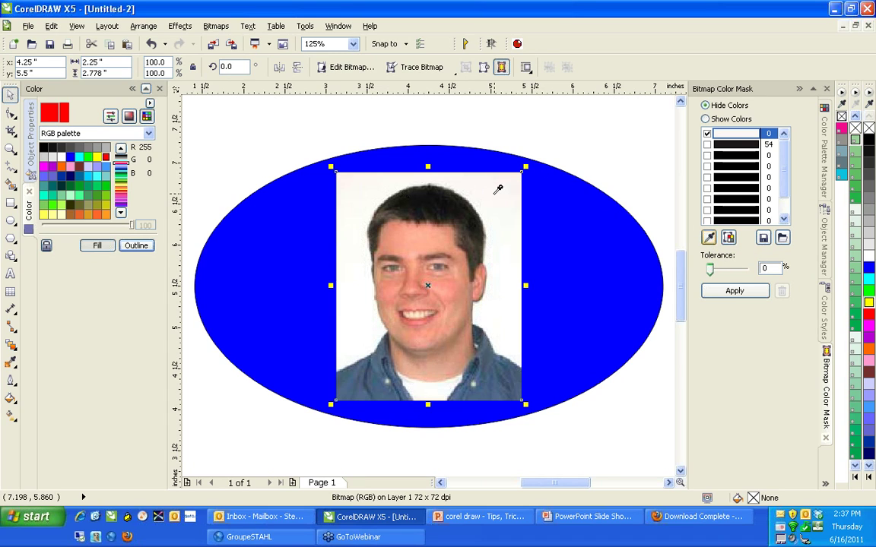
click(495, 363)
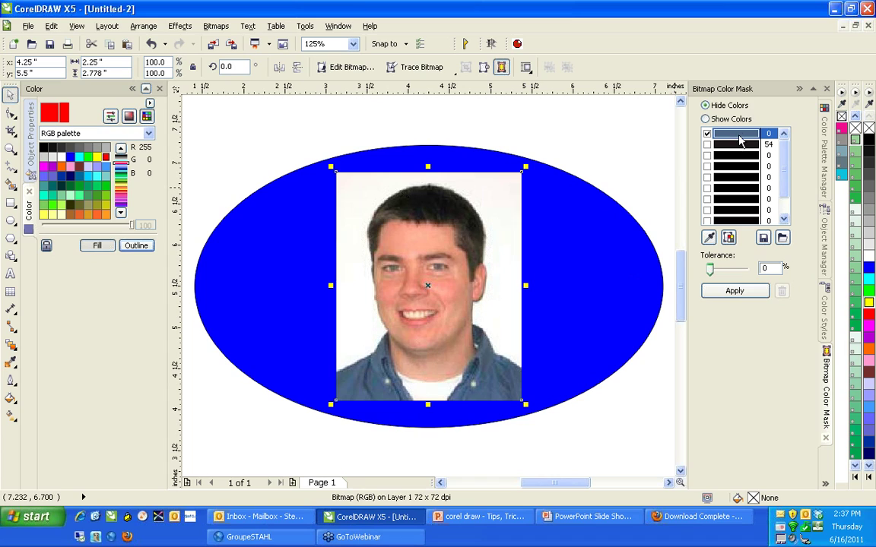
click(736, 295)
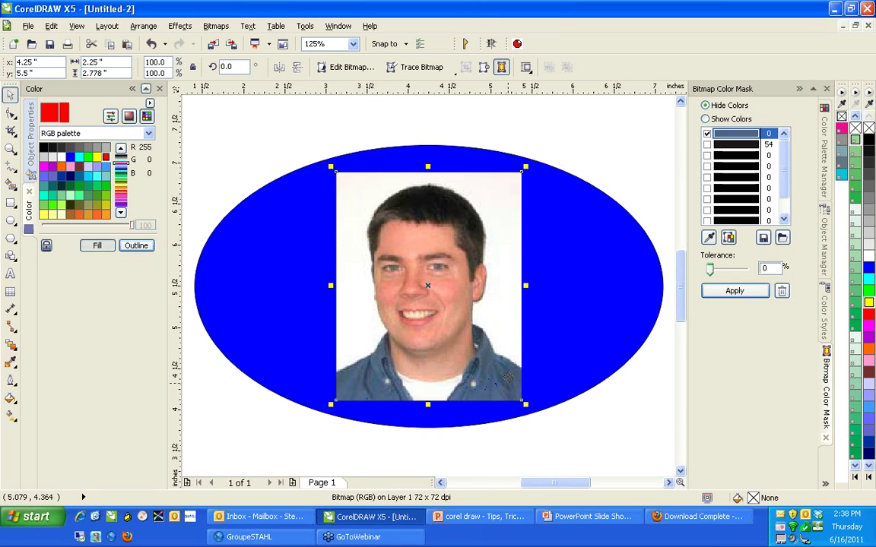
Step: Try the shirt color mask at 27% tolerance and undo it
click(711, 271)
drag(708, 270, 718, 270)
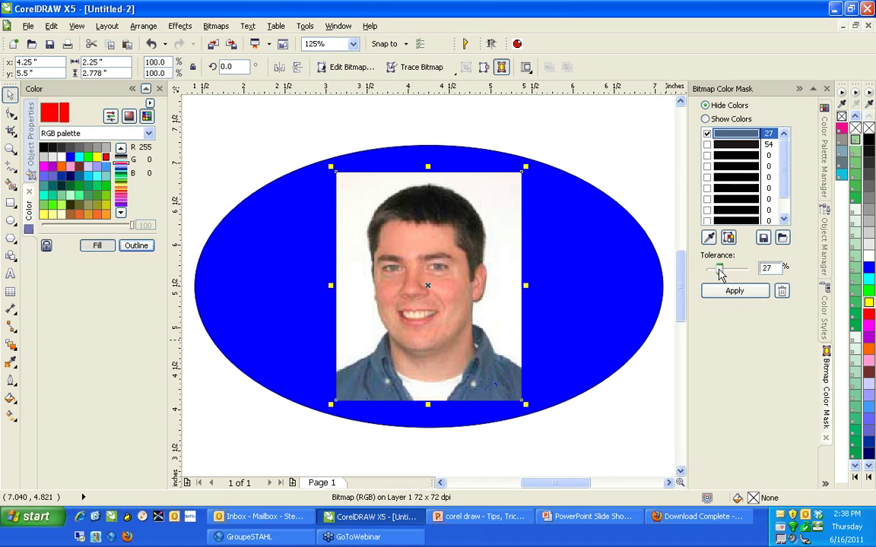
click(725, 294)
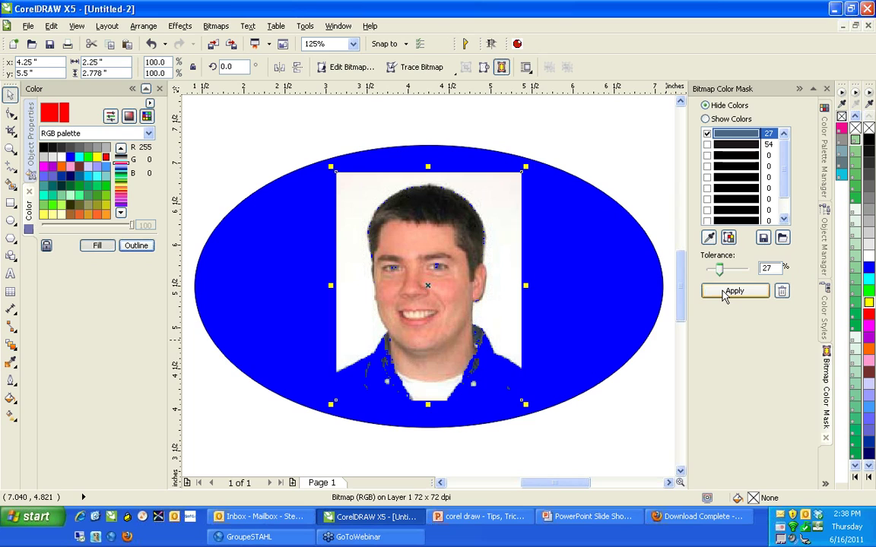
key(ctrl+z)
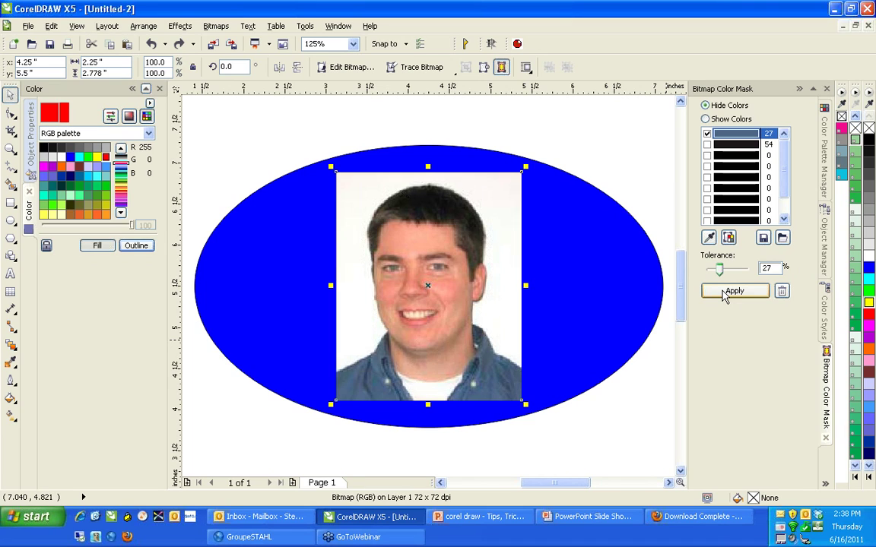
Step: Try hiding the portrait's white background with a color mask at 25% tolerance and undo it
click(708, 238)
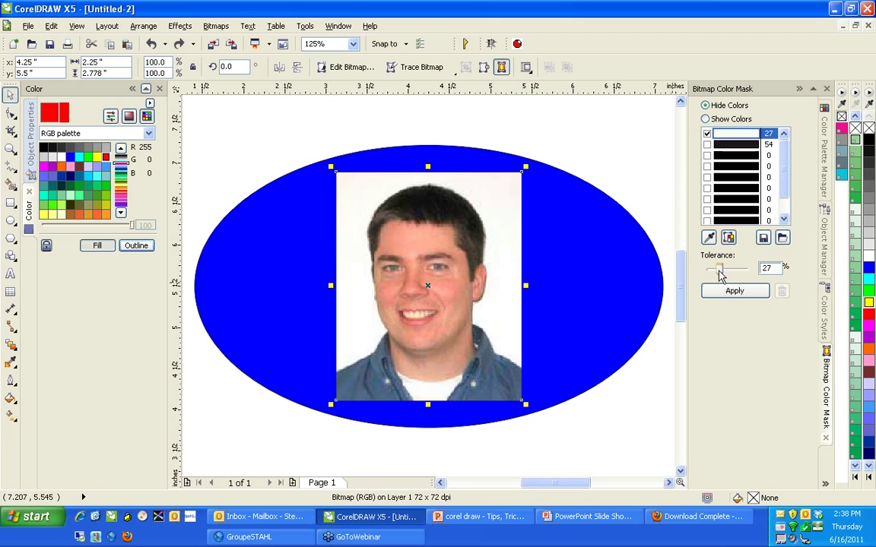
double_click(764, 270)
text(25)
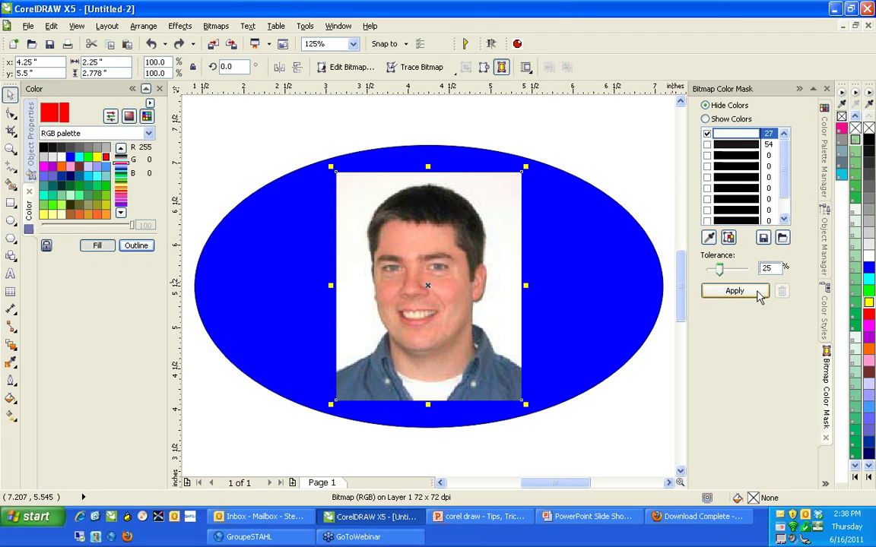
click(735, 292)
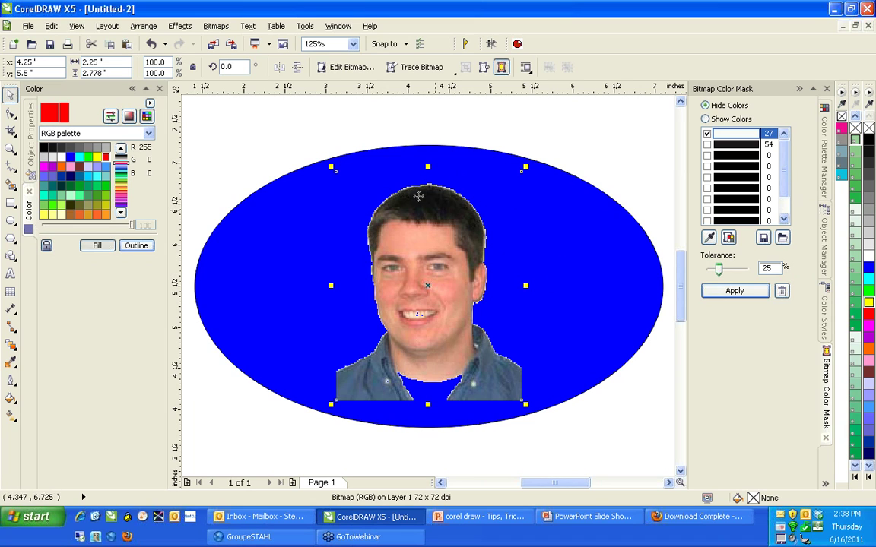
key(ctrl+z)
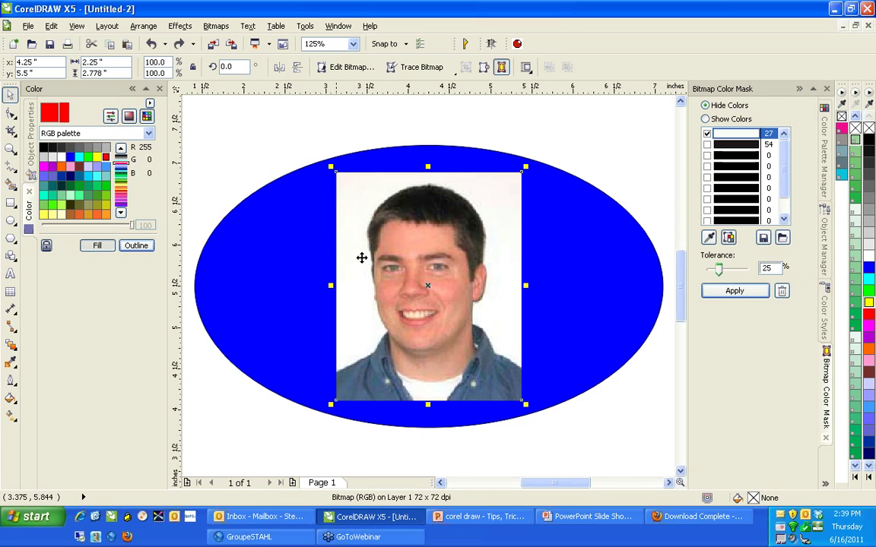
Step: Try the white background mask at 44% tolerance and undo it
drag(718, 271, 726, 270)
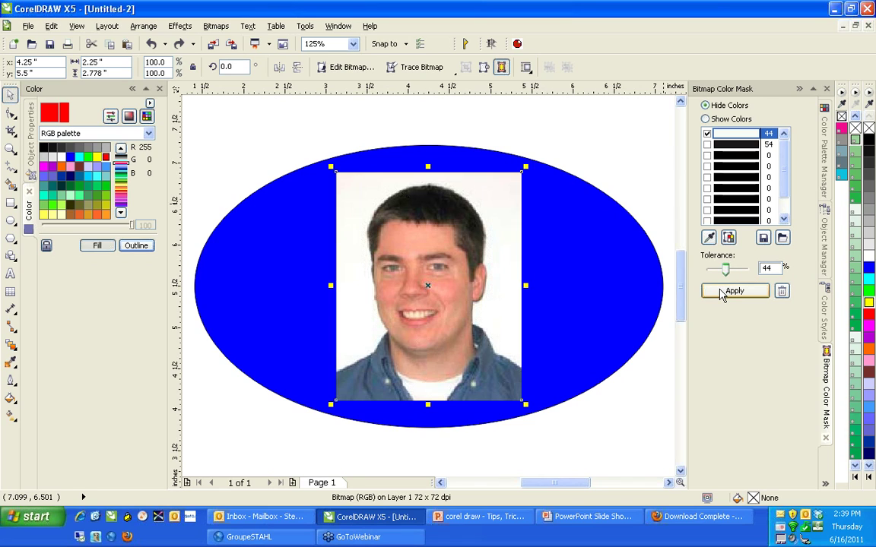
click(727, 292)
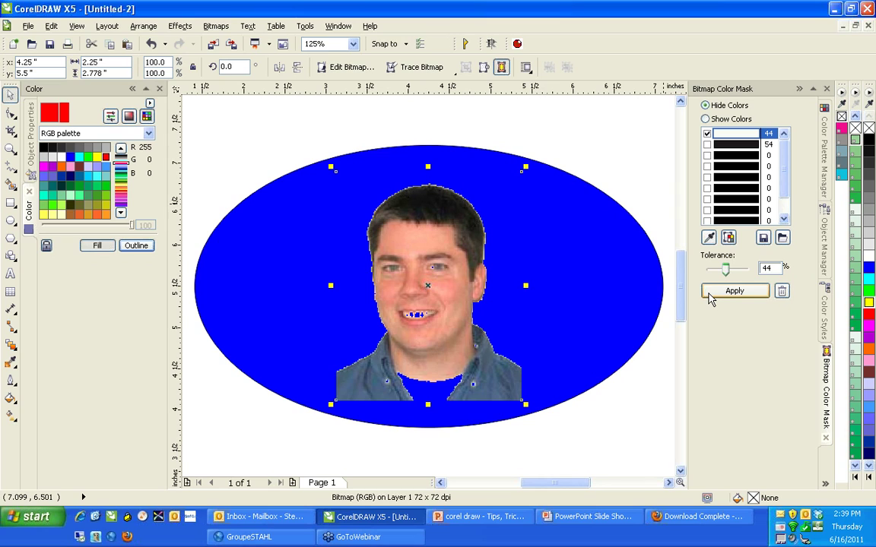
key(ctrl+z)
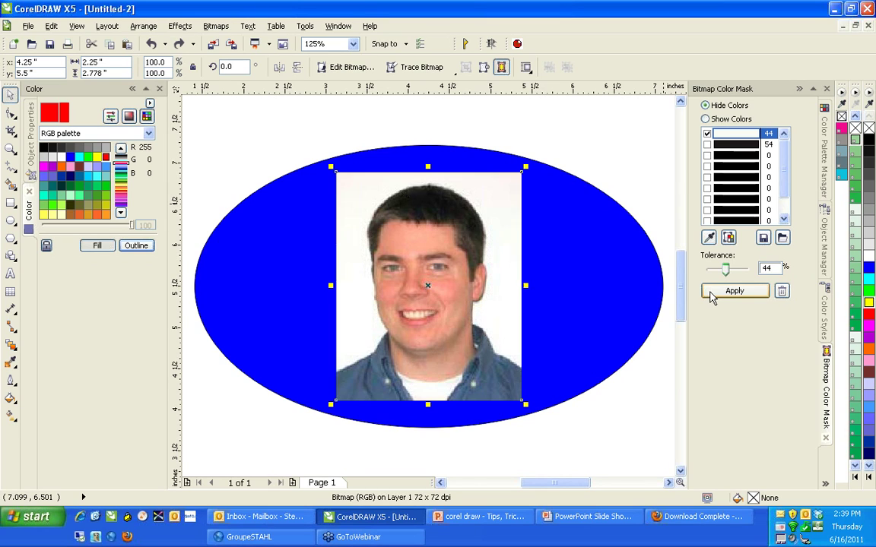
Step: Try the white background mask at 15% tolerance and undo it
drag(728, 271, 716, 283)
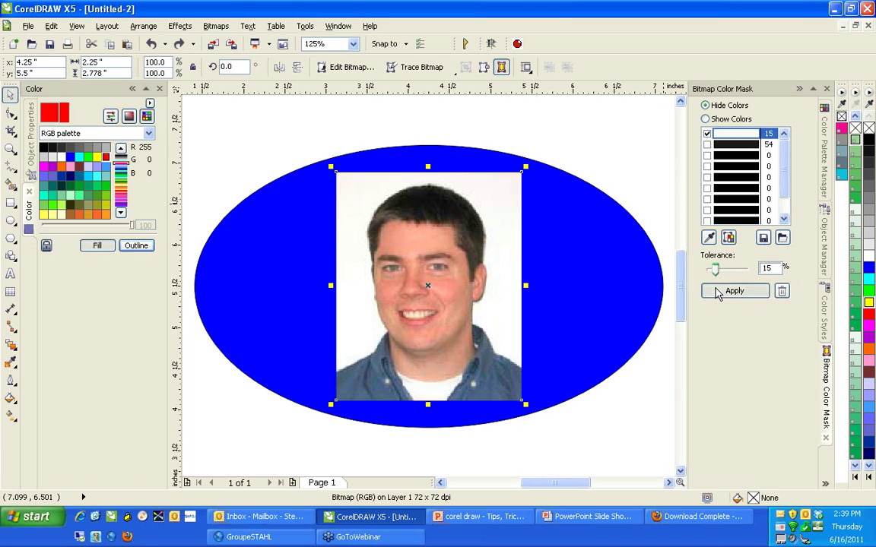
click(711, 290)
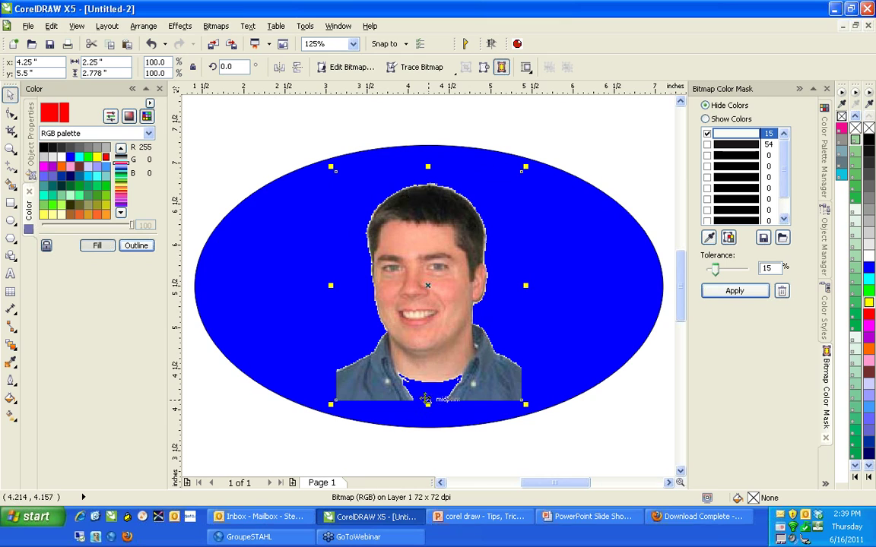
key(ctrl+z)
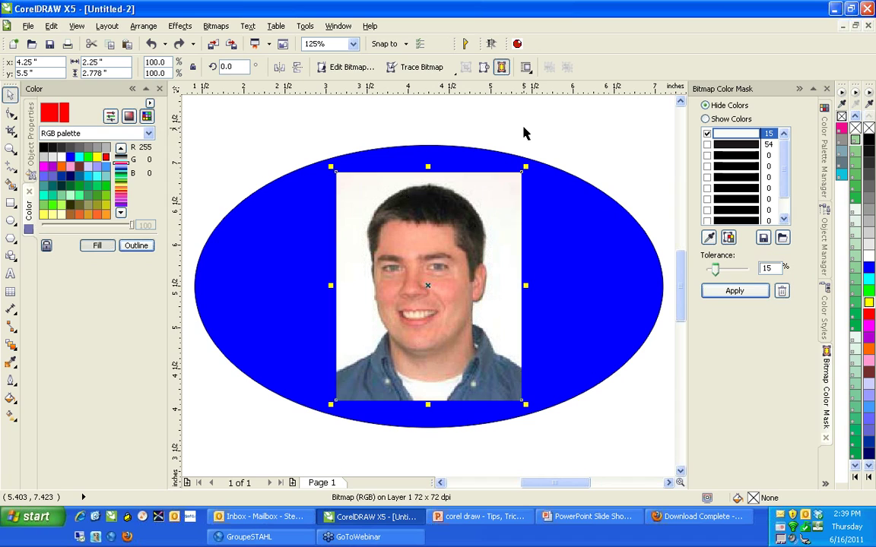
Step: Open the portrait in Corel PHOTO-PAINT and clear its white background using a Magic Wand mask with tolerance 10
click(358, 70)
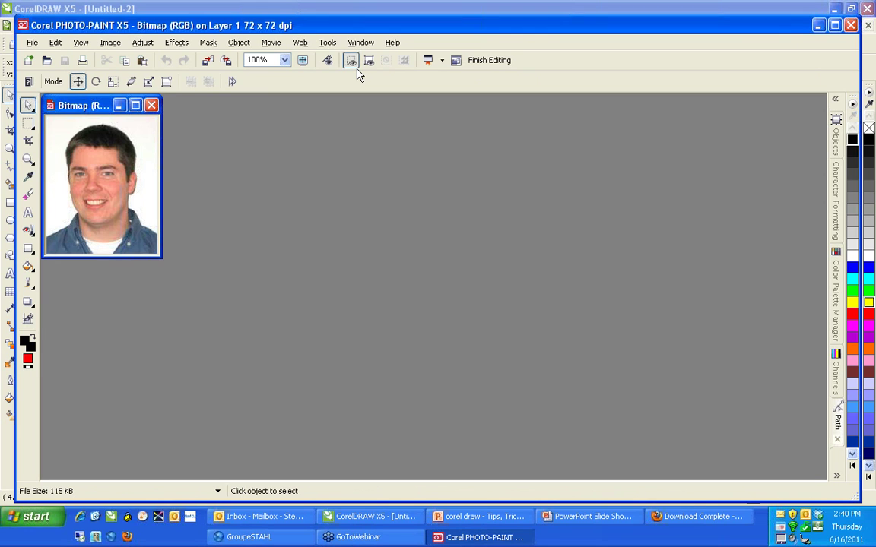
click(351, 61)
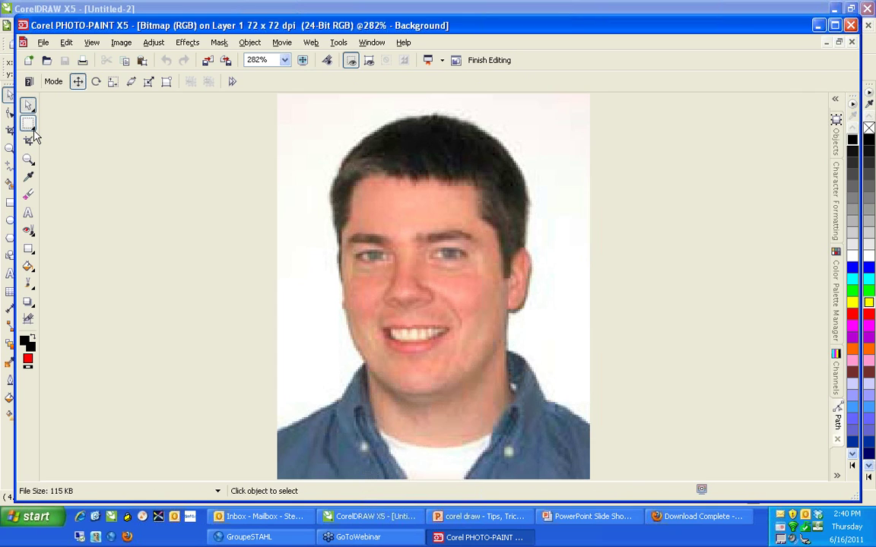
click(29, 123)
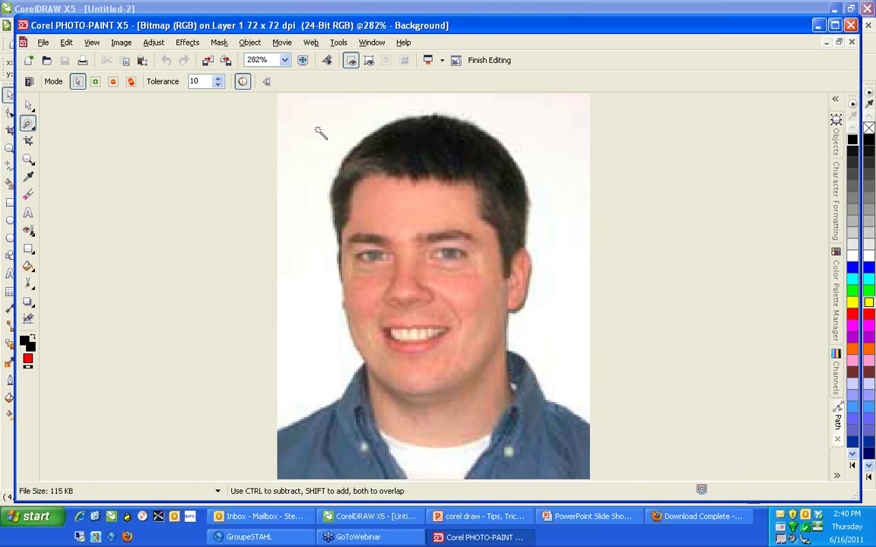
click(318, 133)
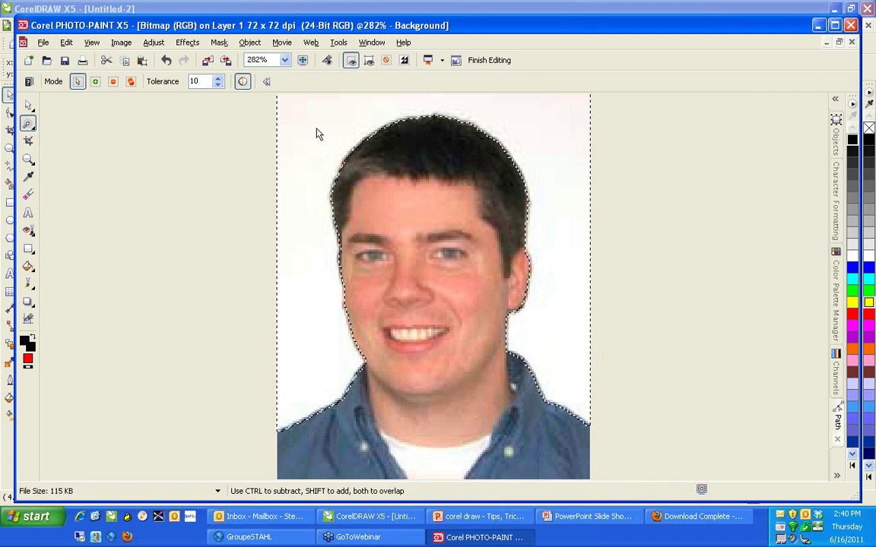
key(Delete)
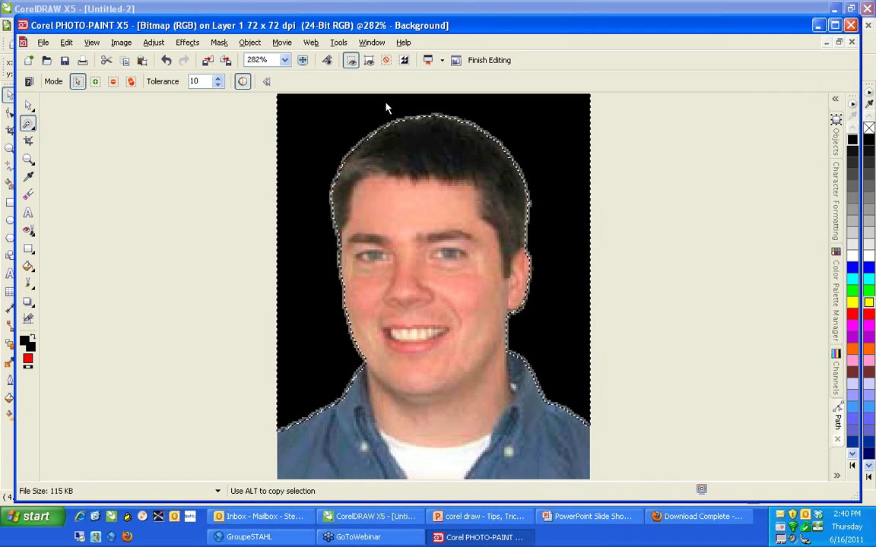
Step: Invert the mask to isolate the man and bring the cutout onto the CorelDRAW page beside the original photo
click(404, 60)
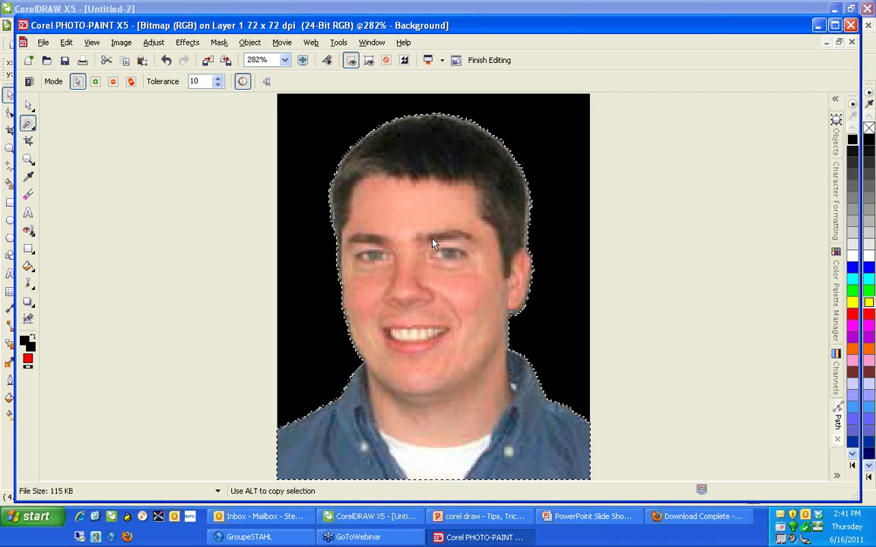
key(ctrl+minus)
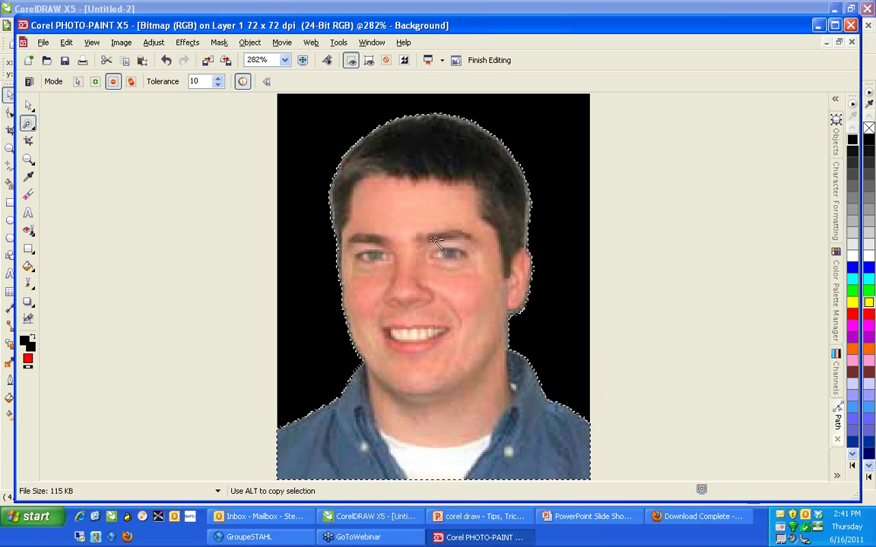
click(489, 60)
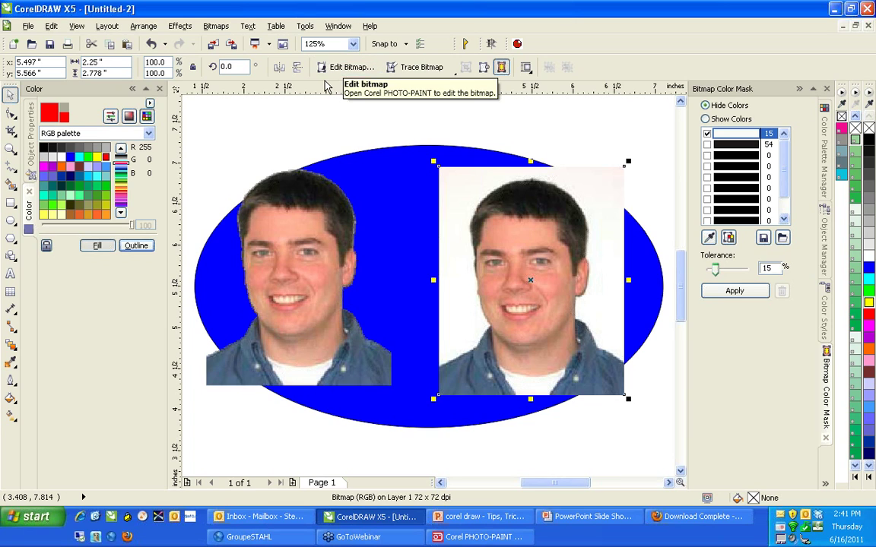
click(348, 121)
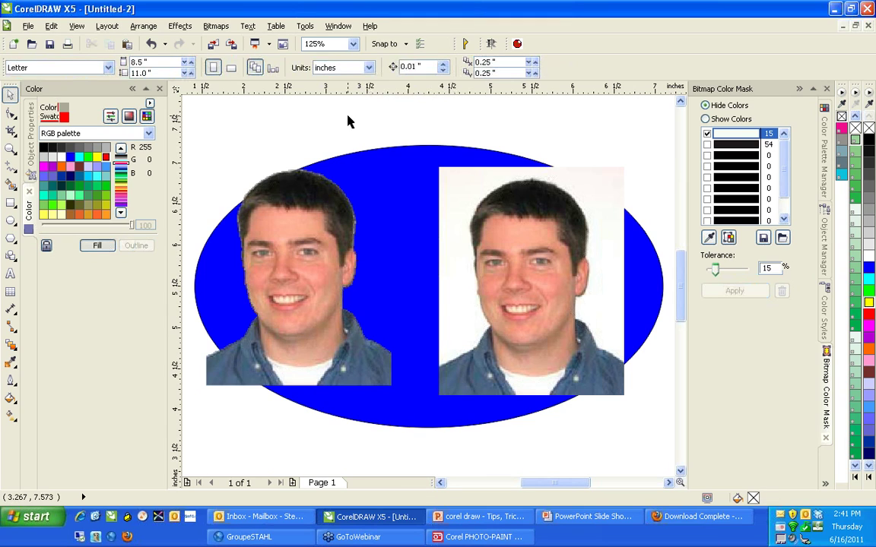
Step: Switch to the PowerPoint slide show and advance past the Bitmap Masking slide
key(alt+Tab)
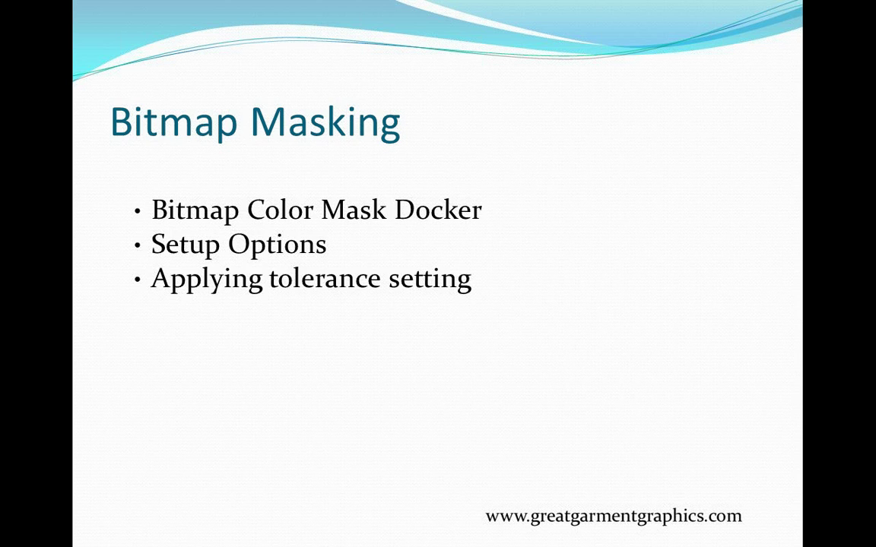
key(Right)
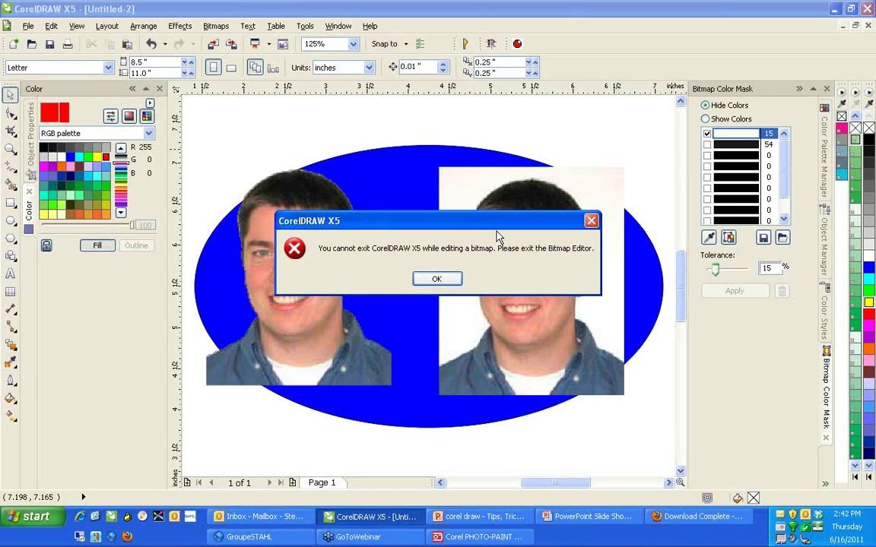
Step: Close the portrait document Untitled-2 without saving and select the ellipse in the Untitled-1 drawing
click(451, 279)
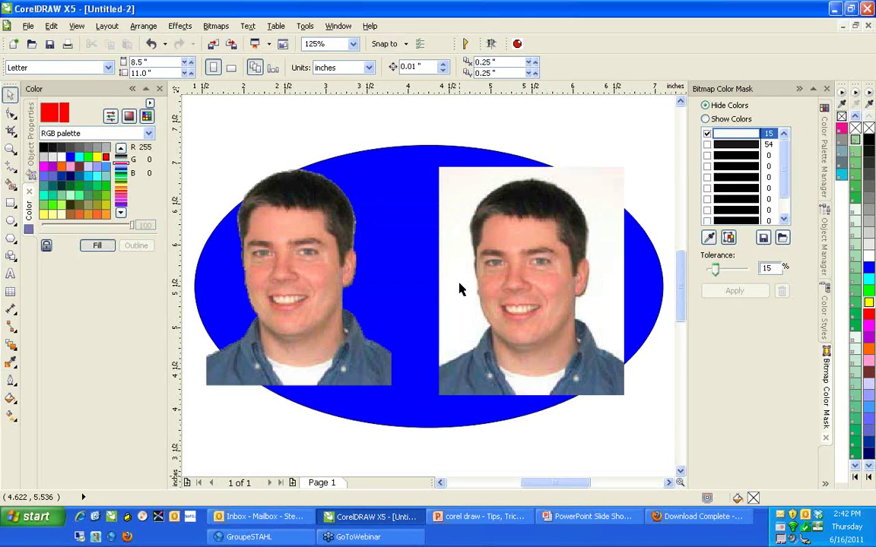
click(870, 24)
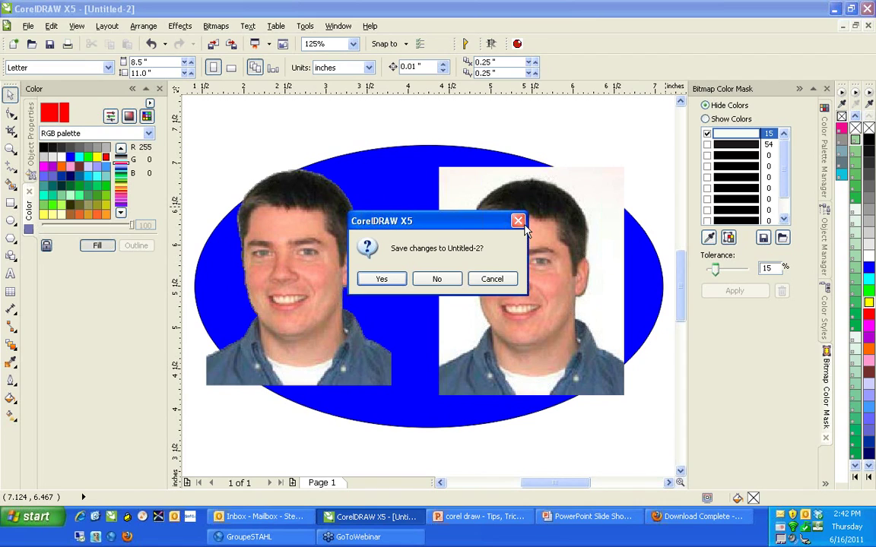
click(438, 279)
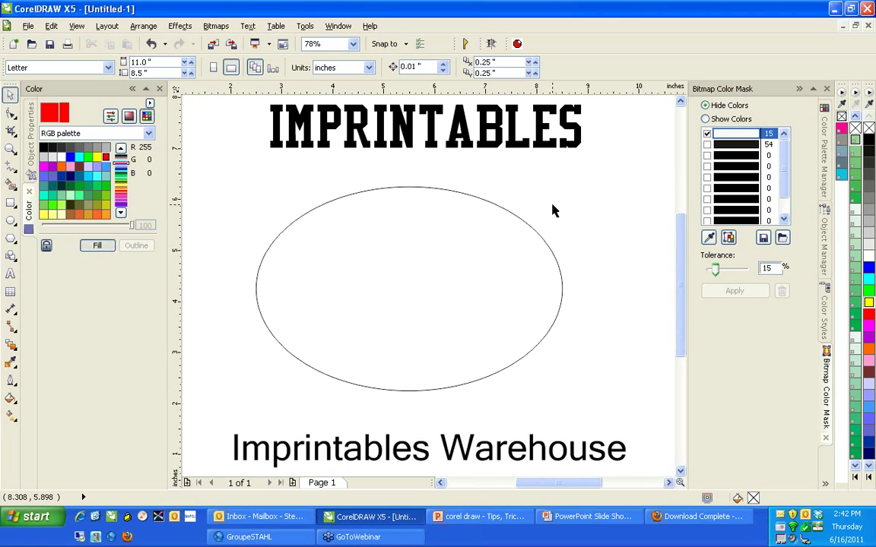
click(500, 243)
key(space)
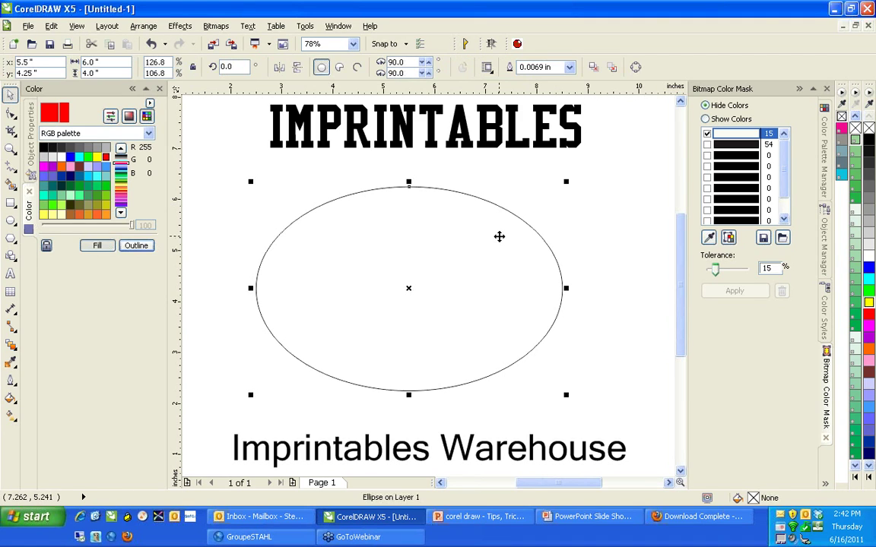
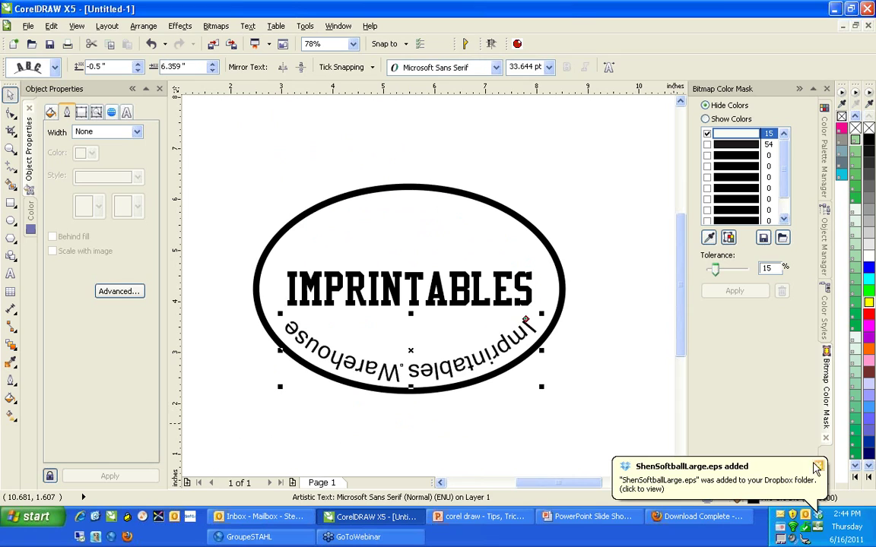
Step: Mirror the "Imprintables Warehouse" path text horizontally and vertically, and set its distance from the ellipse to -0.25 inches
click(819, 467)
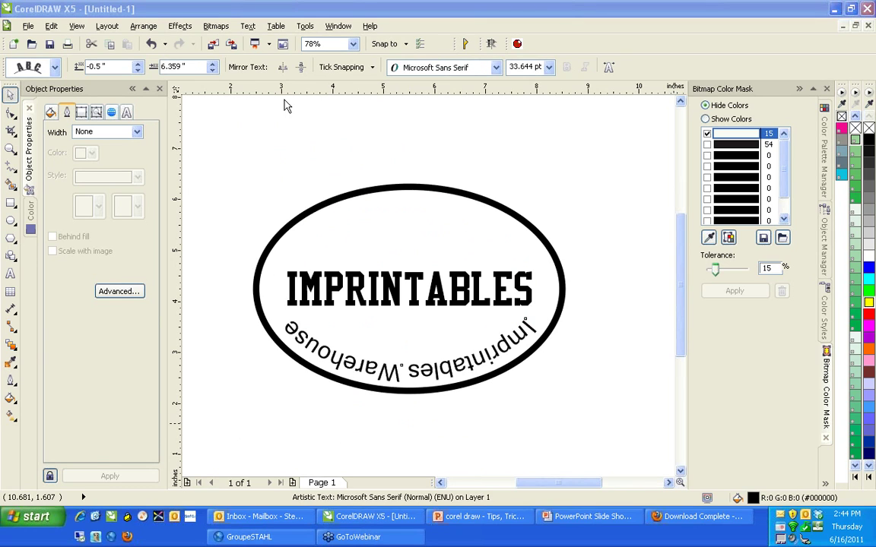
click(301, 68)
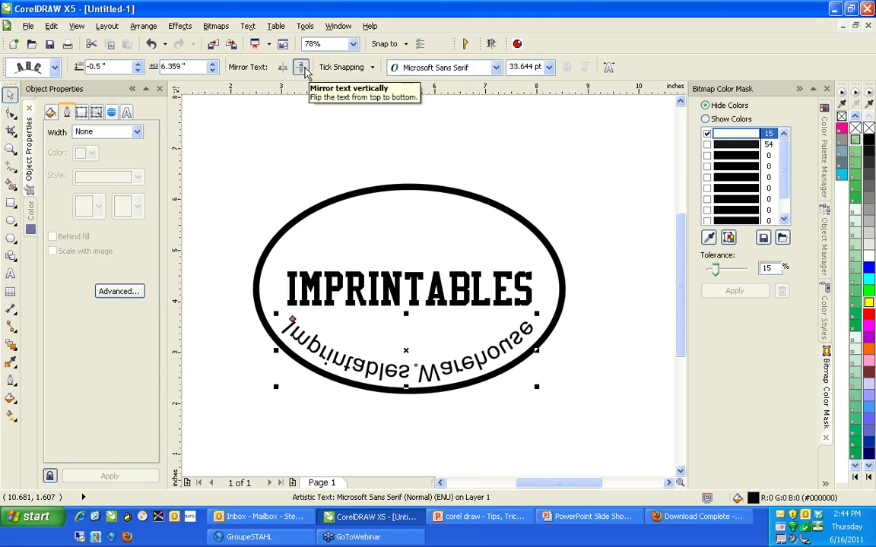
click(303, 68)
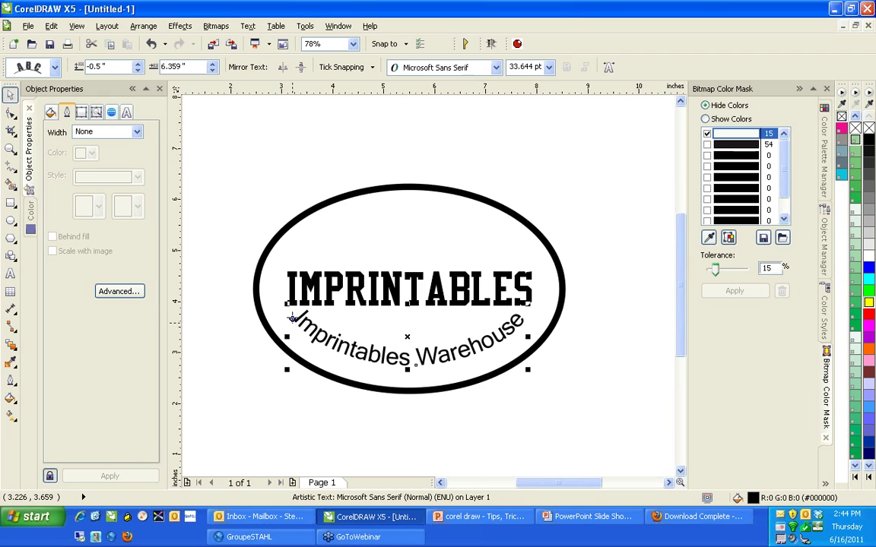
mouse_move(290, 318)
mouse_down()
mouse_move(282, 334)
mouse_move(290, 336)
mouse_up()
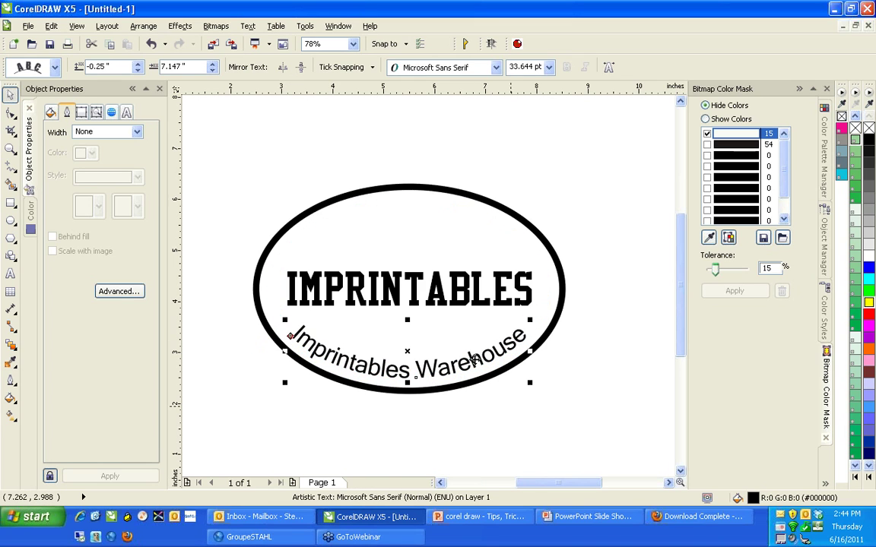
click(251, 394)
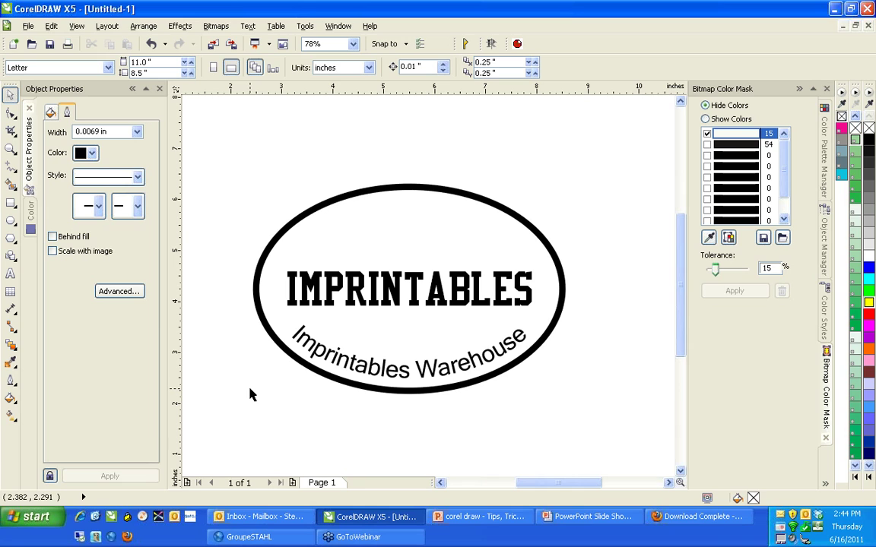
Step: Undo the changes to "Imprintables Warehouse" back to straight text below the ellipse, and deselect it
drag(287, 356, 294, 360)
key(ctrl+z)
key(ctrl+z)
key(ctrl+z)
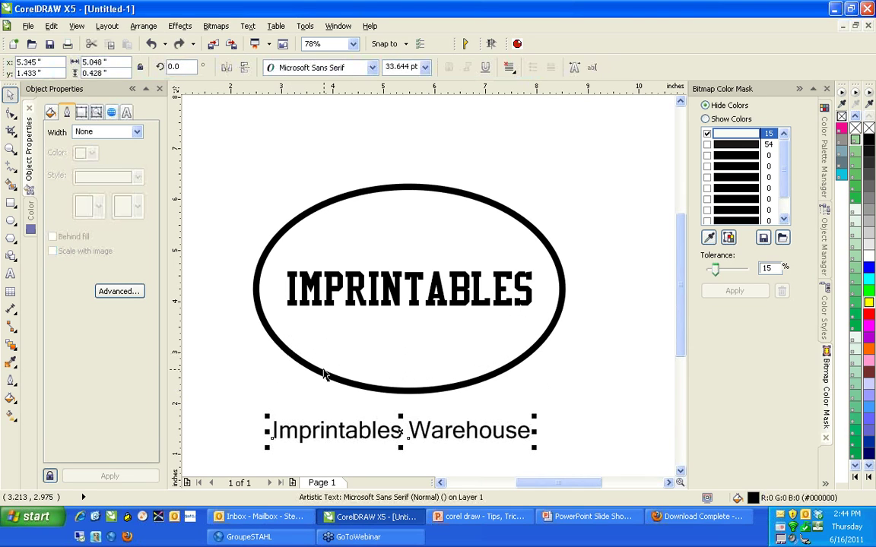
click(235, 369)
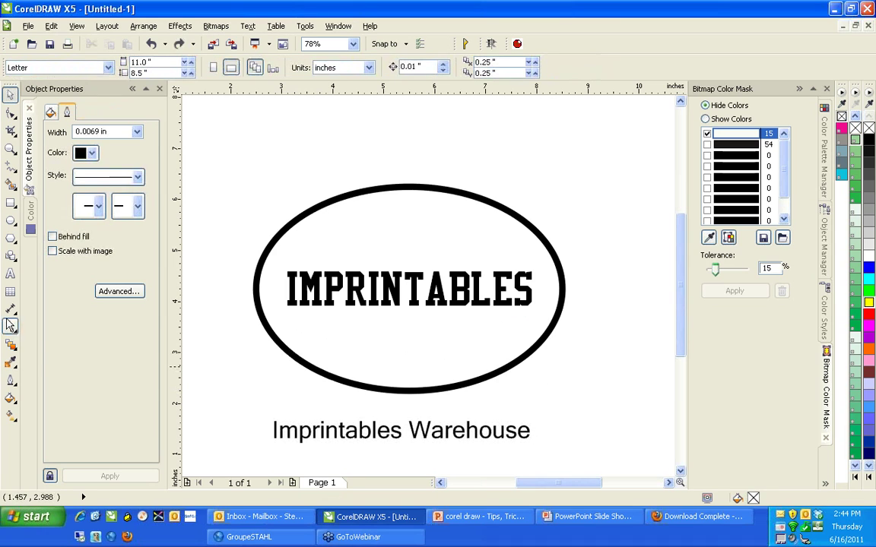
Step: Draw a wavy freehand curve about 8.3 inches wide and 0.9 inches high above the ellipse
click(11, 166)
mouse_move(219, 196)
mouse_down()
mouse_move(254, 161)
mouse_move(417, 166)
mouse_move(527, 157)
mouse_move(605, 194)
mouse_move(637, 162)
mouse_up()
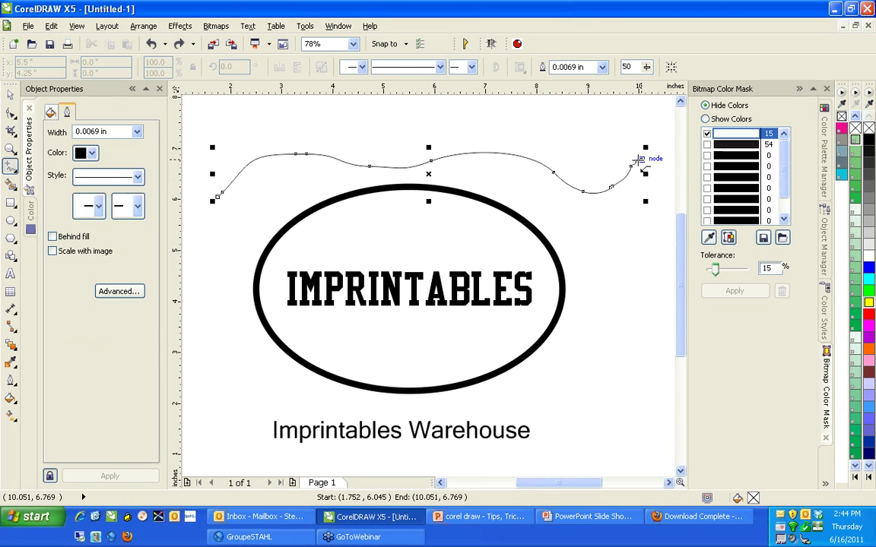
click(10, 94)
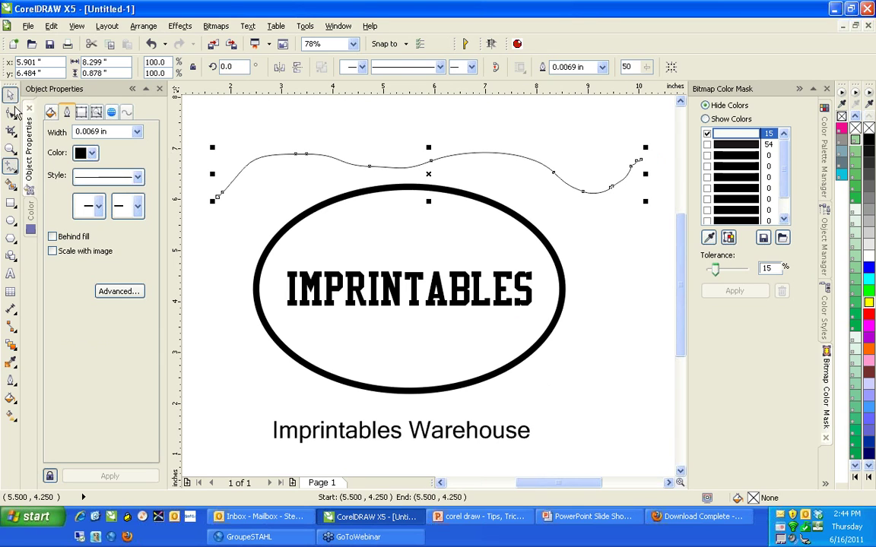
Step: Fit the "Imprintables Warehouse" text to the wavy curve at a distance of 0.375 inches above it
click(344, 439)
click(249, 26)
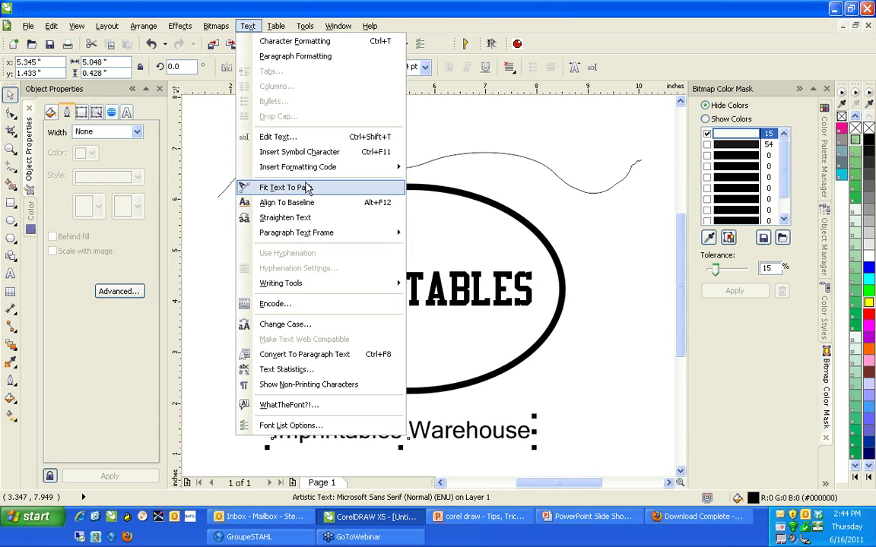
click(335, 187)
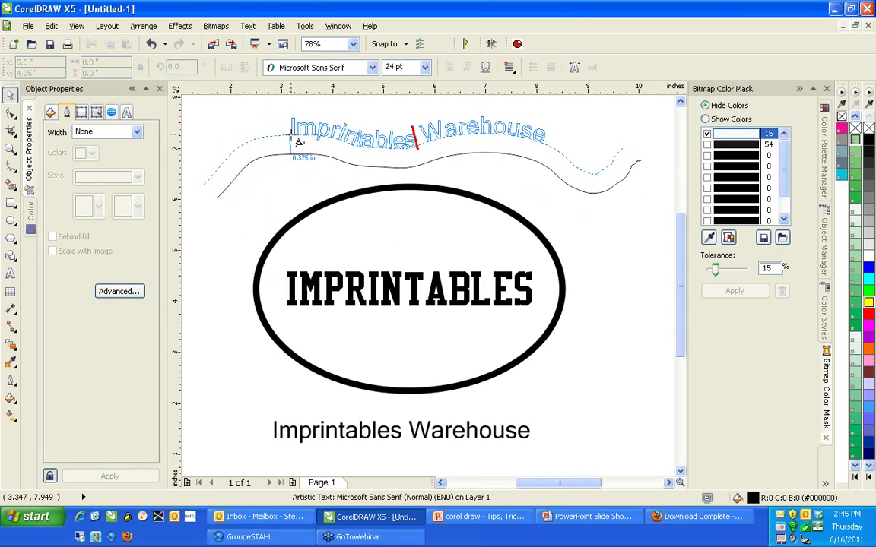
click(290, 133)
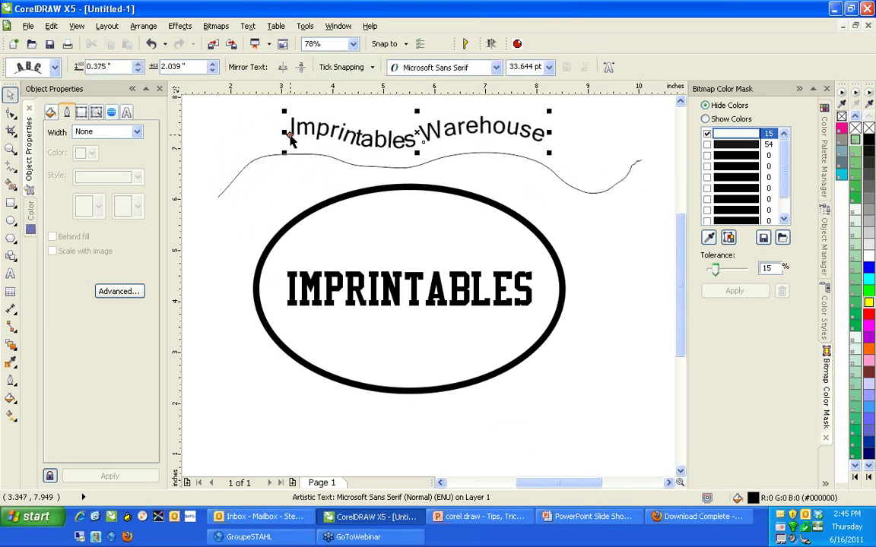
Step: Widen the letter spacing of the curved text with the Shape tool so it extends further along the curve
click(12, 114)
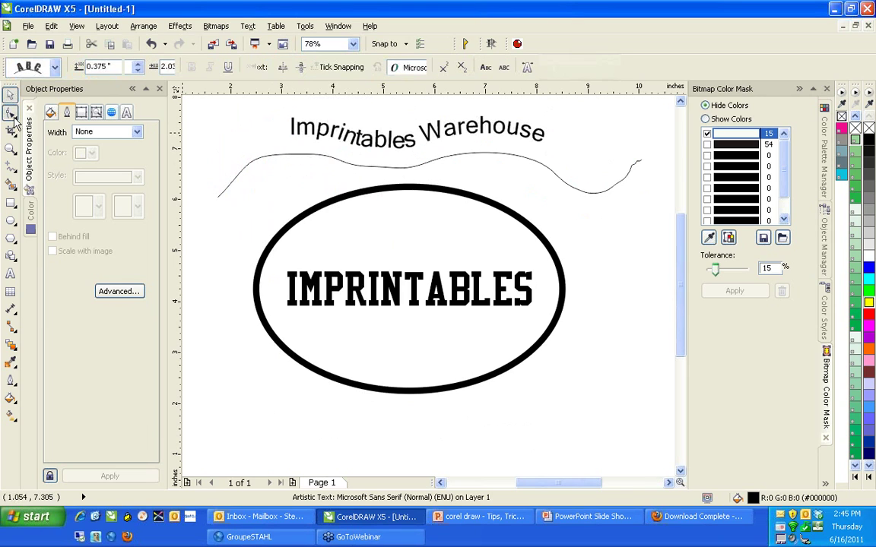
drag(557, 154, 608, 174)
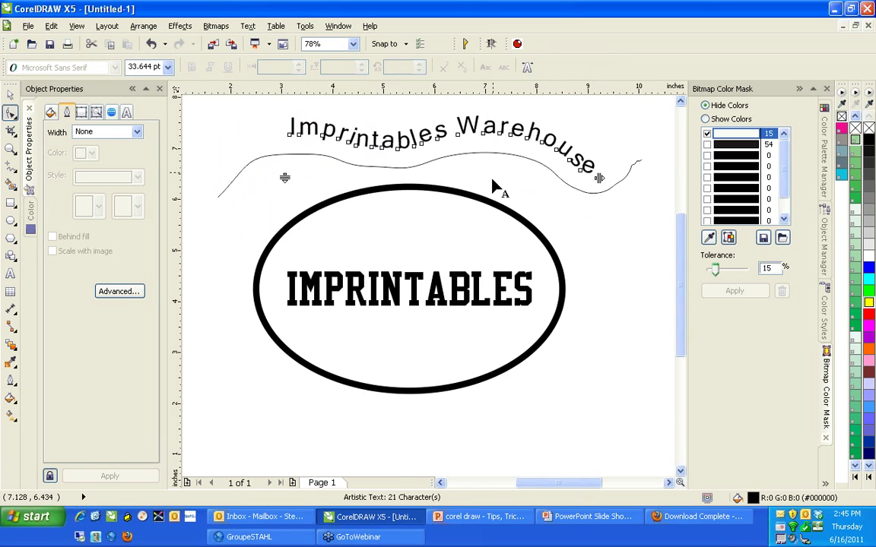
click(10, 95)
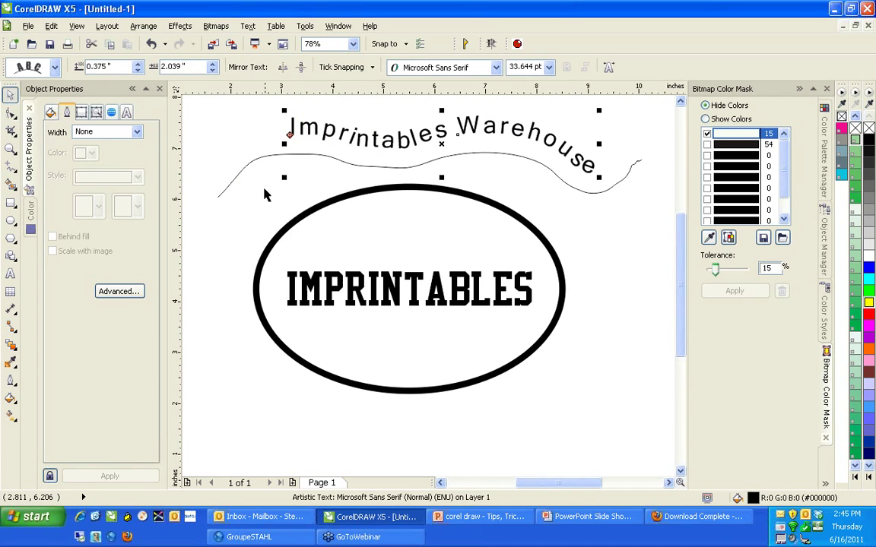
click(300, 169)
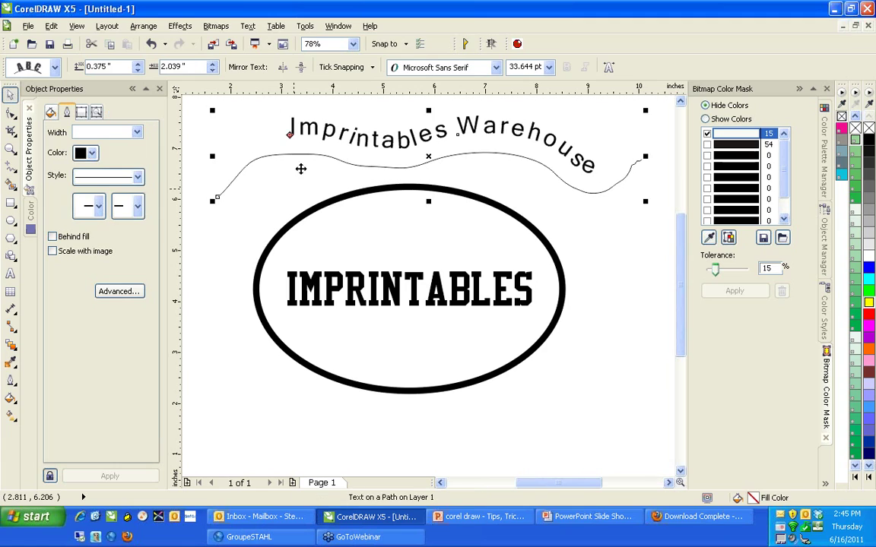
click(201, 275)
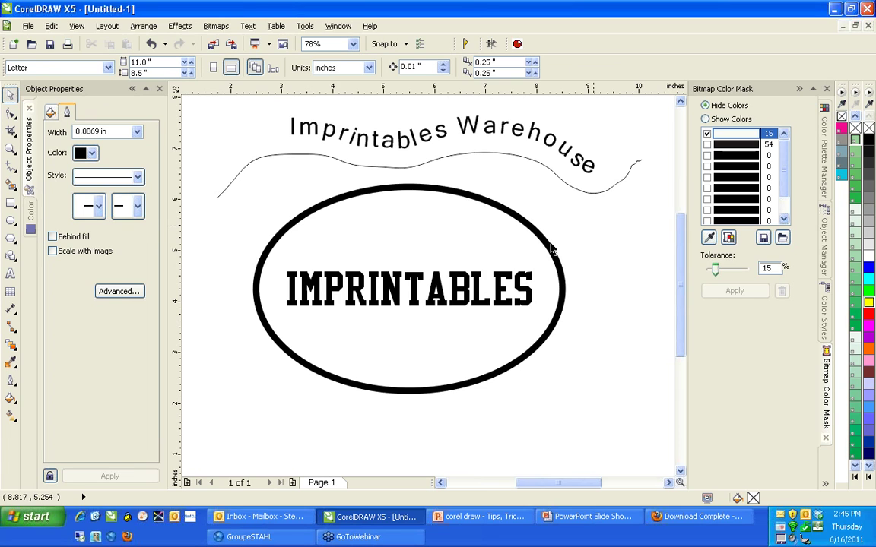
Step: Move the IMPRINTABLES text below the ellipse, cut it, and paste it into a new Letter-size document
click(439, 289)
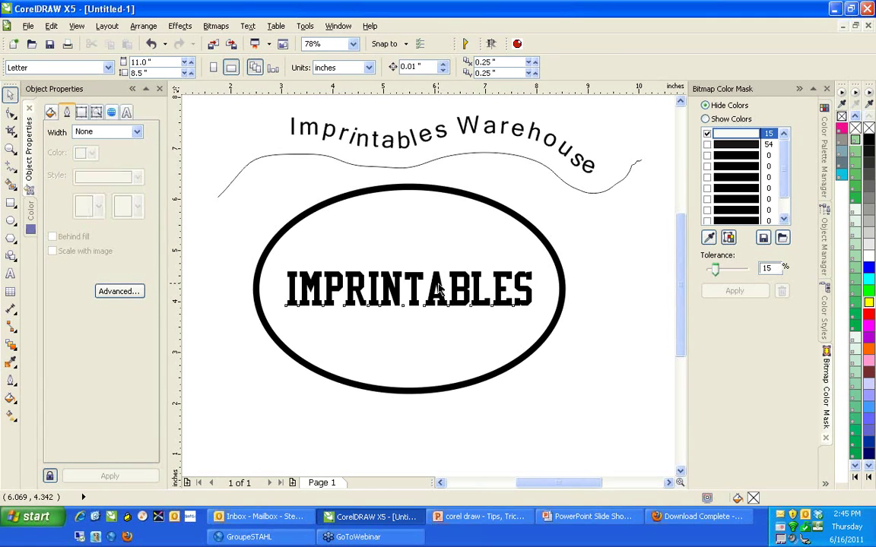
drag(439, 289, 447, 418)
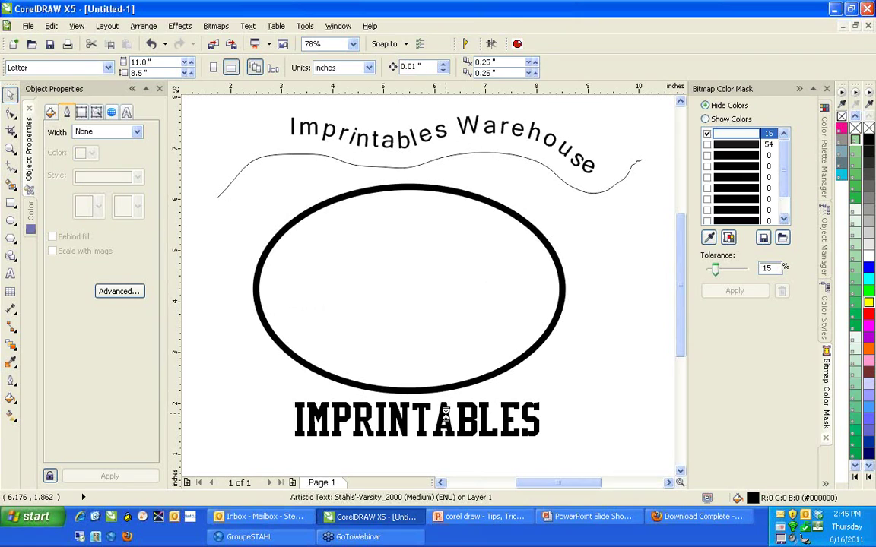
key(Delete)
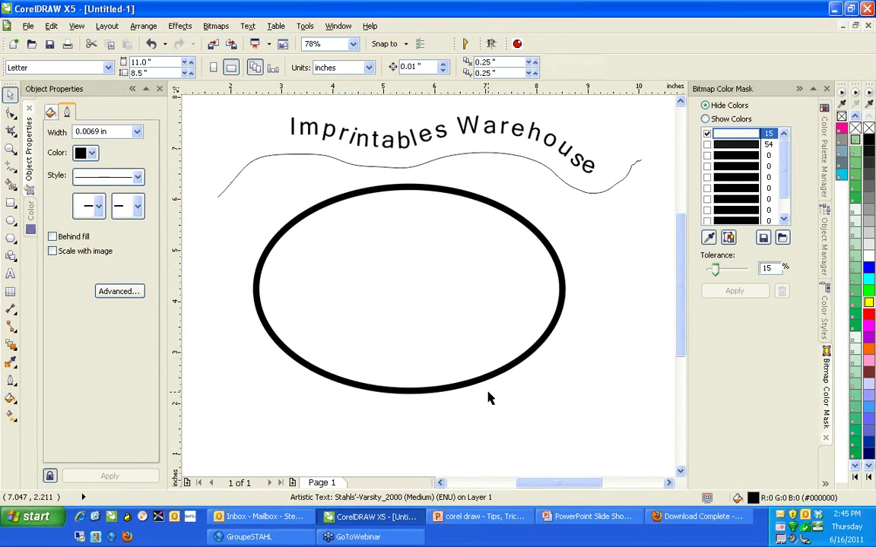
click(17, 46)
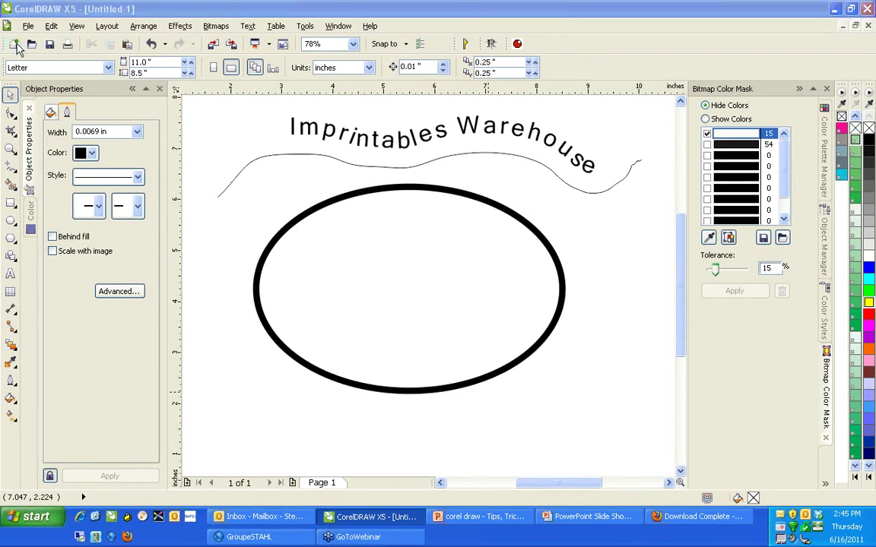
click(396, 379)
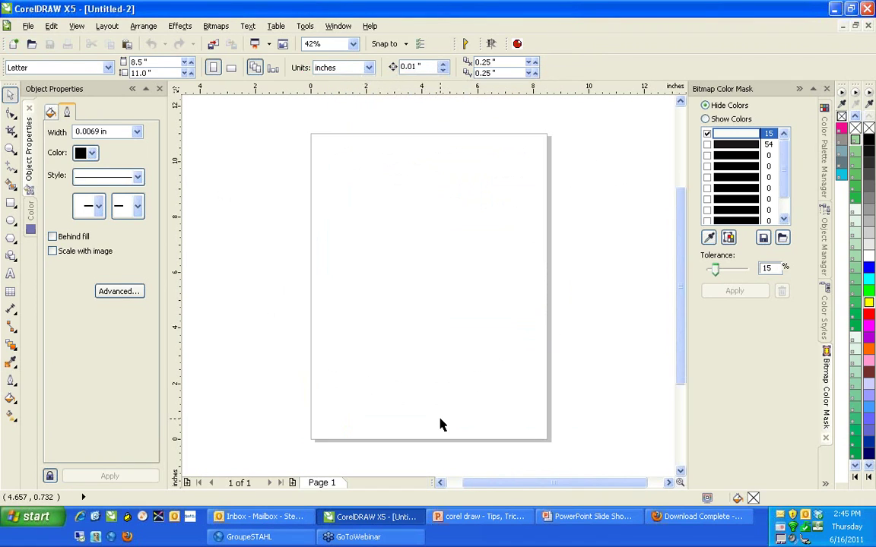
key(ctrl+v)
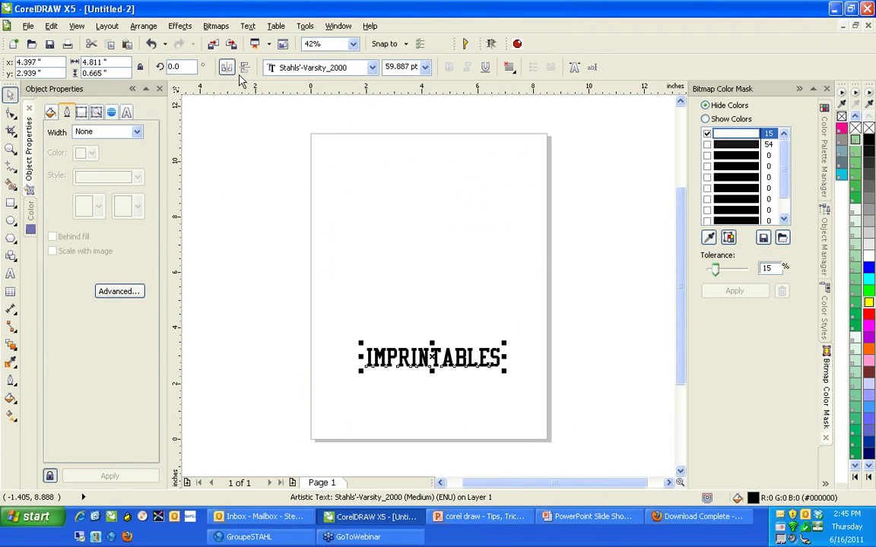
Step: Switch the page to landscape orientation and center the IMPRINTABLES text on it
click(266, 149)
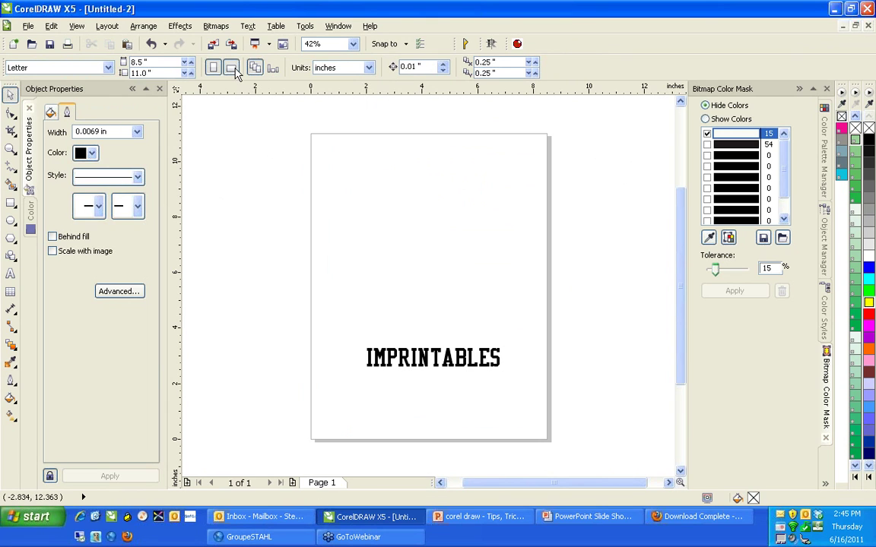
click(231, 67)
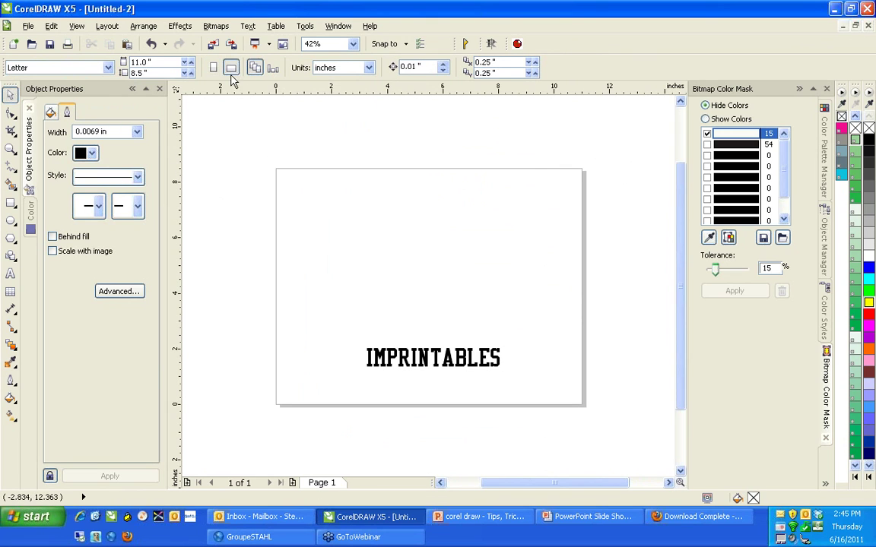
click(494, 359)
key(p)
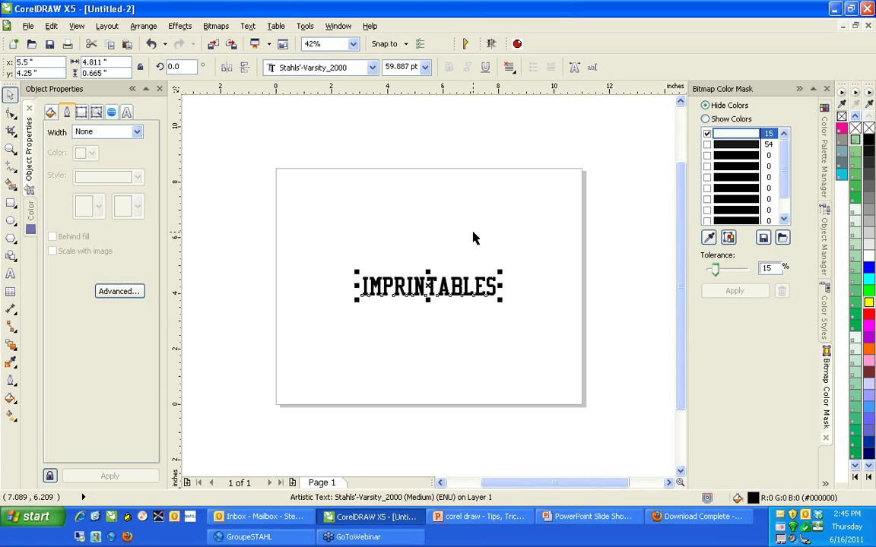
Step: Scale the IMPRINTABLES text up proportionally to about 6.27 inches wide
key(shift+F2)
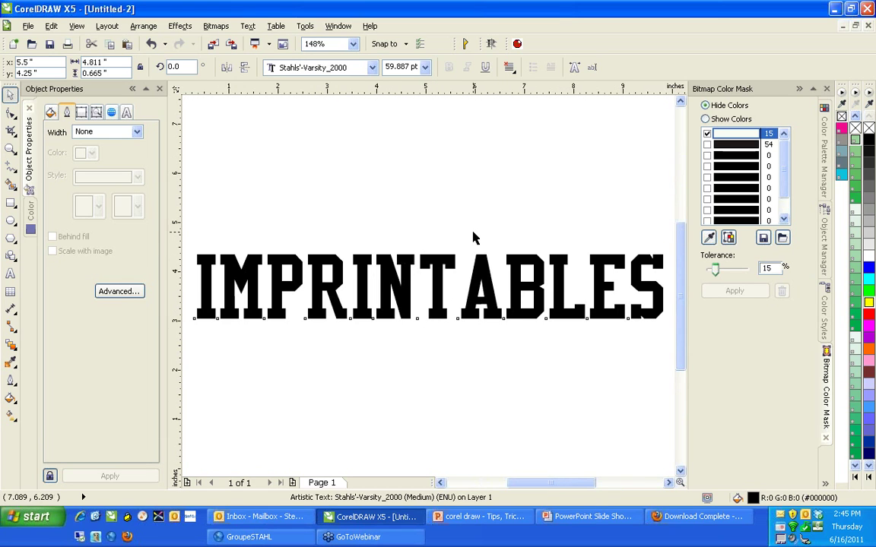
key(F3)
click(471, 203)
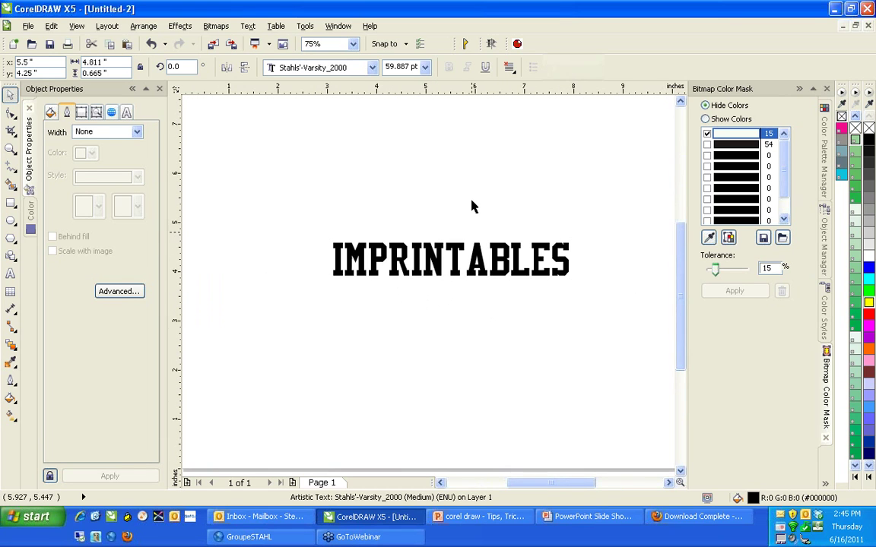
click(478, 272)
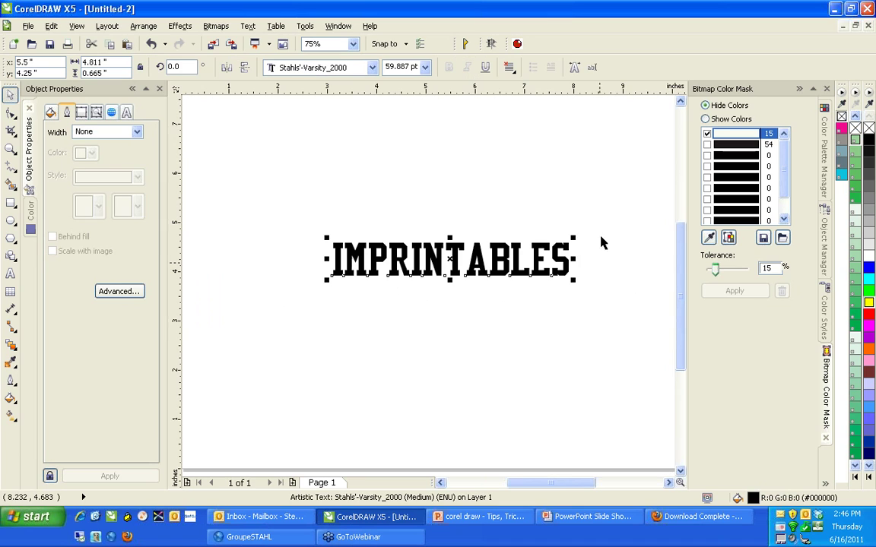
click(328, 241)
click(337, 247)
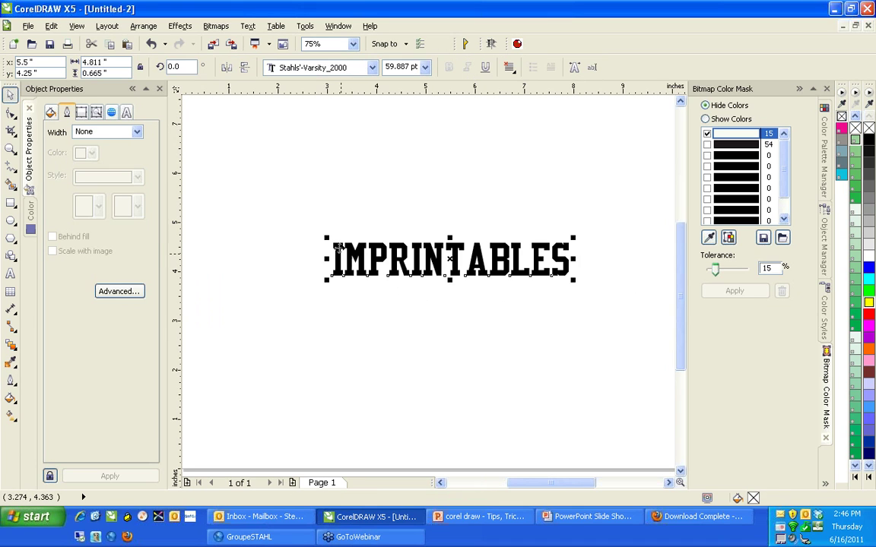
drag(327, 238, 254, 203)
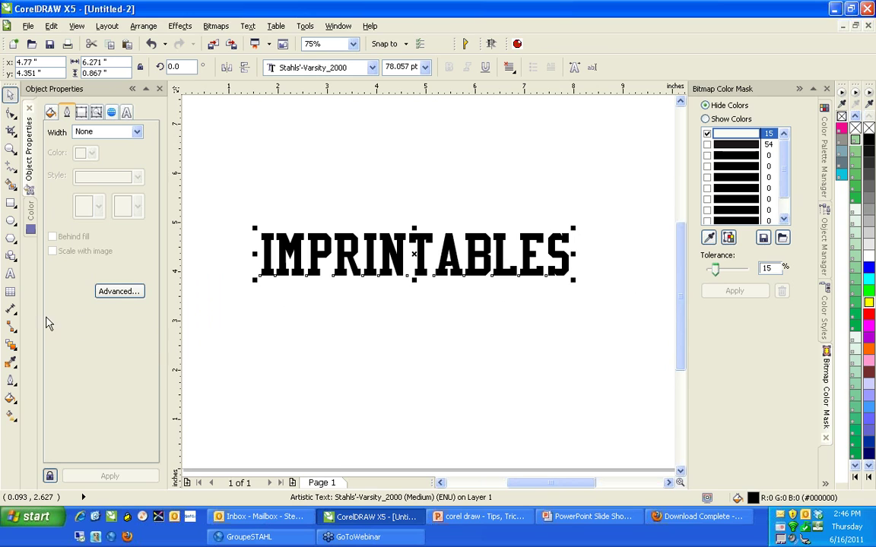
Step: Activate the Envelope tool on the IMPRINTABLES text and check its node selection and mapping options, keeping Rectangular and Putty
click(16, 351)
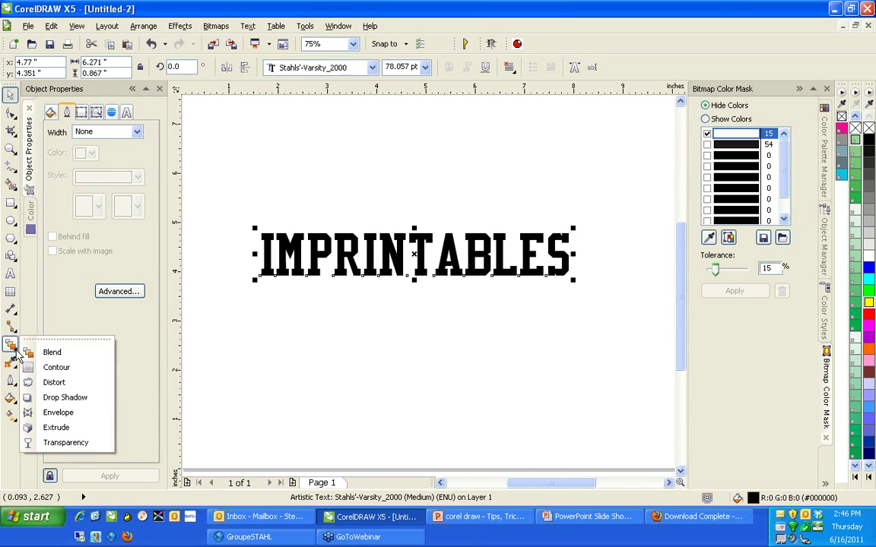
click(59, 413)
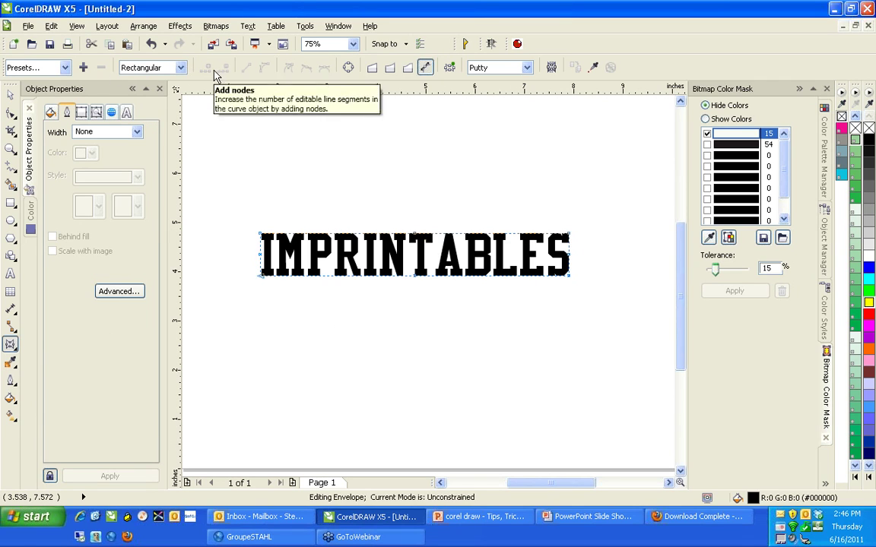
click(182, 69)
click(183, 79)
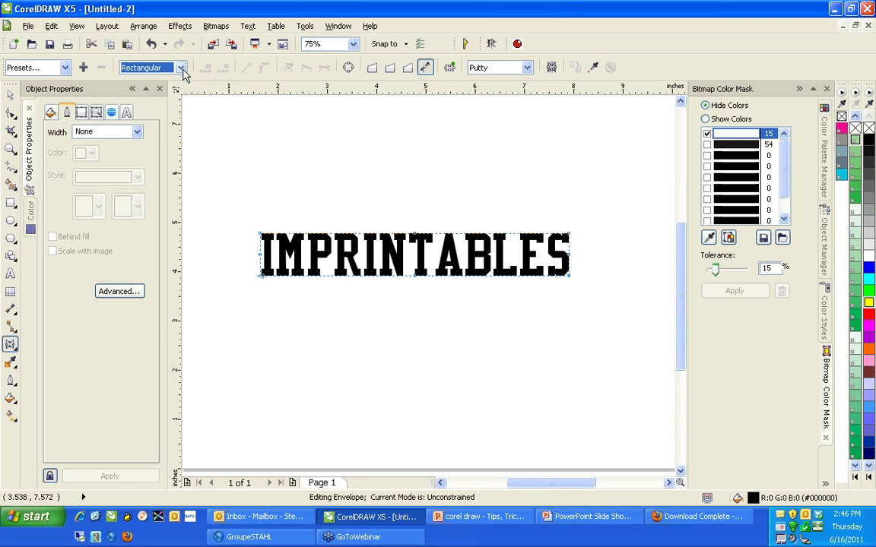
click(527, 68)
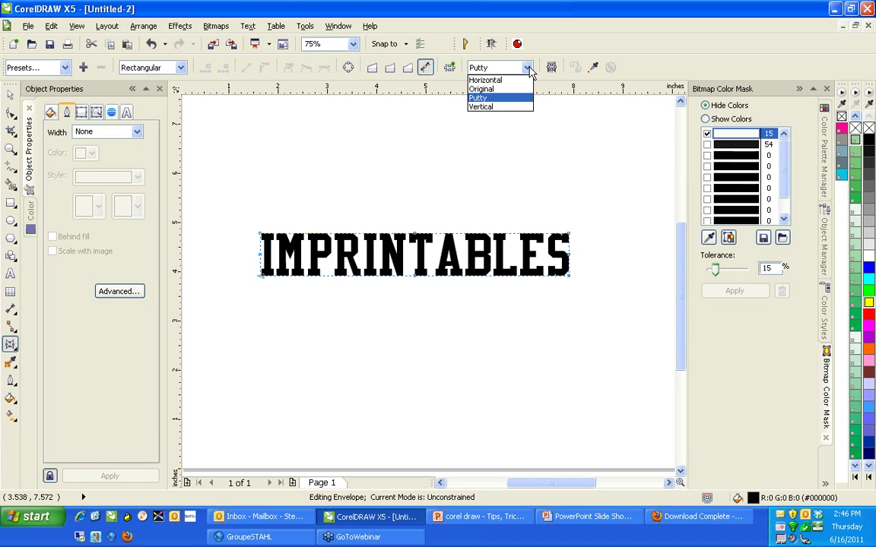
click(529, 69)
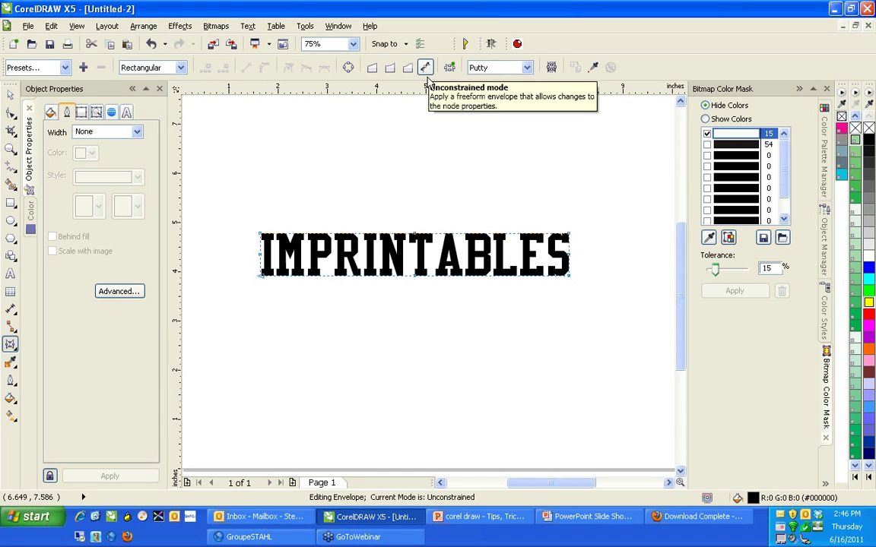
Step: Try reshaping the text by raising the envelope's top middle node in Unconstrained mode and in Single Arc mode
drag(415, 235, 357, 187)
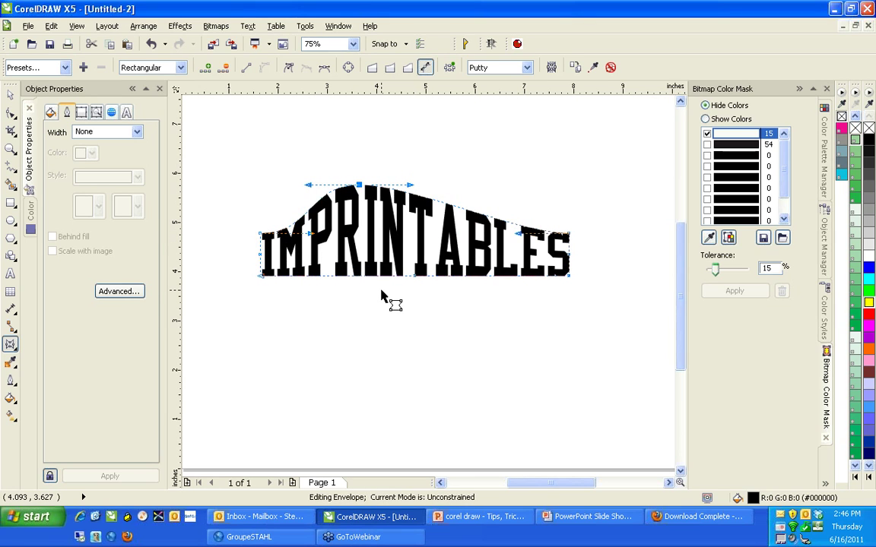
key(ctrl+z)
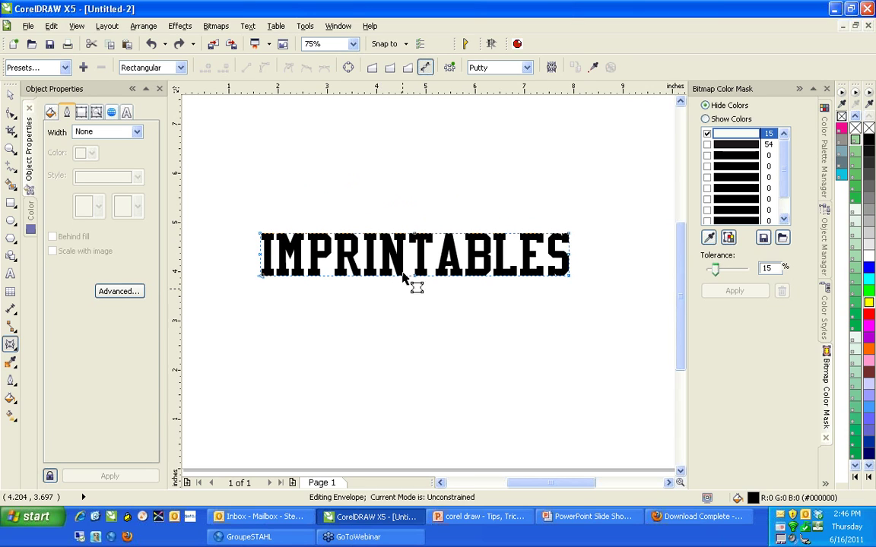
click(415, 236)
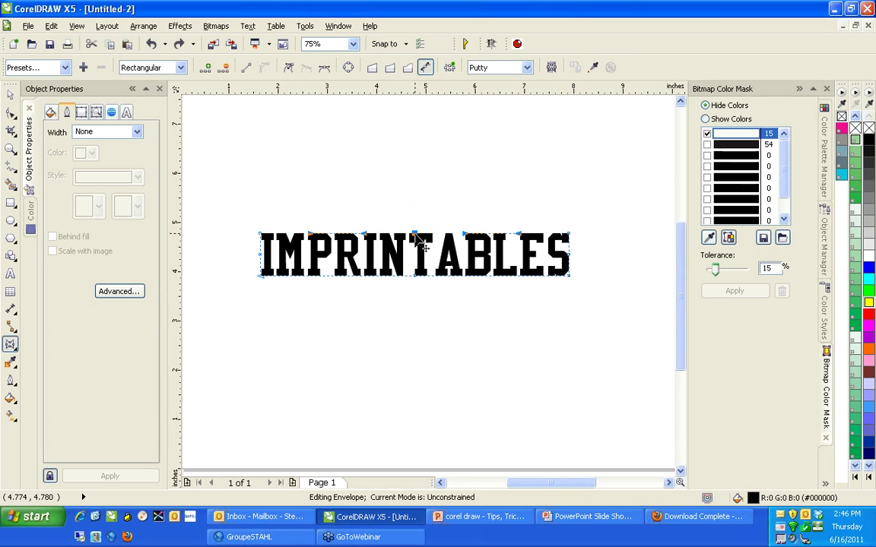
click(398, 70)
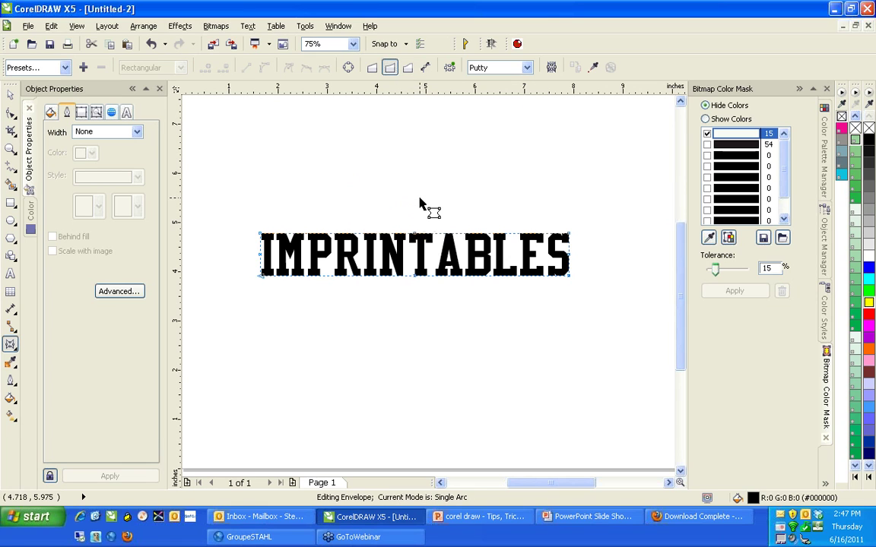
drag(416, 242, 416, 179)
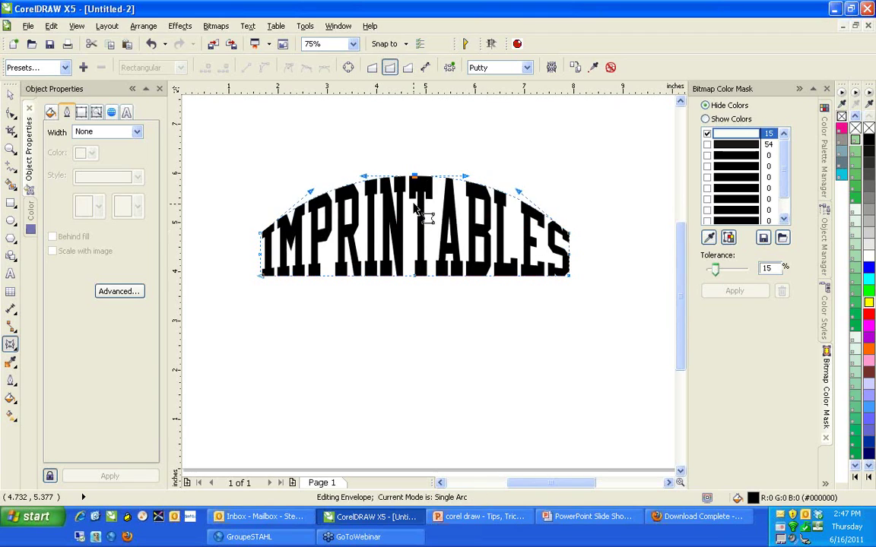
key(ctrl+z)
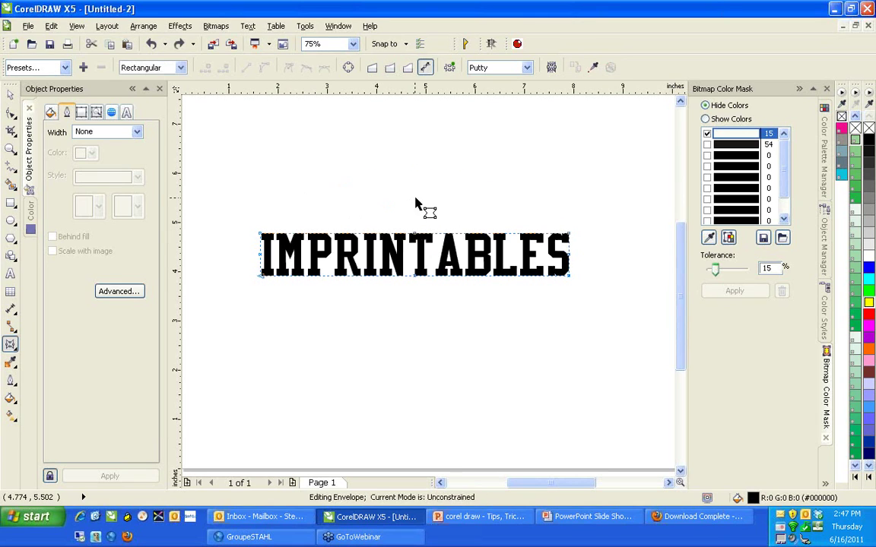
Step: Arch the IMPRINTABLES text with a Single Arc envelope, raising its top and bottom middle nodes together by about 1 inch
click(415, 234)
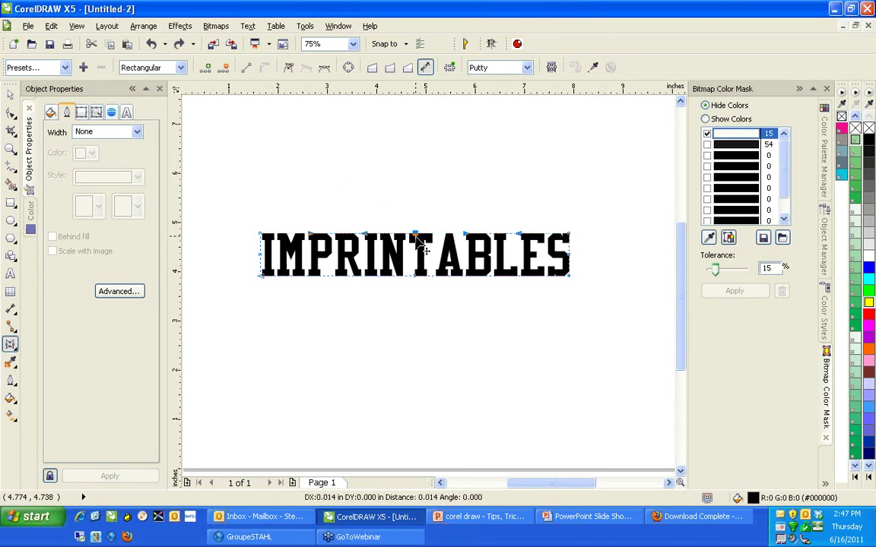
click(389, 69)
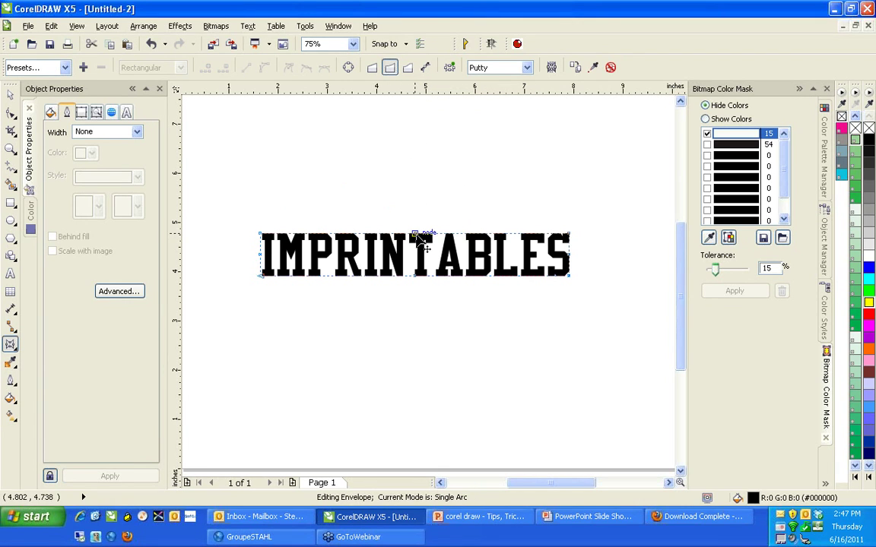
drag(418, 238, 417, 183)
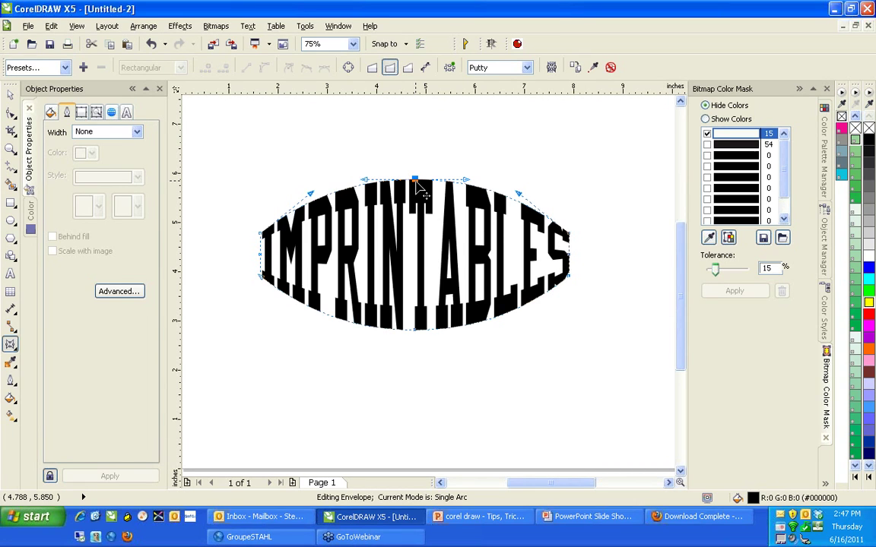
key(ctrl+z)
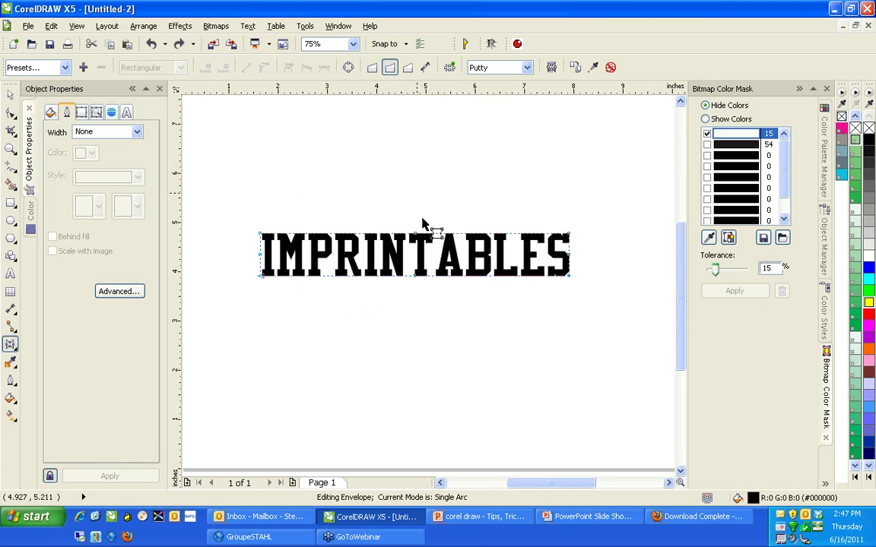
drag(418, 236, 421, 186)
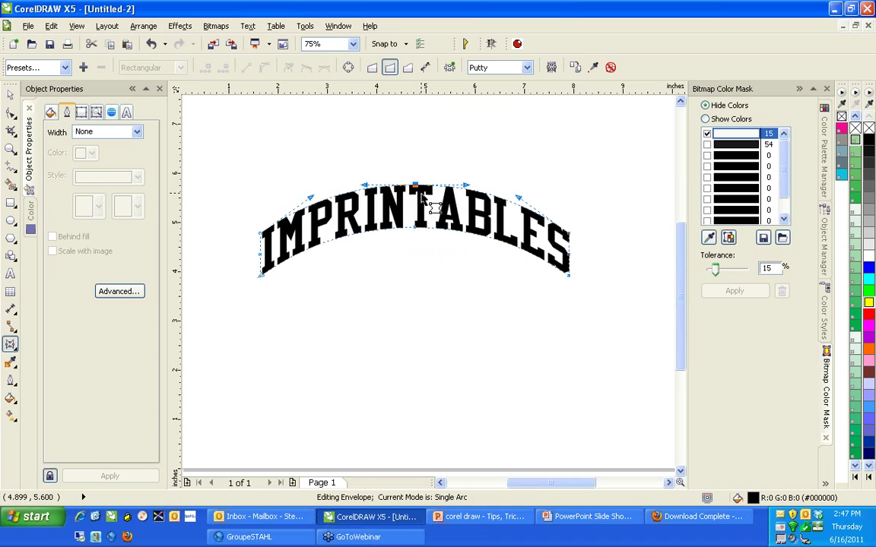
click(14, 95)
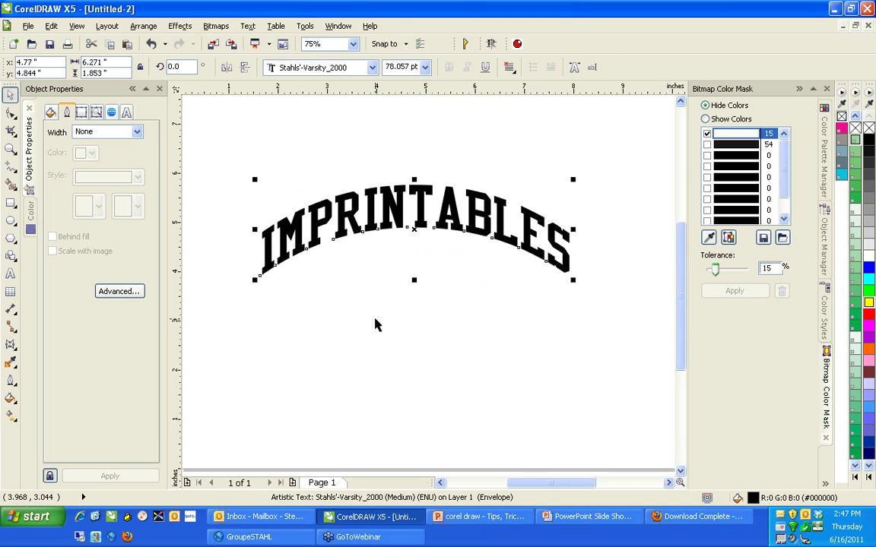
Step: Draw an ellipse below the arched text and set its size to 6 inches wide by 4 inches high
click(11, 220)
click(298, 308)
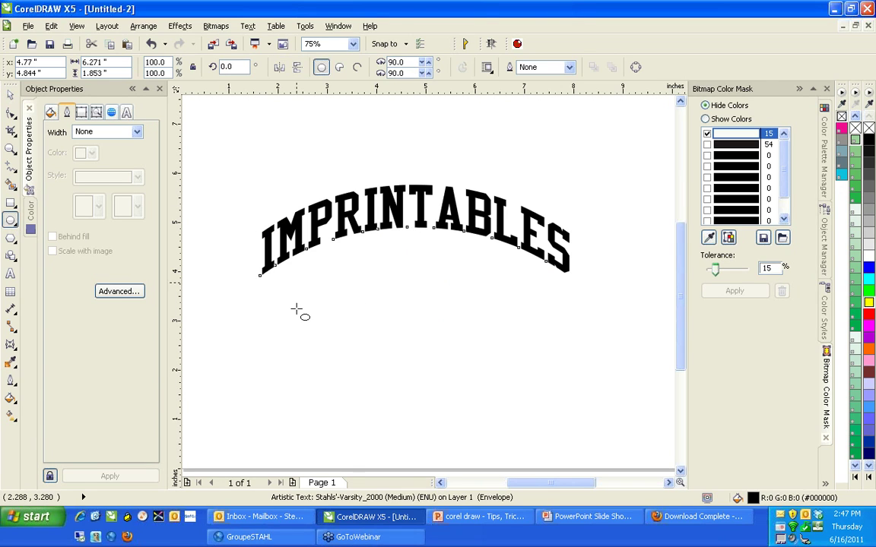
drag(373, 343, 541, 423)
drag(105, 62, 70, 60)
text(6)
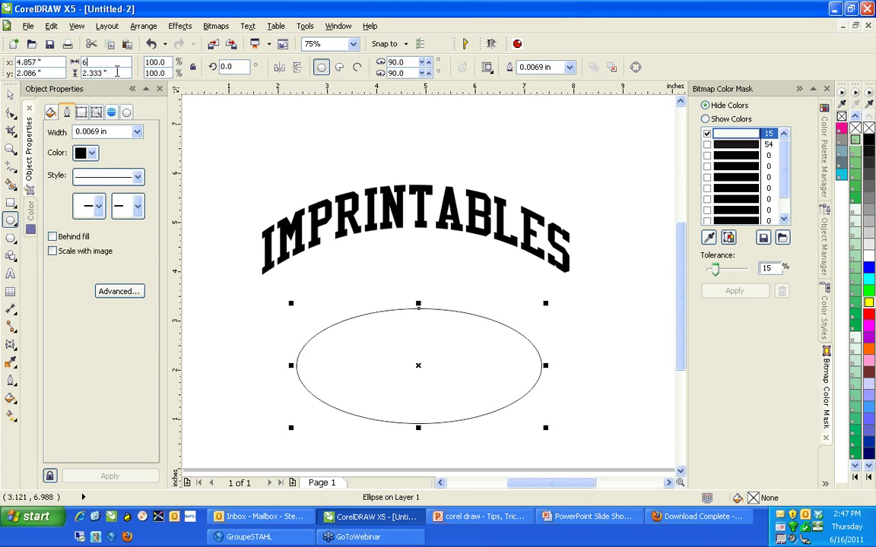
drag(116, 72, 68, 73)
text(4)
key(Return)
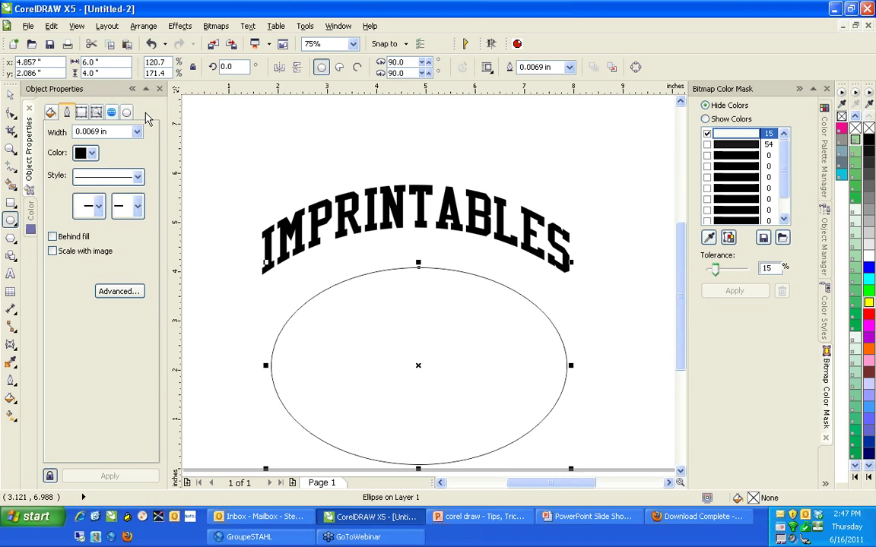
Step: Center both the ellipse and the arched IMPRINTABLES text on the page
key(p)
click(10, 93)
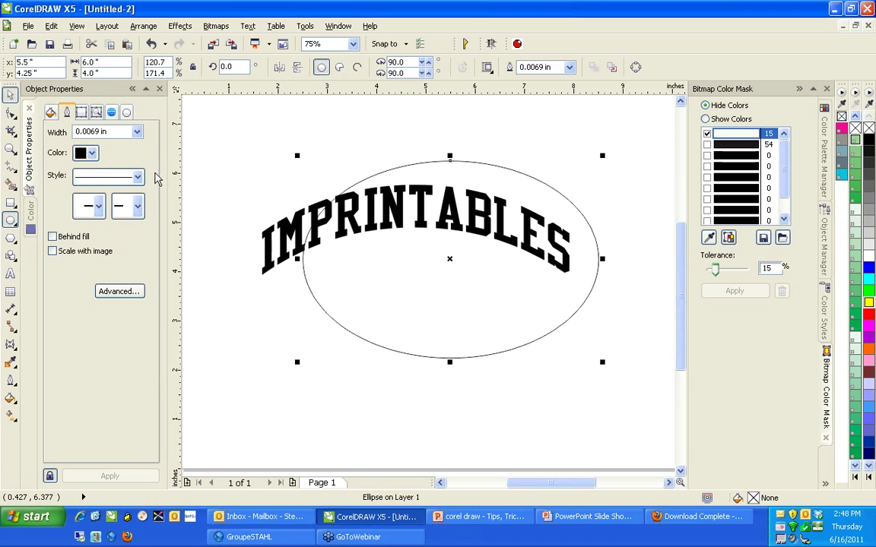
click(267, 242)
key(p)
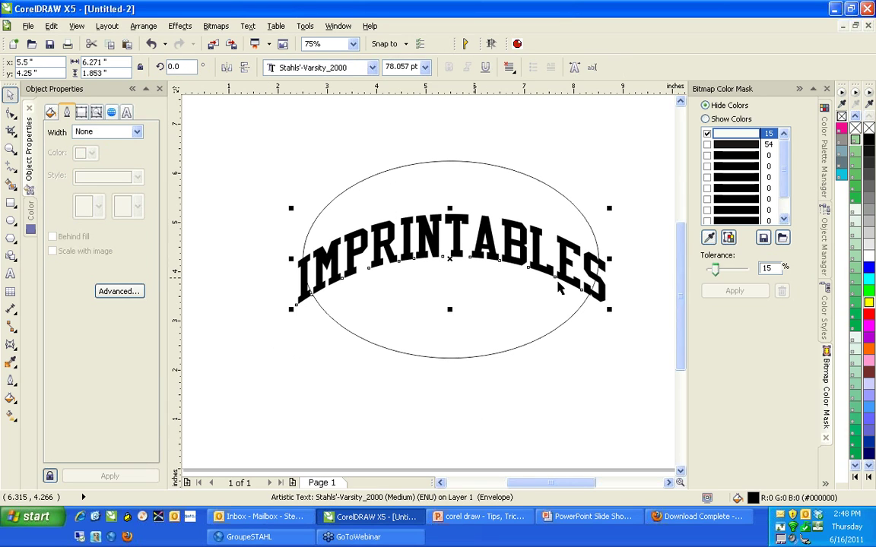
Step: Scale the arched text down to about 4.43 inches wide and move it straight up to fit inside the ellipse's upper edge
drag(610, 209, 582, 229)
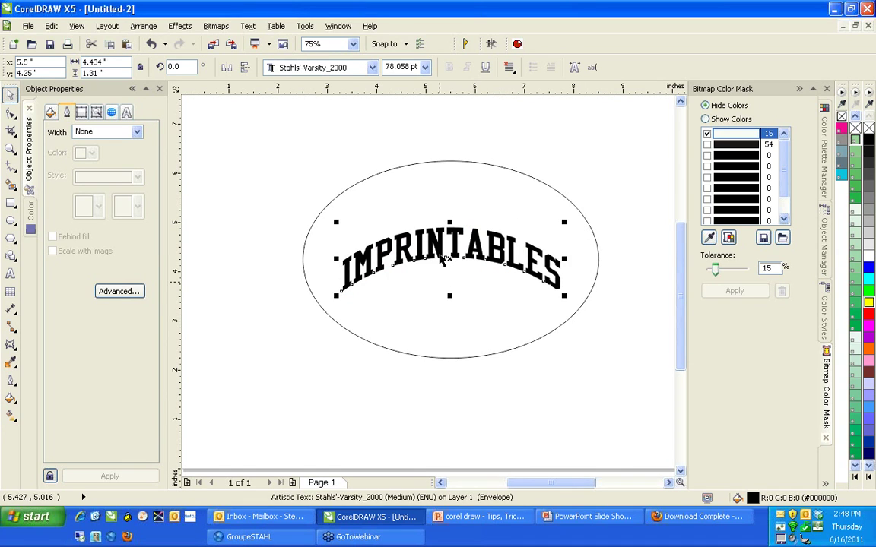
click(449, 261)
drag(448, 260, 473, 199)
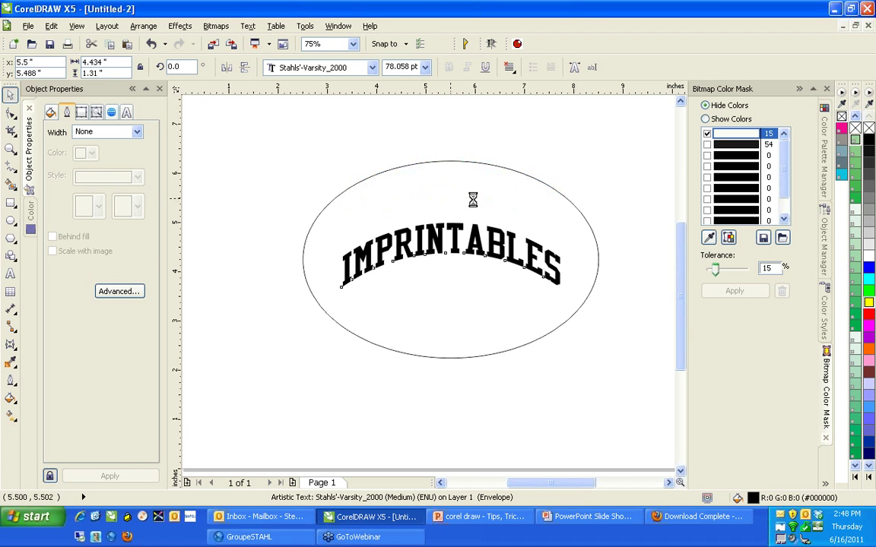
click(468, 133)
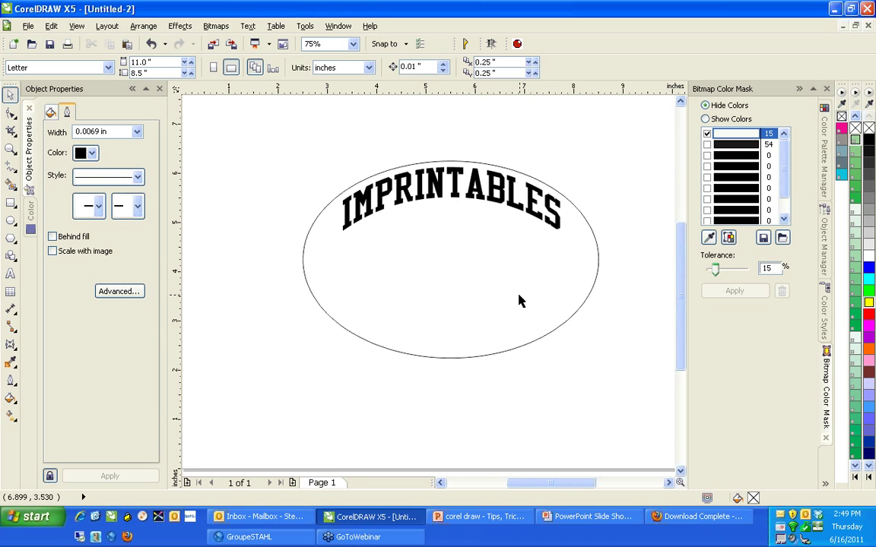
Step: Fill the ellipse around the IMPRINTABLES text with a uniform red (255, 0, 0)
click(452, 276)
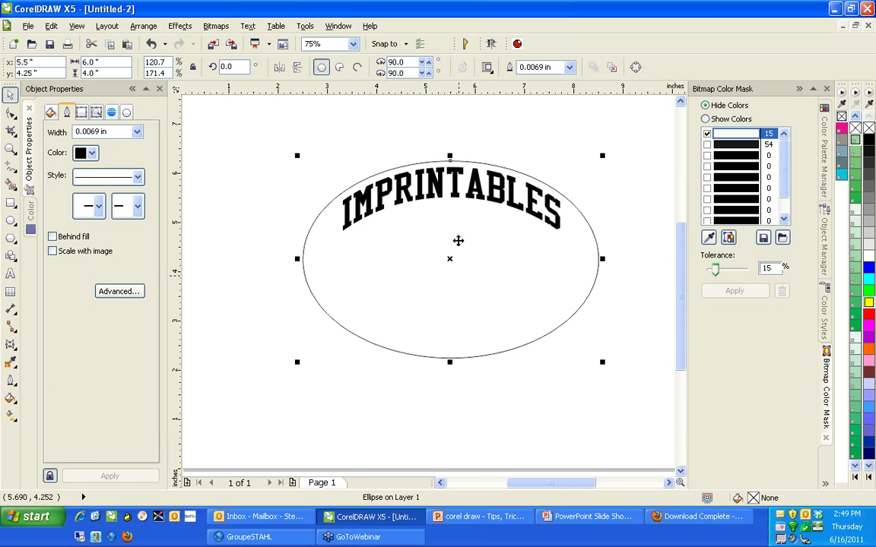
click(347, 138)
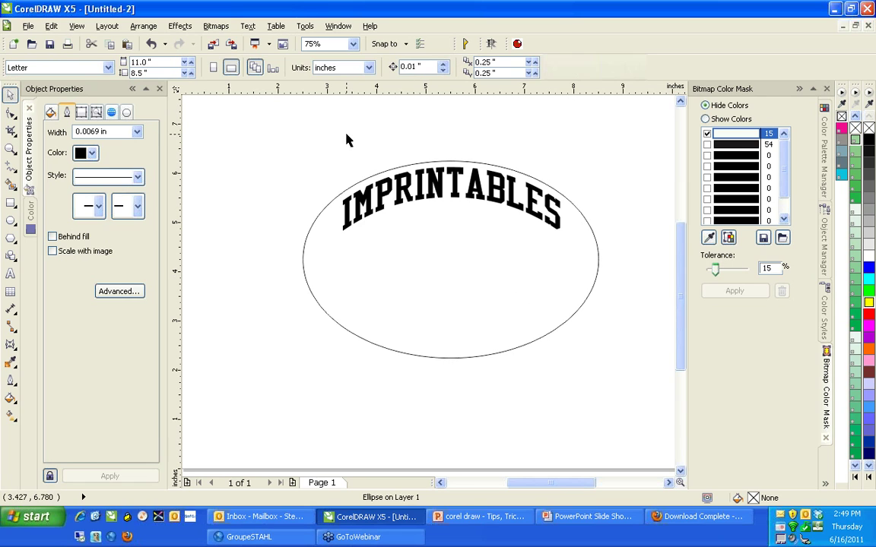
click(353, 294)
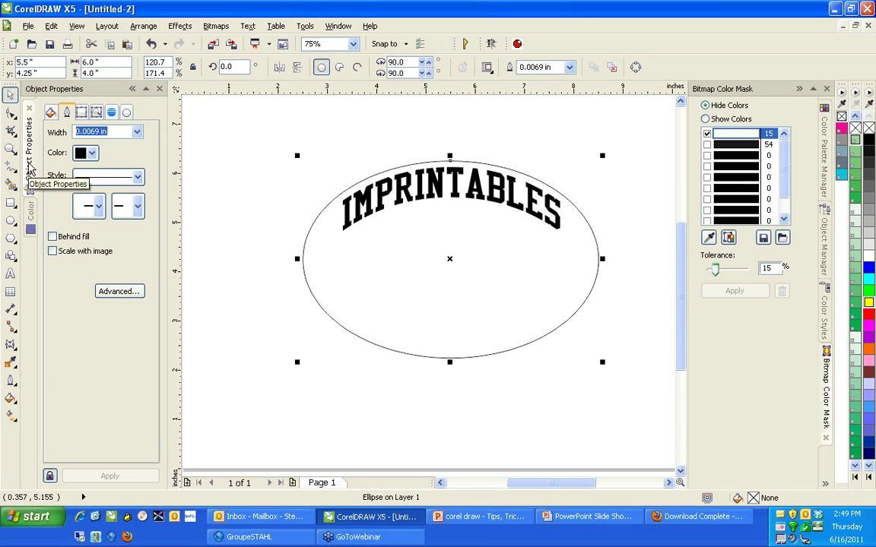
click(50, 112)
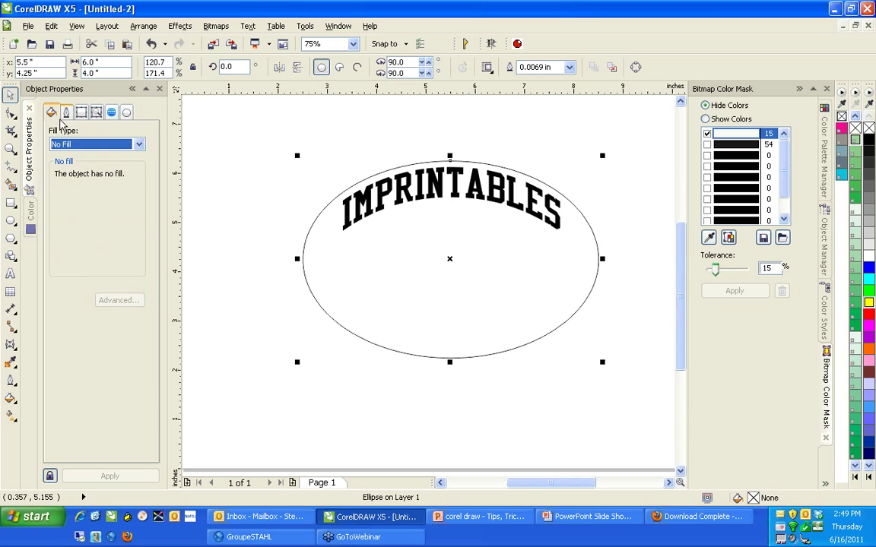
click(135, 144)
click(129, 158)
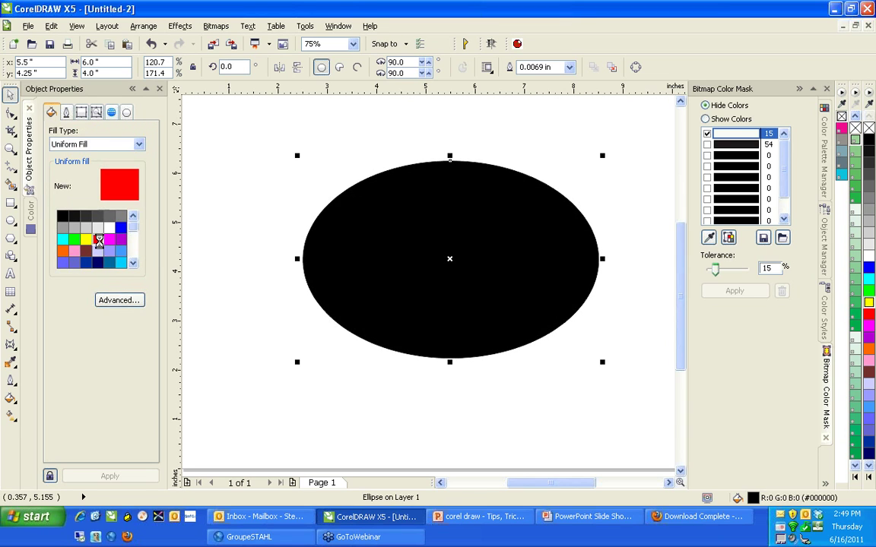
click(98, 240)
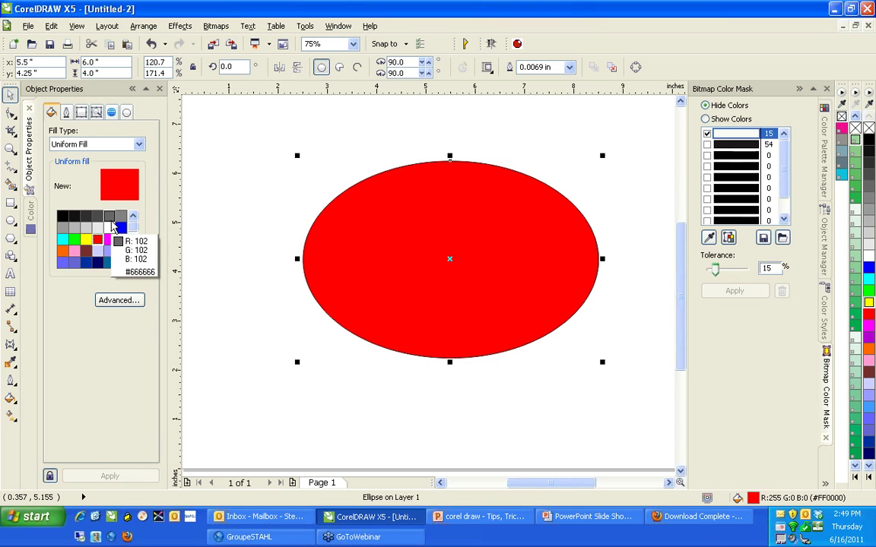
Step: Send the red ellipse behind the arched IMPRINTABLES text
click(232, 172)
click(378, 218)
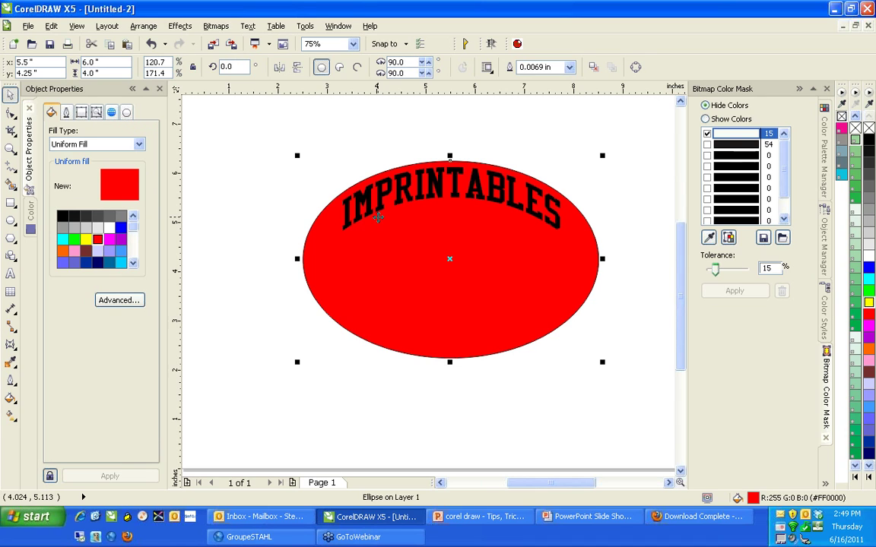
click(346, 143)
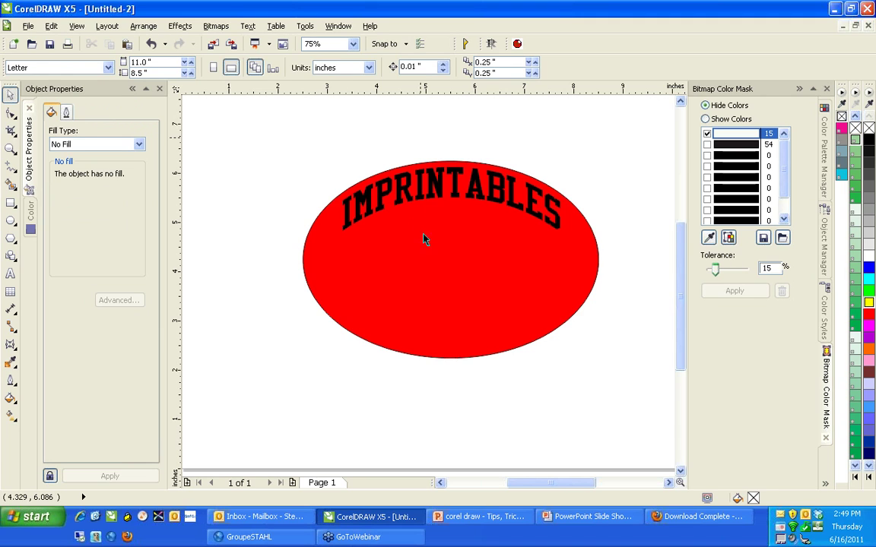
Step: Replace the ellipse's uniform fill with a Square fountain fill from yellow to green
click(426, 315)
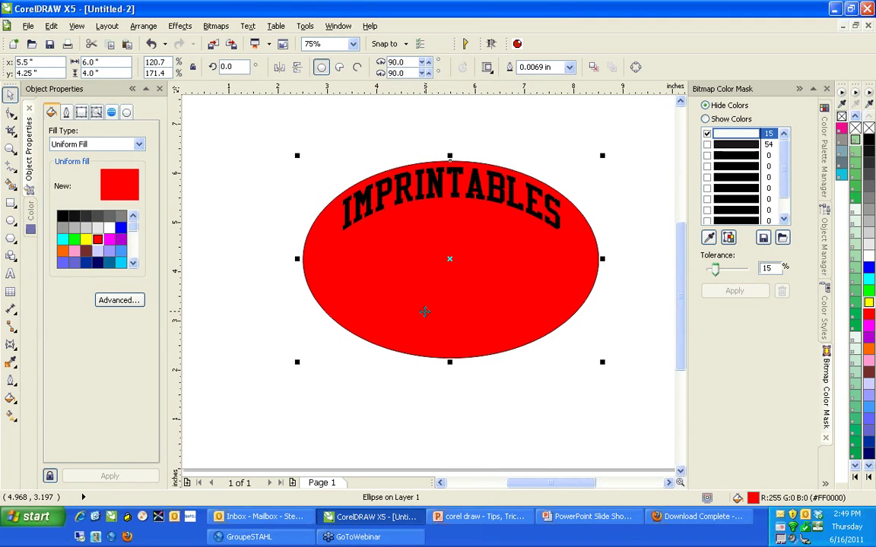
click(139, 144)
click(70, 165)
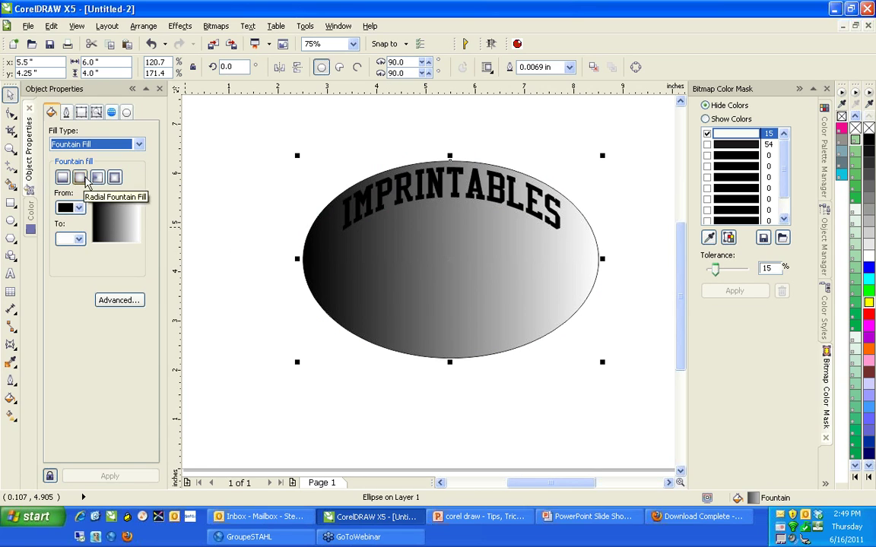
click(114, 179)
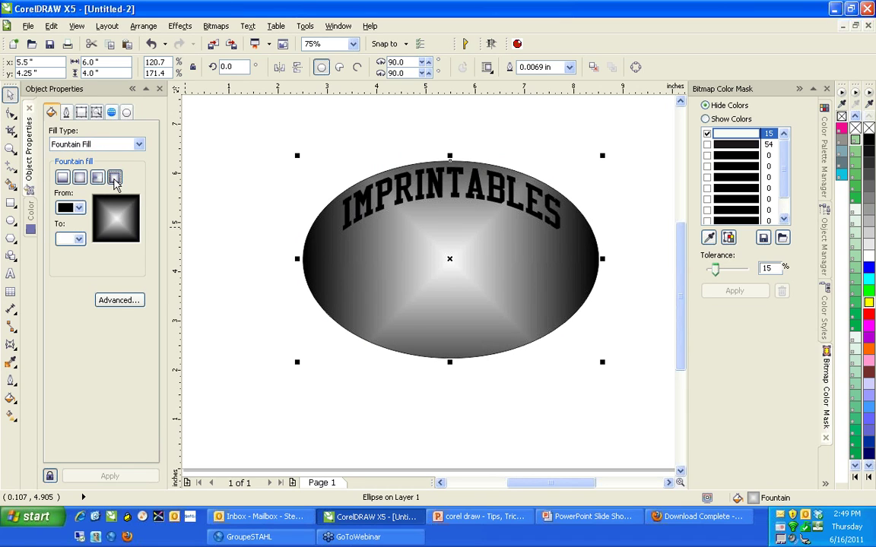
click(79, 209)
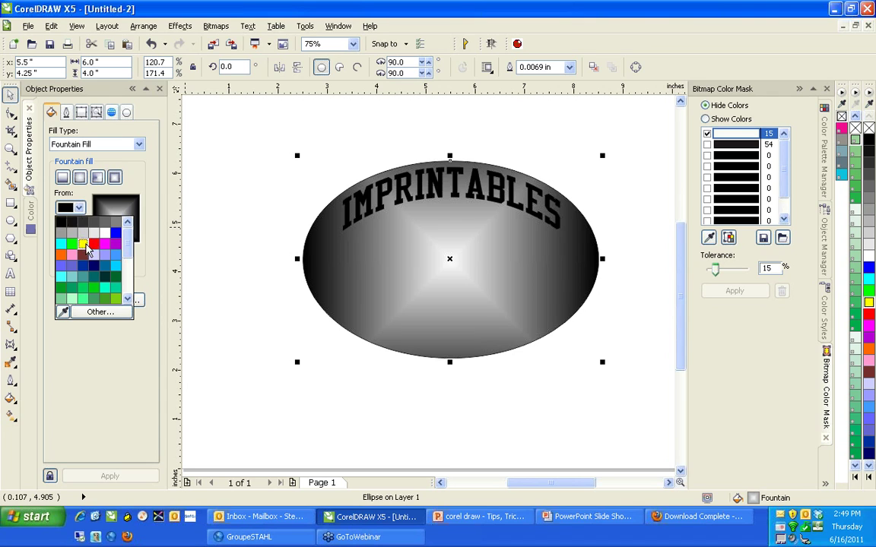
click(85, 243)
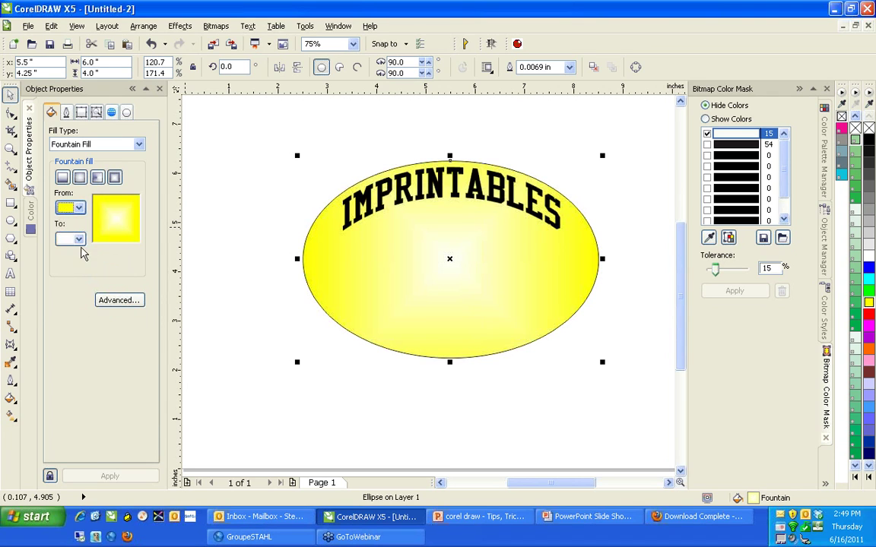
click(79, 240)
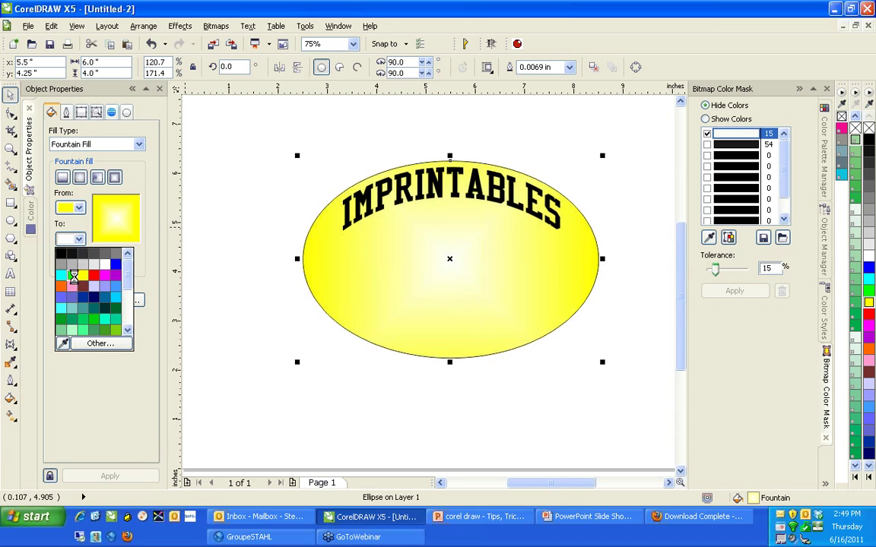
click(73, 277)
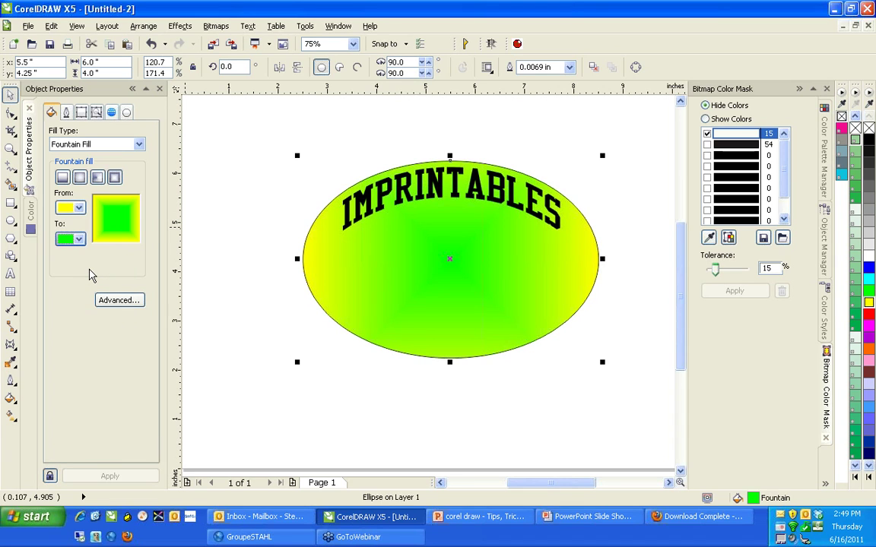
Step: Make the ellipse's fountain fill a custom color blend, adding red at 18% and blue at 57%
click(111, 301)
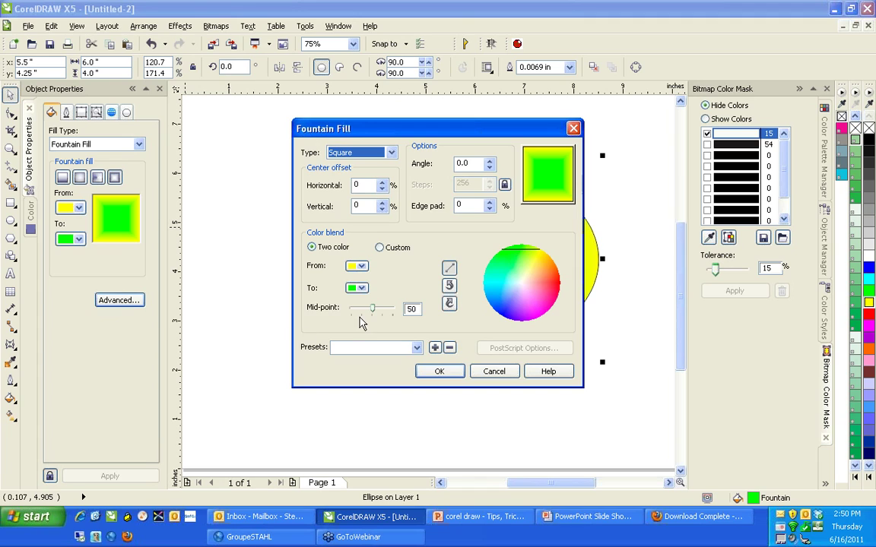
click(379, 249)
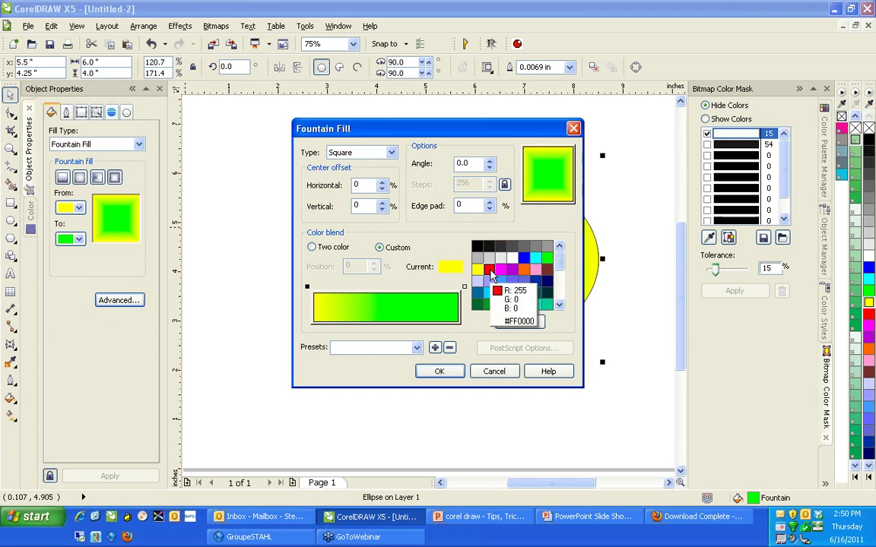
click(341, 295)
double_click(340, 295)
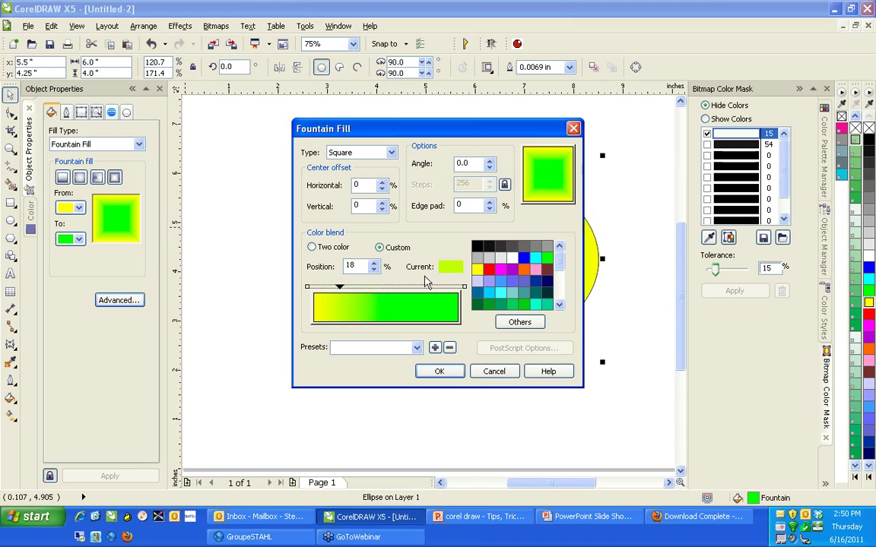
click(489, 271)
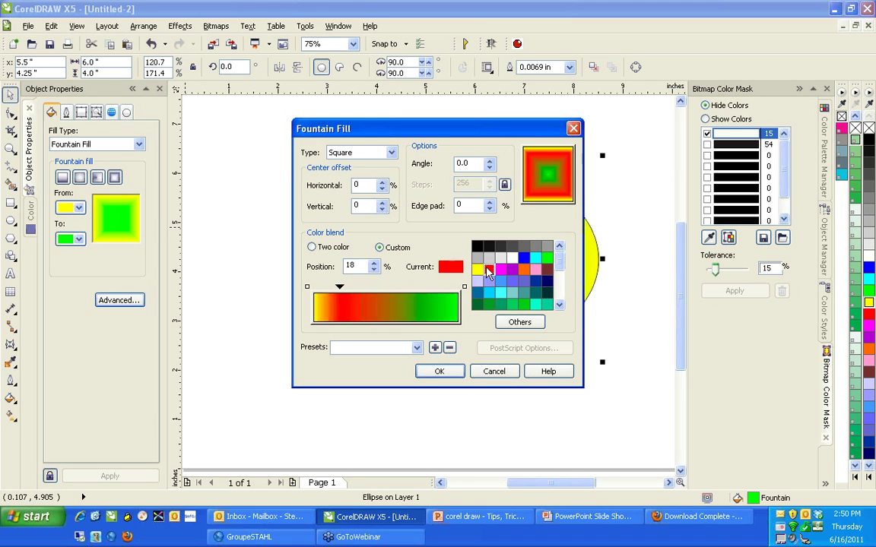
double_click(396, 295)
click(524, 259)
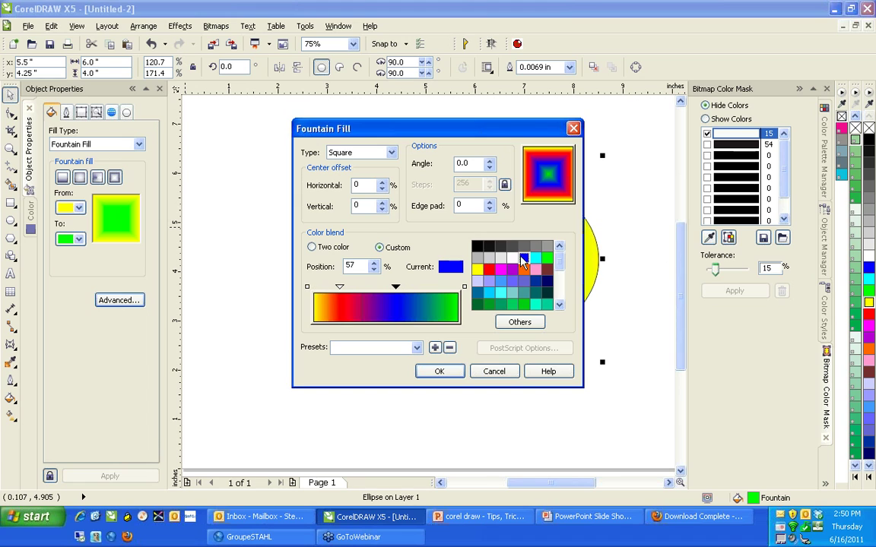
click(458, 375)
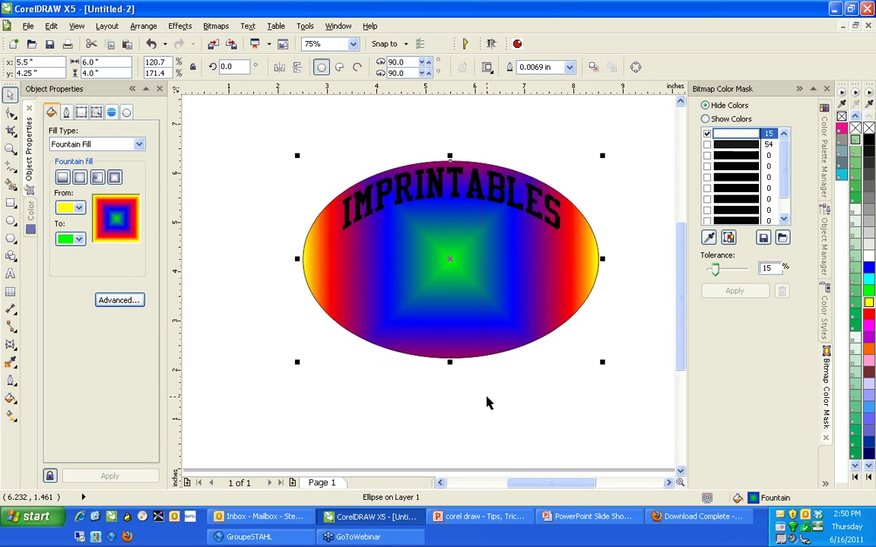
Step: Switch the ellipse to a full-color pattern fill and pick the gold stone-like pattern in the advanced pattern settings
click(138, 144)
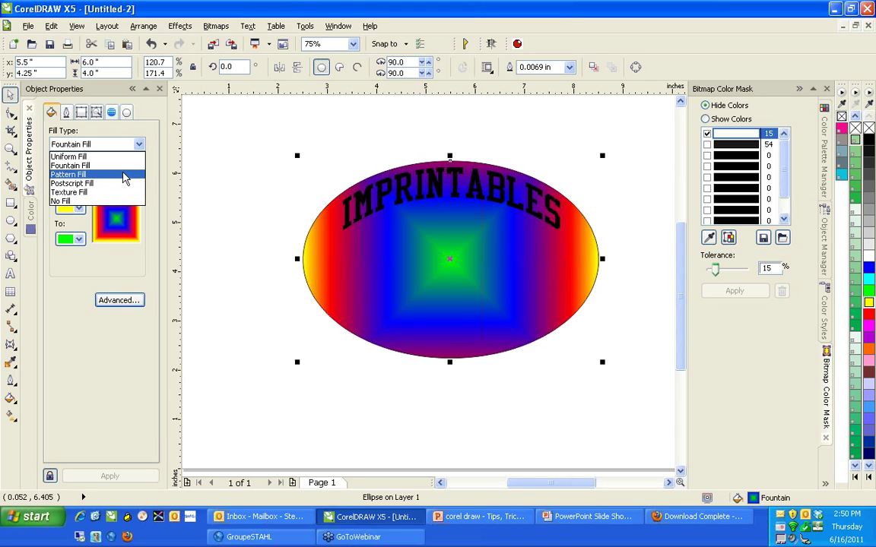
click(125, 176)
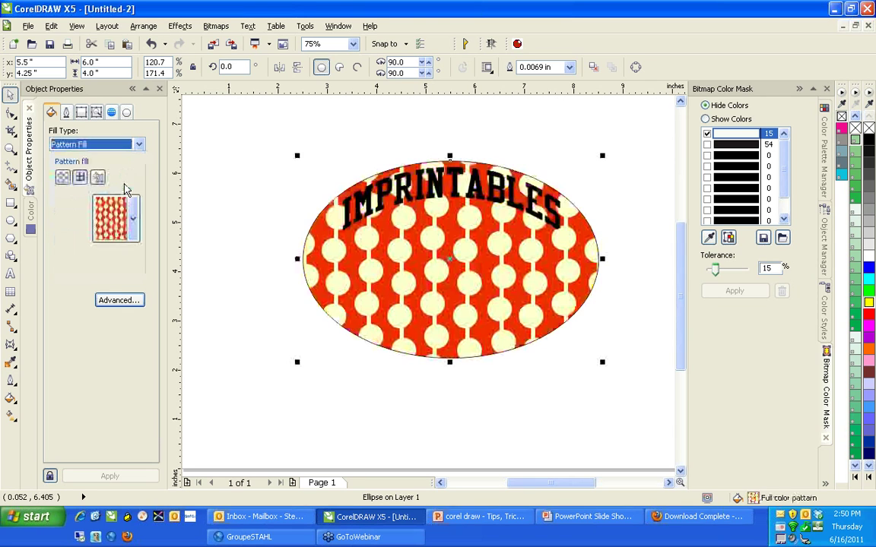
click(133, 222)
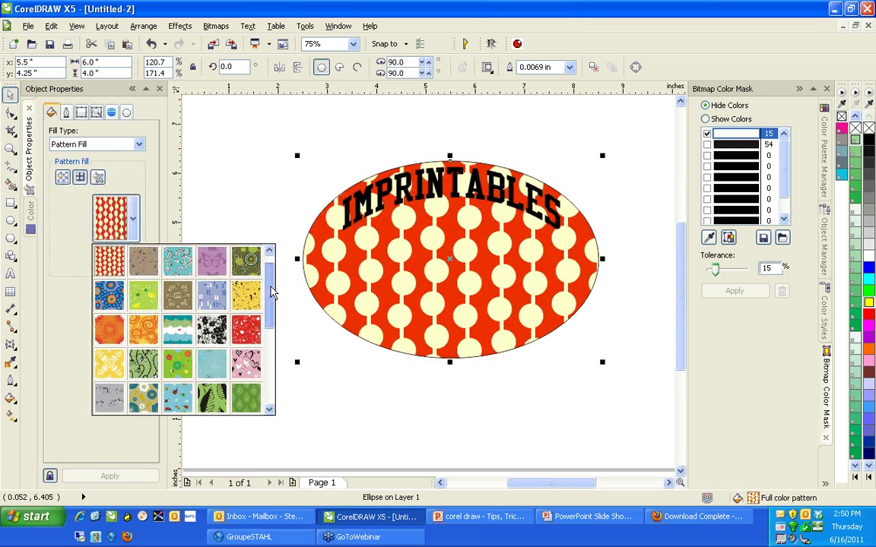
drag(271, 291, 267, 363)
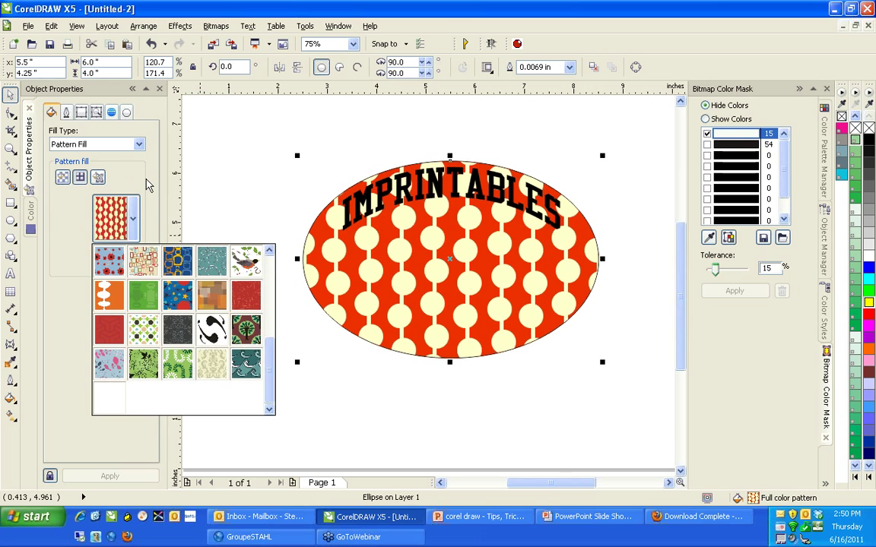
click(109, 295)
click(133, 300)
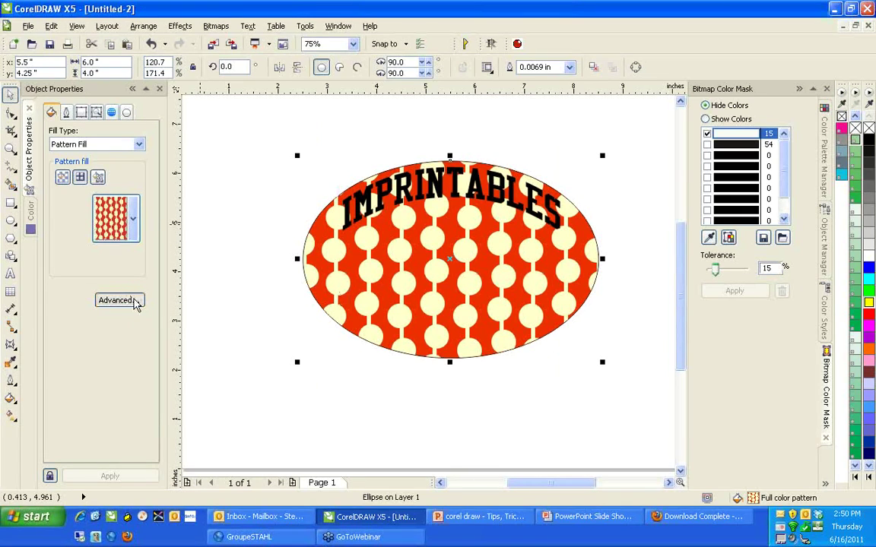
click(455, 185)
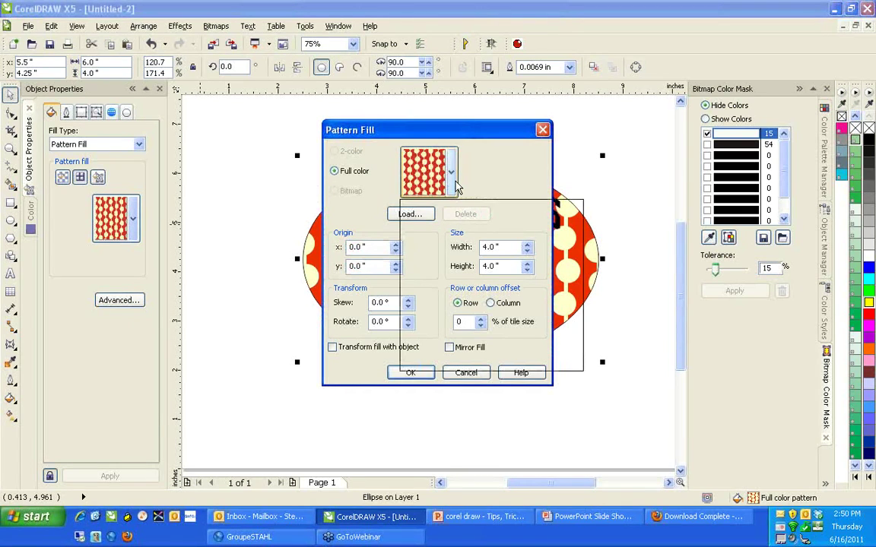
scroll(486, 289, down, 5)
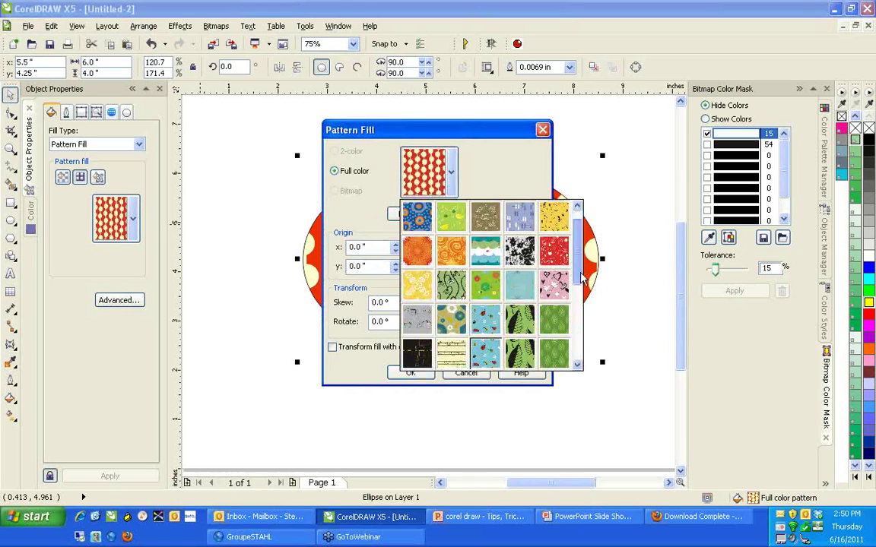
click(429, 320)
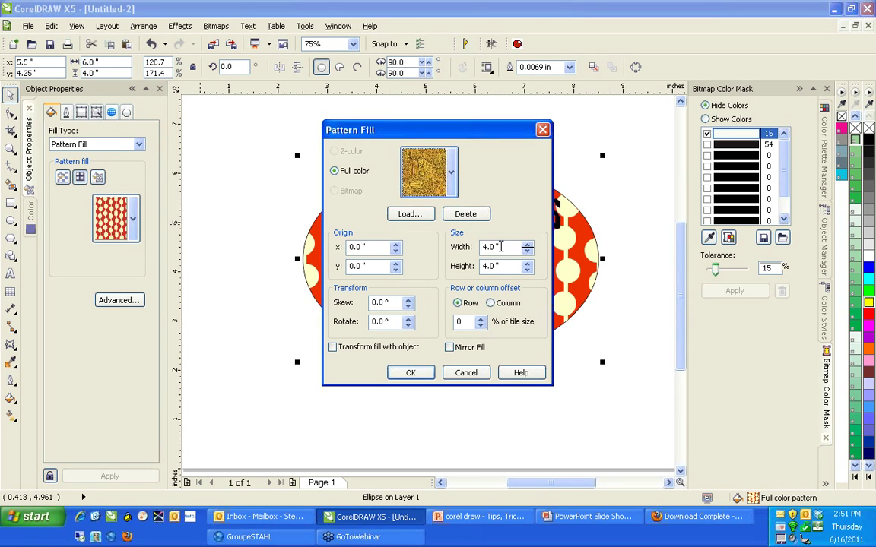
Step: Set the pattern tile size to 2 inches wide by 2 inches high and apply the fill to the ellipse
double_click(498, 246)
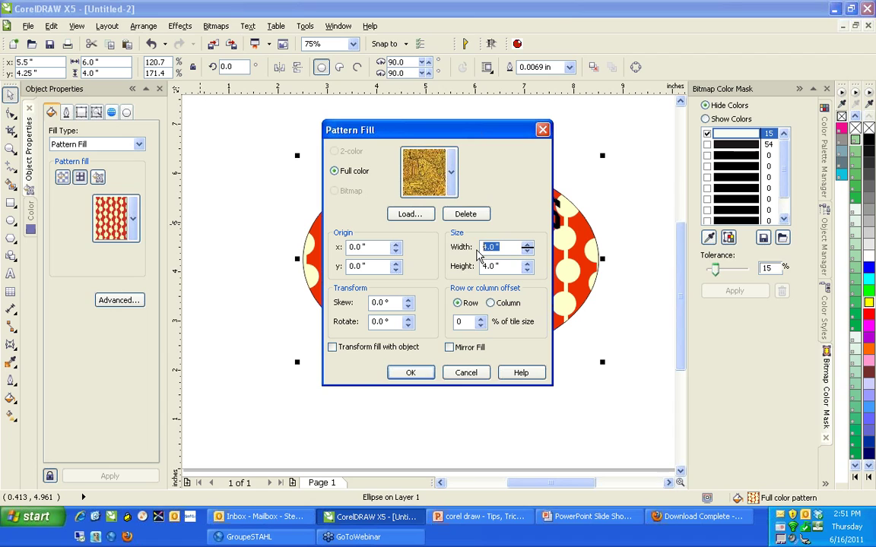
text(2)
key(Tab)
text(2)
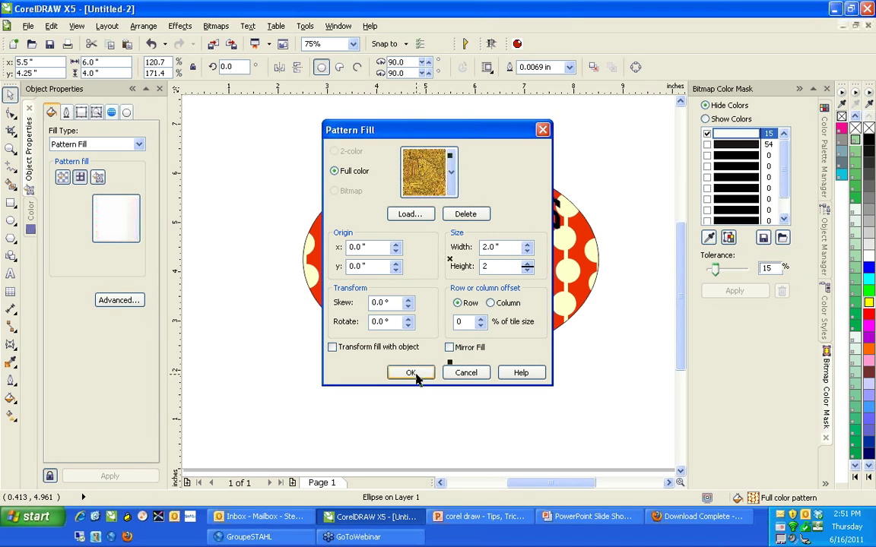
click(411, 373)
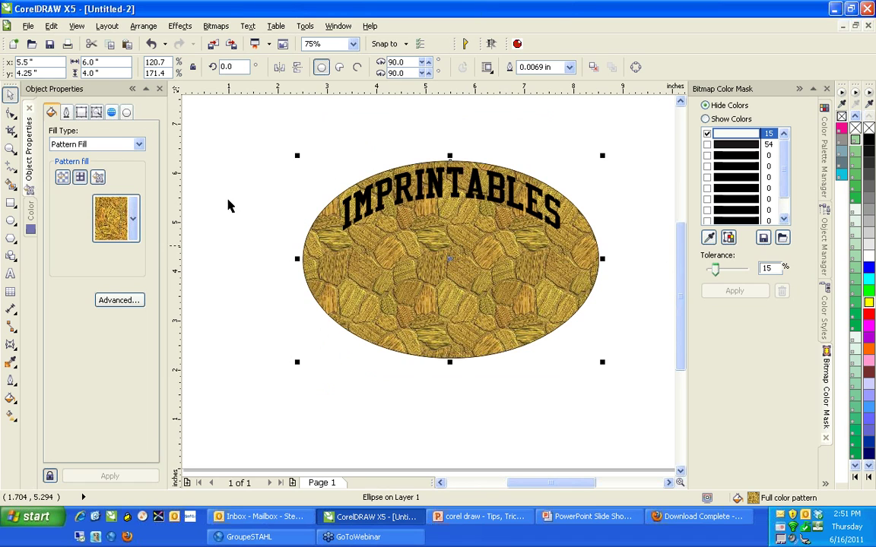
Step: Remove the pattern fill from the ellipse, deselect it, and minimize the Untitled-2 document window
click(855, 128)
click(564, 120)
click(529, 265)
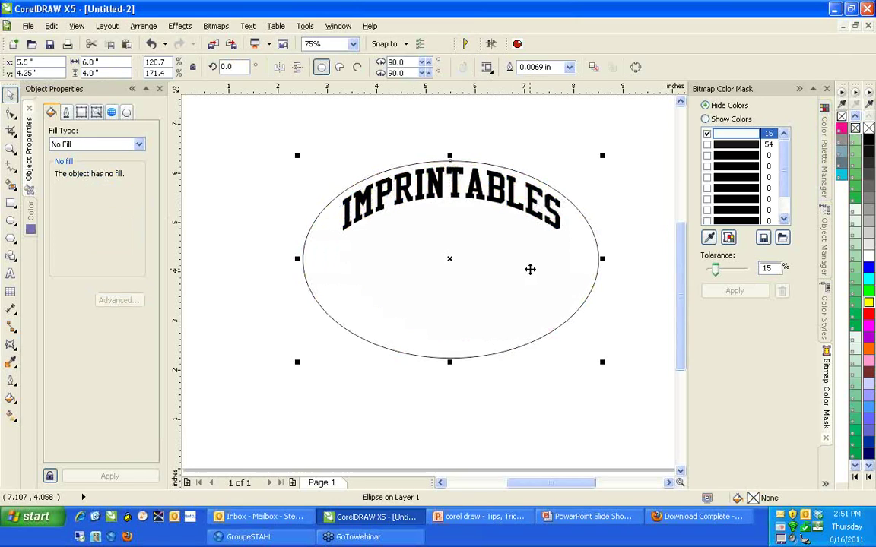
click(581, 146)
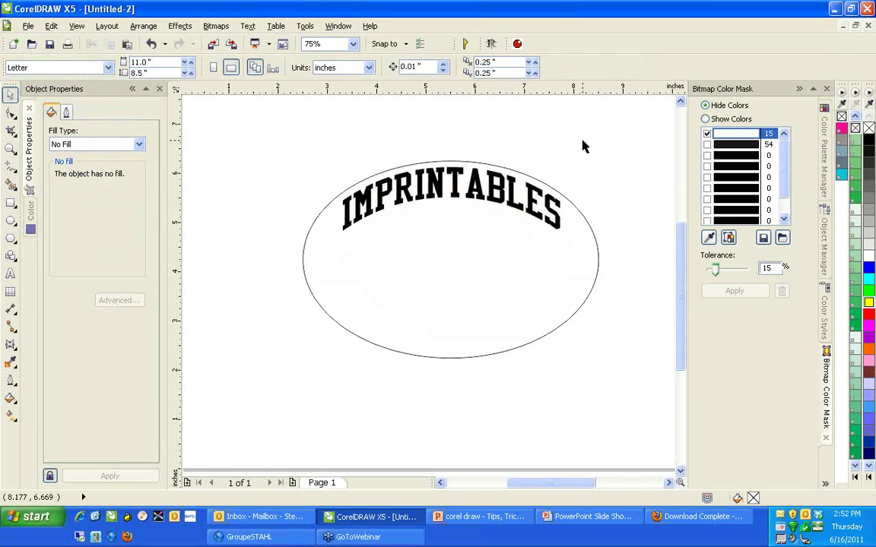
click(844, 27)
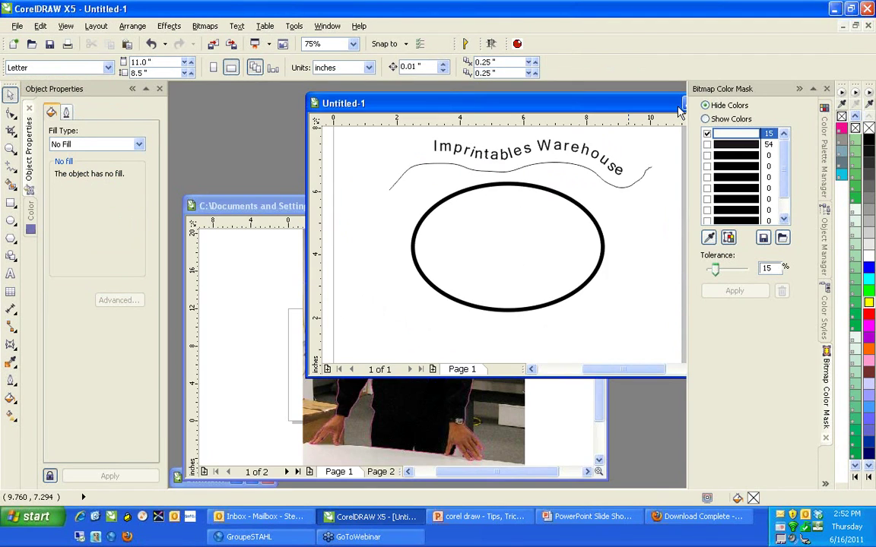
Step: Switch to the irv wall graphic document, maximize it, and delete the traced outline curve around the man in the photo
click(275, 207)
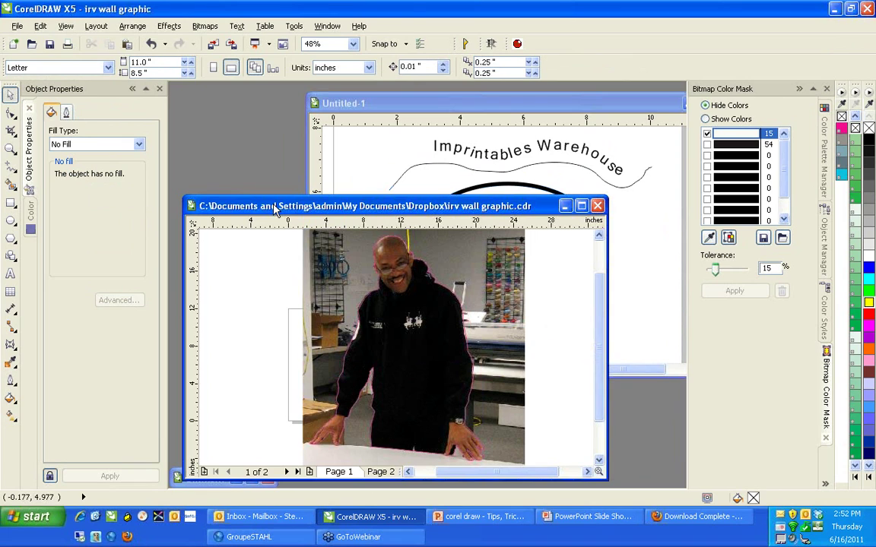
click(581, 205)
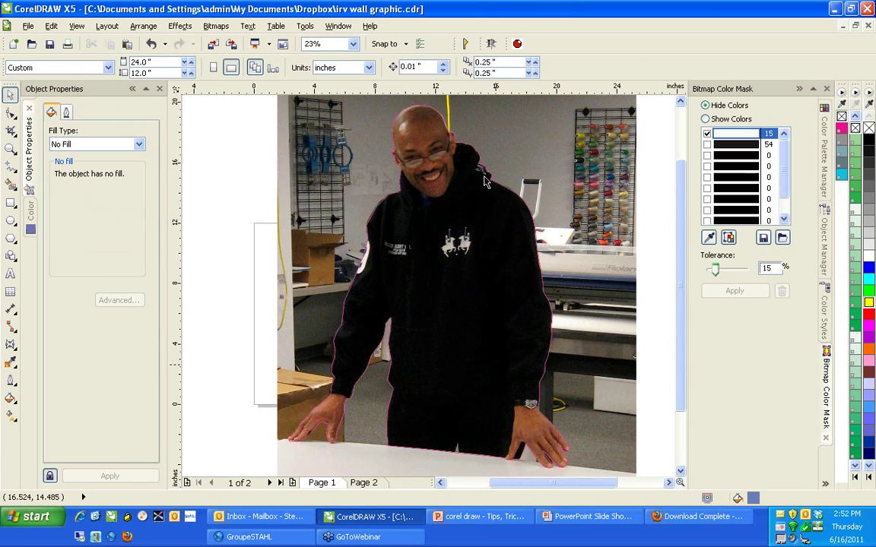
click(354, 289)
click(353, 283)
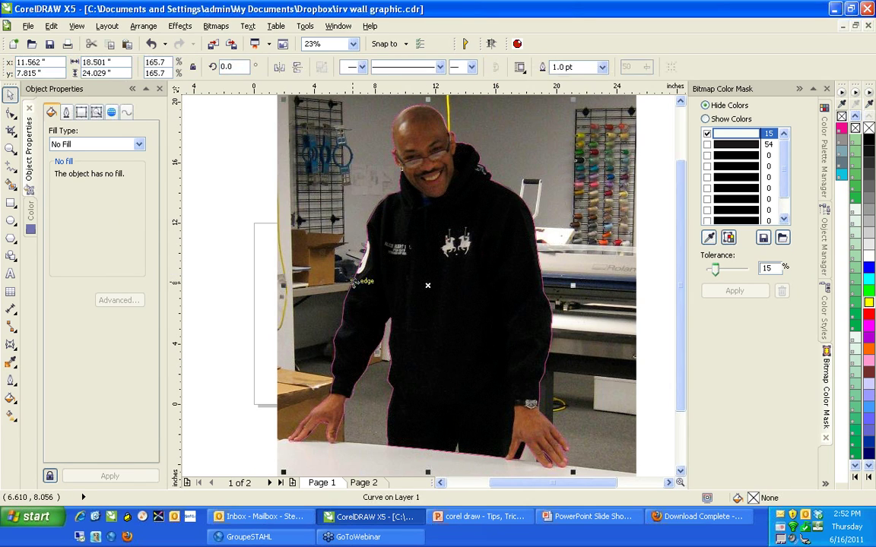
drag(353, 282, 305, 278)
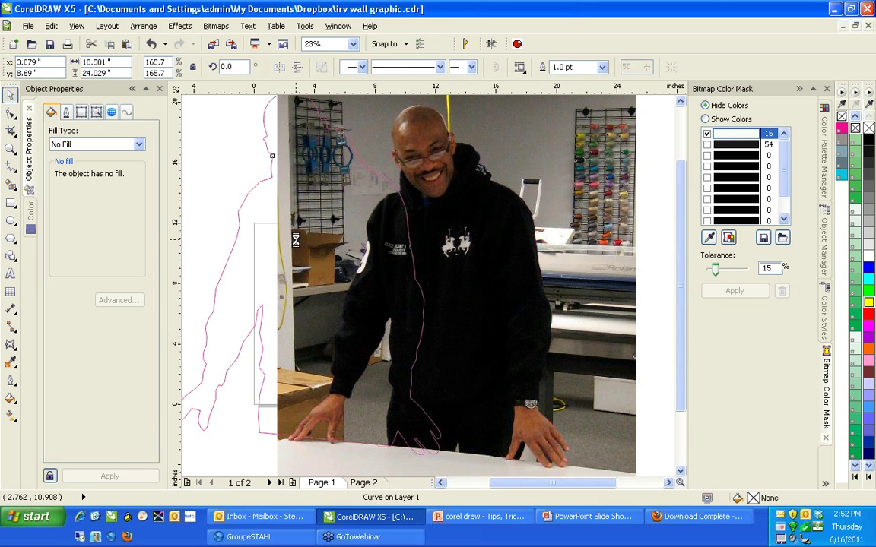
key(Delete)
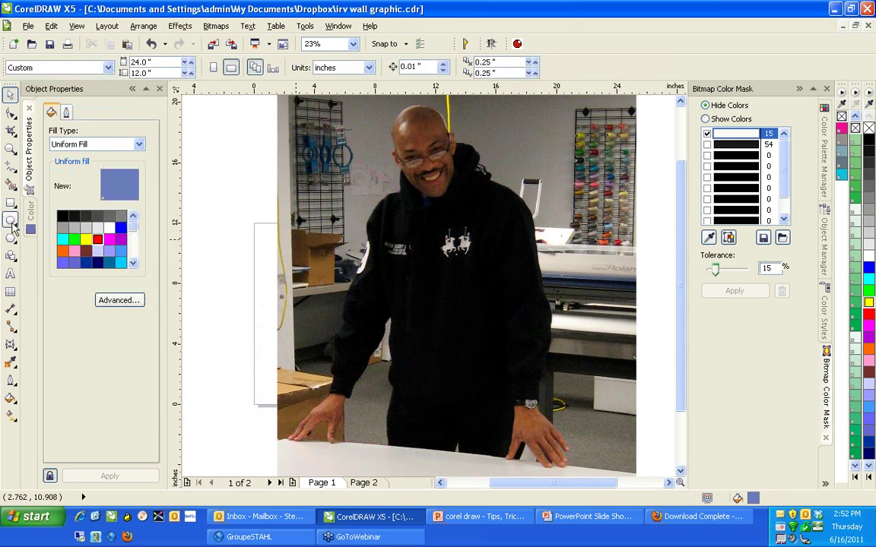
Step: Draw an unfilled ellipse about 9.9 inches wide by 8.3 inches high around the man's head, then deselect it
click(11, 221)
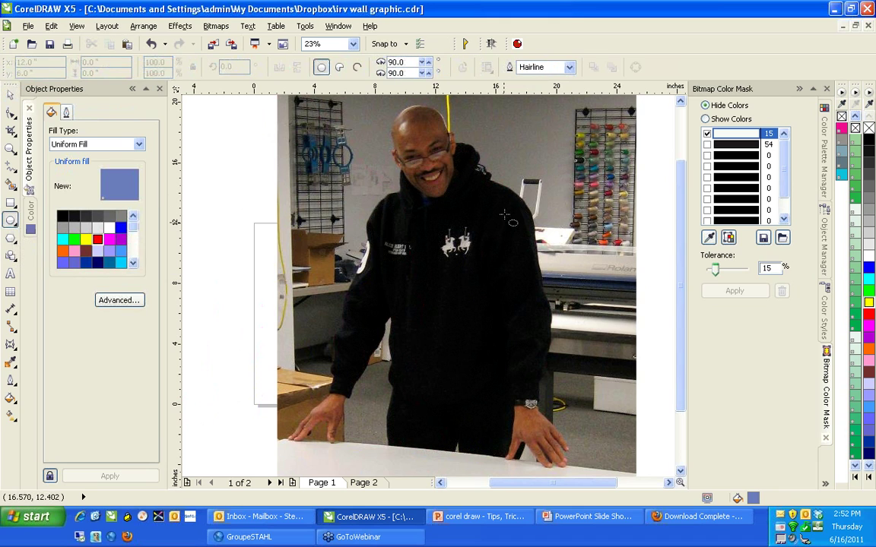
drag(504, 215, 349, 120)
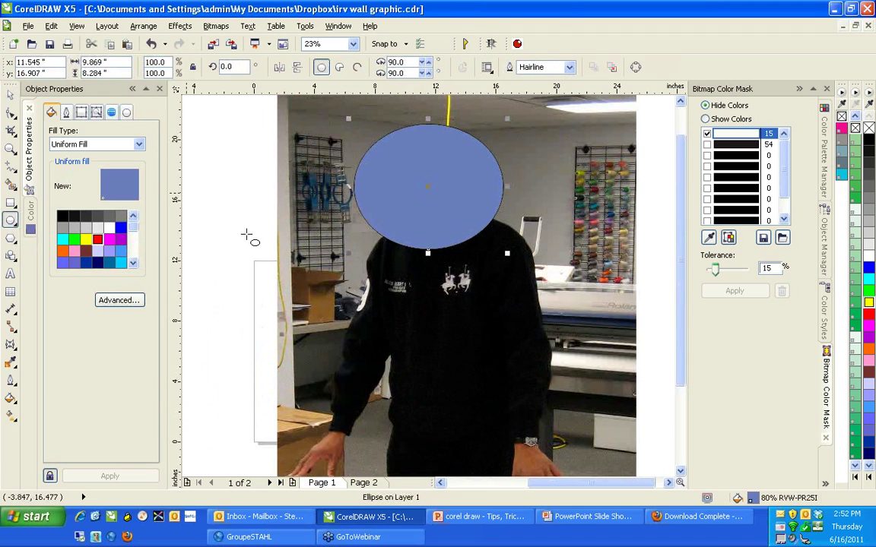
click(10, 94)
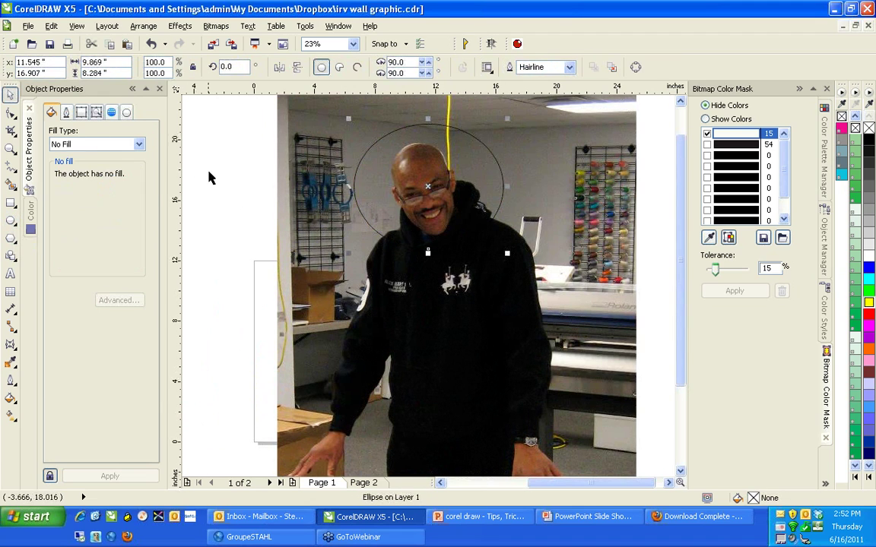
click(228, 182)
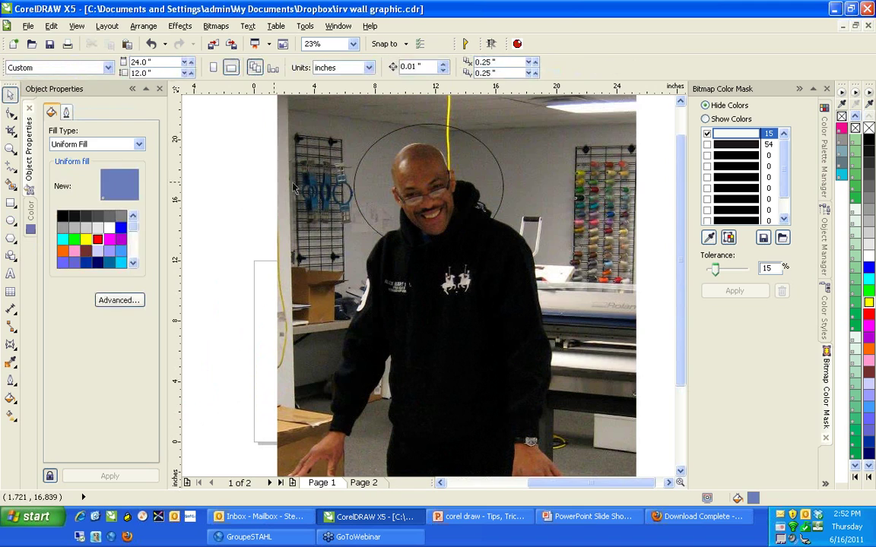
Step: PowerClip the photo inside the ellipse around the man's head and deselect the result
click(302, 178)
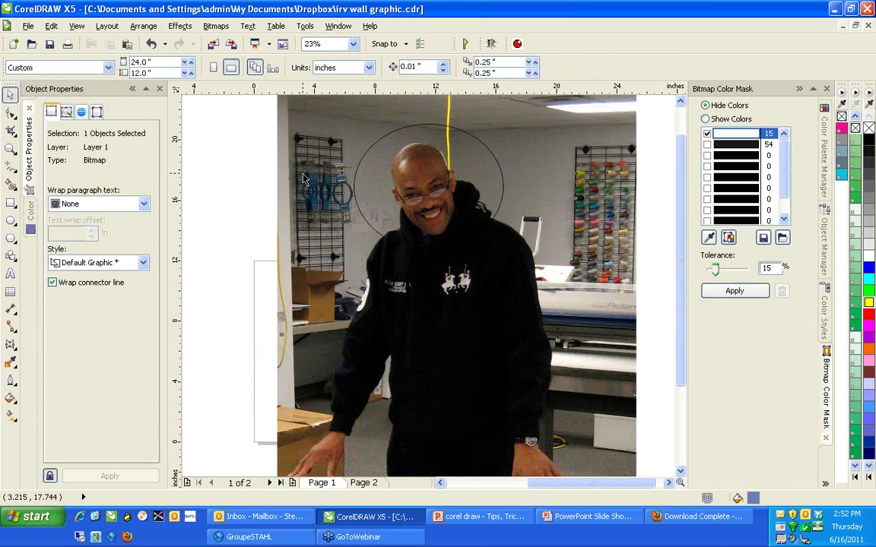
click(183, 28)
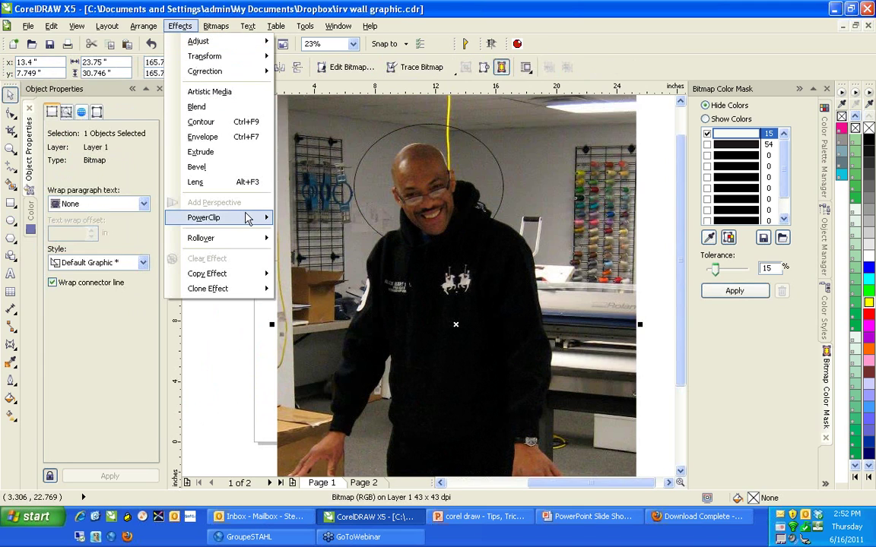
mouse_move(225, 217)
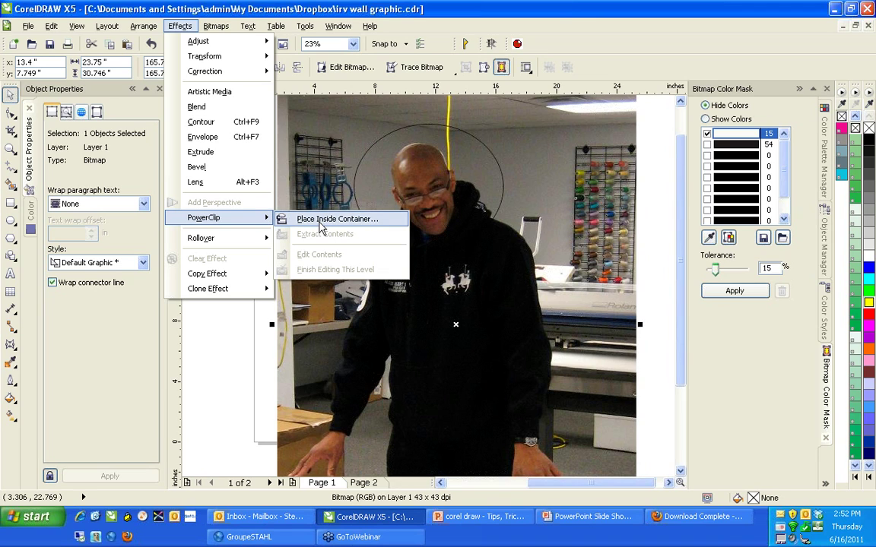
click(319, 221)
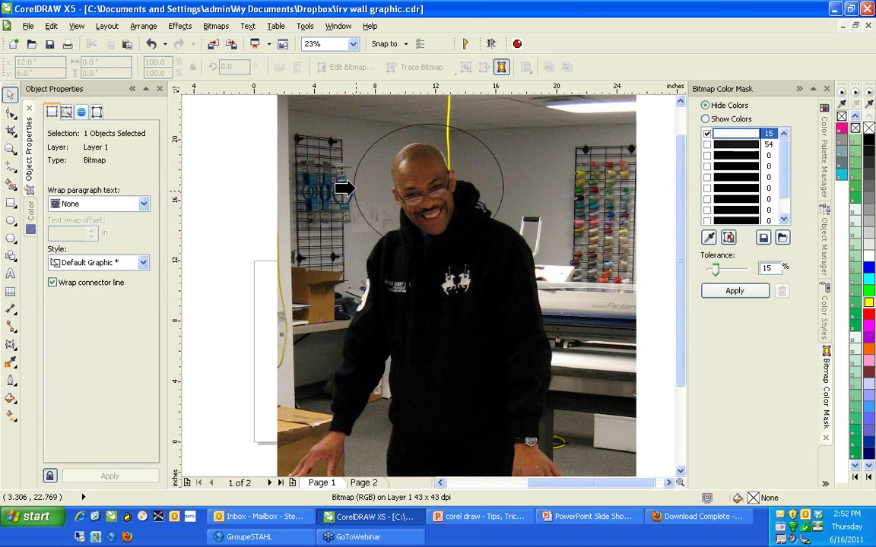
click(359, 181)
click(285, 192)
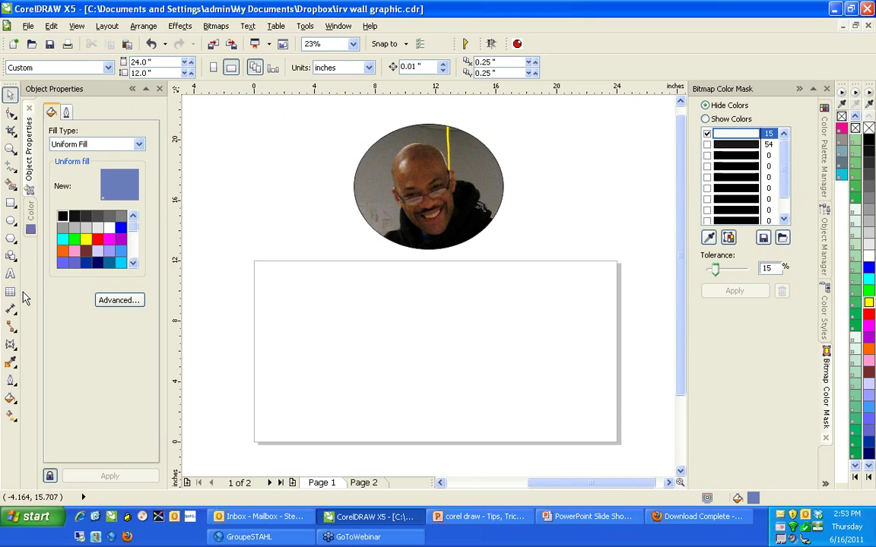
Step: Draw a rectangle about 9.2 inches wide by 6.5 inches high on the page, below the clipped oval photo
click(11, 203)
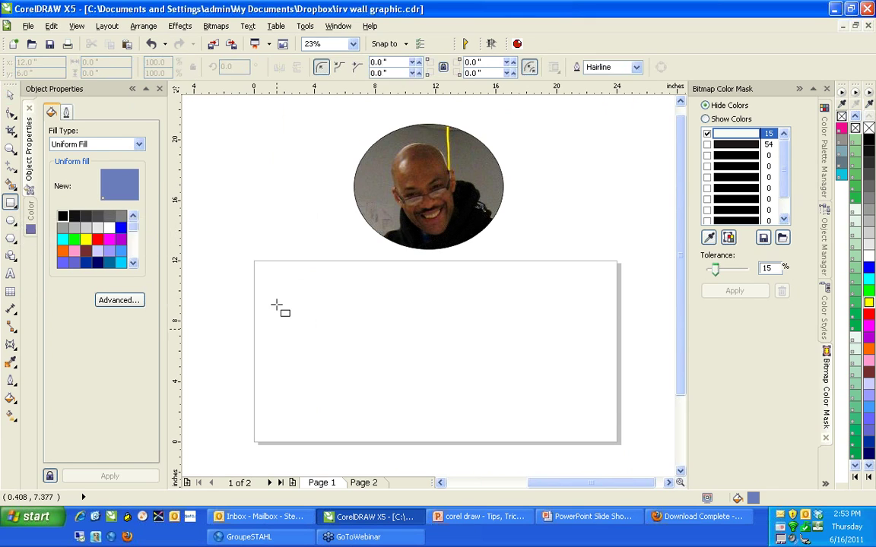
drag(266, 290, 286, 318)
drag(331, 351, 406, 388)
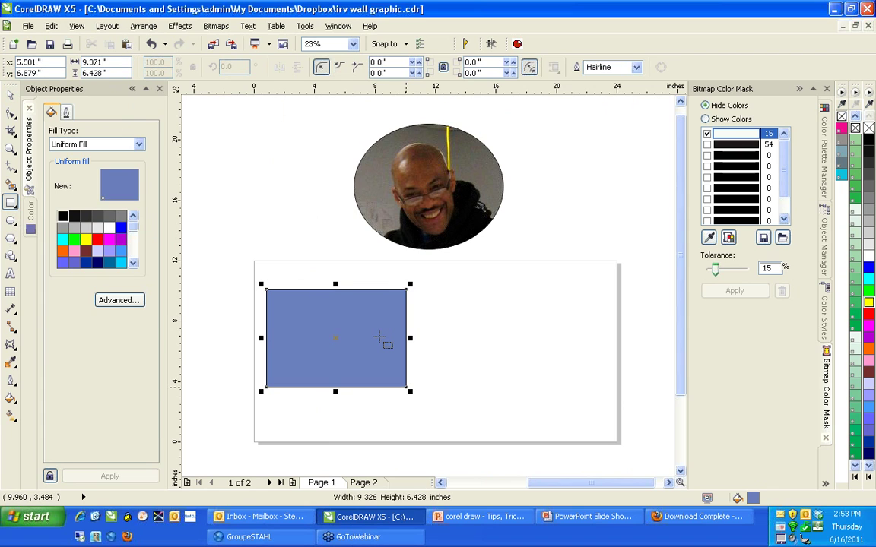
Step: Give the rectangle a fountain fill with a custom color blend that starts in yellow and has green at 29%
click(122, 144)
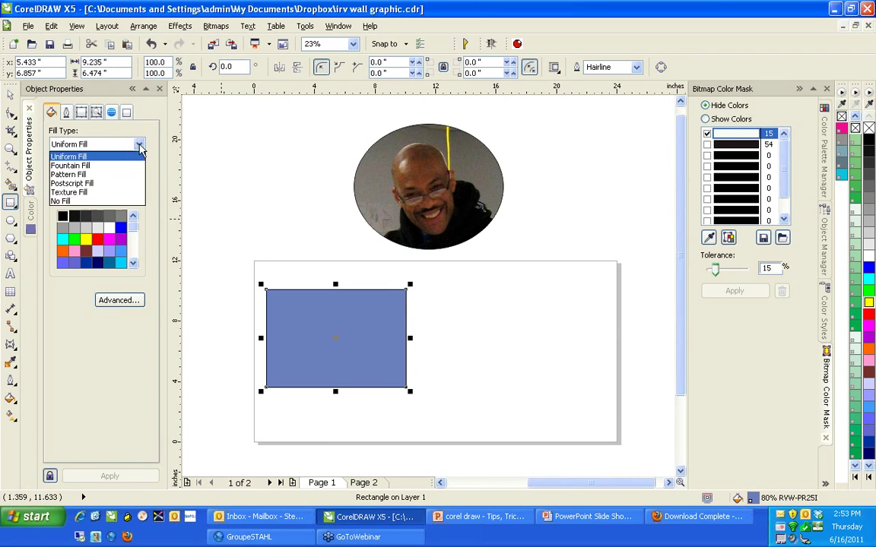
click(121, 168)
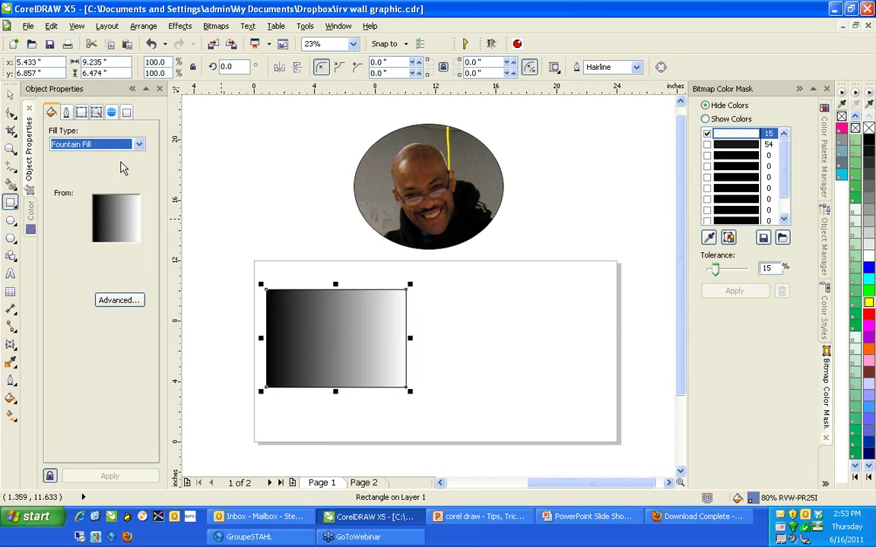
click(114, 302)
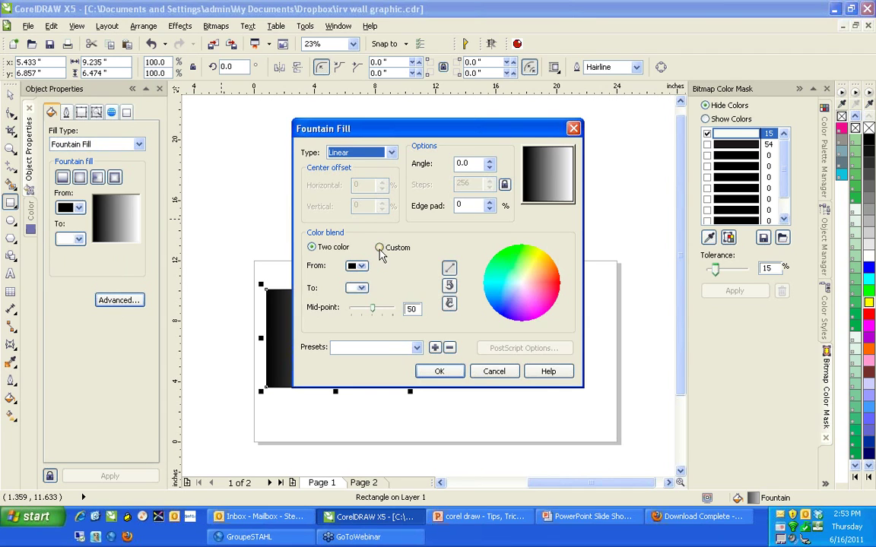
click(379, 248)
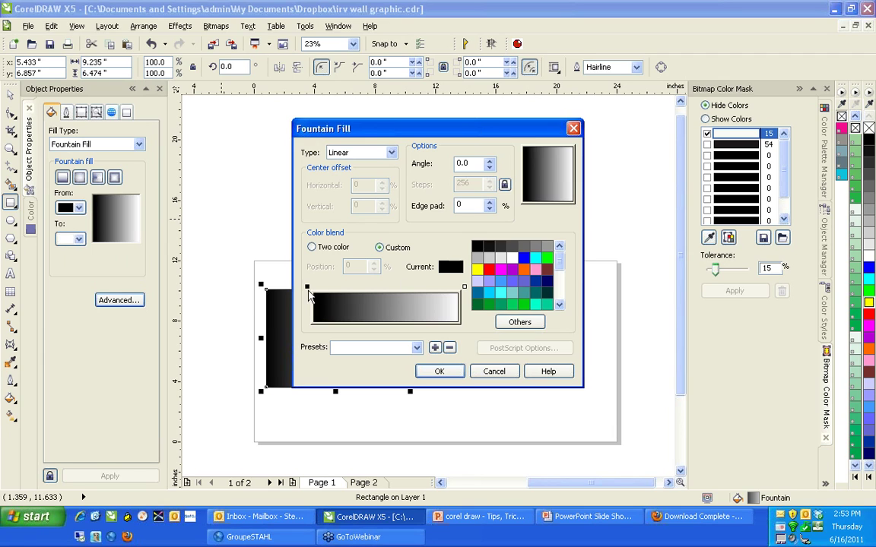
click(477, 270)
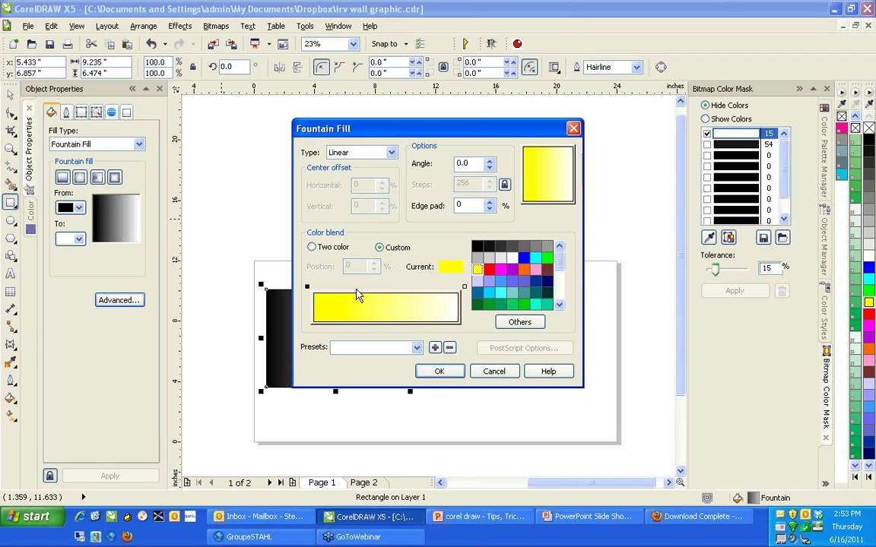
double_click(355, 288)
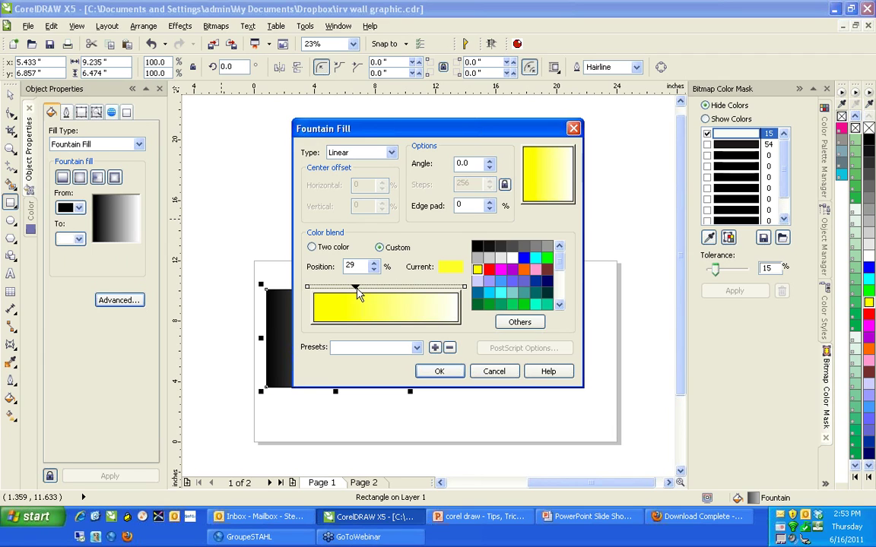
click(547, 262)
Step: Add red at 65% to the custom blend, make its end color blue, and apply the fountain fill
double_click(407, 287)
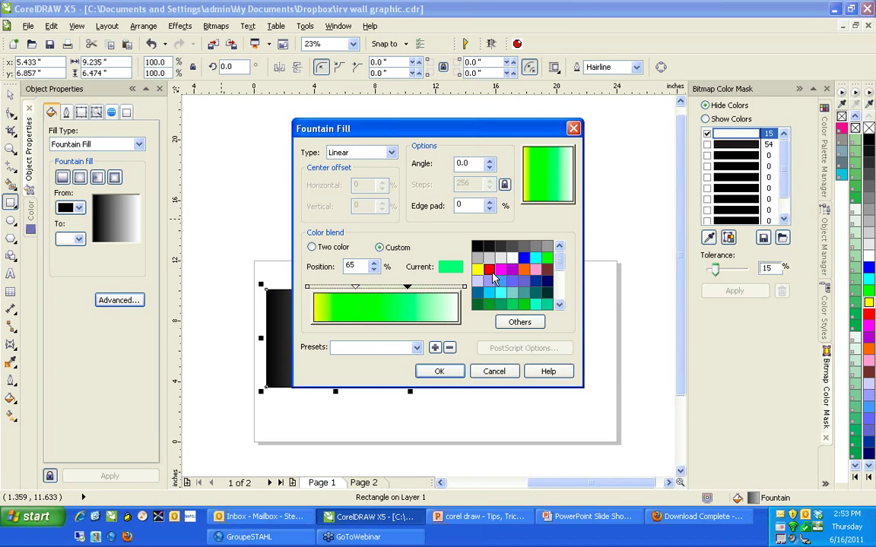
click(491, 272)
click(463, 288)
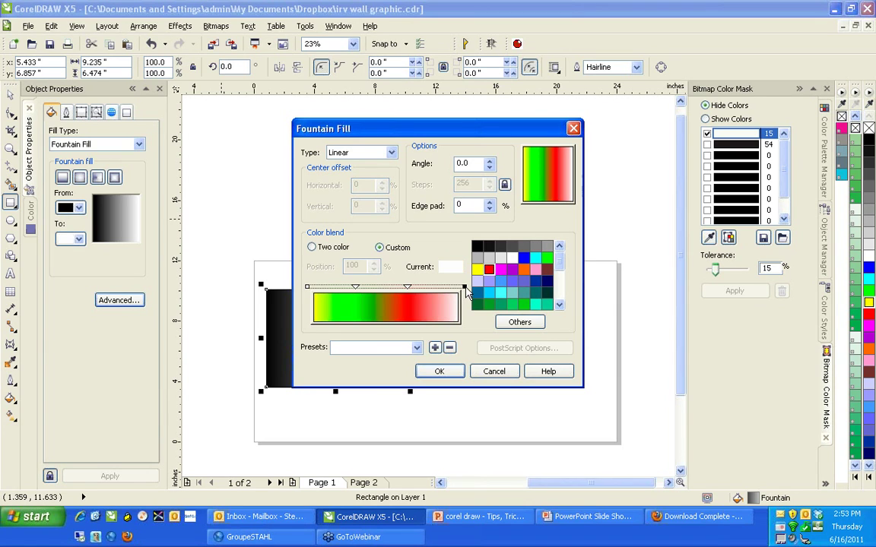
click(523, 259)
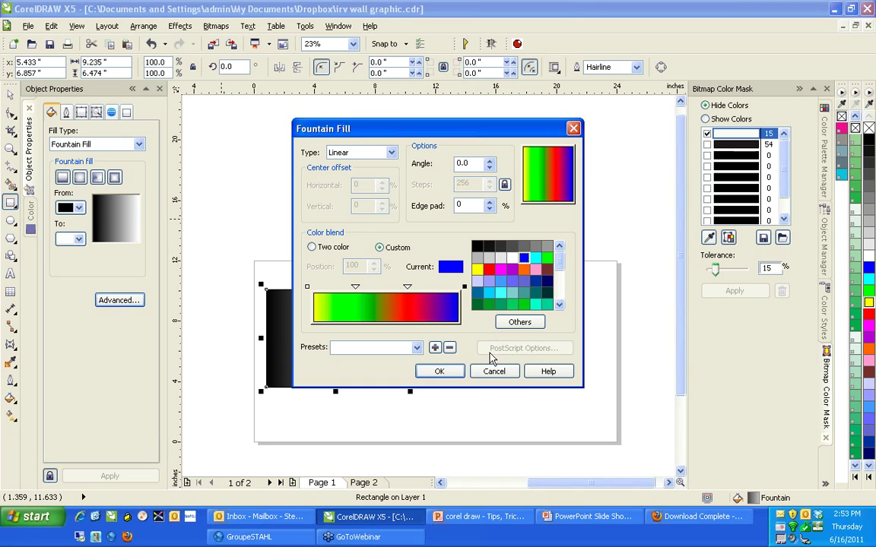
click(456, 371)
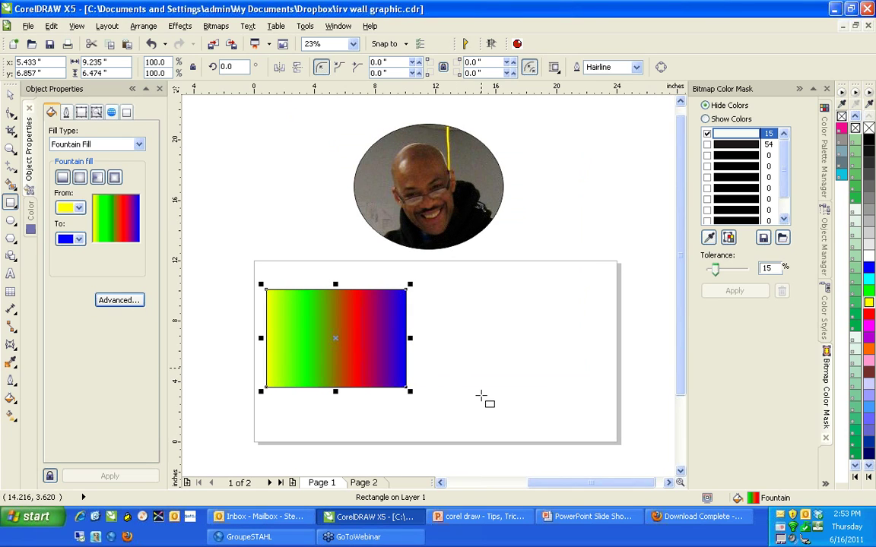
Step: Add the artistic text GREAT GARMENT GRAPHICS beside the rectangle and enlarge it to about 52 pt
click(11, 274)
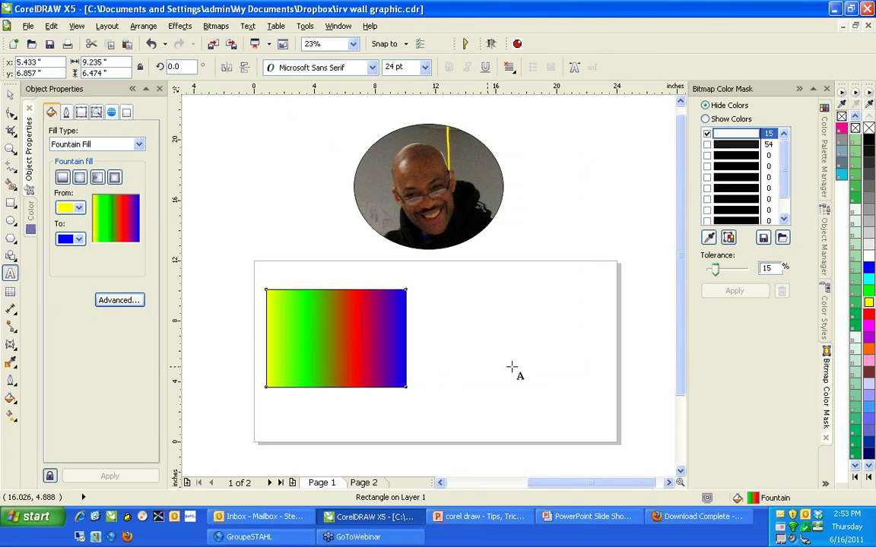
click(469, 329)
click(471, 325)
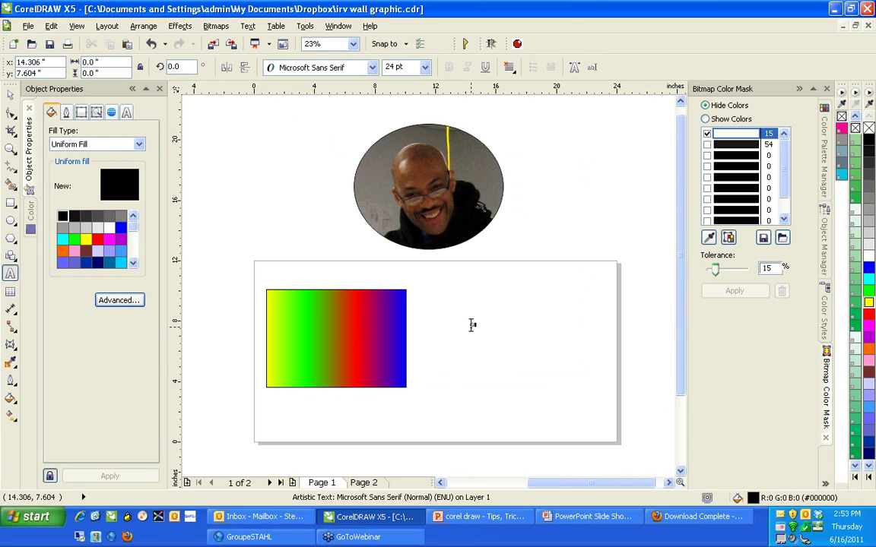
text(GREAT GARMENT GRAPHICS)
drag(551, 336, 630, 372)
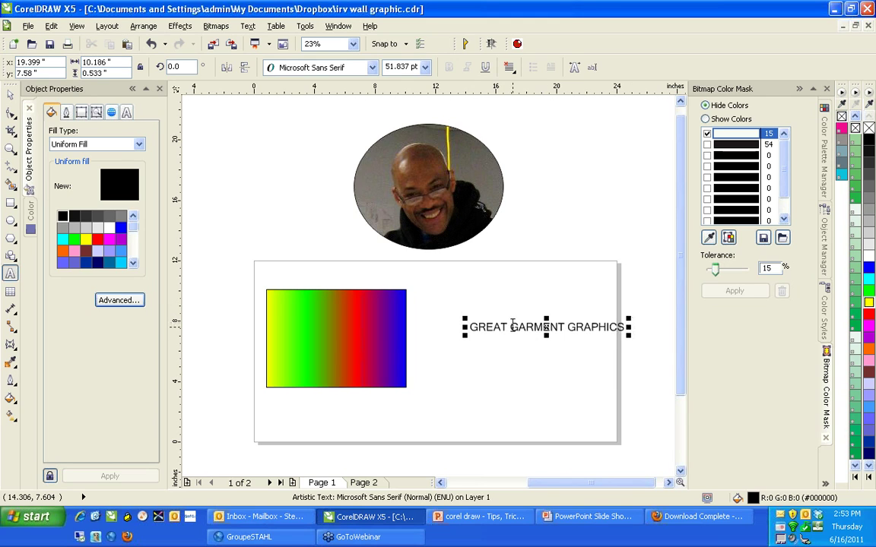
Step: Break the GREAT GARMENT GRAPHICS text into three lines, one word per line, and center-align it
click(512, 325)
key(Return)
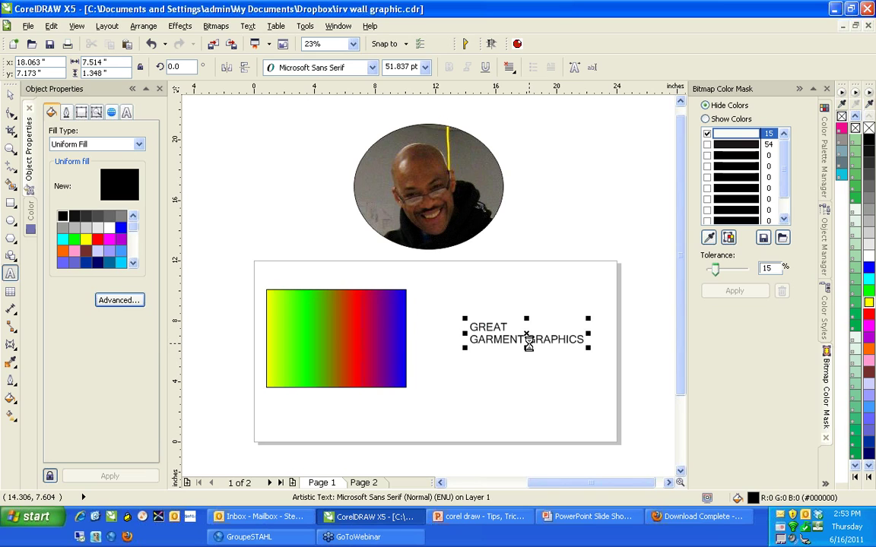
click(527, 339)
key(Return)
click(509, 68)
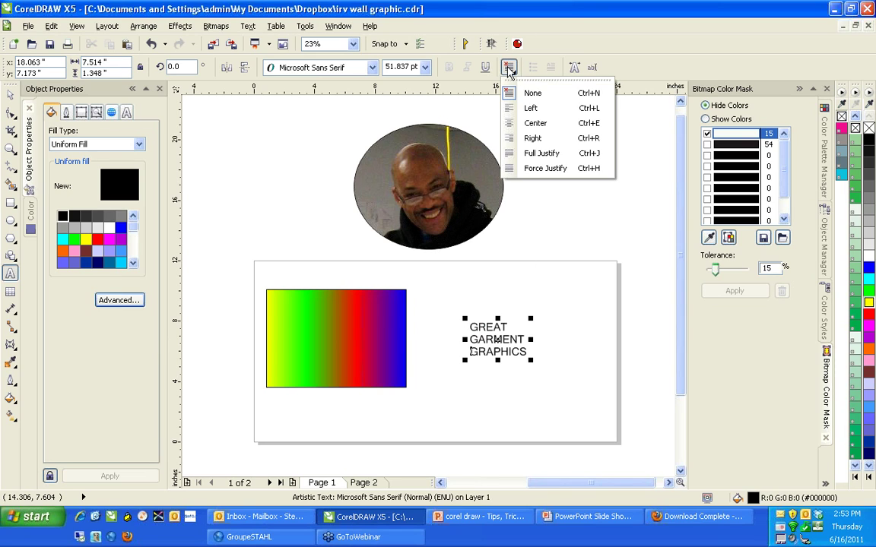
click(508, 124)
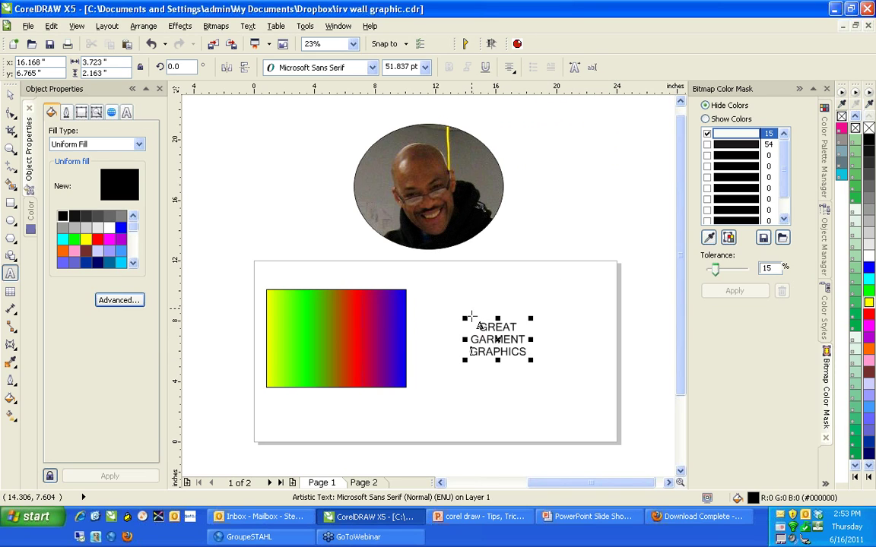
Step: Enlarge the three-line text to about 138 pt and set its font to Arial Black
drag(463, 312, 387, 260)
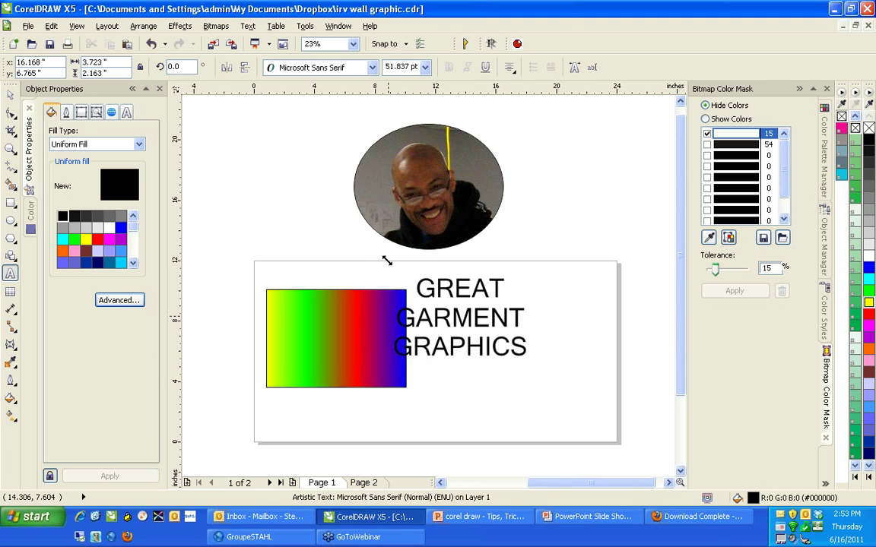
click(371, 68)
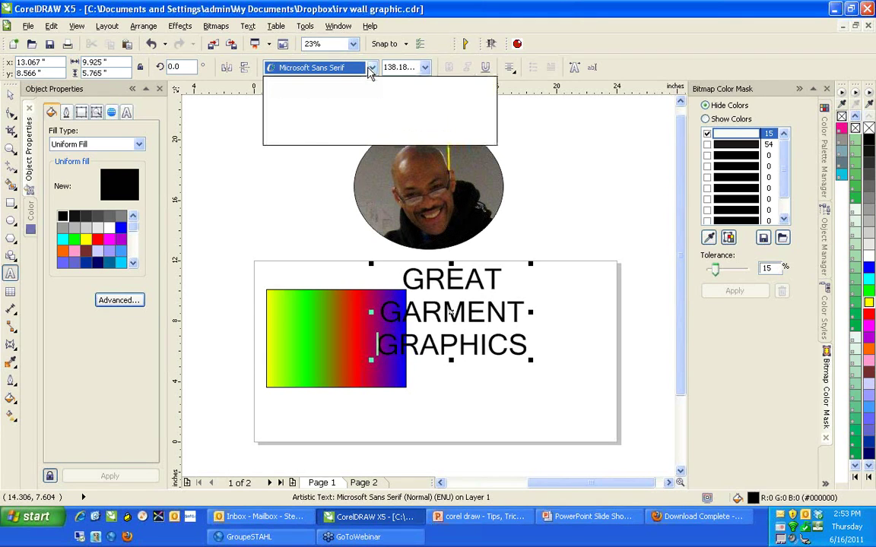
click(305, 112)
click(11, 94)
click(371, 67)
click(348, 98)
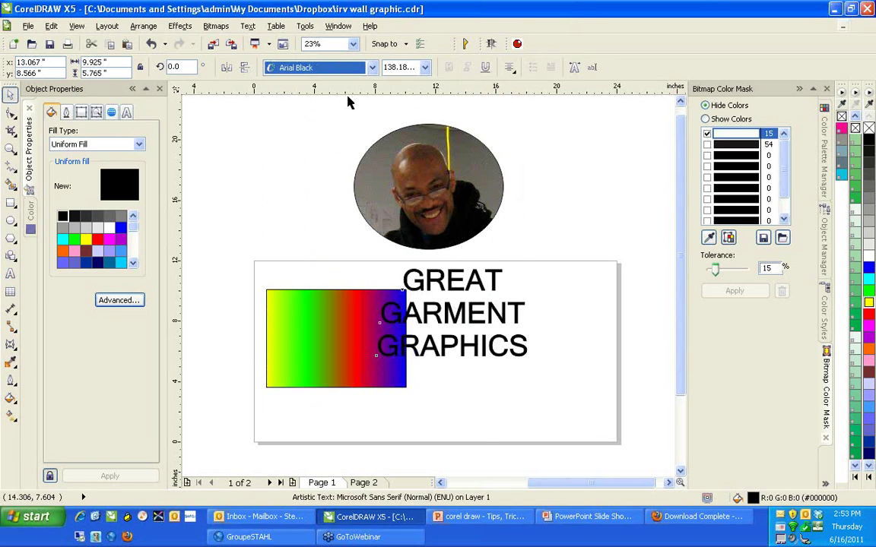
Step: Move the three-line text slightly down and place the multicolor rectangle behind it, enlarged to about 12.9 × 9.1 in
click(602, 348)
drag(479, 339, 480, 354)
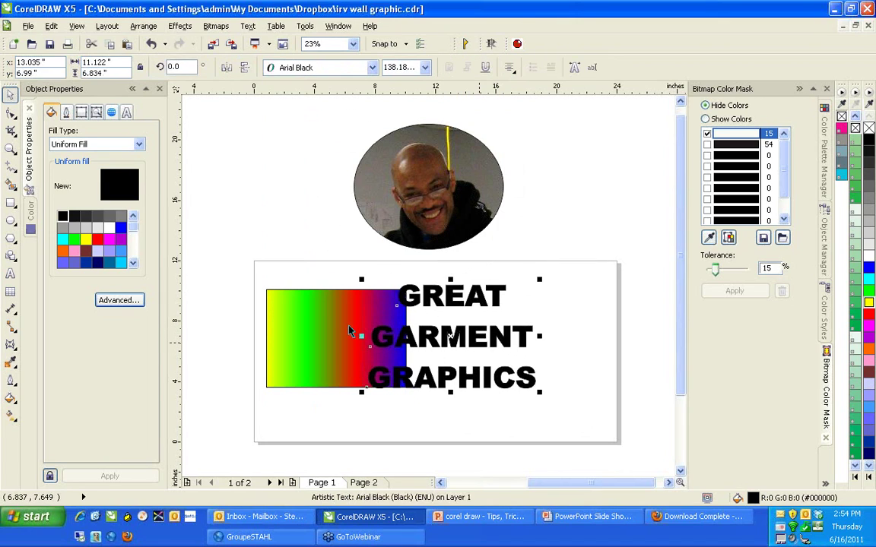
click(345, 337)
drag(437, 326, 550, 331)
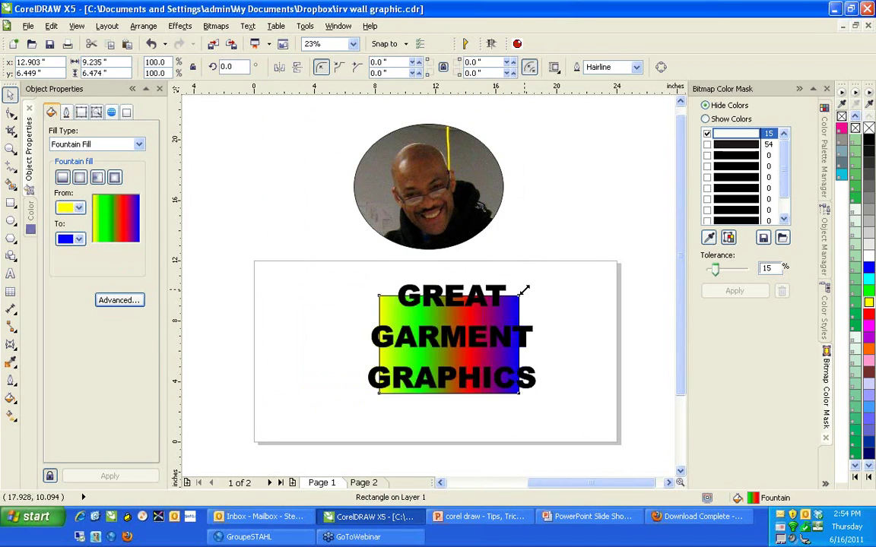
drag(519, 295, 566, 258)
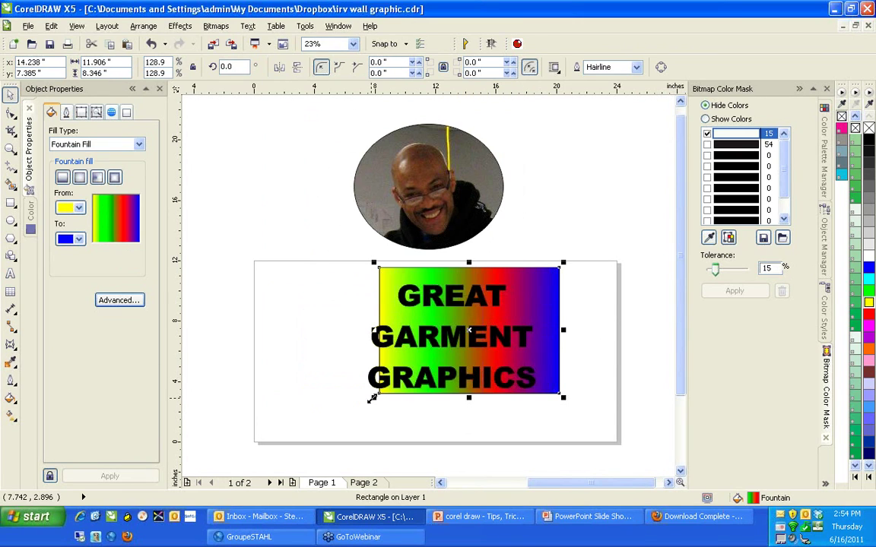
mouse_move(372, 398)
mouse_down()
mouse_move(359, 399)
mouse_move(359, 409)
mouse_up()
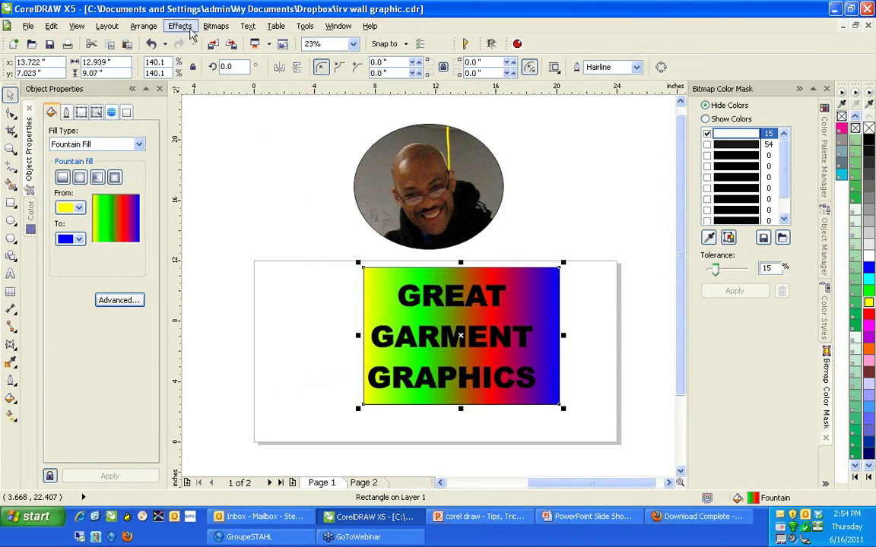
Step: PowerClip the multicolor rectangle inside the GREAT GARMENT GRAPHICS text
click(191, 30)
mouse_move(251, 218)
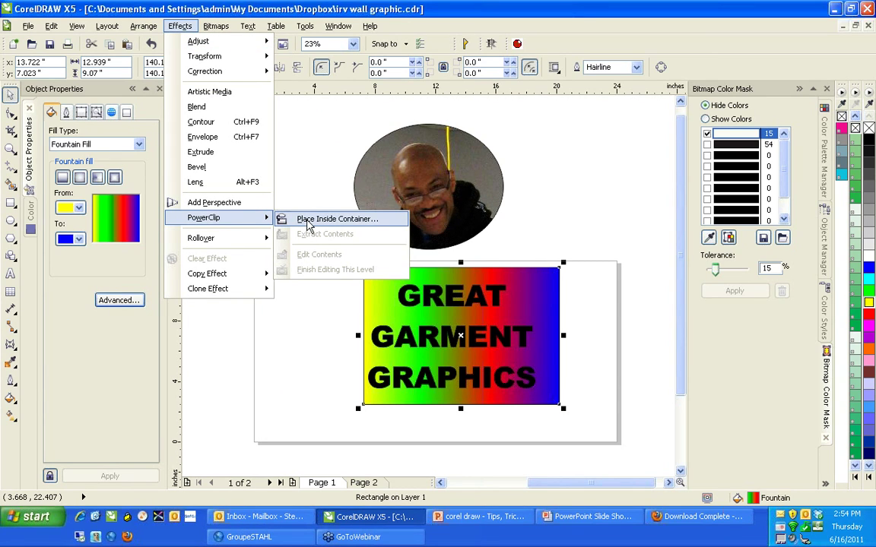
click(289, 220)
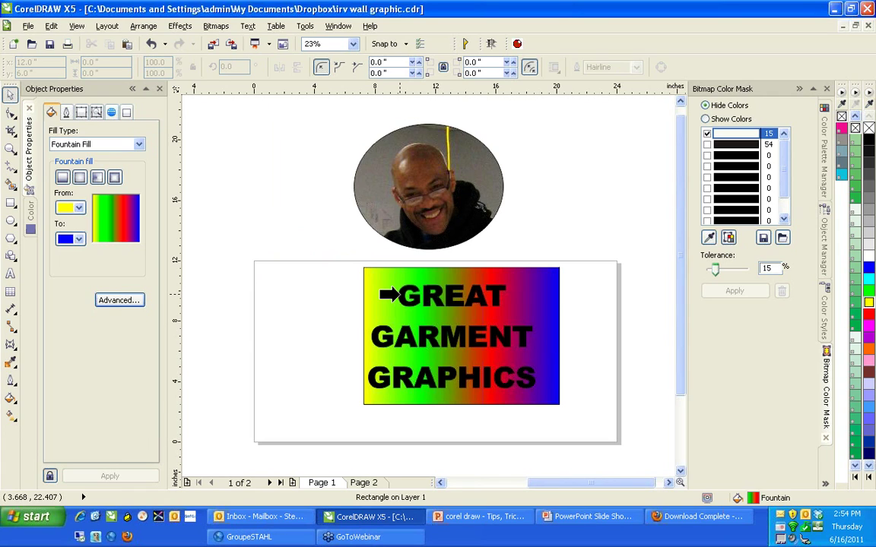
click(397, 295)
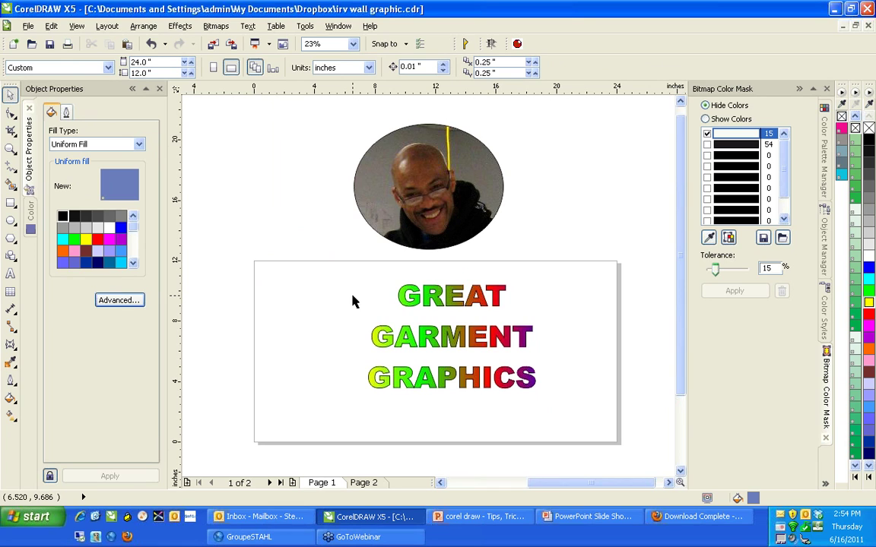
Step: Switch to the PowerPoint slide show and advance to the "More to come!" slide
key(alt+Tab)
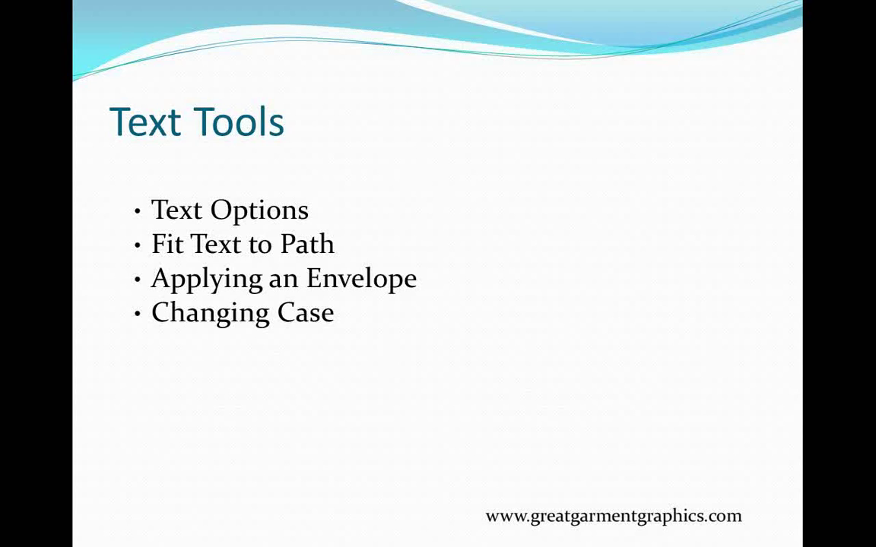
key(Right)
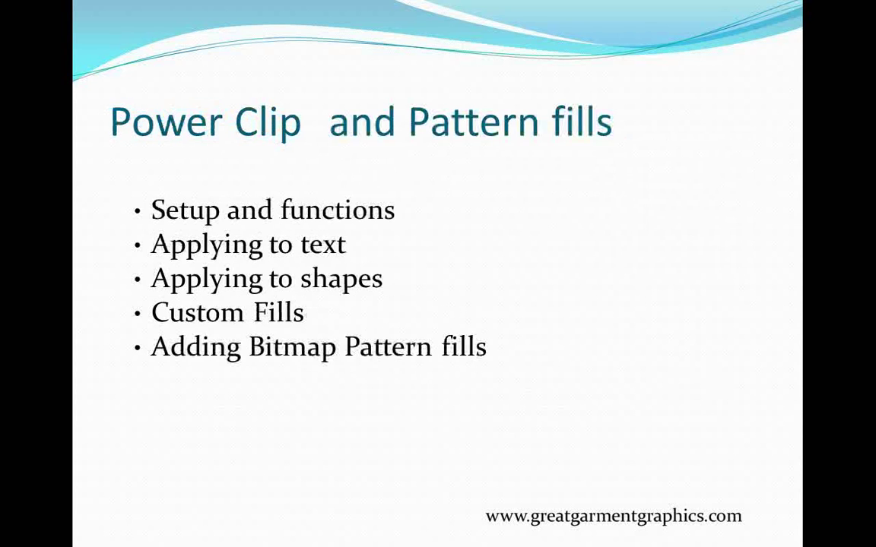
key(Right)
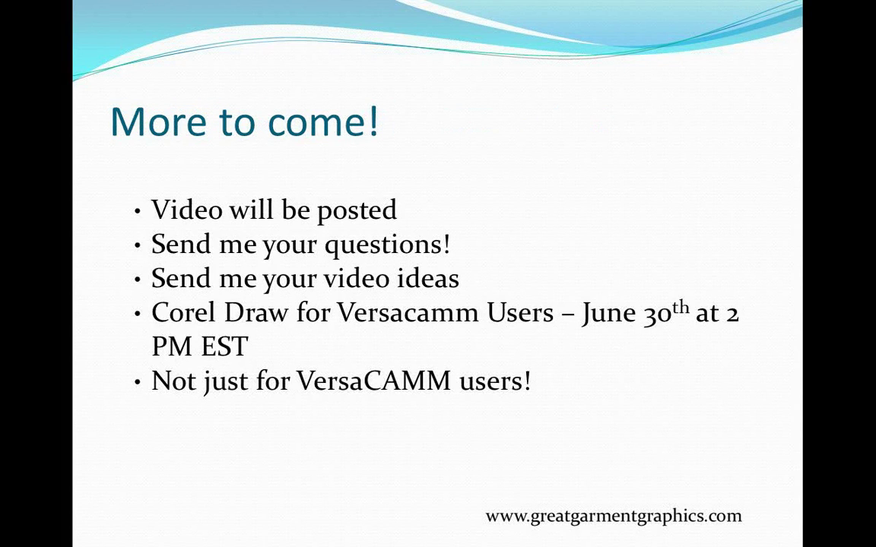
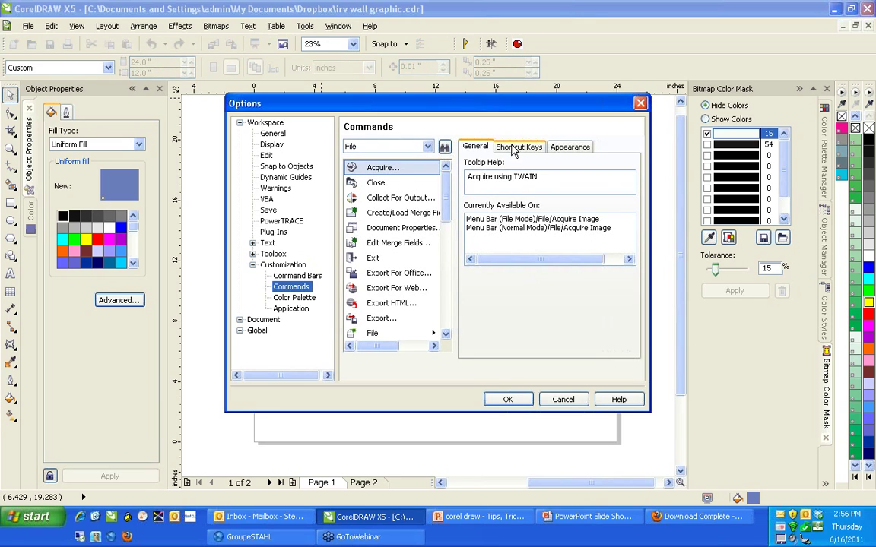
Step: View the complete shortcut key list in the Commands customization options and close the dialogs without changes
click(514, 148)
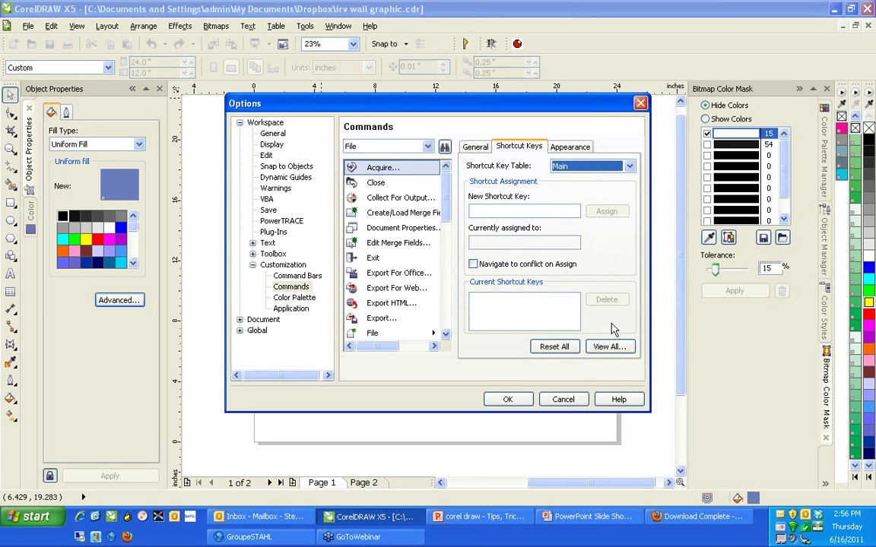
click(615, 348)
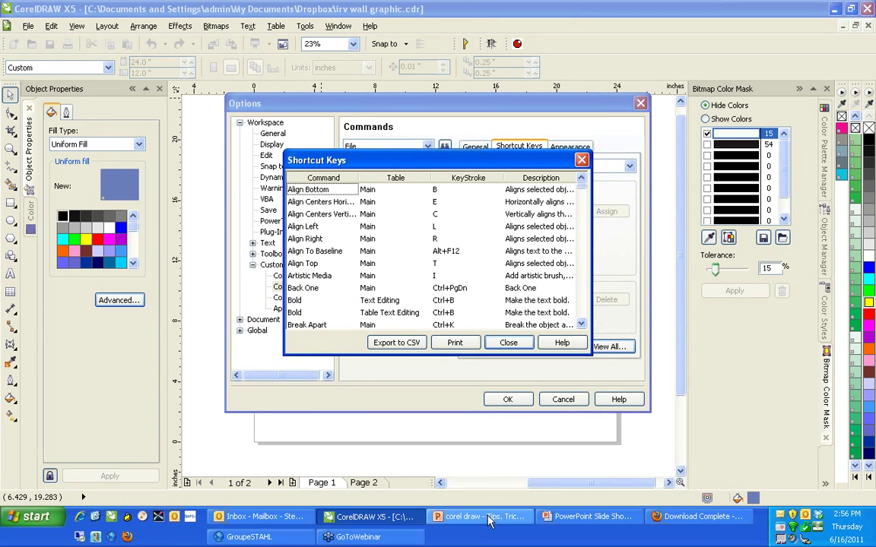
click(569, 530)
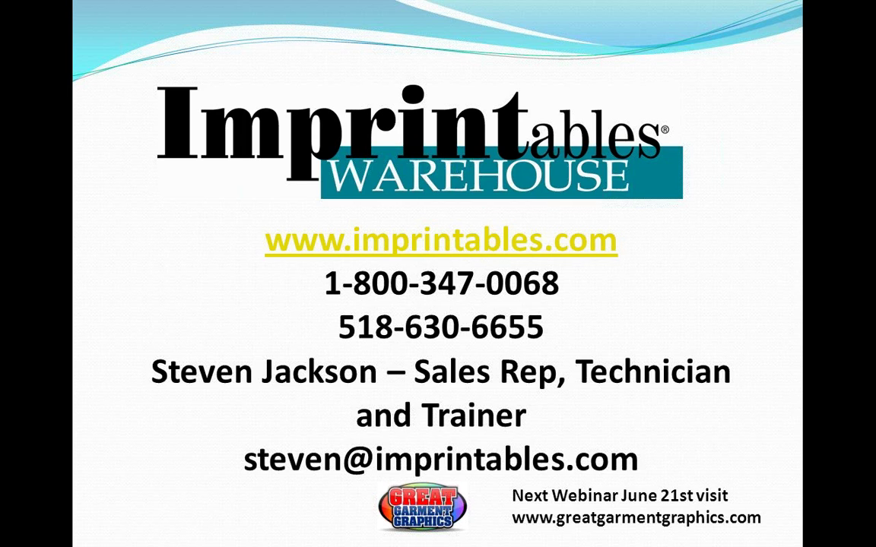
key(alt+Tab)
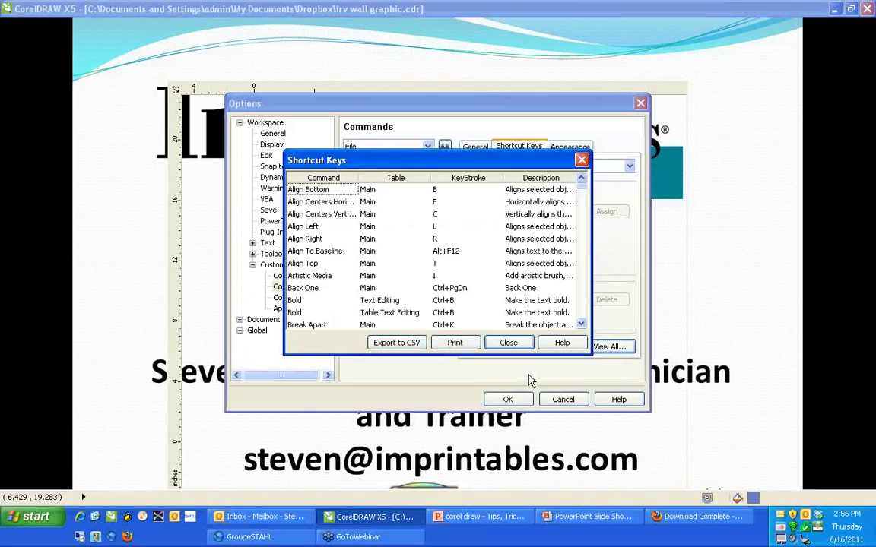
click(508, 342)
click(569, 396)
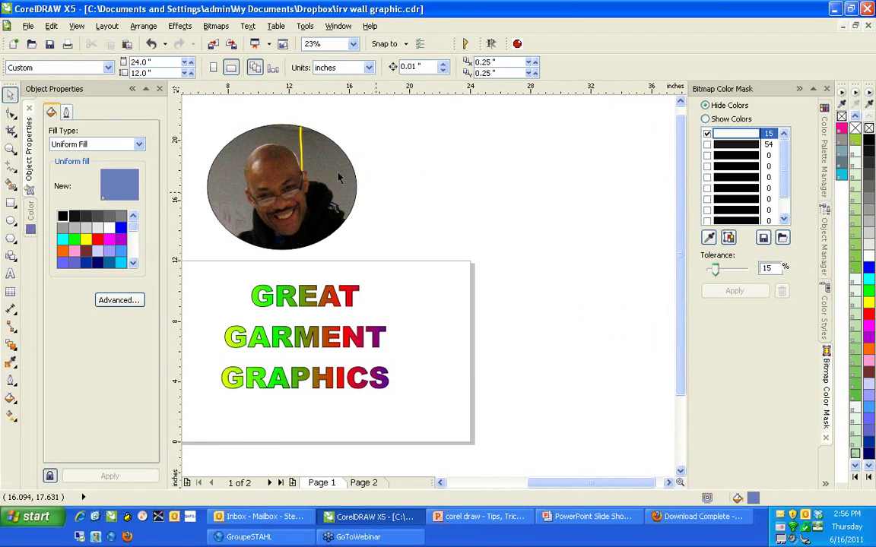
Step: Move the oval photo to the right and extract its contents from the PowerClip
drag(330, 180, 463, 189)
right_click(463, 189)
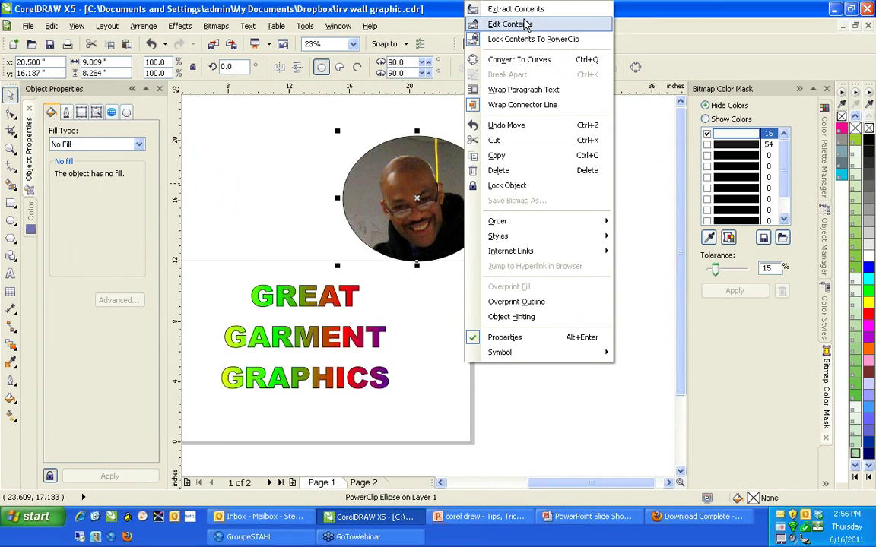
click(529, 12)
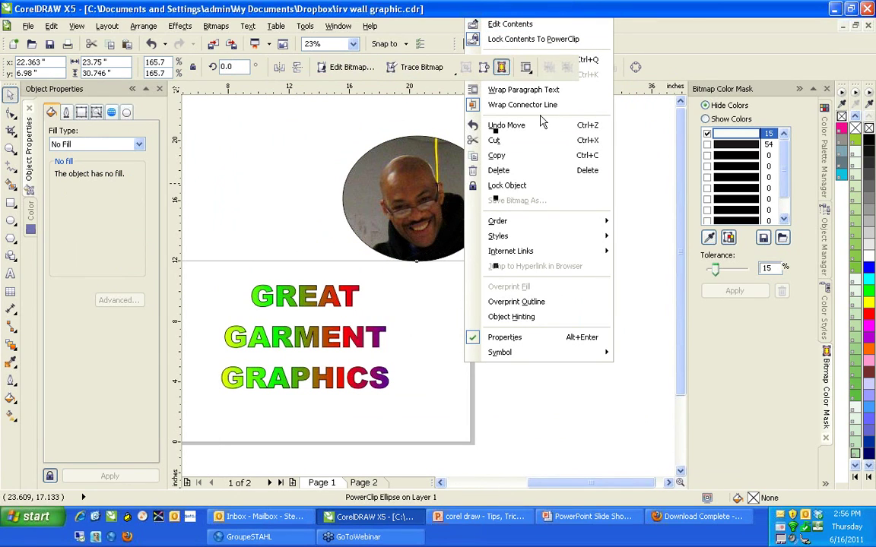
Step: Move the multicolor GREAT GARMENT GRAPHICS text up and to the left, clear of the extracted photo
click(312, 308)
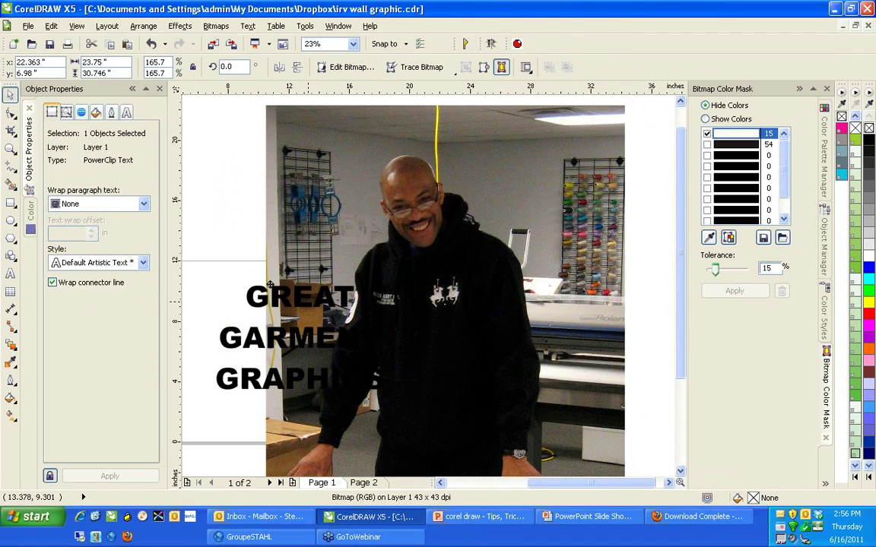
drag(269, 284, 217, 240)
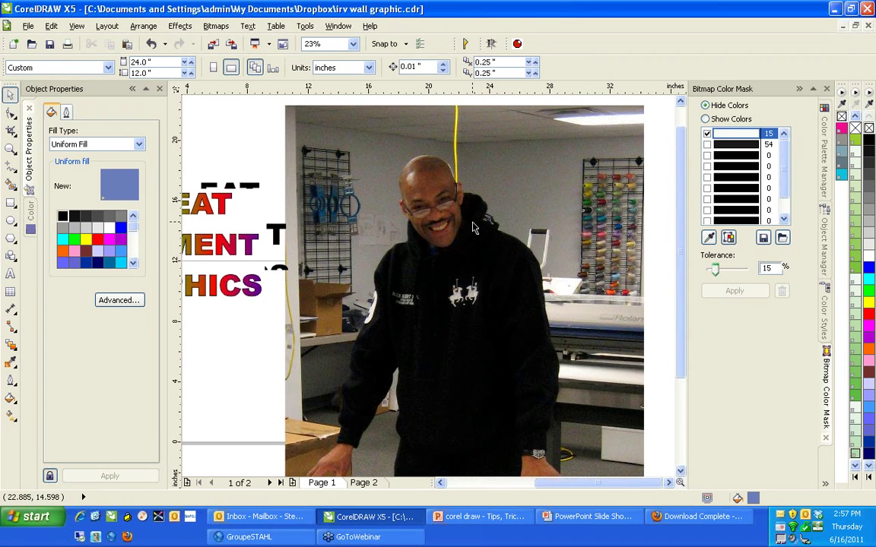
key(alt+Tab)
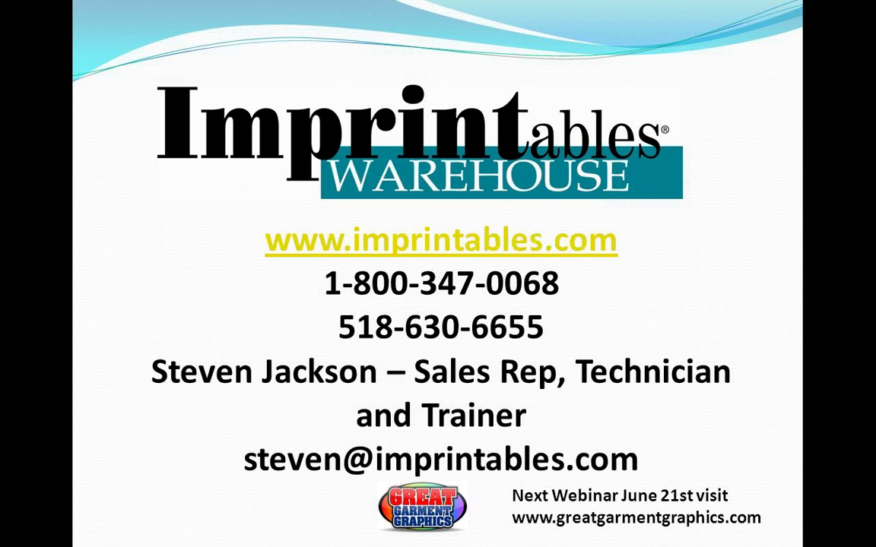
key(alt+Tab)
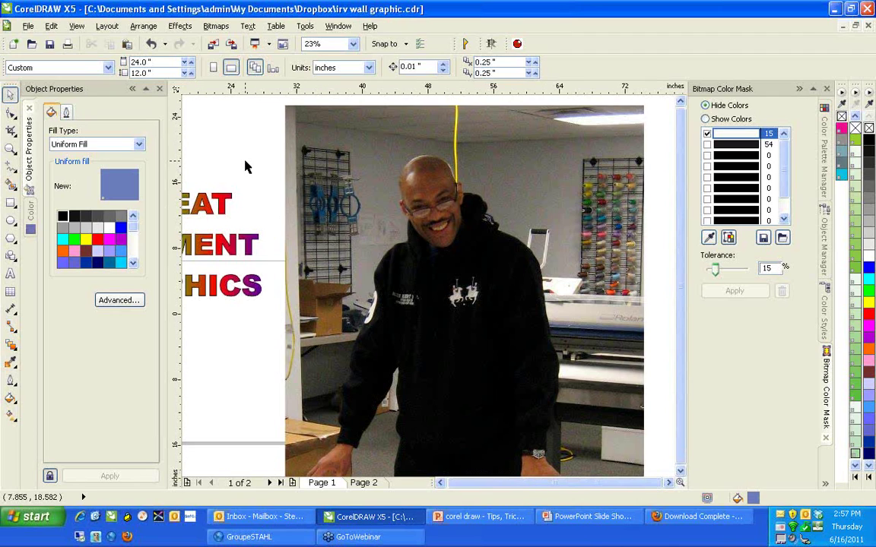
Step: Draw a rectangle about 56.2 × 31.7 in to the right of the photo
scroll(245, 162, down, 2)
click(11, 204)
drag(365, 170, 596, 300)
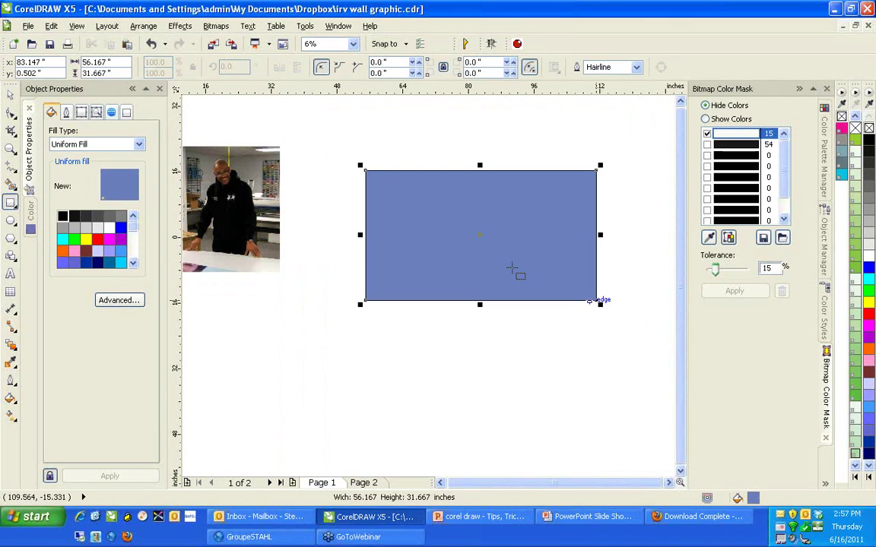
Step: Apply a PostScript fill with the Archimedes pattern to the new rectangle
click(126, 143)
click(122, 188)
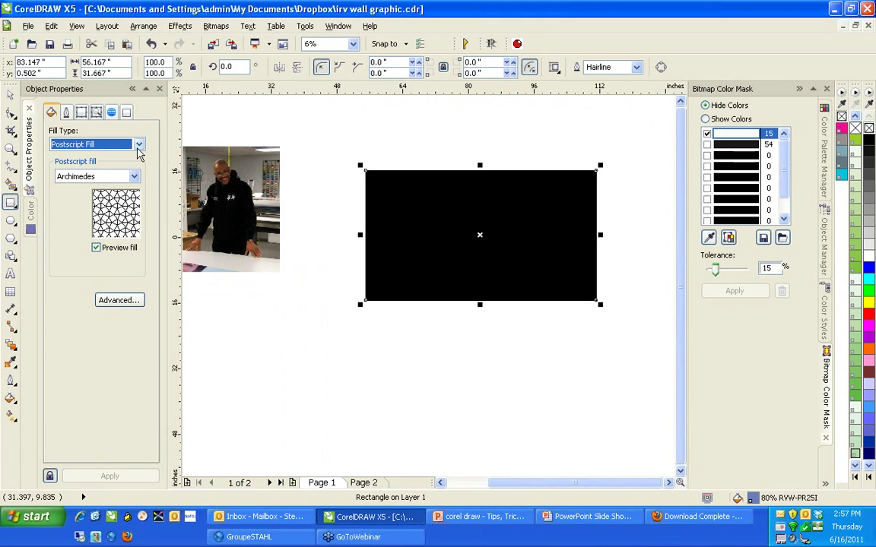
click(138, 145)
click(127, 187)
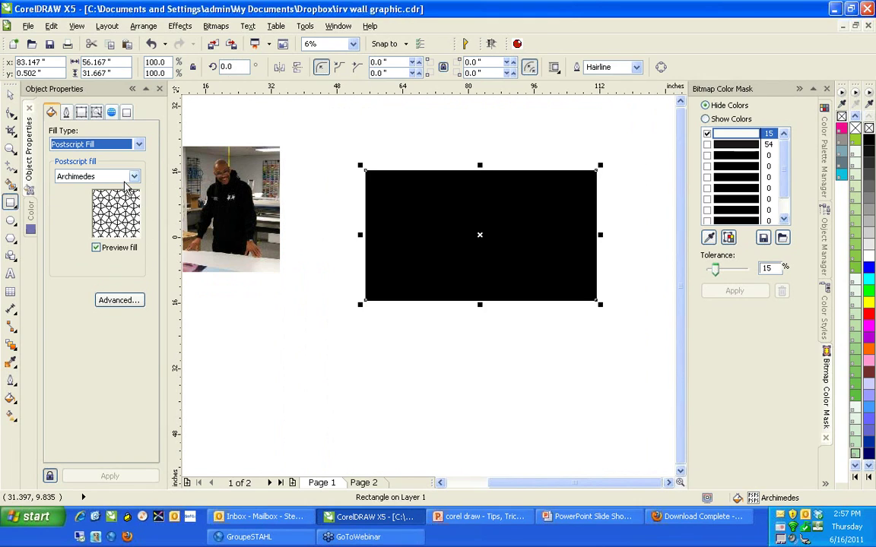
click(134, 177)
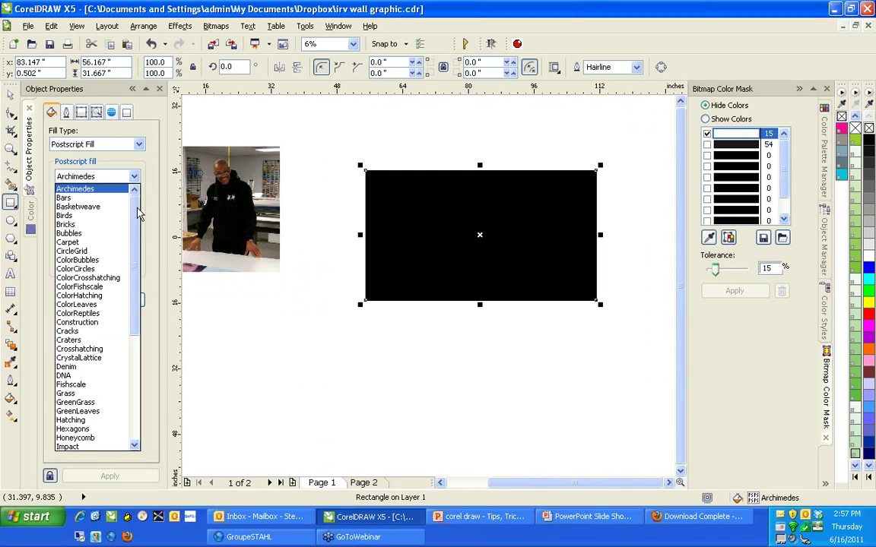
click(135, 175)
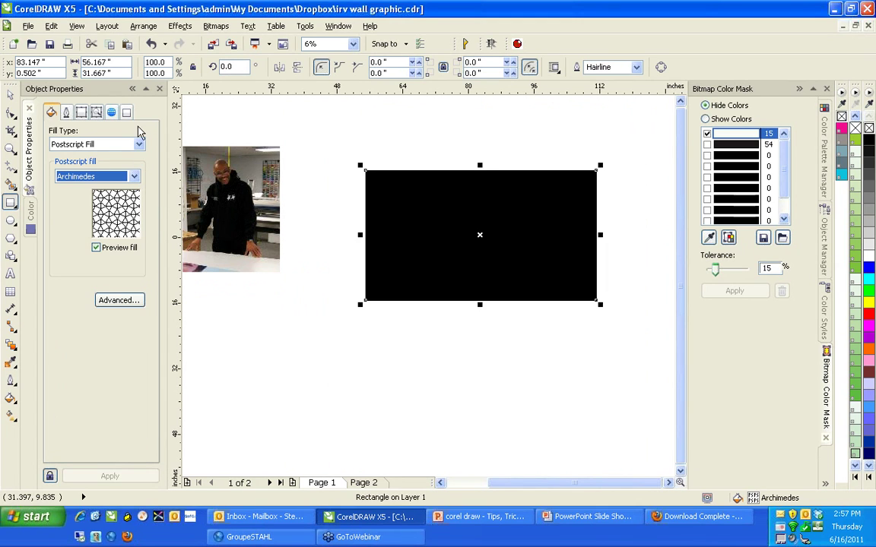
Step: Try a texture fill on the rectangle, return it to the PostScript fill, and deselect it
click(138, 144)
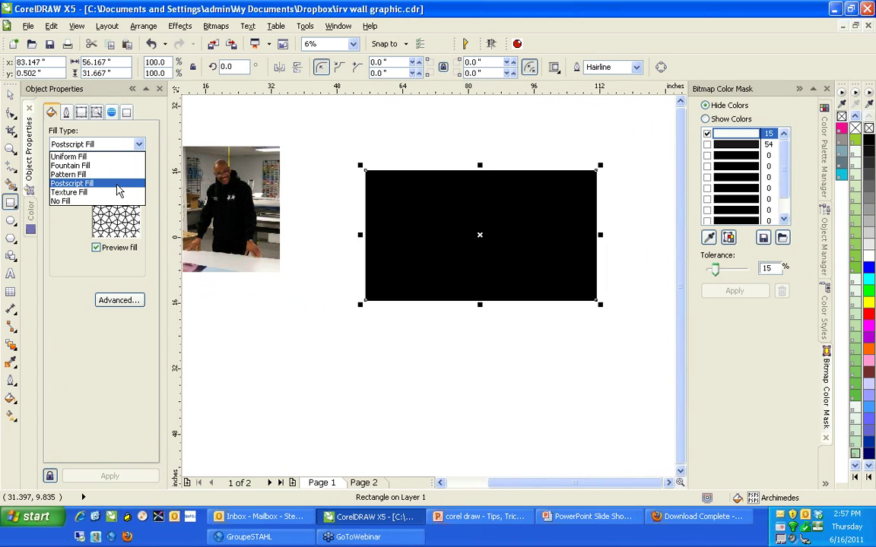
click(106, 192)
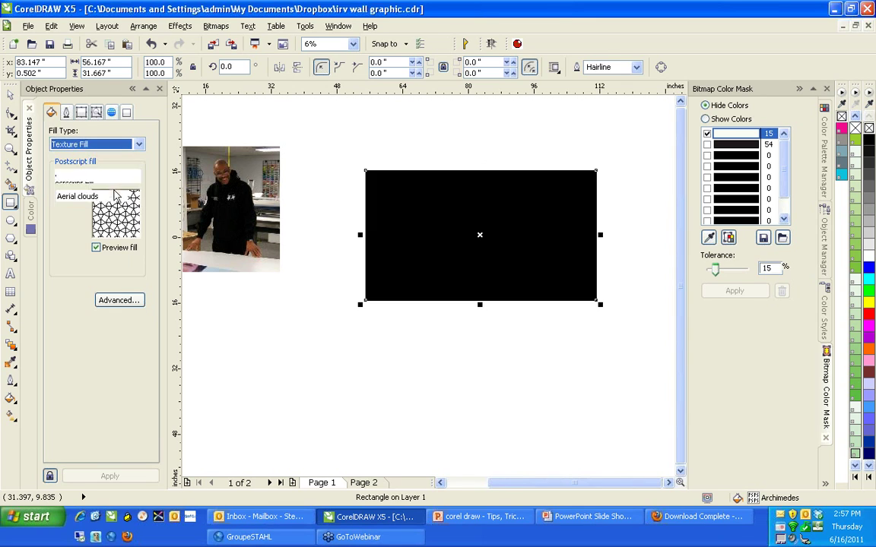
click(140, 144)
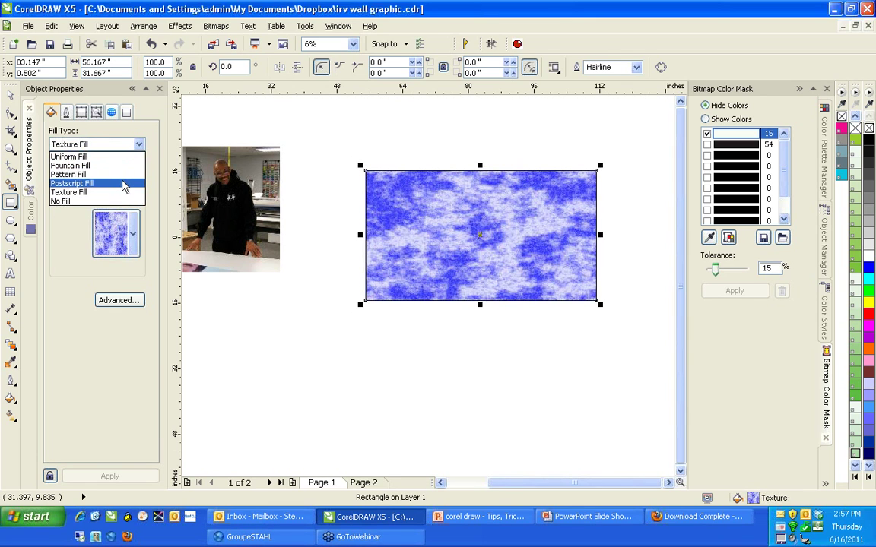
click(121, 184)
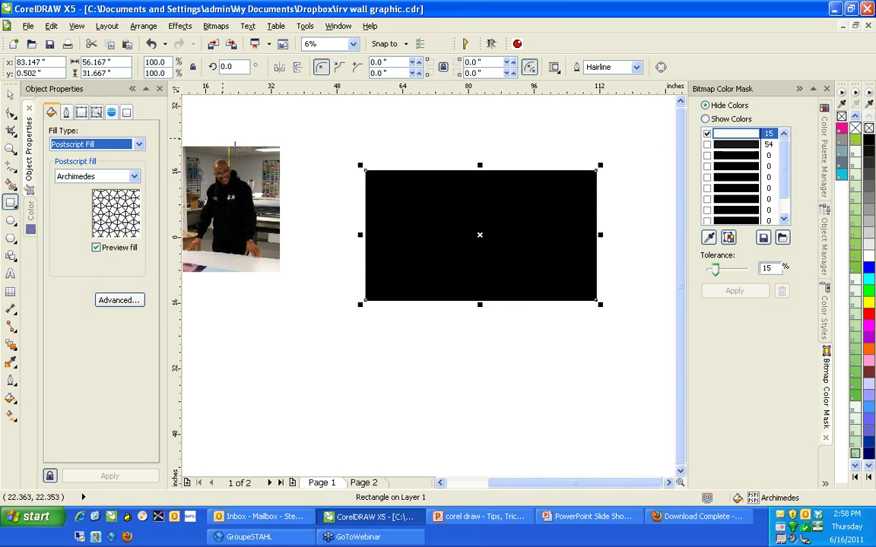
click(364, 107)
click(11, 93)
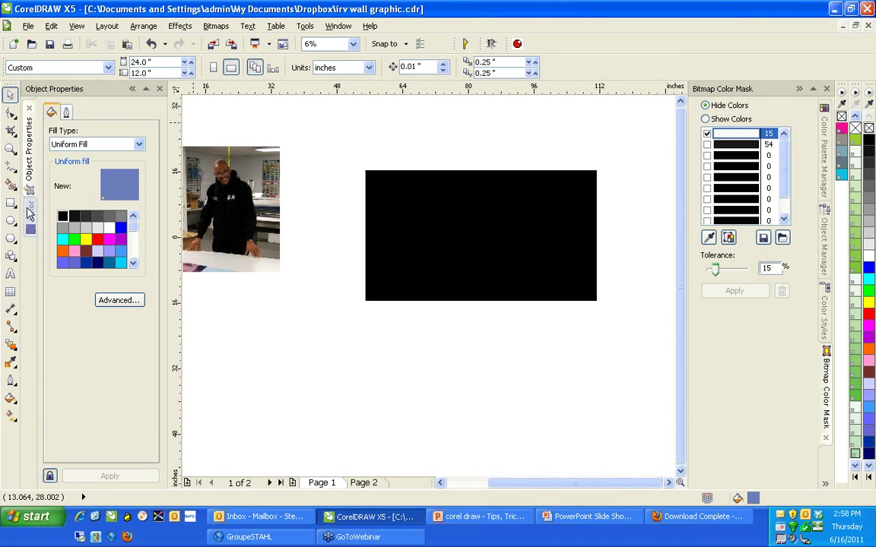
Step: Display the Color docker and undock it as a floating palette below the black rectangle
click(28, 214)
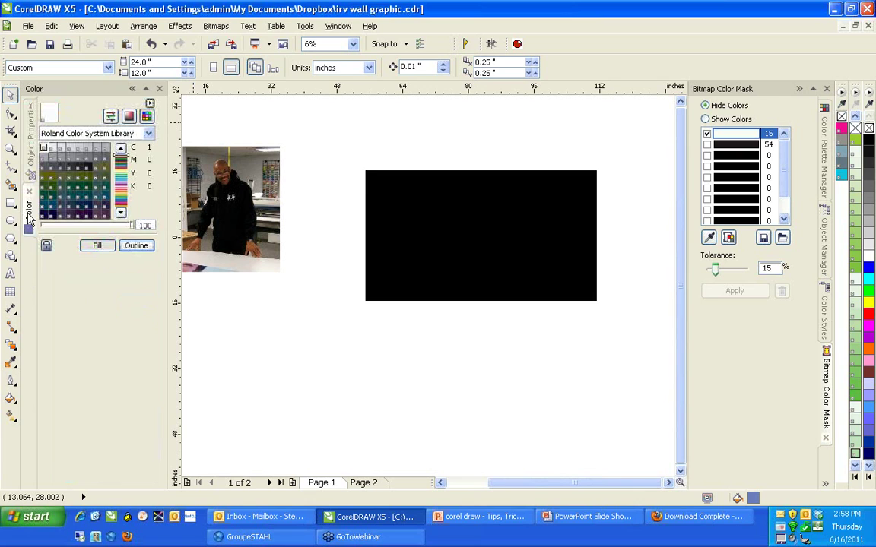
drag(29, 201, 463, 143)
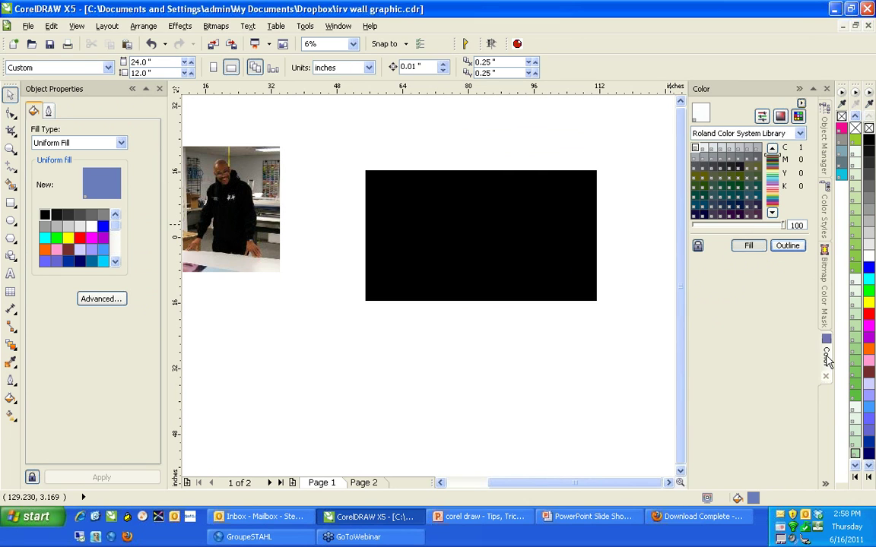
drag(827, 362, 418, 324)
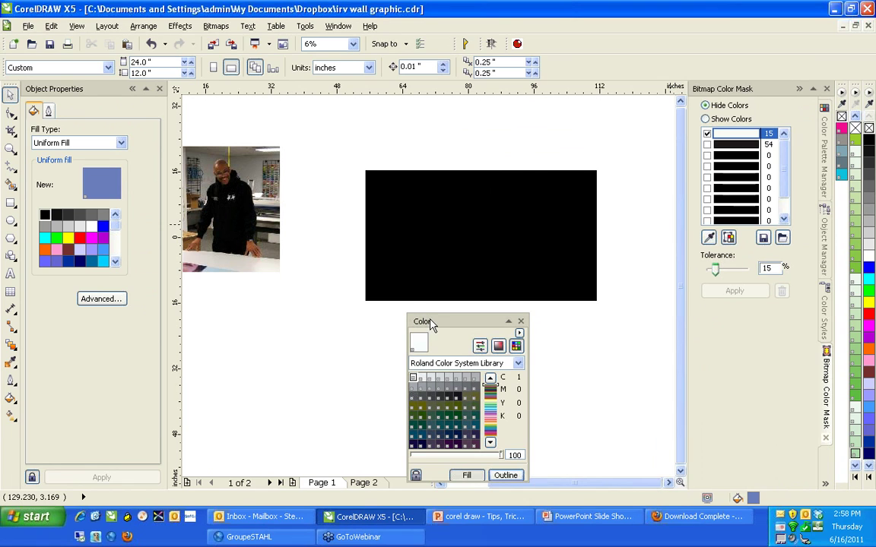
Step: Dock the floating Color docker in a tabbed group with the Object Properties docker, and leave nothing selected on the page
drag(430, 325, 93, 238)
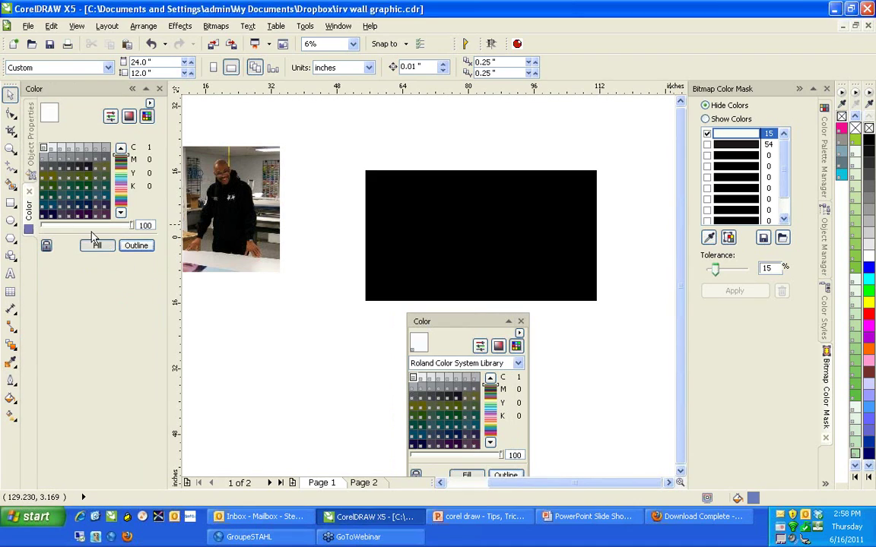
click(254, 257)
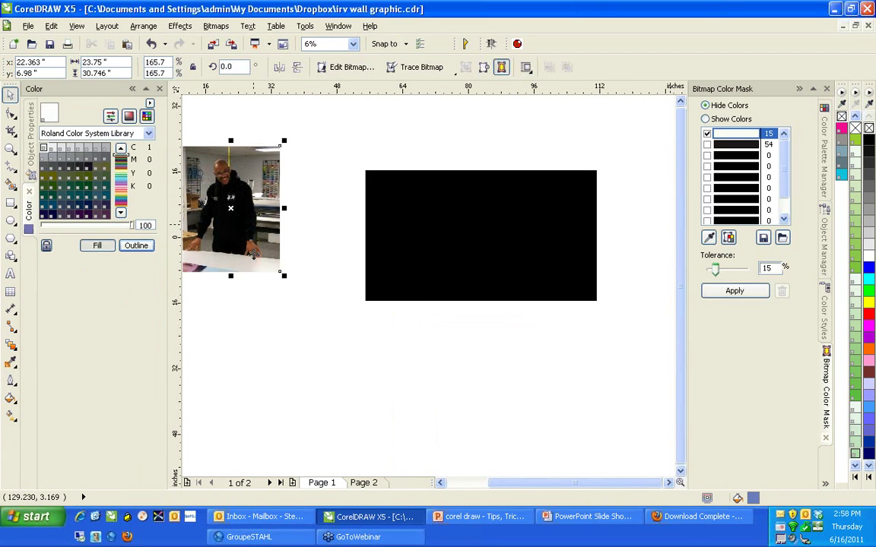
key(Escape)
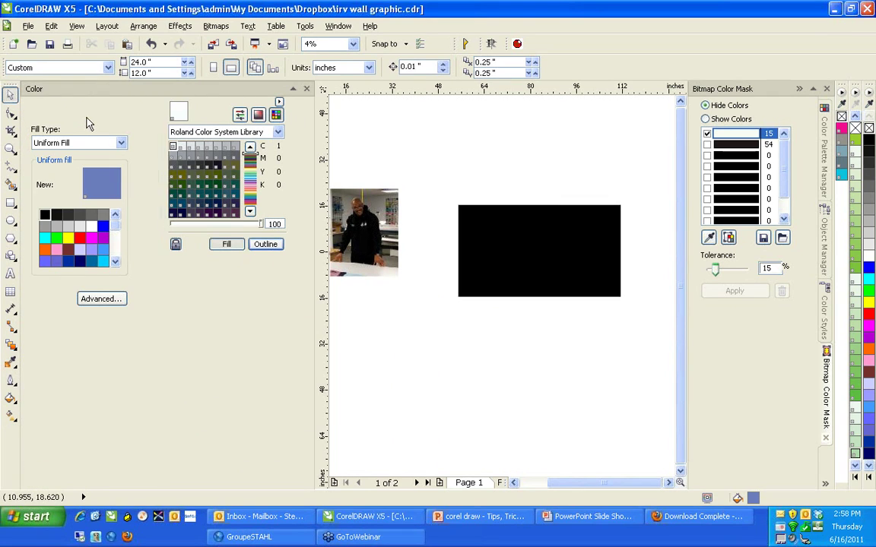
Step: Undock the Object Properties docker, redock it as a tab beside the Color docker, and switch to the PowerPoint slide show
drag(28, 181, 370, 239)
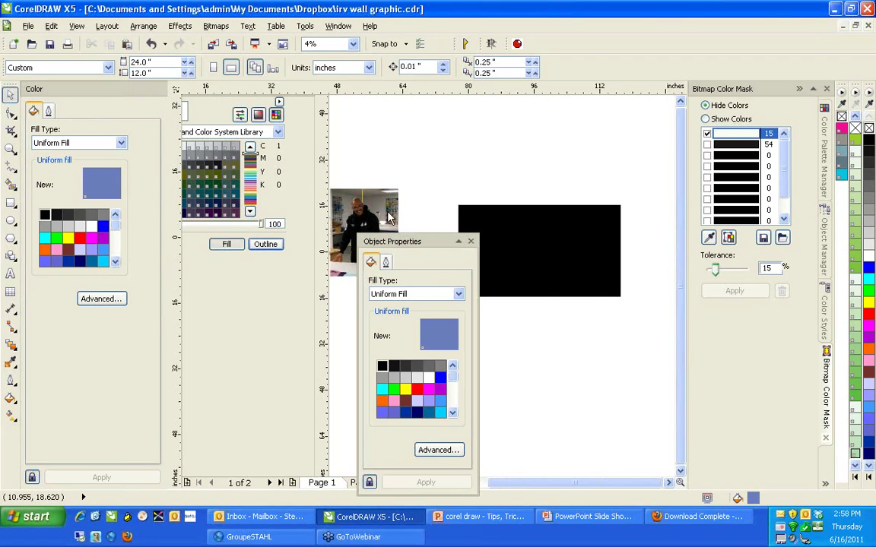
drag(413, 243, 129, 181)
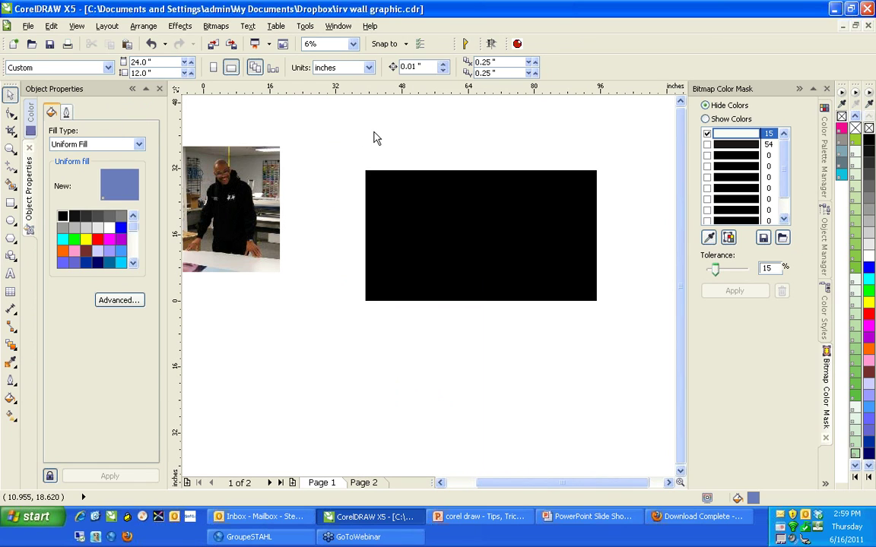
key(alt+Tab)
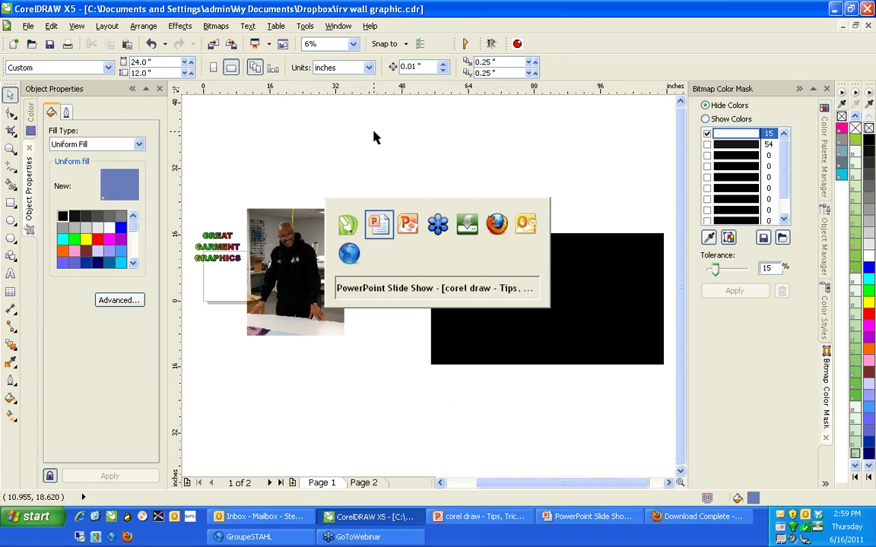